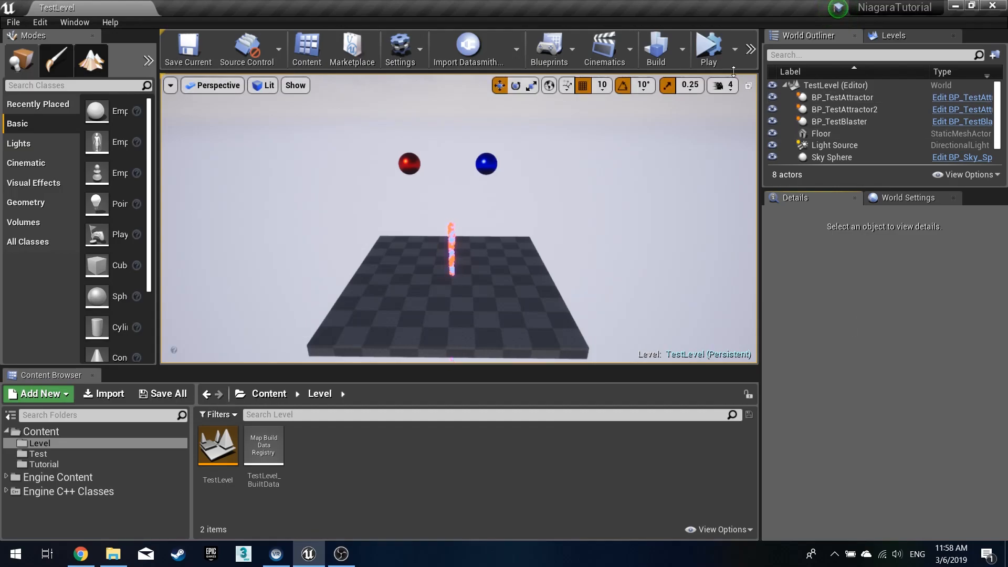
# - Play the existing test level to preview the particle attractor effect, then stop playing
pyautogui.click(710, 56)
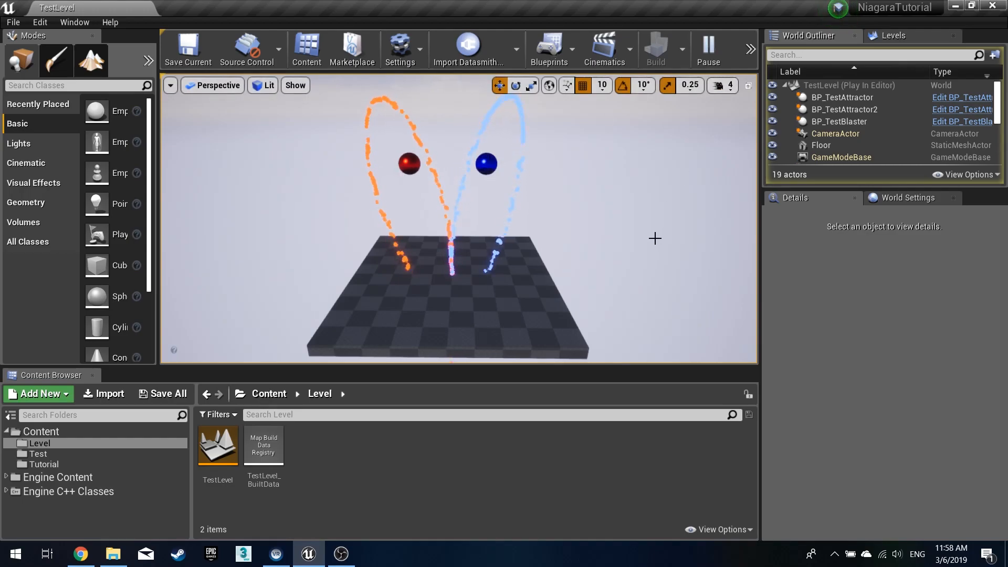
pyautogui.press('Escape')
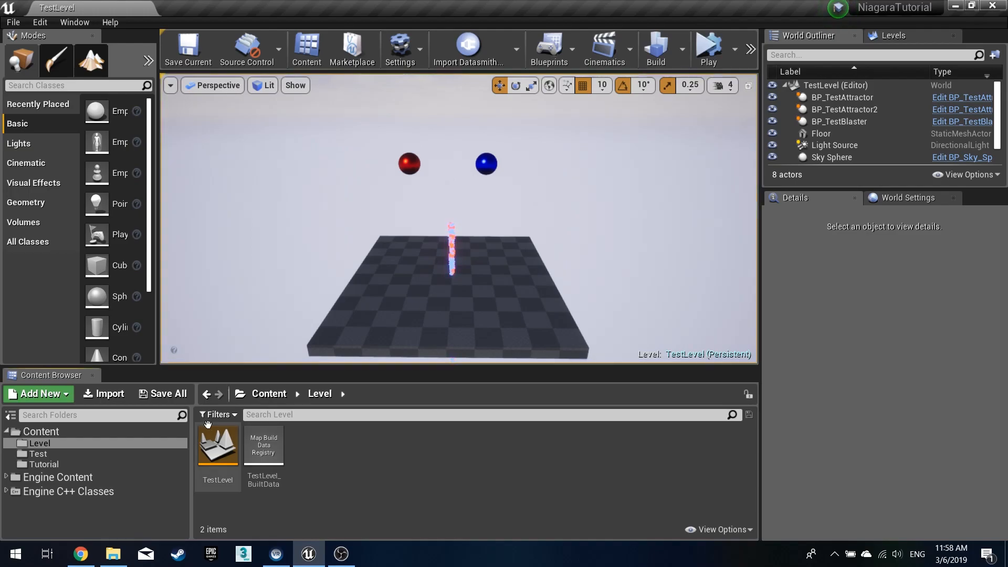
# - Create a new level from the Default template and open the Tutorial content folder
pyautogui.click(10, 22)
pyautogui.click(32, 46)
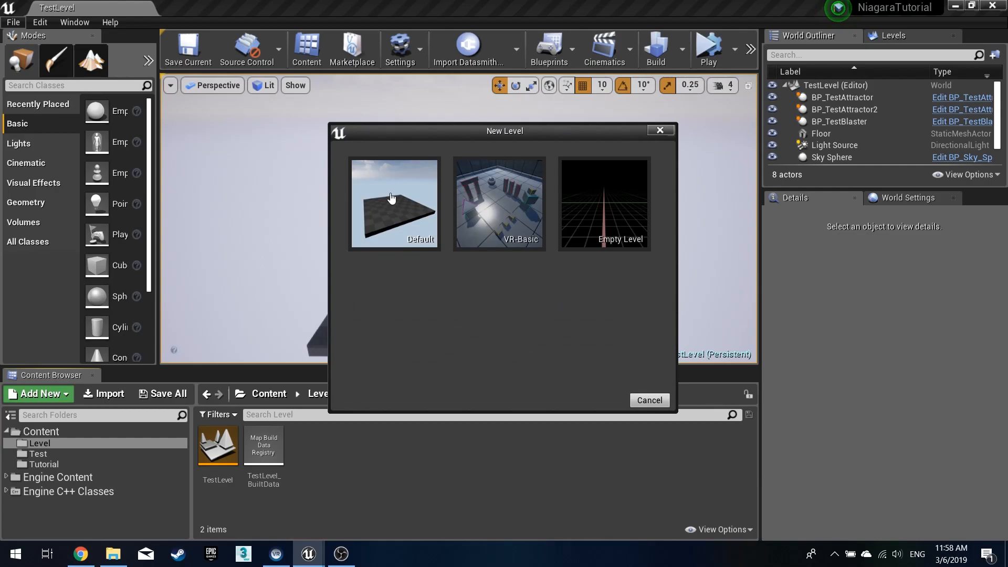
pyautogui.click(392, 218)
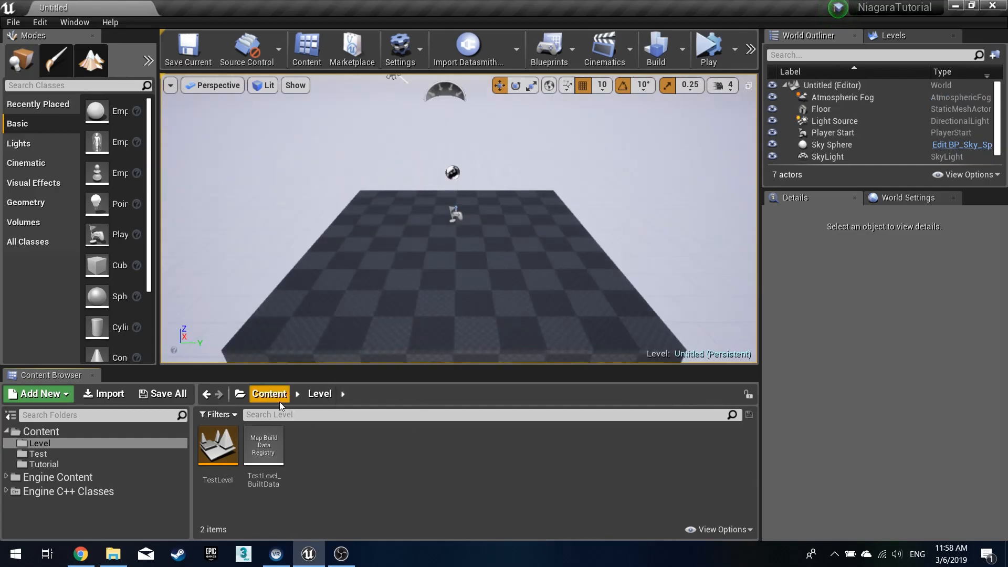
pyautogui.click(269, 393)
pyautogui.doubleClick(308, 441)
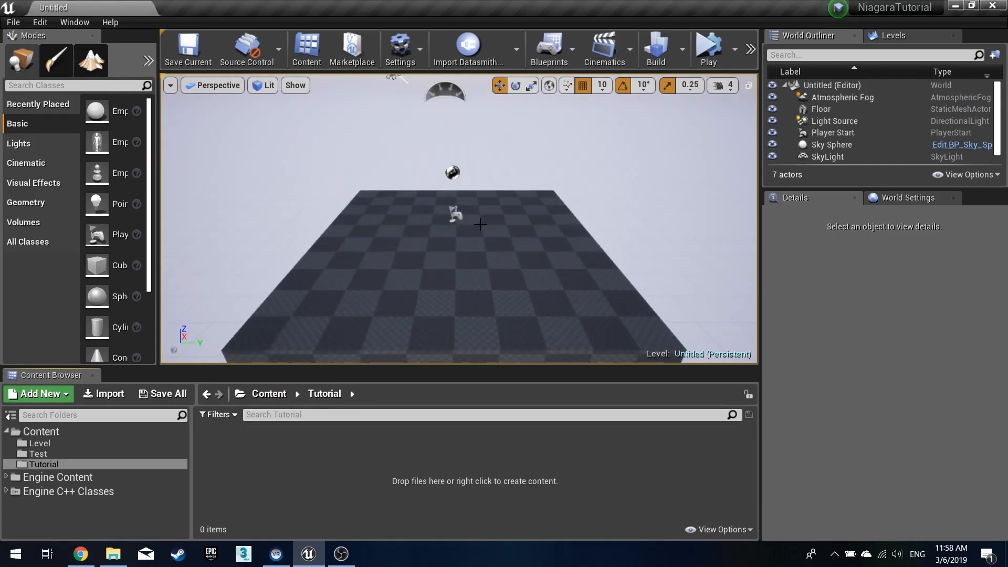
# - Delete the Player Start, the Atmospheric Fog and the other helper actor from the new level
pyautogui.click(454, 216)
pyautogui.press('Delete')
pyautogui.moveTo(455, 217); pyautogui.dragTo(470, 191, button='right')
pyautogui.click(443, 147)
pyautogui.press('Delete')
pyautogui.click(459, 191)
pyautogui.press('Delete')
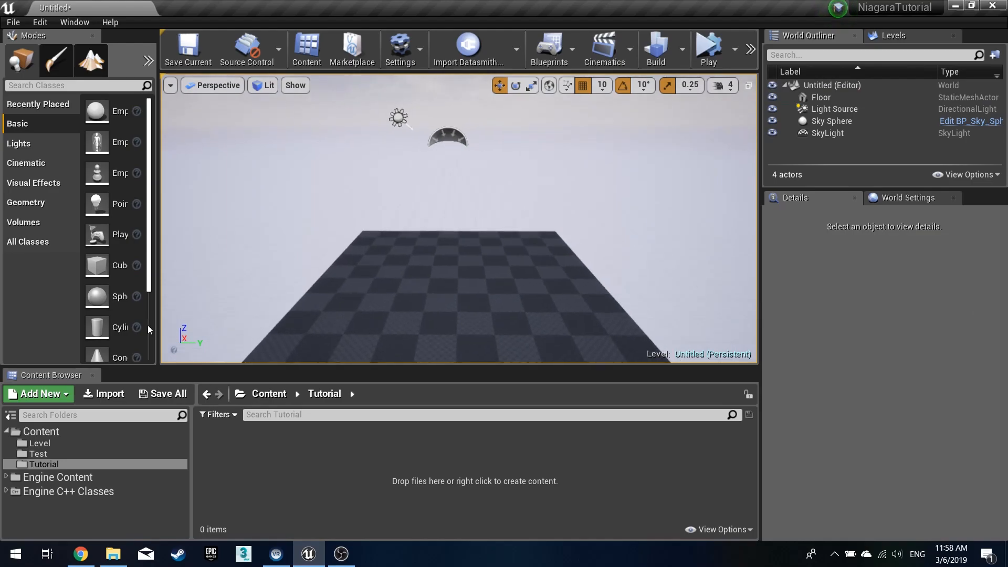
# - Open the Plugins window and check the FX category for the Niagara plugin
pyautogui.click(30, 24)
pyautogui.click(67, 223)
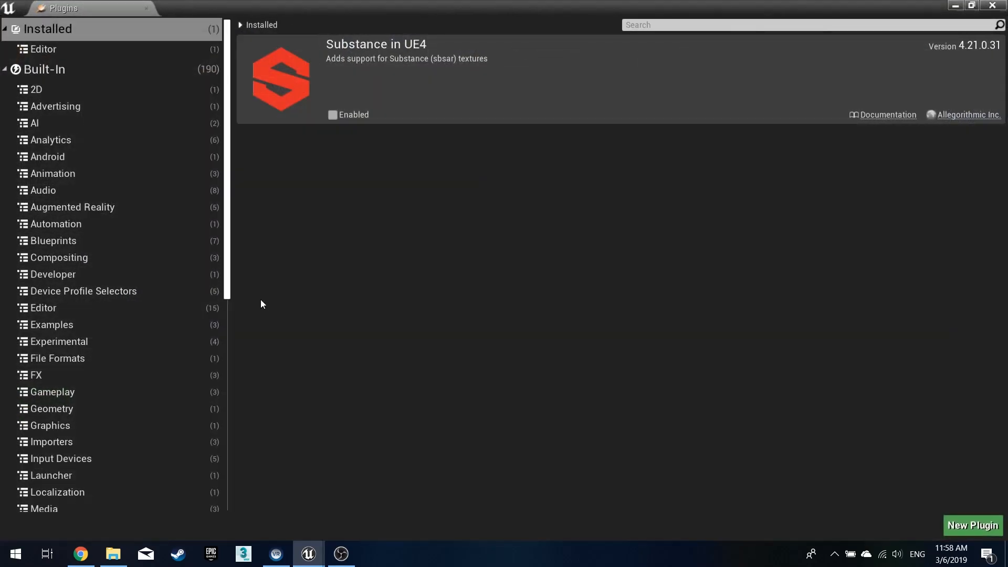
pyautogui.click(48, 374)
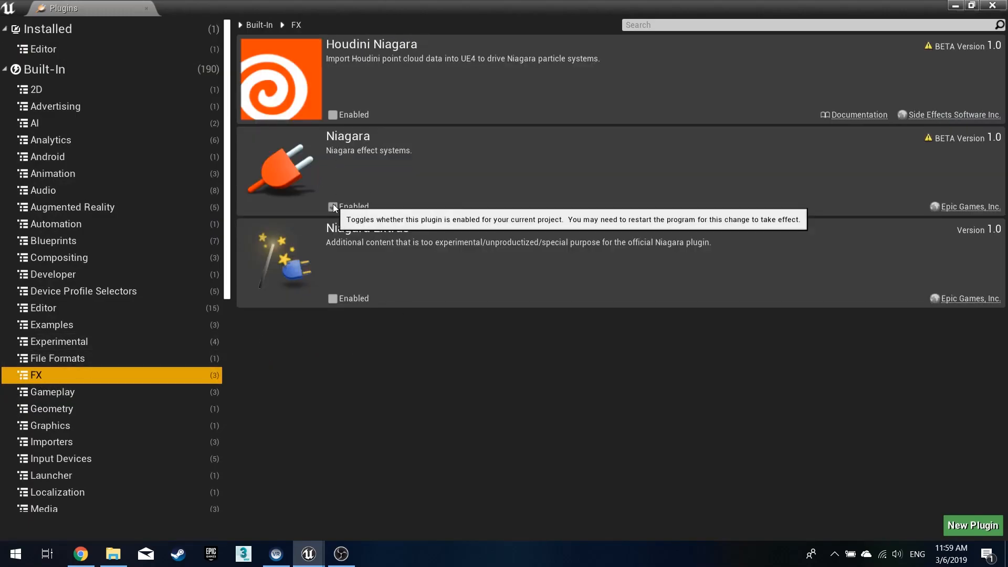
pyautogui.click(1004, 4)
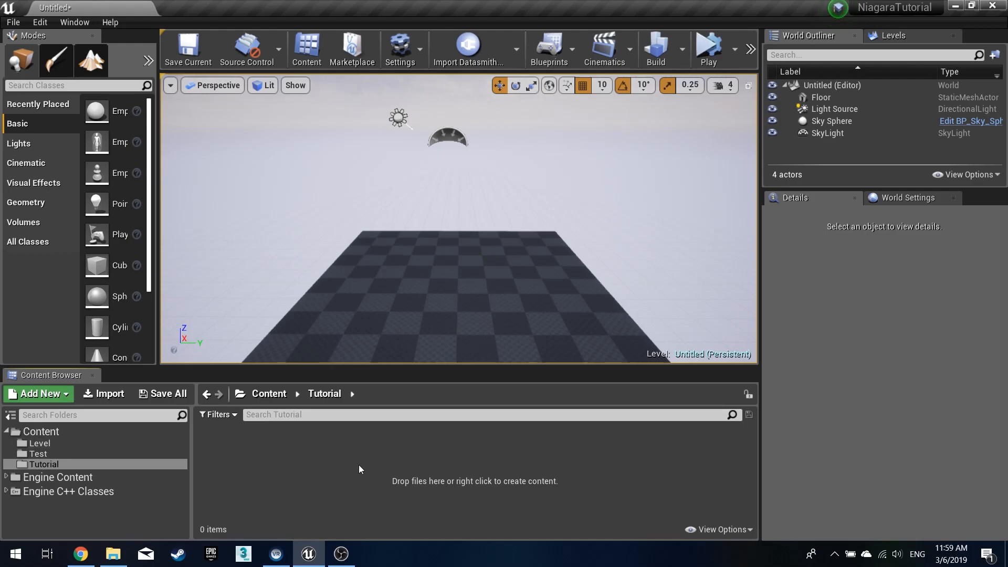
# - Create an Actor Blueprint class in the Tutorial folder named BP_Attractor
pyautogui.rightClick(306, 458)
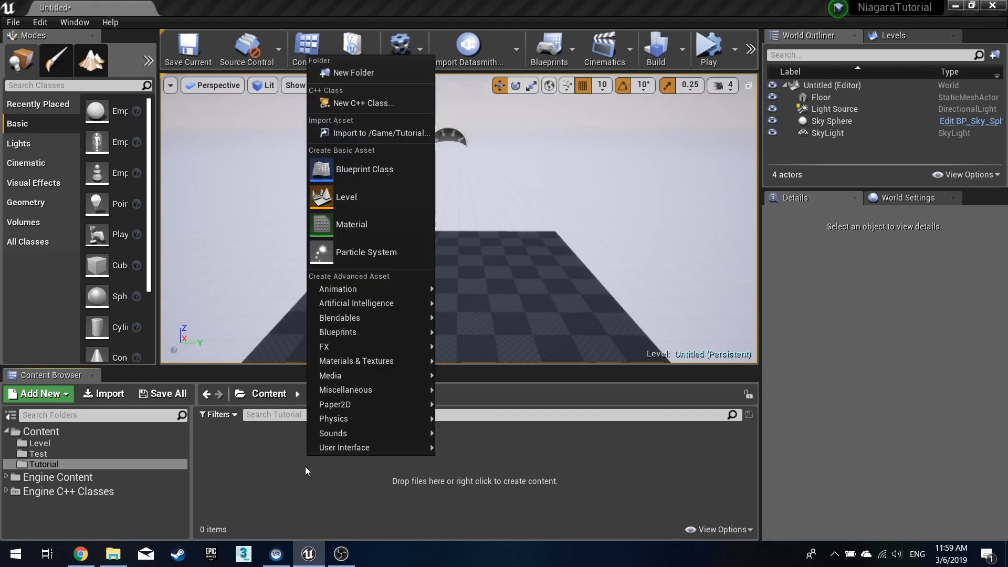
pyautogui.click(395, 175)
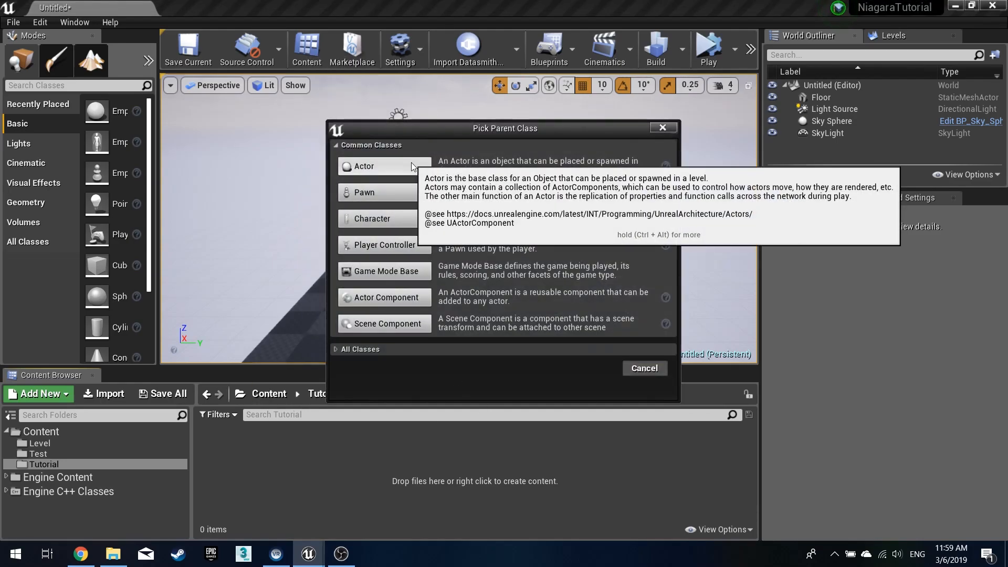
pyautogui.click(412, 164)
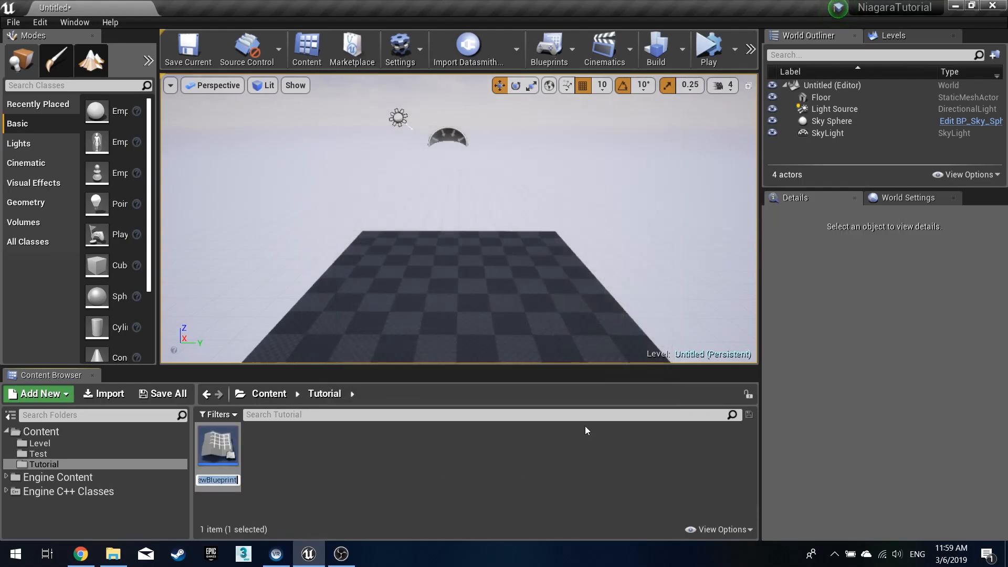
pyautogui.write('BP')
pyautogui.write('_Attract')
pyautogui.write('or')
pyautogui.press('Return')
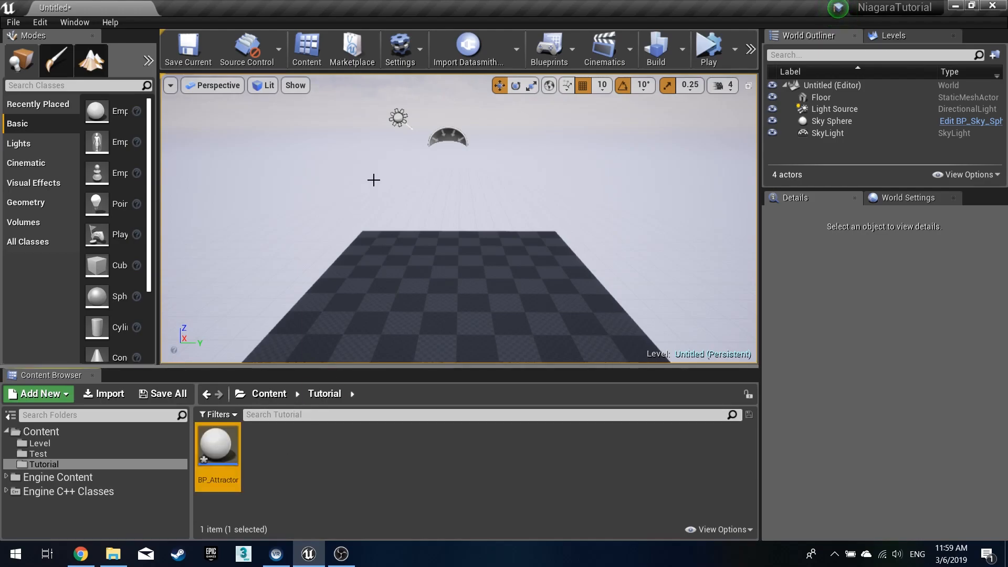
# - Create a second Actor Blueprint class named BP_ParticleBlaster
pyautogui.click(266, 453)
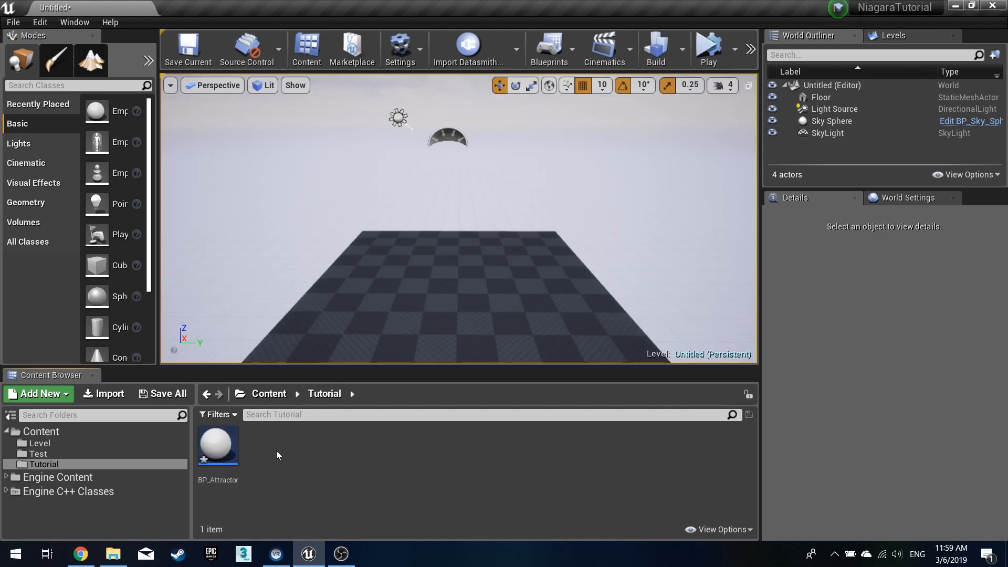
pyautogui.rightClick(276, 450)
pyautogui.click(321, 174)
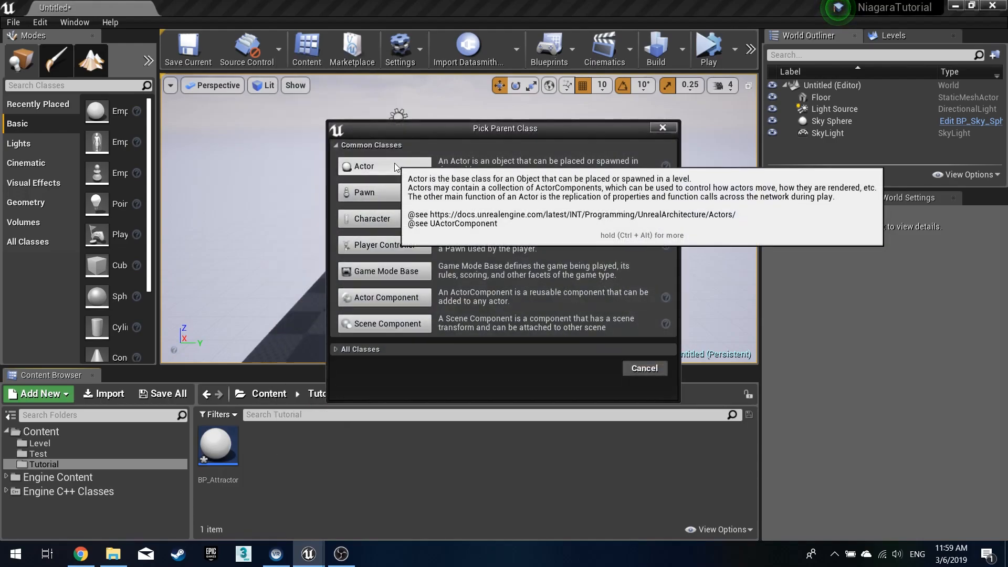
pyautogui.click(395, 165)
pyautogui.write('BP_Par')
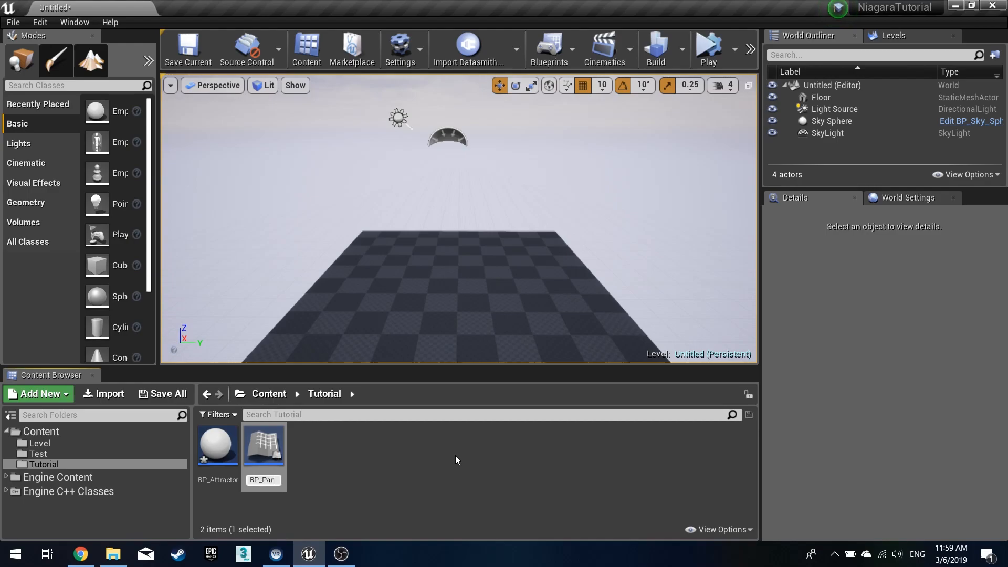
pyautogui.write('ticleBlaster')
pyautogui.press('Return')
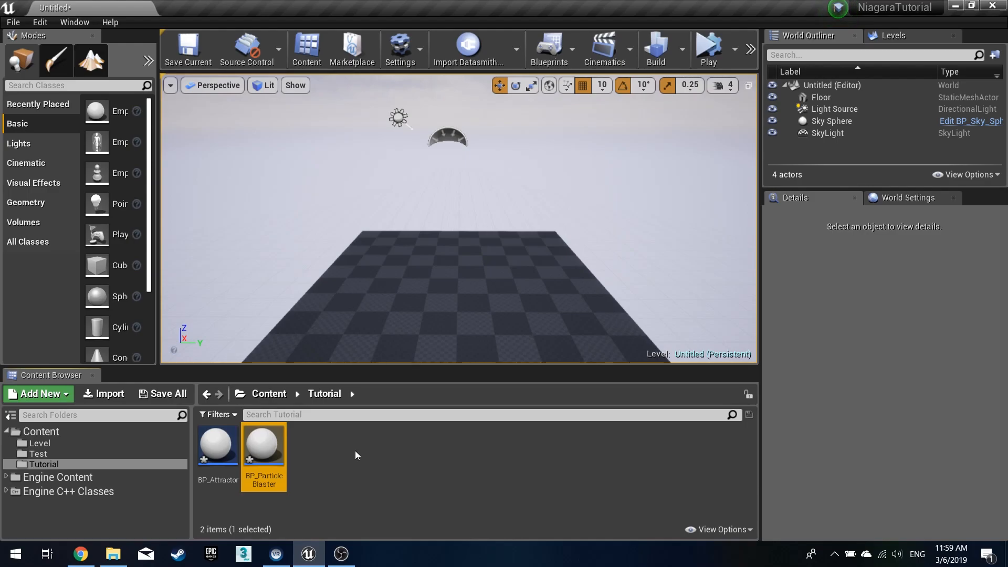
# - Create a Niagara Emitter from the Fountain template and name it PE_ParticleEmitter
pyautogui.click(324, 452)
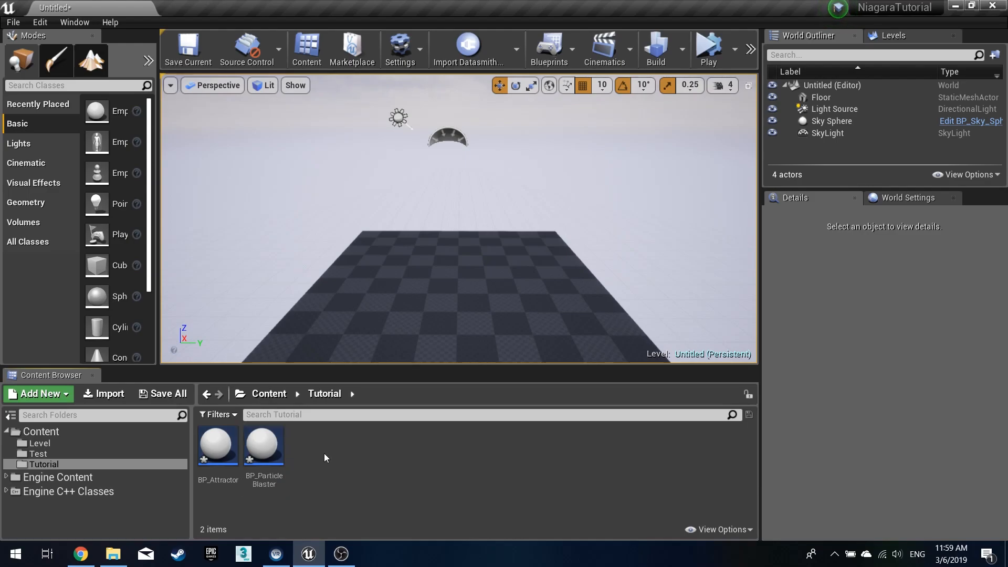
pyautogui.rightClick(324, 453)
pyautogui.moveTo(377, 344)
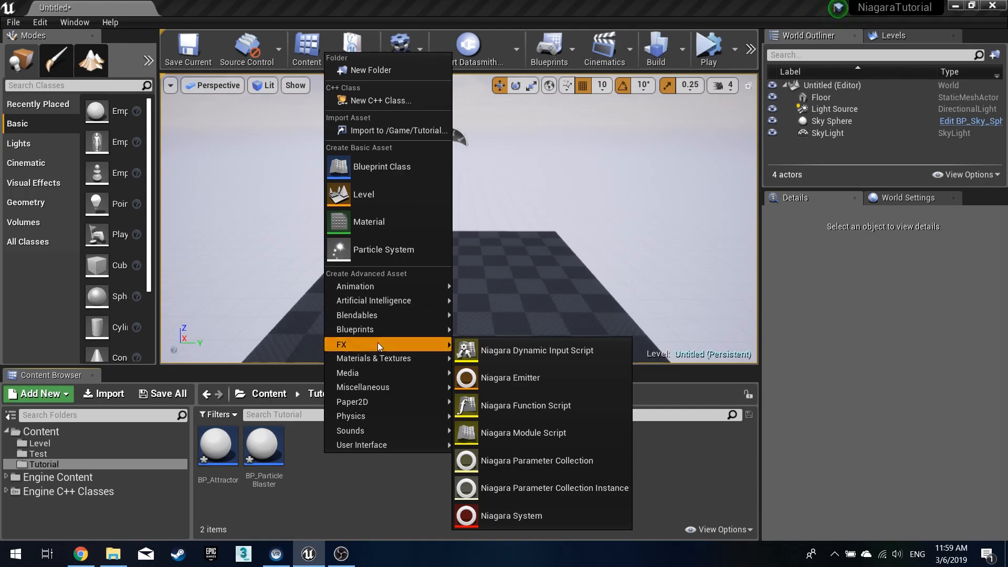
pyautogui.click(511, 376)
pyautogui.click(505, 338)
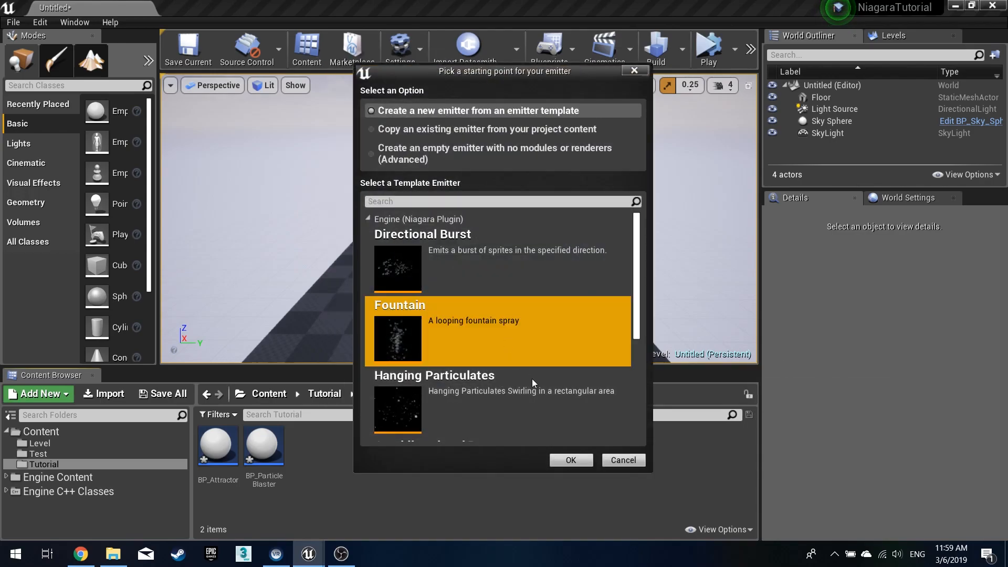
pyautogui.click(572, 460)
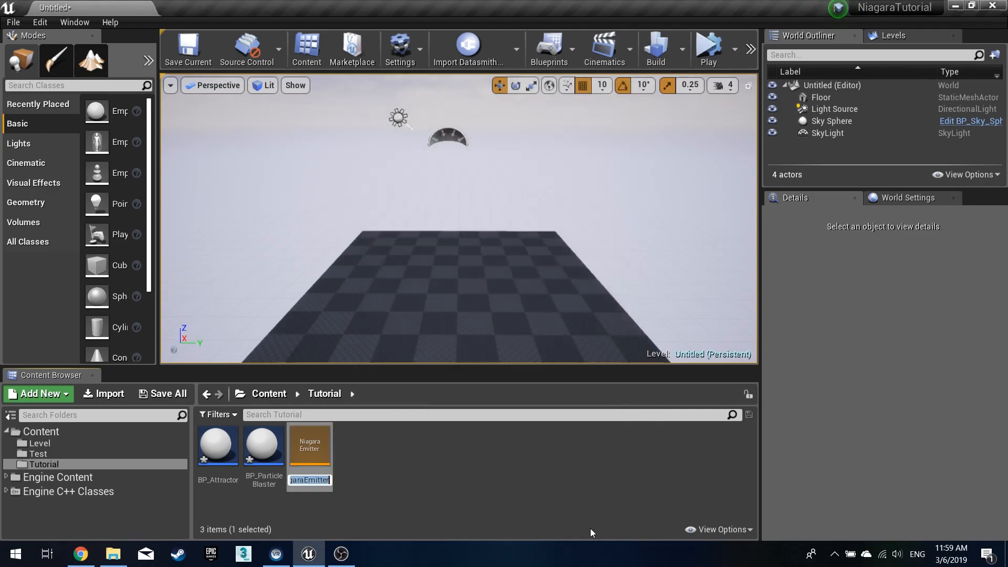
pyautogui.write('PE_P')
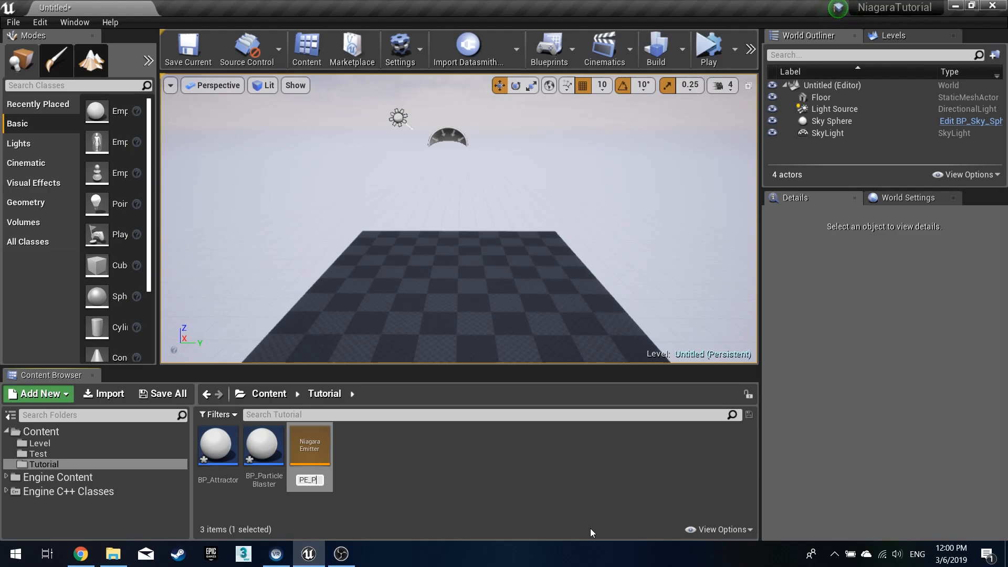
pyautogui.write('articleE')
pyautogui.write('mitter')
pyautogui.press('Return')
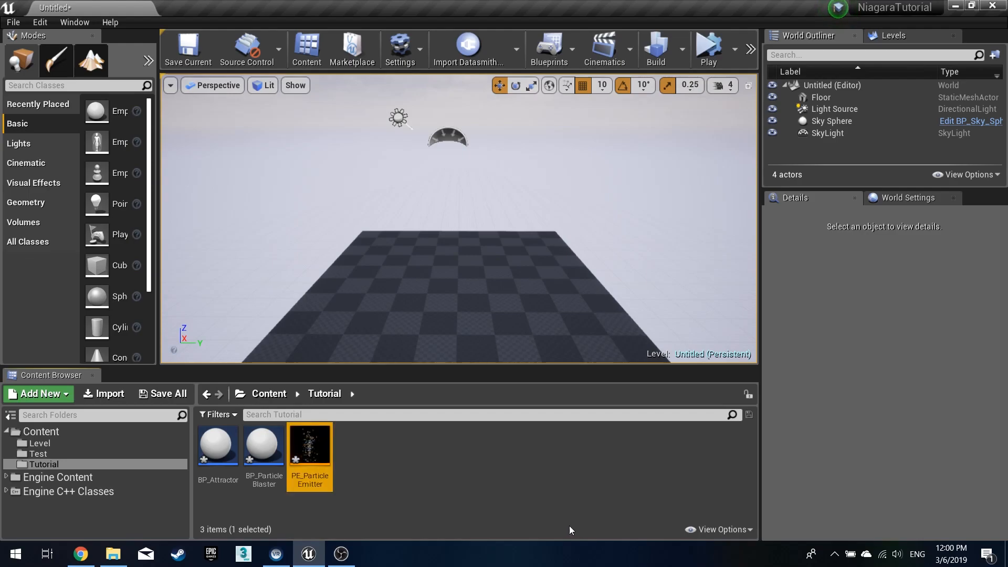
# - Create an empty Niagara System with no emitters named PS_ParticleSystem
pyautogui.rightClick(411, 472)
pyautogui.moveTo(442, 361)
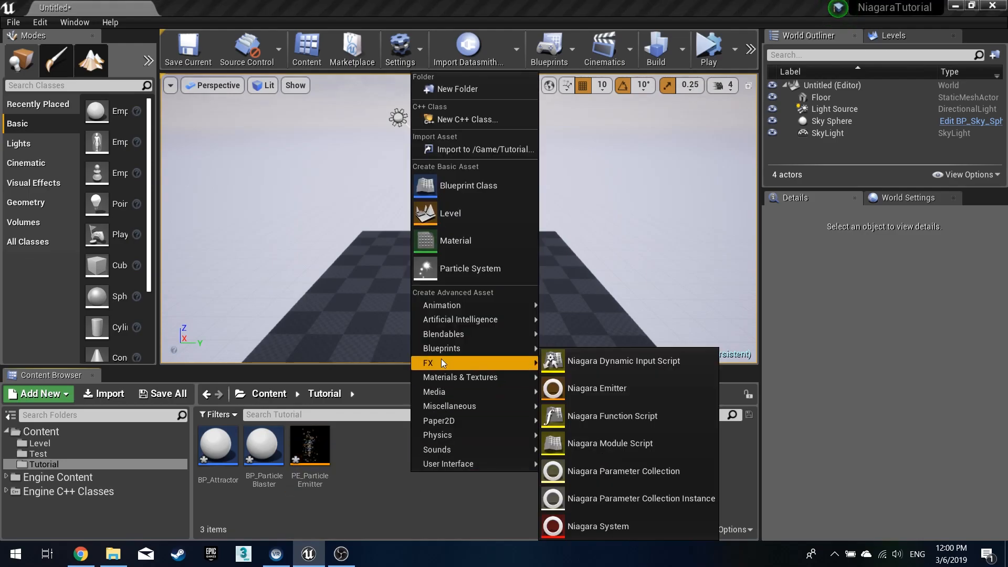
pyautogui.click(608, 525)
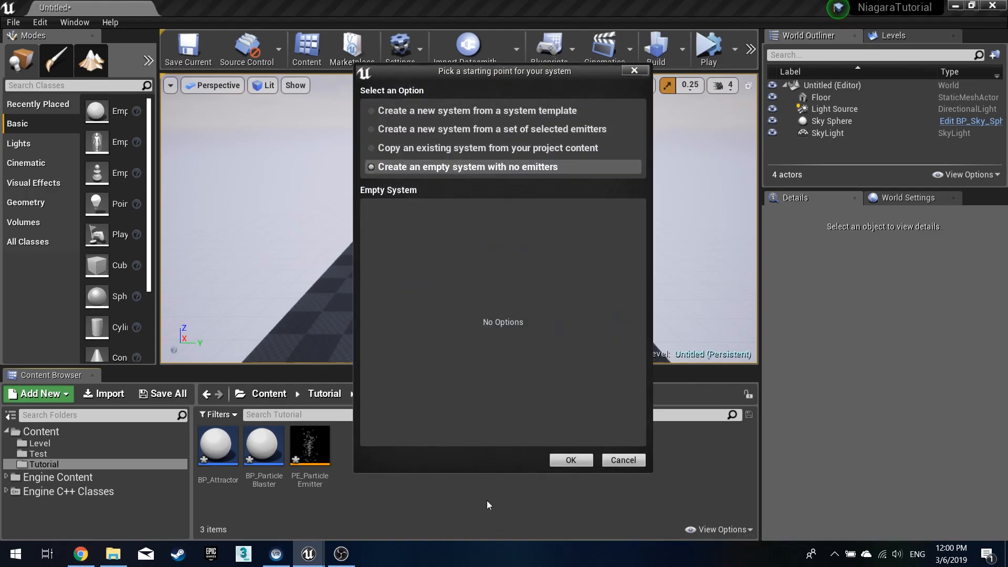
pyautogui.click(494, 167)
pyautogui.click(571, 460)
pyautogui.write('P')
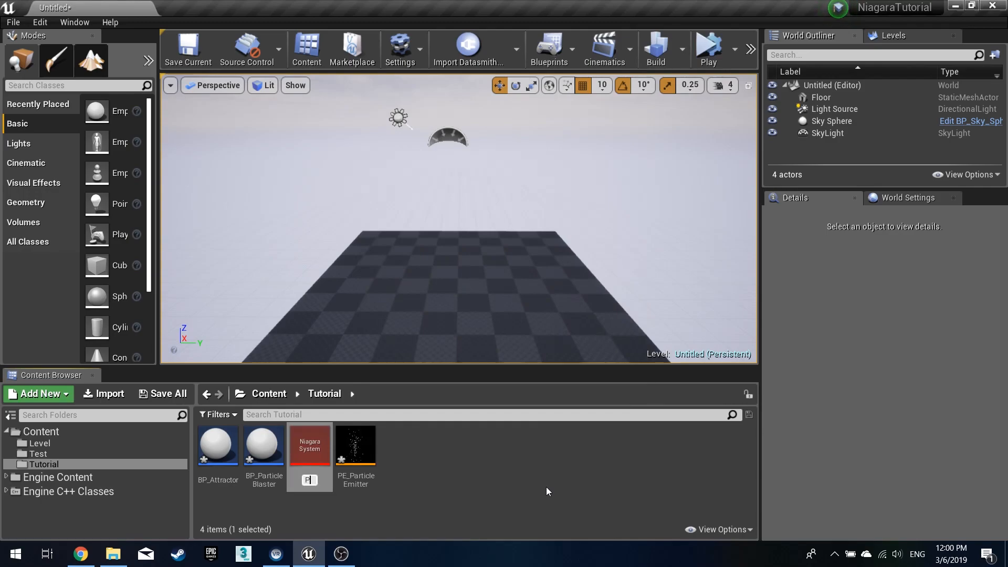
pyautogui.write('S_ParticleSystem')
pyautogui.press('Return')
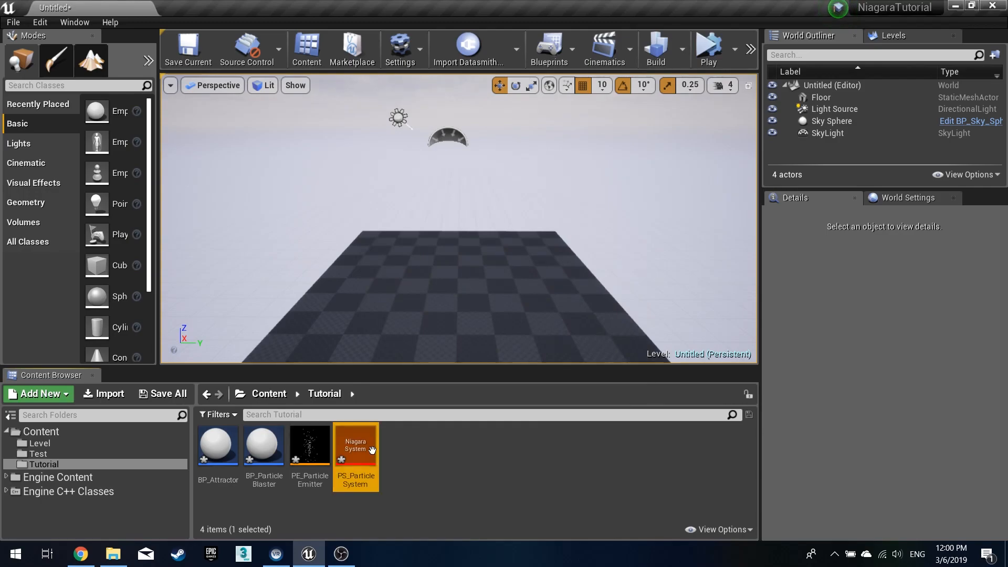
# - Create a Niagara Module Script named MS_SetColor
pyautogui.click(412, 455)
pyautogui.rightClick(433, 450)
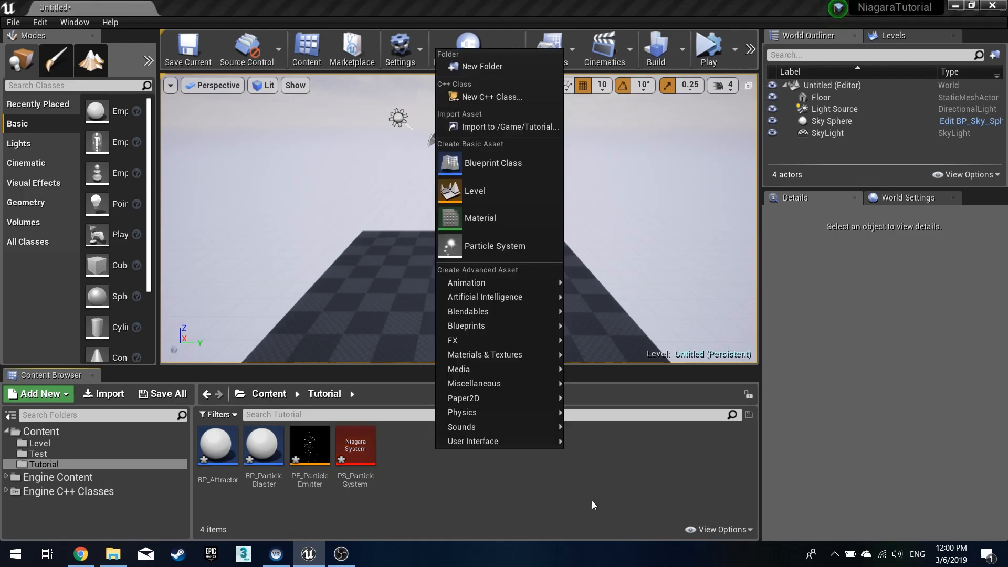
pyautogui.moveTo(495, 342)
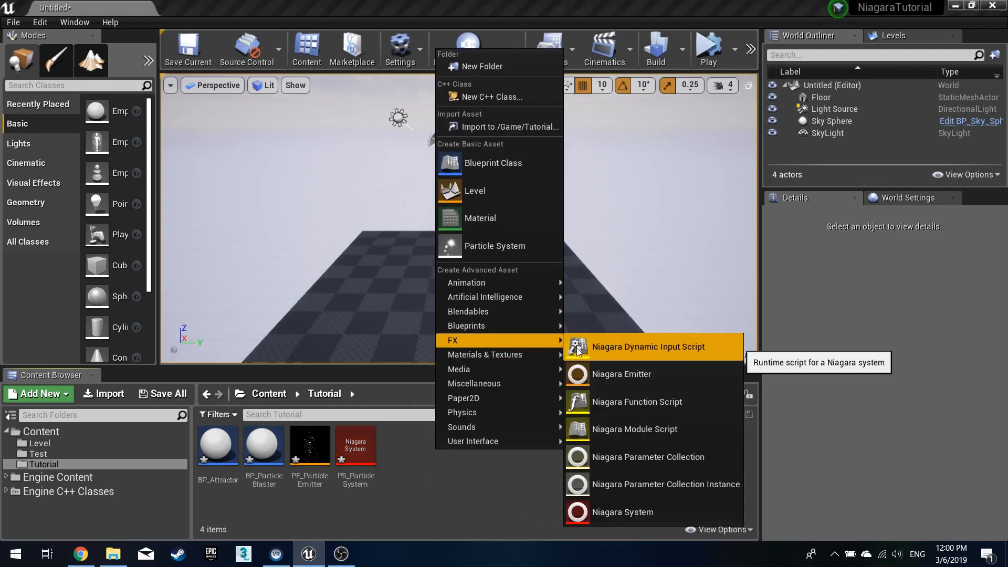
pyautogui.click(624, 432)
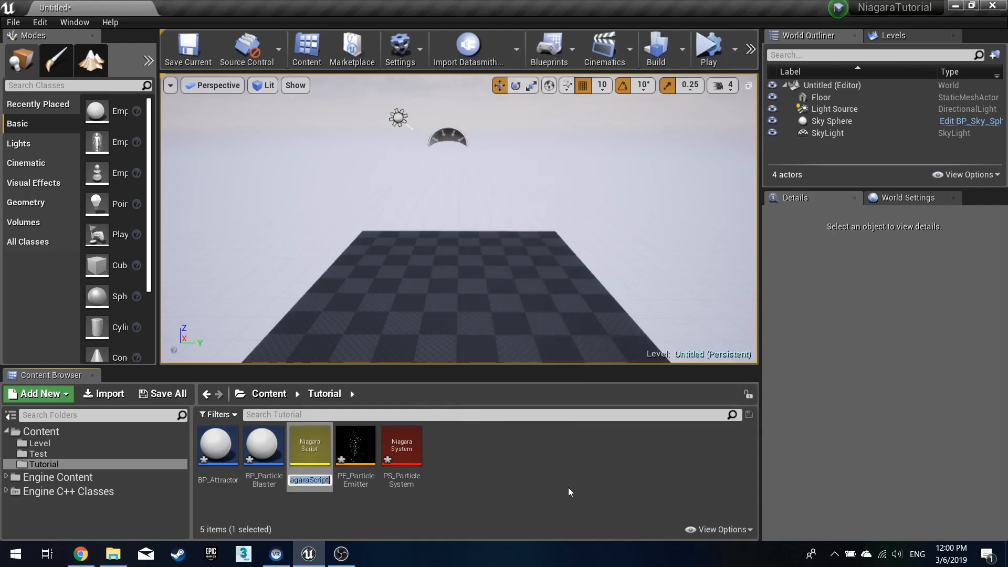
pyautogui.write('MS')
pyautogui.write('_')
pyautogui.write('S')
pyautogui.write('etCol')
pyautogui.write('or')
pyautogui.press('Return')
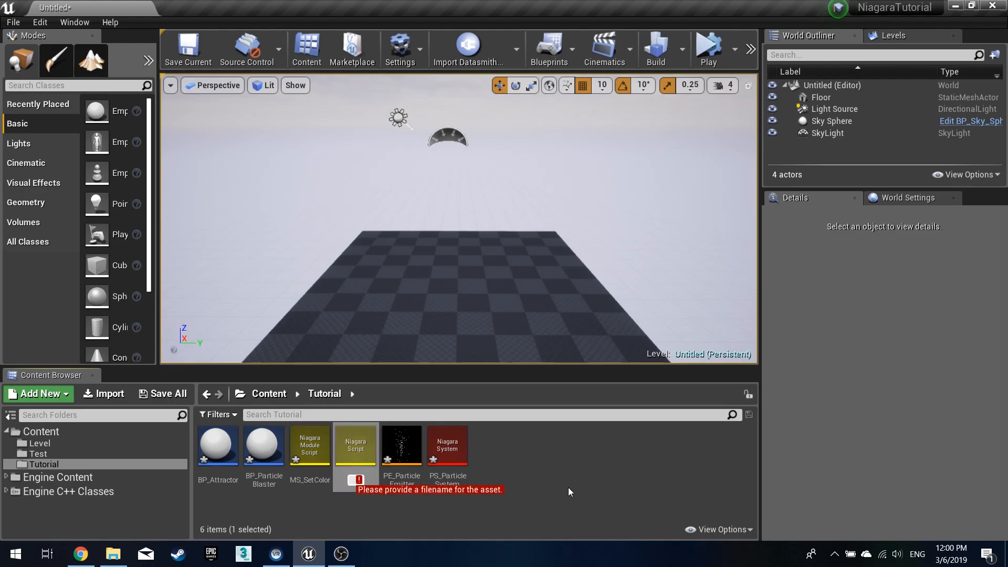
# - Name the next new module script MS_SetSign
pyautogui.write('MS_S')
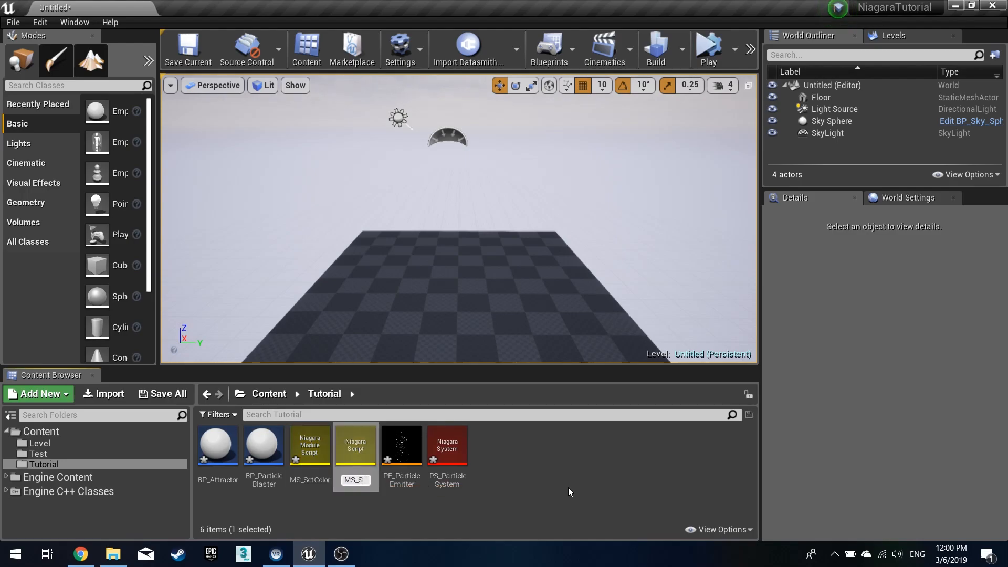
pyautogui.write('etSign')
pyautogui.press('Return')
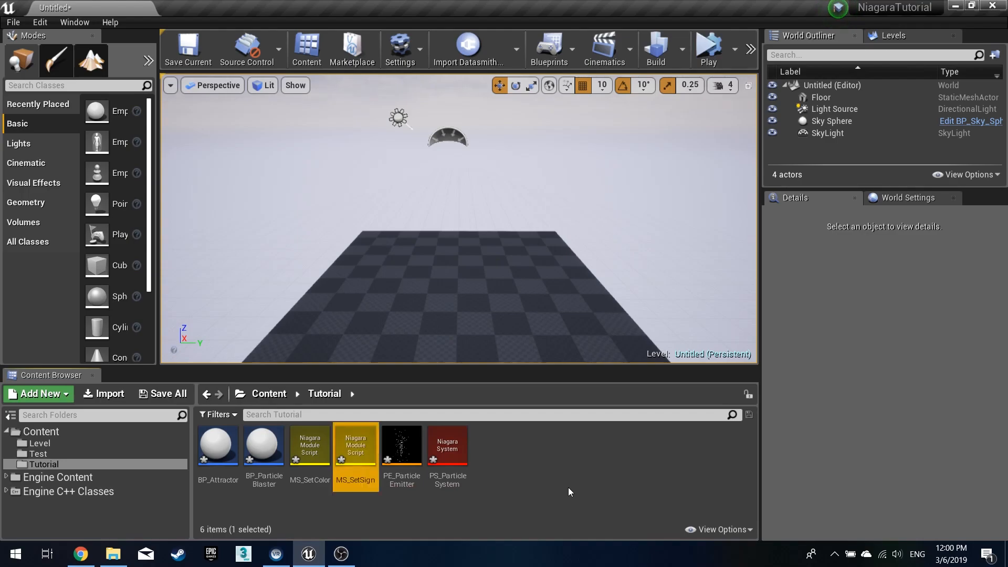
# - Duplicate the MS_SetSign module script and rename the copy MS_SetDestination
pyautogui.hotkey('ctrl', 'w')
pyautogui.press('Right')
pyautogui.press('BackSpace')
pyautogui.press('BackSpace')
pyautogui.press('BackSpace')
pyautogui.press('BackSpace')
pyautogui.press('BackSpace')
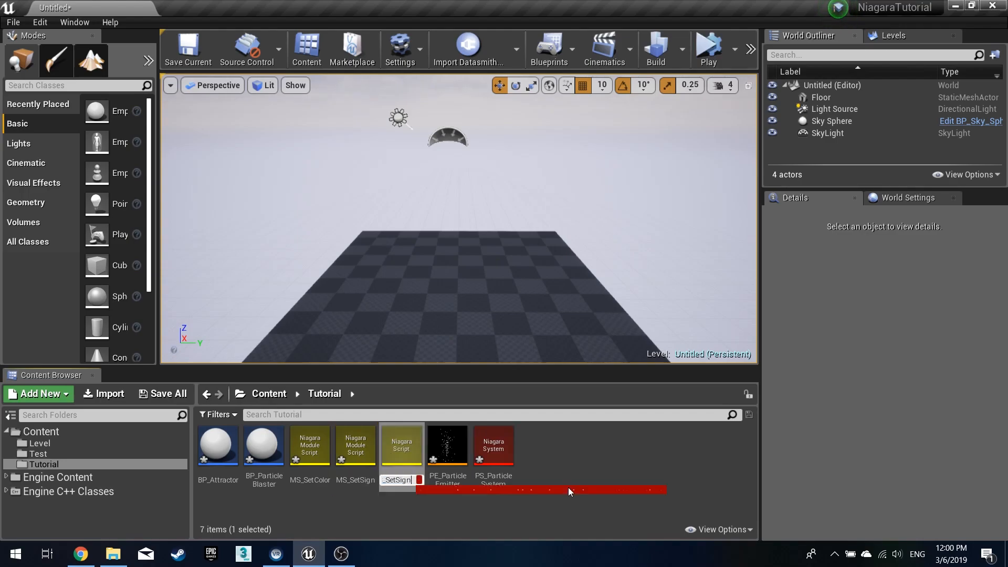
pyautogui.write('Destination')
pyautogui.press('Return')
pyautogui.click(565, 474)
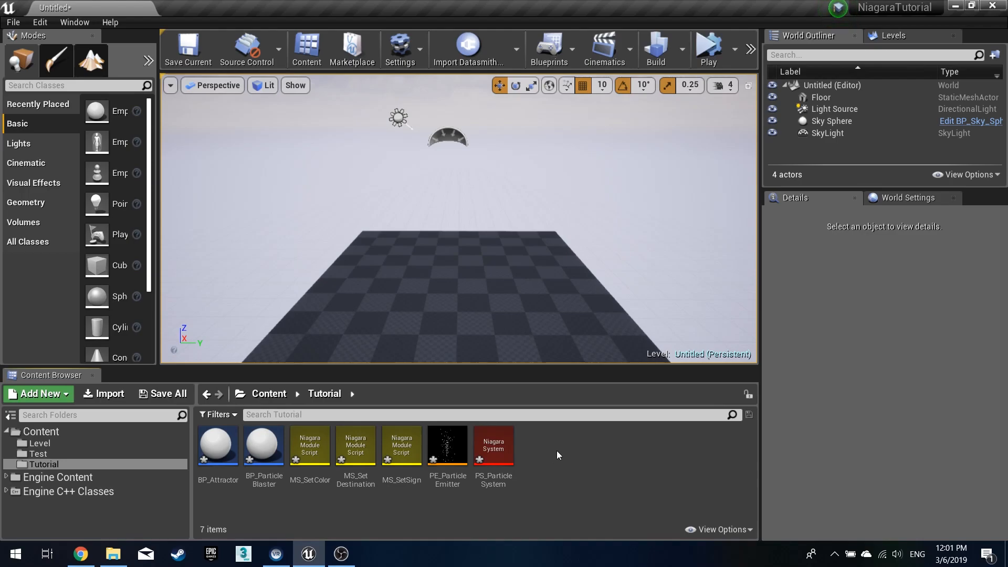
# - Create a new material in the Tutorial folder named M_GlowMat
pyautogui.rightClick(557, 451)
pyautogui.click(601, 213)
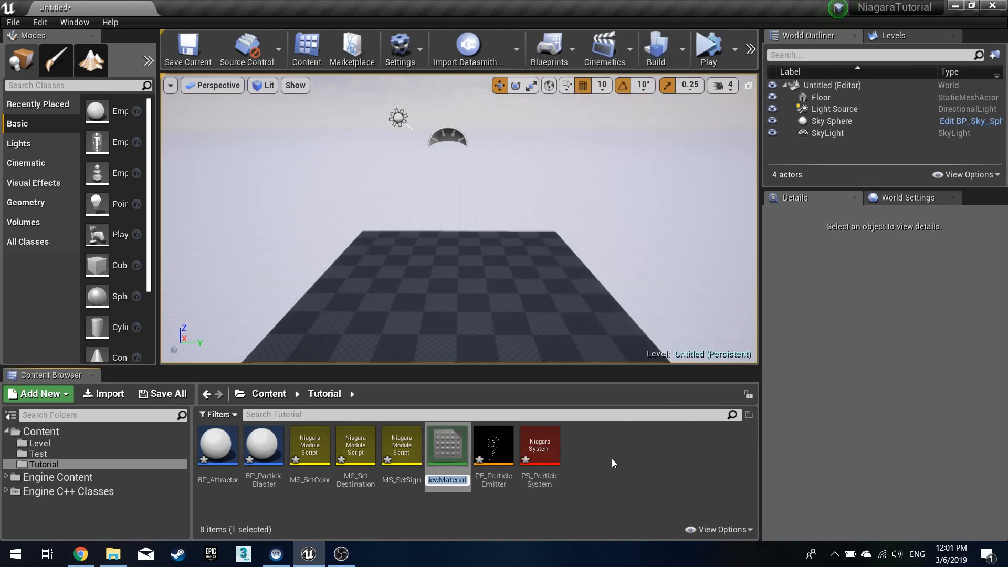
pyautogui.write('M')
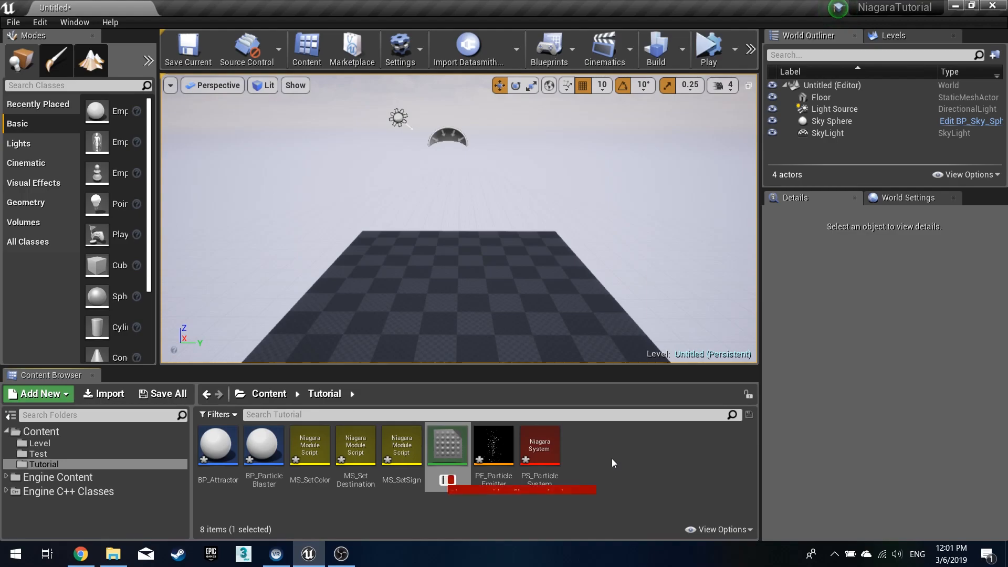
pyautogui.write('_GlowMat')
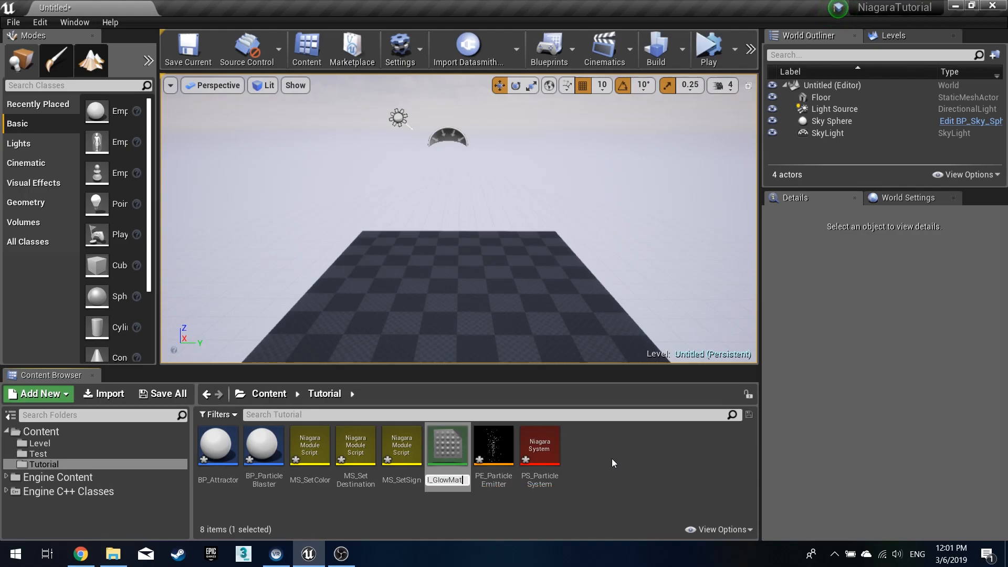
pyautogui.press('Return')
# - Create another new material named M_AttractorBase
pyautogui.rightClick(607, 452)
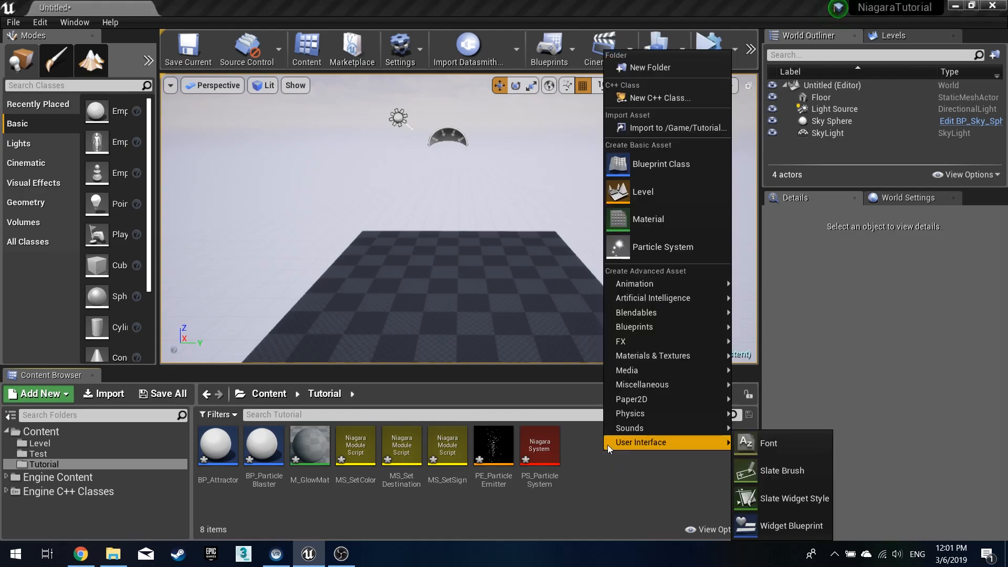
pyautogui.click(629, 216)
pyautogui.write('m')
pyautogui.press('BackSpace')
pyautogui.write('M_Attra')
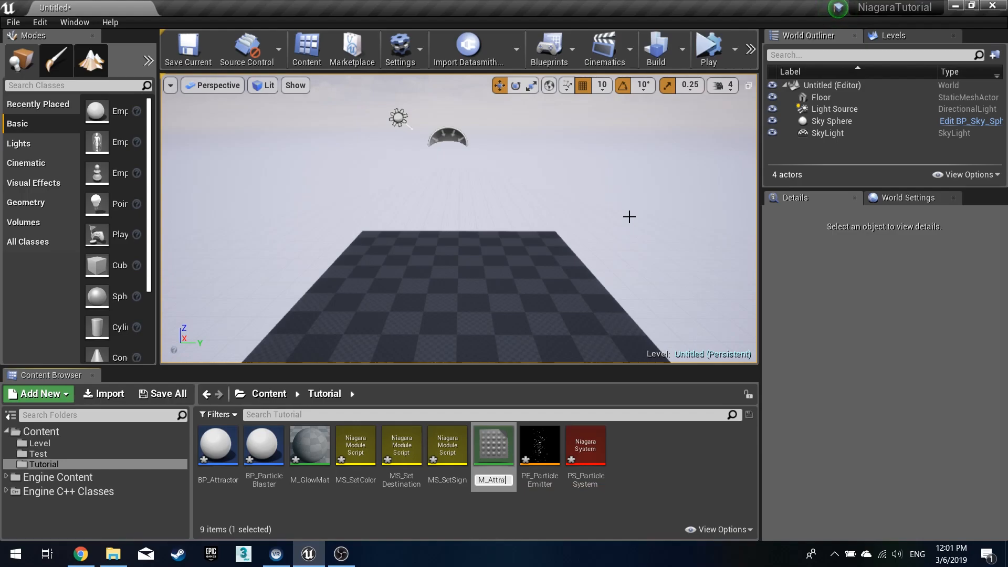
pyautogui.write('ctorBase')
pyautogui.press('Return')
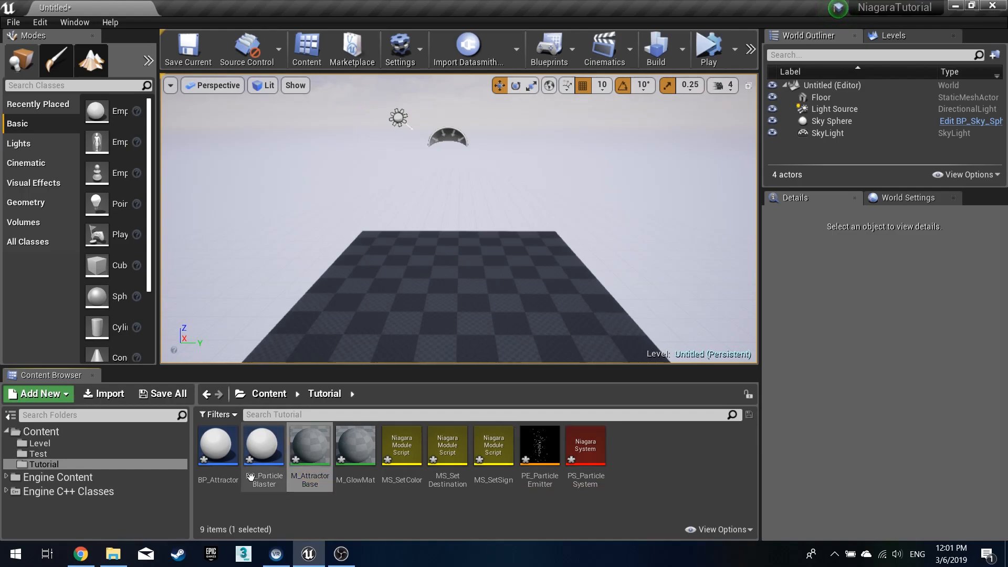
# - Save all unsaved assets, storing the level as TutorialLevel
pyautogui.click(163, 395)
pyautogui.click(618, 393)
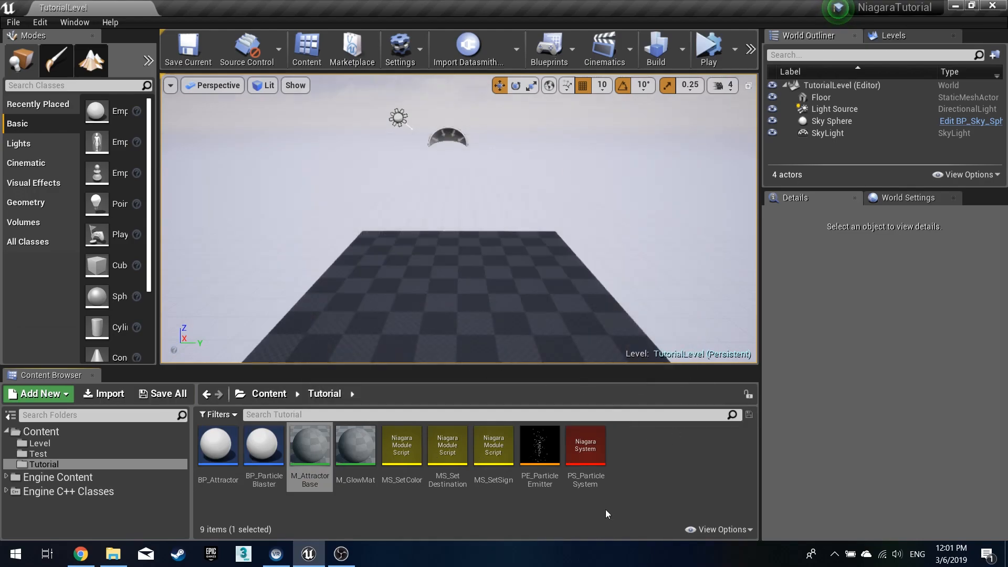
pyautogui.click(663, 477)
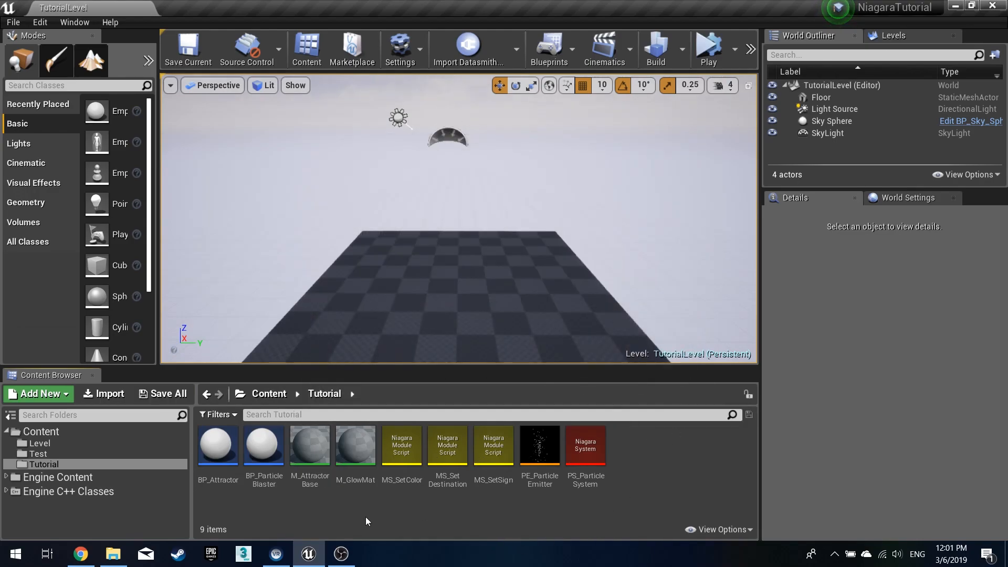
# - Open both materials and add a Constant3Vector and two Constant nodes to the M_AttractorBase graph
pyautogui.click(310, 447)
pyautogui.keyDown('ctrl'); pyautogui.click(356, 447); pyautogui.keyUp('ctrl')
pyautogui.press('Return')
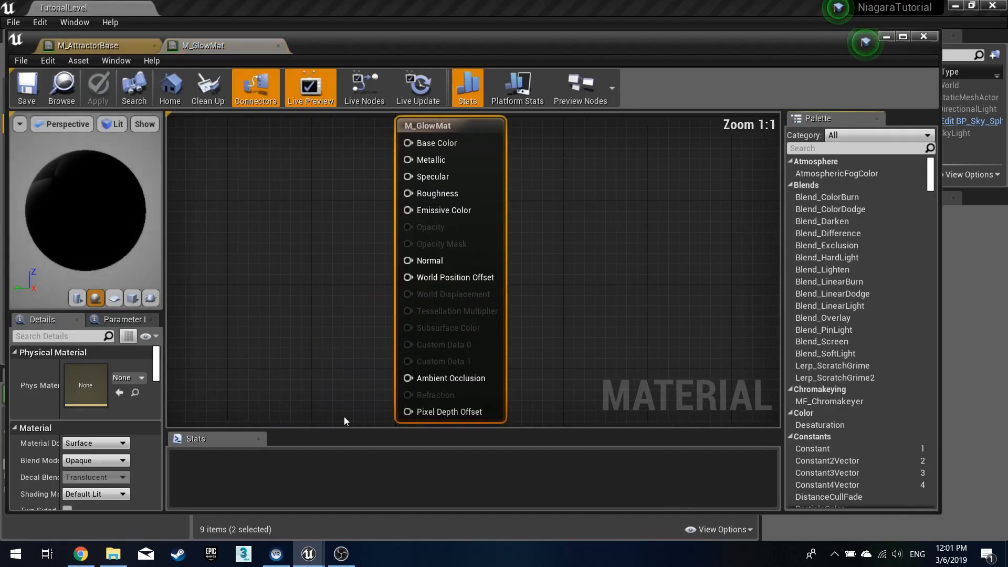
pyautogui.click(87, 46)
pyautogui.doubleClick(330, 42)
pyautogui.moveTo(313, 173); pyautogui.dragTo(466, 227, button='right')
pyautogui.scroll(-2, 393, 195)
pyautogui.click(423, 195)
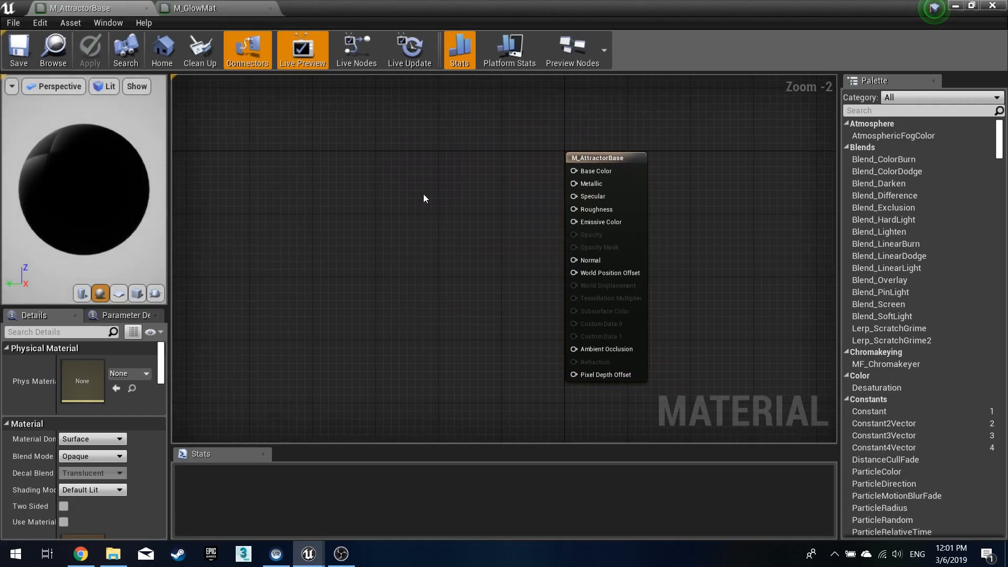
pyautogui.click(397, 147)
pyautogui.click(388, 231)
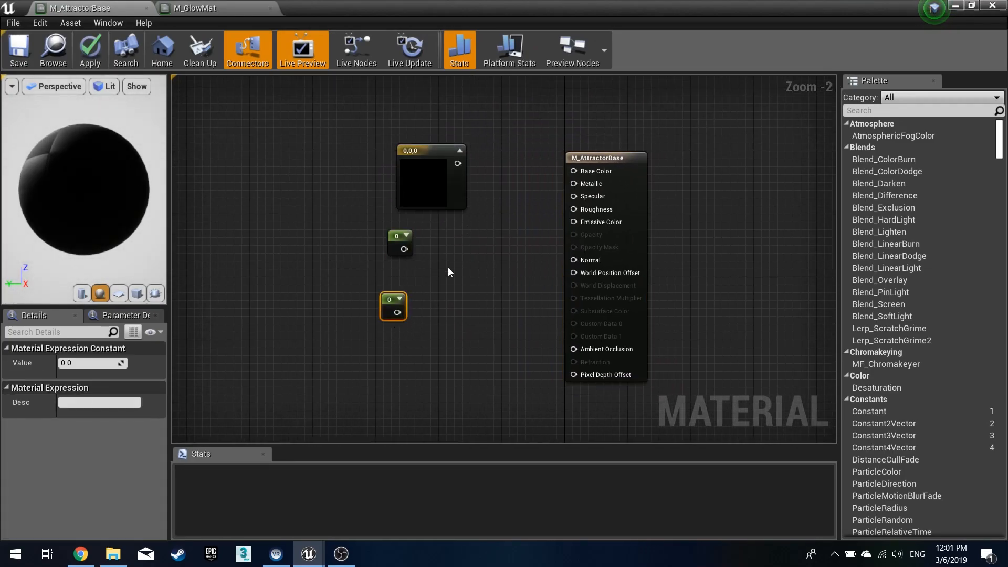
pyautogui.click(440, 281)
# - Connect the vector to Base Color and the two constants to Metallic and Roughness
pyautogui.click(421, 158)
pyautogui.moveTo(457, 163); pyautogui.dragTo(575, 171)
pyautogui.moveTo(404, 249); pyautogui.dragTo(573, 184)
pyautogui.moveTo(398, 313); pyautogui.dragTo(592, 210)
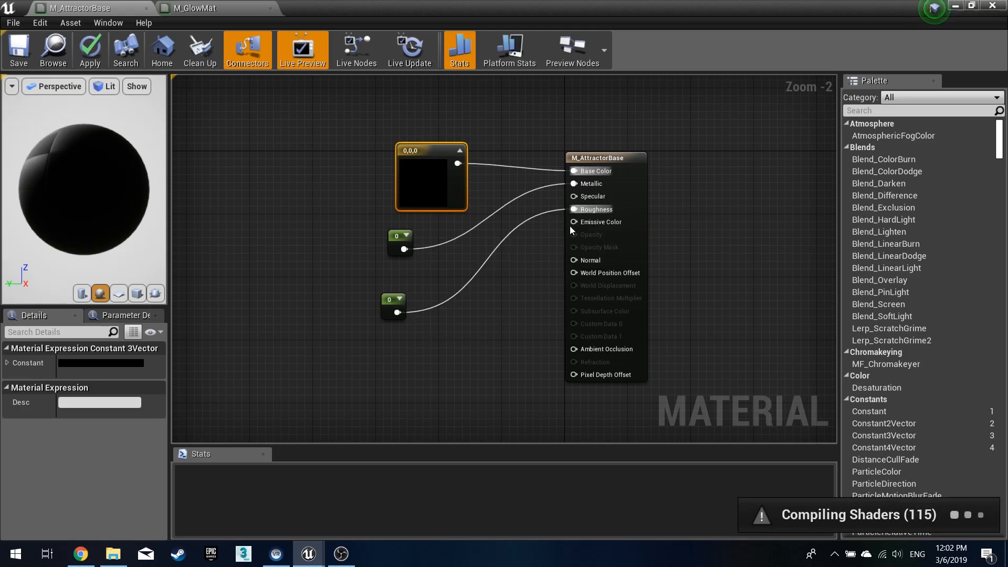
# - Convert the Constant3Vector into a parameter named Color
pyautogui.rightClick(408, 174)
pyautogui.click(446, 181)
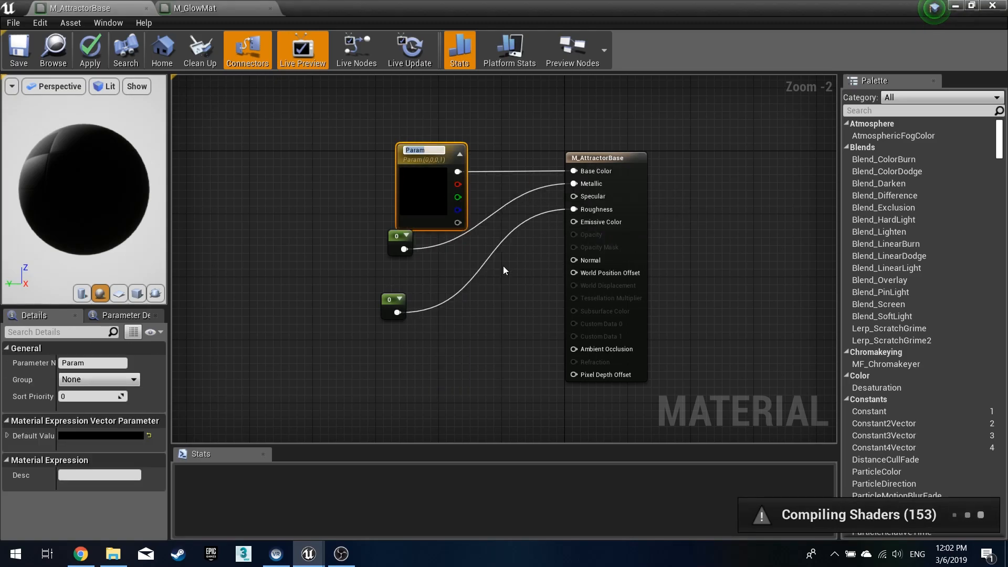
pyautogui.write('Color')
pyautogui.press('Return')
pyautogui.moveTo(413, 210); pyautogui.dragTo(391, 178)
# - Convert the two constants into parameters named Metal and Roughness, then apply the material
pyautogui.rightClick(399, 239)
pyautogui.click(417, 256)
pyautogui.write('Metal')
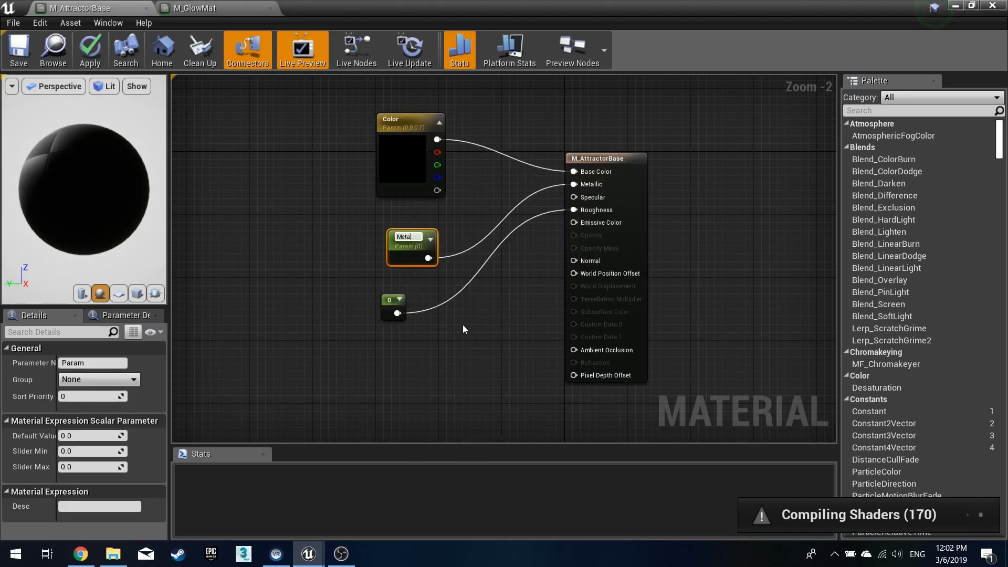
pyautogui.press('Return')
pyautogui.rightClick(395, 307)
pyautogui.click(405, 310)
pyautogui.write('Roughness')
pyautogui.press('Return')
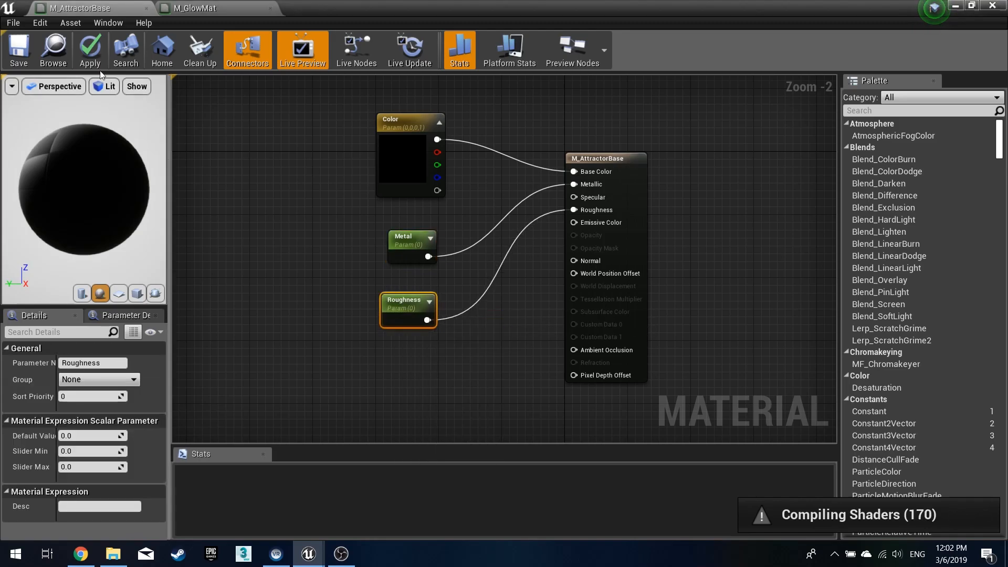
pyautogui.click(90, 50)
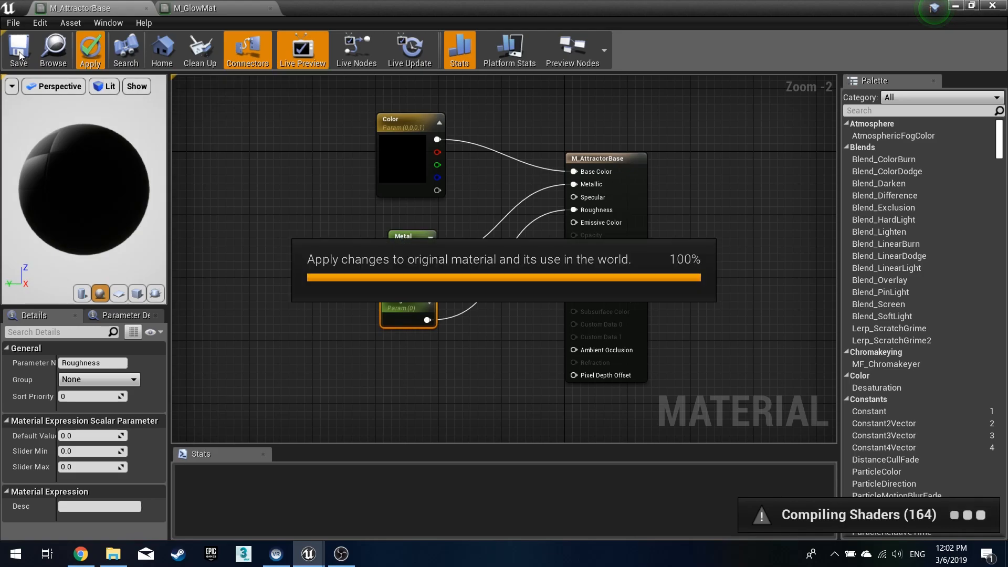
pyautogui.click(195, 7)
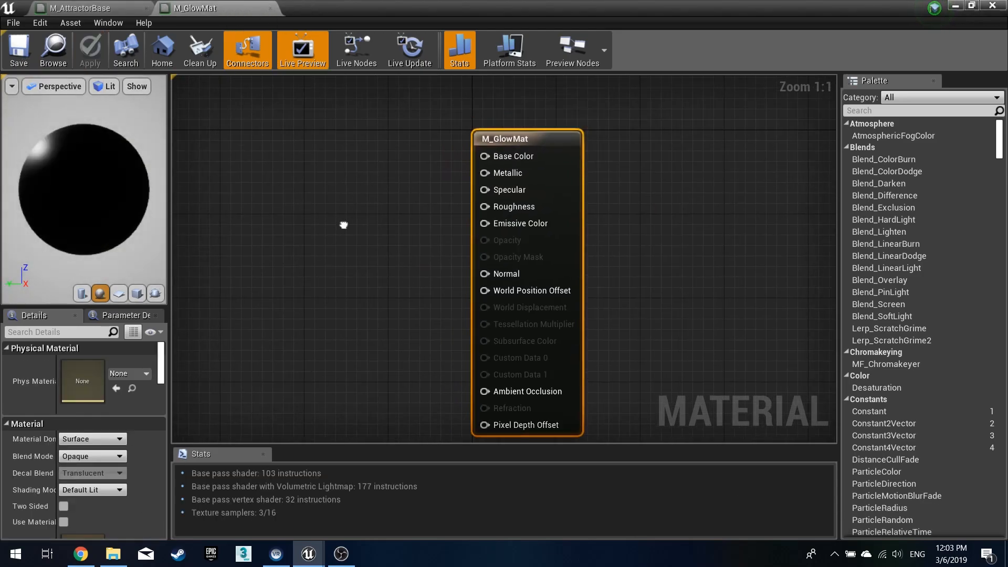
pyautogui.moveTo(343, 224); pyautogui.dragTo(398, 231, button='right')
pyautogui.scroll(-1, 404, 232)
pyautogui.click(382, 302)
pyautogui.moveTo(392, 273); pyautogui.dragTo(422, 266, button='right')
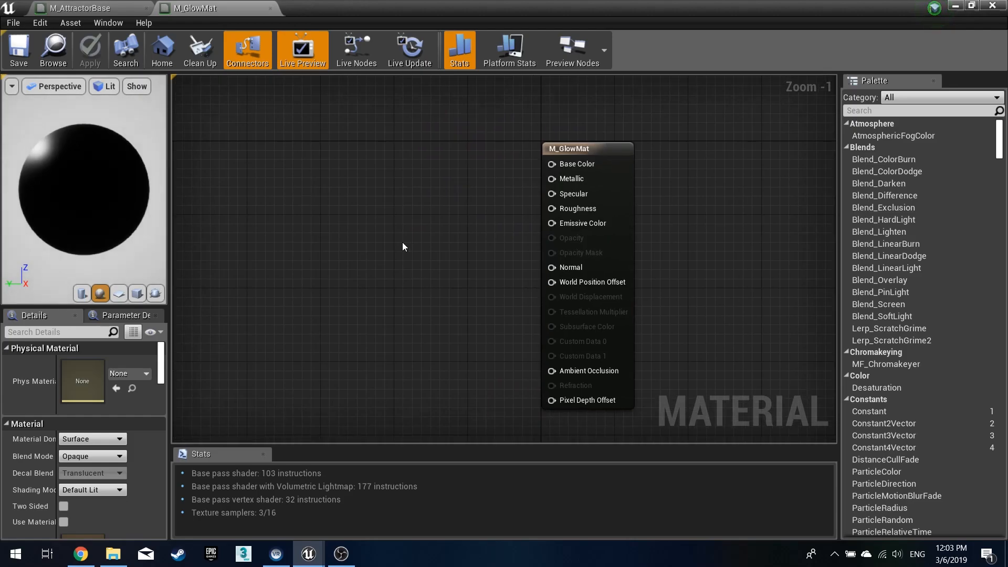
pyautogui.click(90, 6)
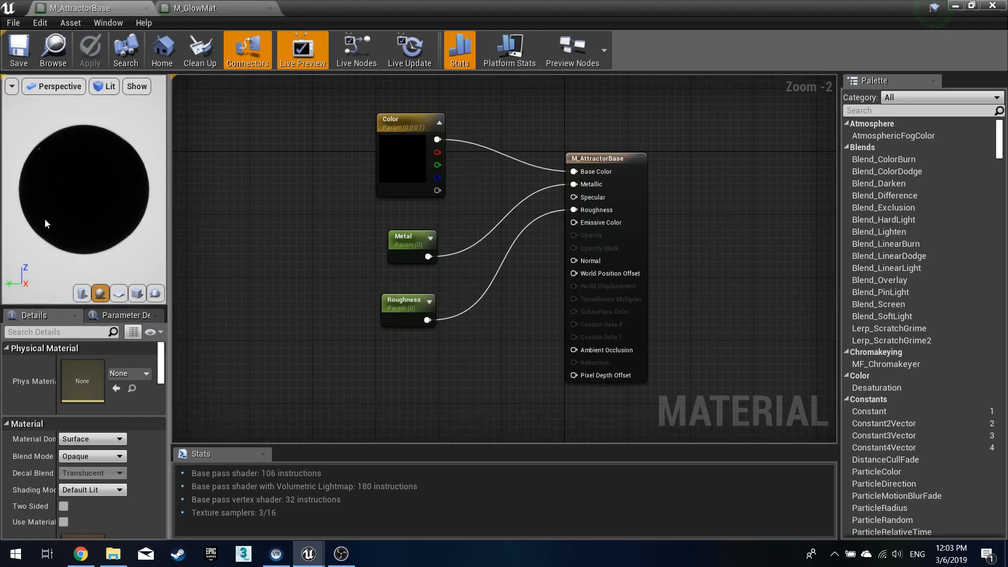
pyautogui.moveTo(95, 166); pyautogui.dragTo(95, 166)
pyautogui.click(235, 15)
# - Set the M_GlowMat material's shading model to Unlit
pyautogui.rightClick(430, 212)
pyautogui.press('Escape')
pyautogui.click(605, 208)
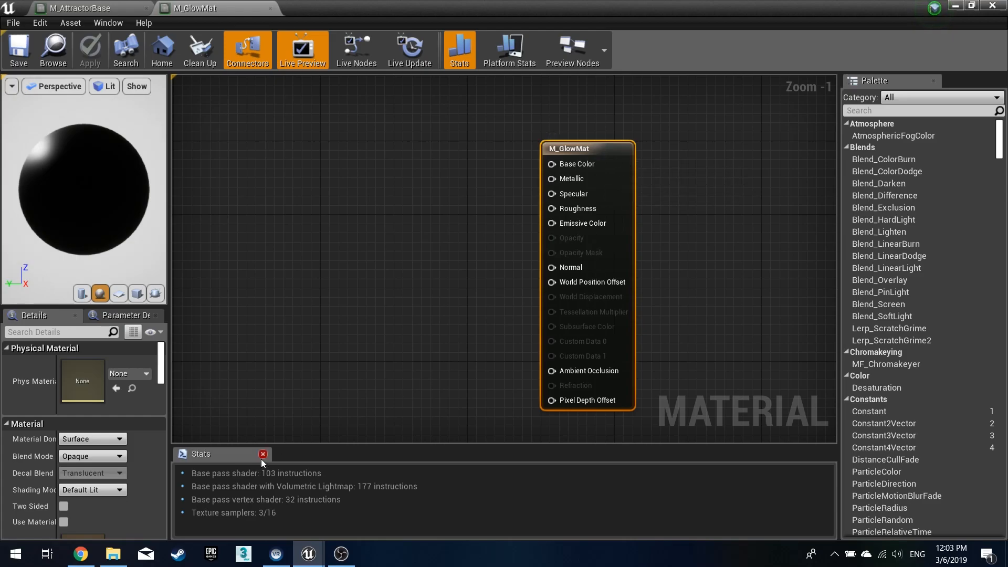
pyautogui.click(108, 493)
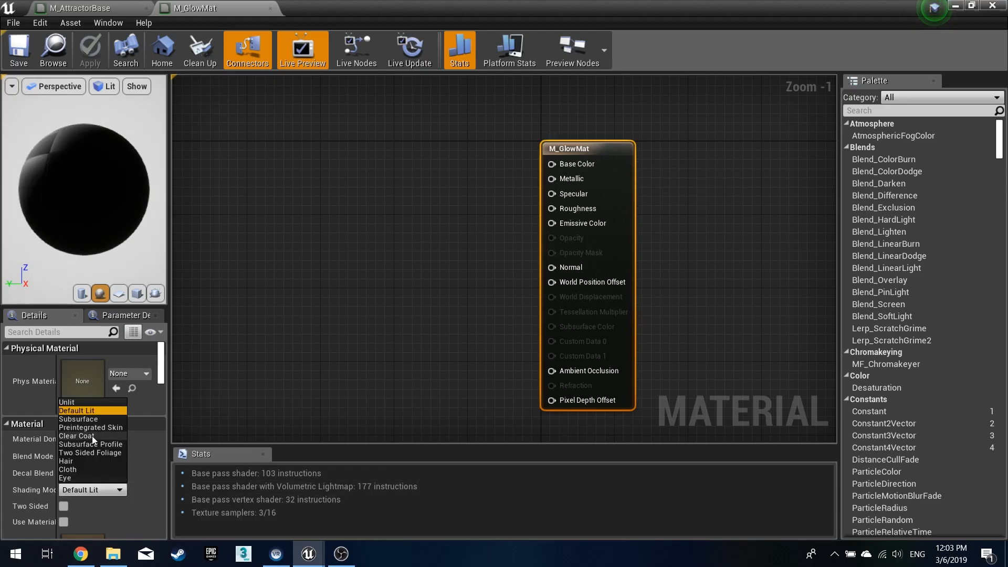
pyautogui.click(86, 402)
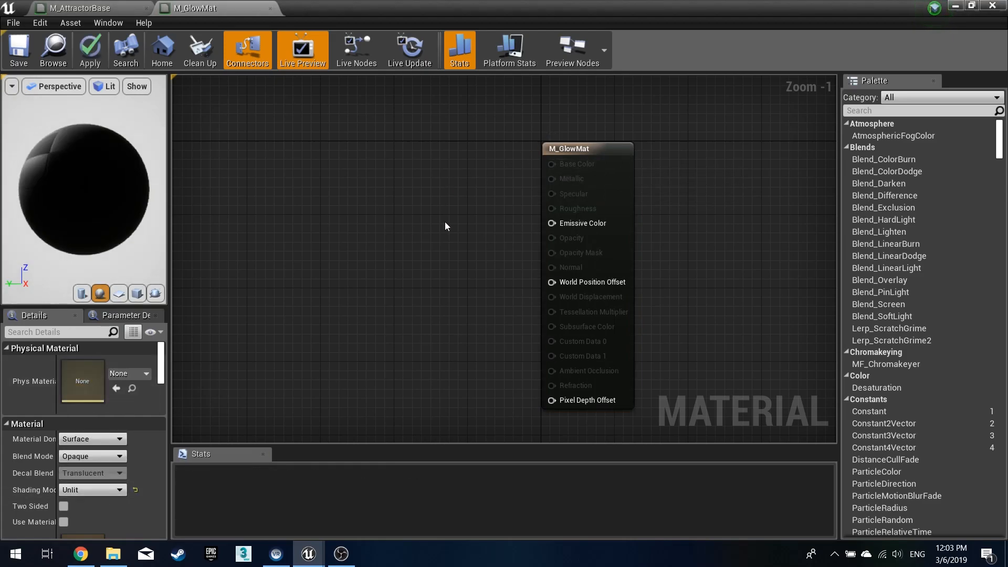
pyautogui.click(626, 151)
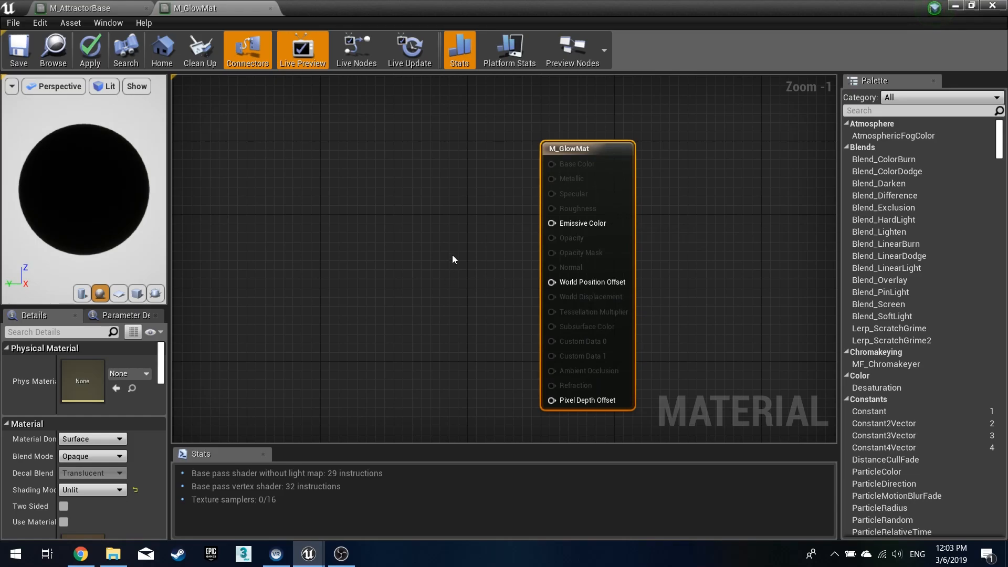
# - Add a Particle Color node and connect it to the Emissive Color input
pyautogui.click(449, 225)
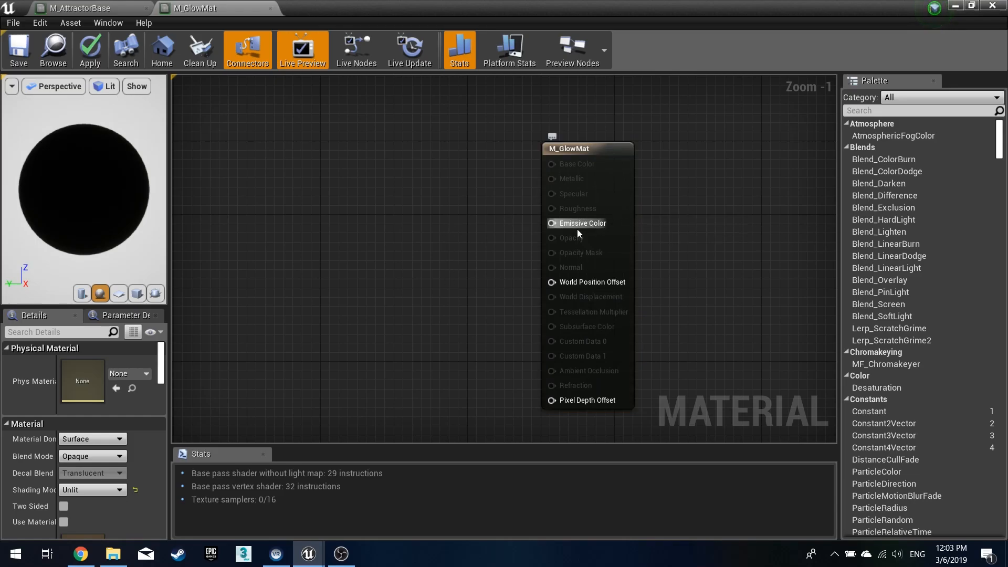
pyautogui.rightClick(391, 231)
pyautogui.write('parti')
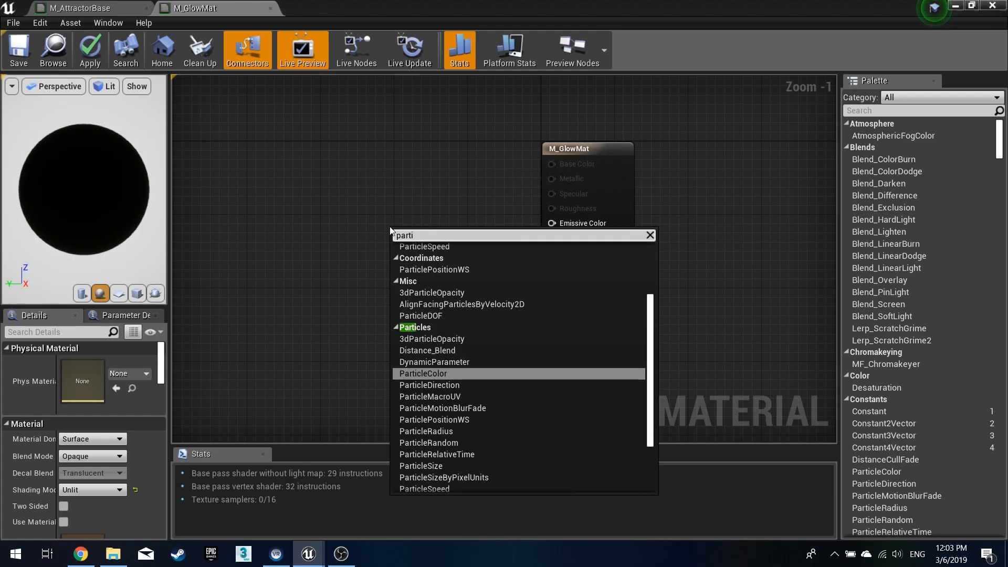
pyautogui.press('Return')
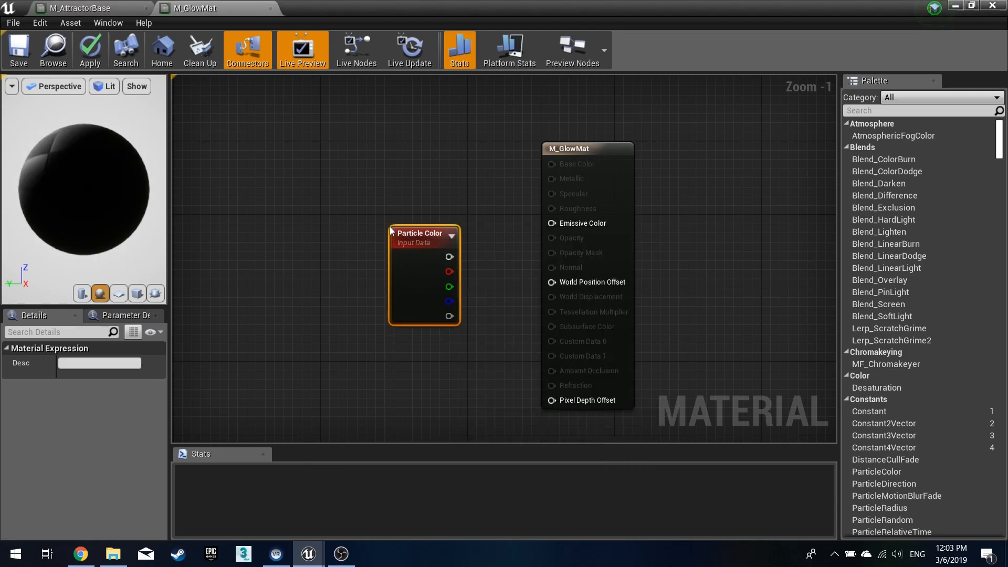
pyautogui.moveTo(444, 228); pyautogui.dragTo(551, 223)
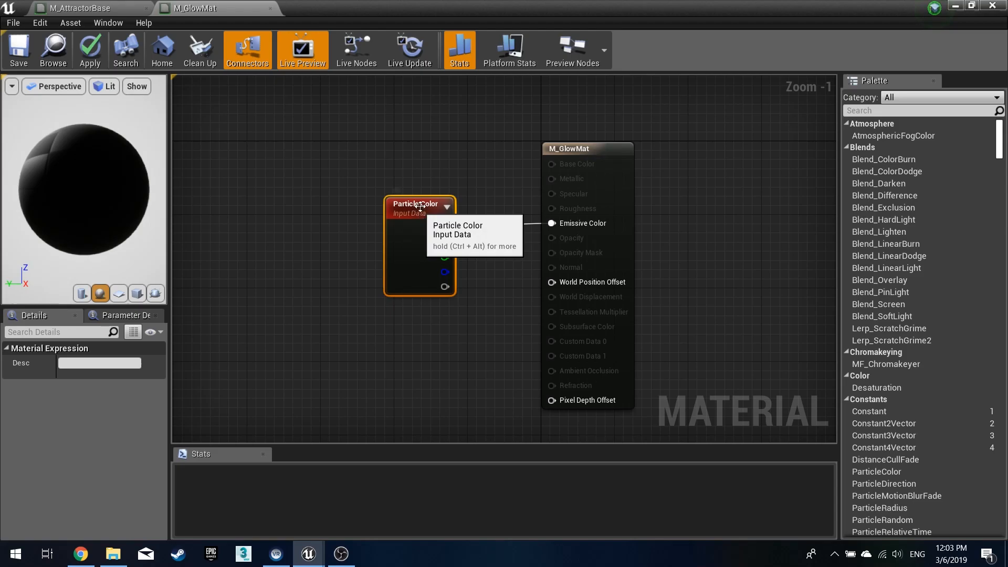
# - Apply and save M_GlowMat, then close the material editor
pyautogui.click(218, 277)
pyautogui.moveTo(97, 105)
pyautogui.mouseDown()
pyautogui.moveTo(118, 100)
pyautogui.moveTo(97, 105)
pyautogui.mouseUp()
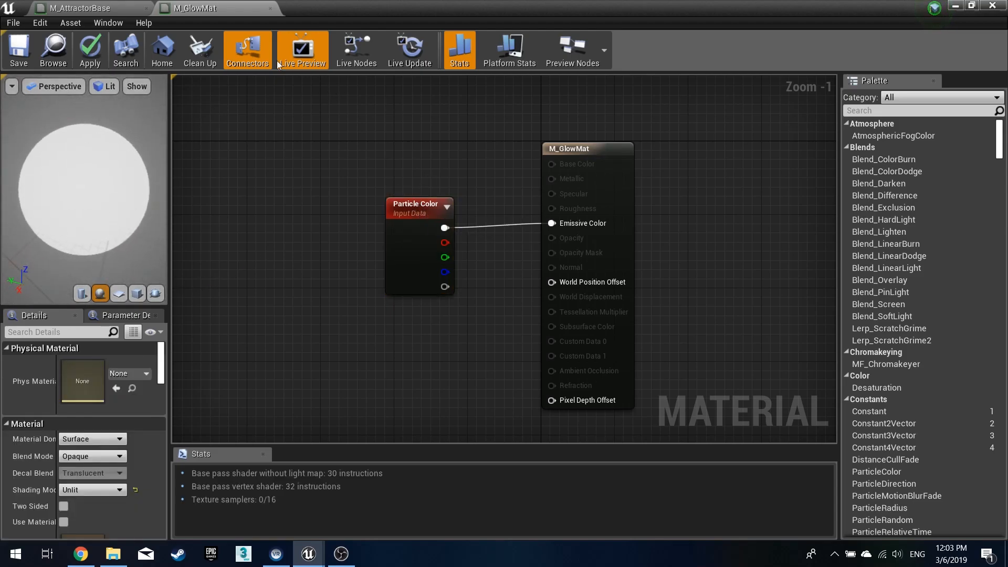
pyautogui.click(87, 56)
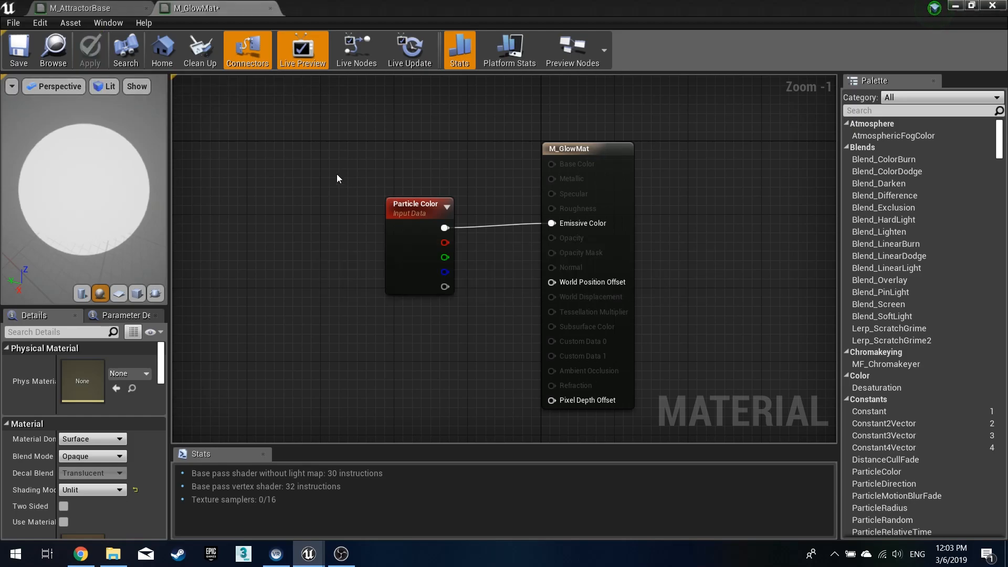
pyautogui.click(24, 56)
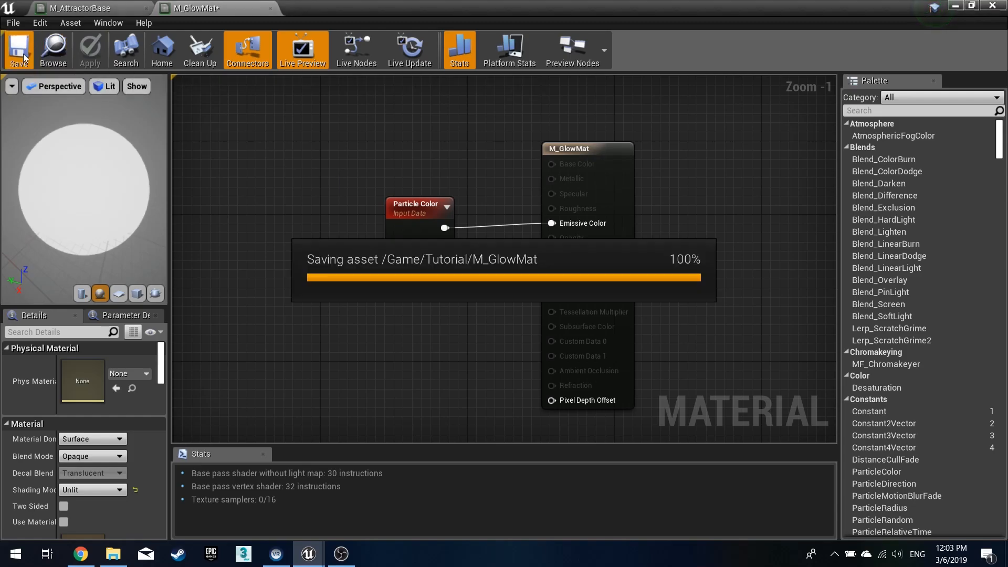
pyautogui.click(956, 6)
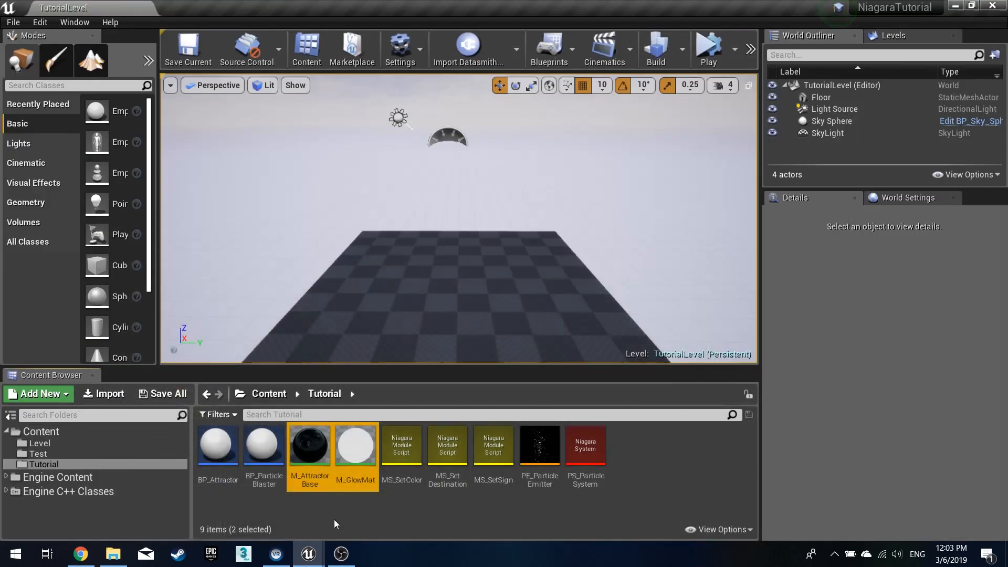
# - Create a material instance of M_AttractorBase
pyautogui.click(309, 451)
pyautogui.rightClick(307, 460)
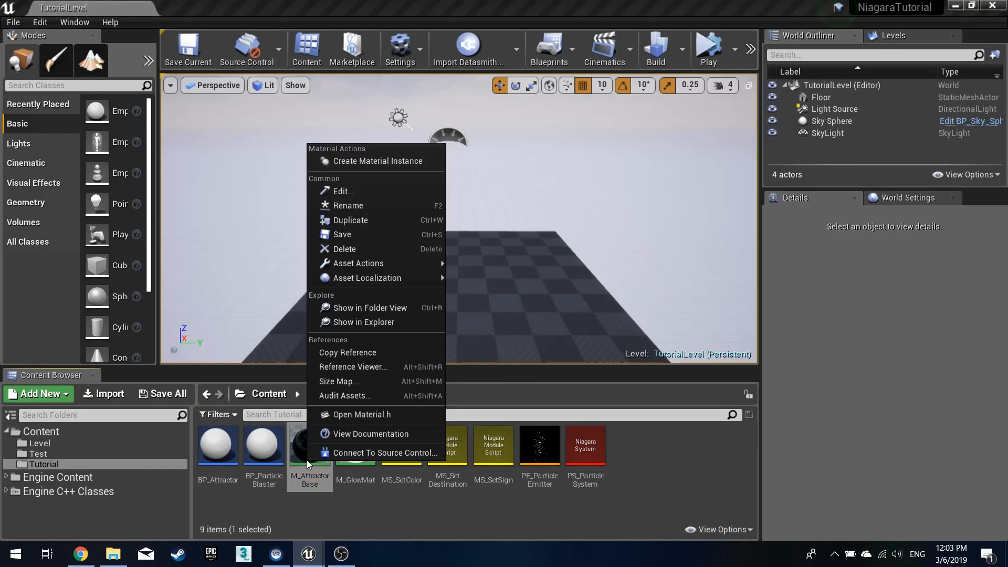
pyautogui.click(402, 161)
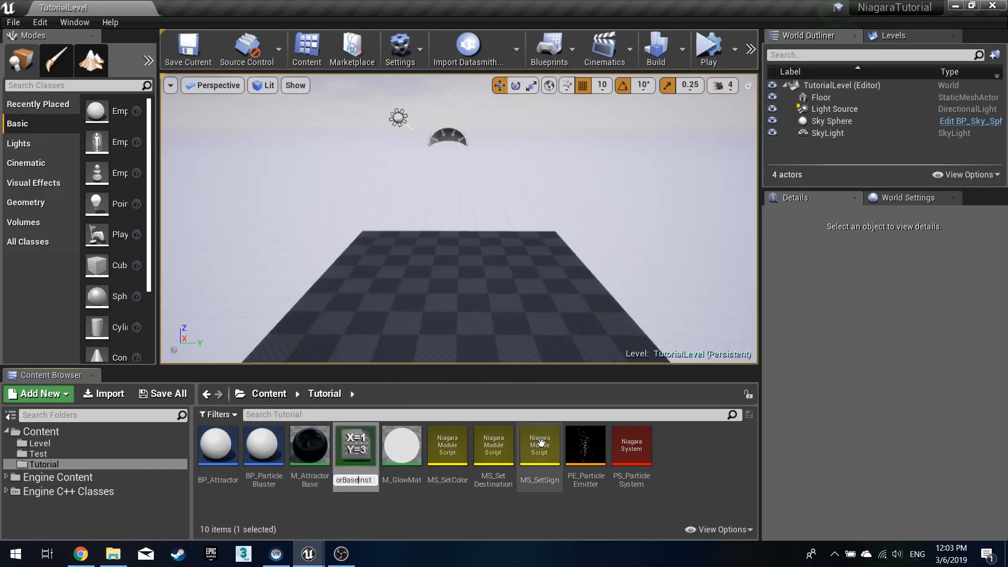
pyautogui.press('Return')
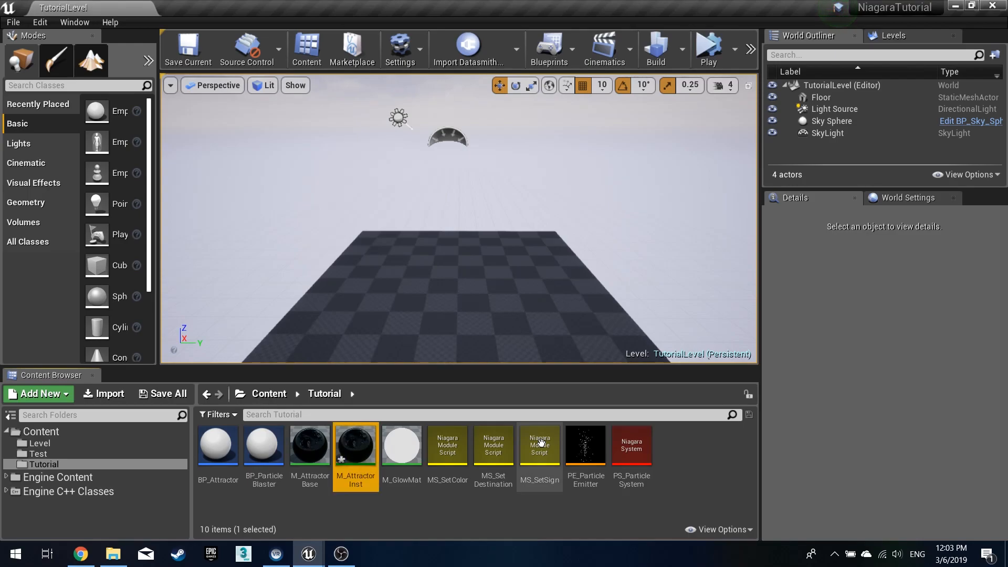
# - Rename the material instance by appending 1 to its name
pyautogui.press('F2')
pyautogui.press('Right')
pyautogui.write('1')
pyautogui.press('Return')
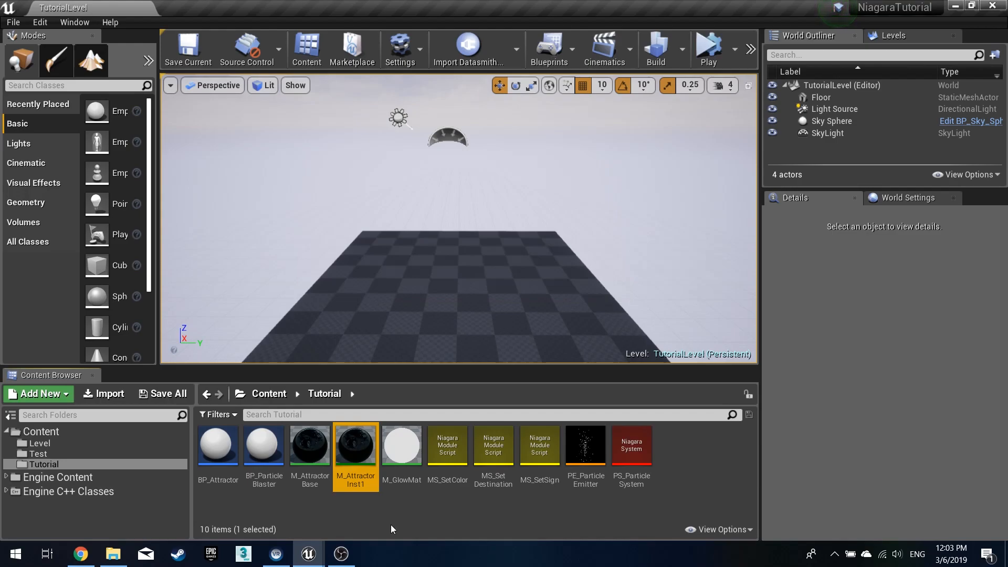
pyautogui.hotkey('ctrl', 'w')
pyautogui.click(391, 524)
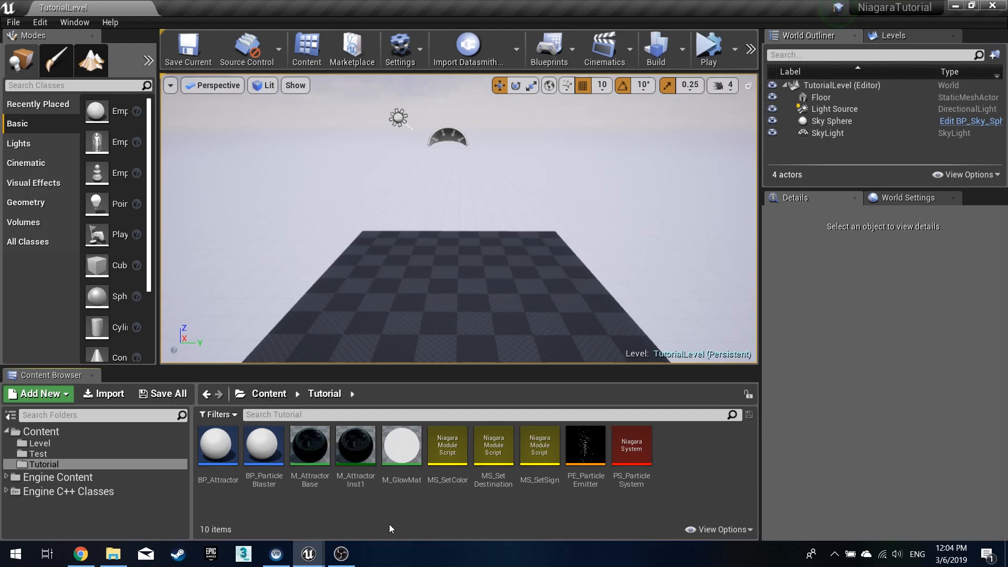
# - Open M_AttractorInst1 and enable its Color, Metal and Roughness overrides, setting Metal to 1.0 and Roughness to 0.3
pyautogui.click(362, 477)
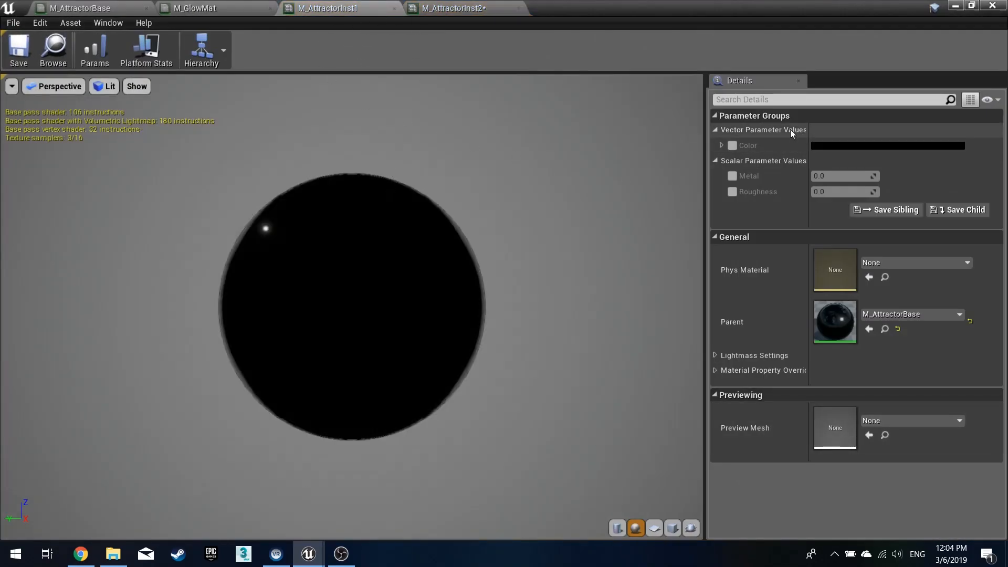
pyautogui.click(732, 146)
pyautogui.click(733, 176)
pyautogui.click(732, 192)
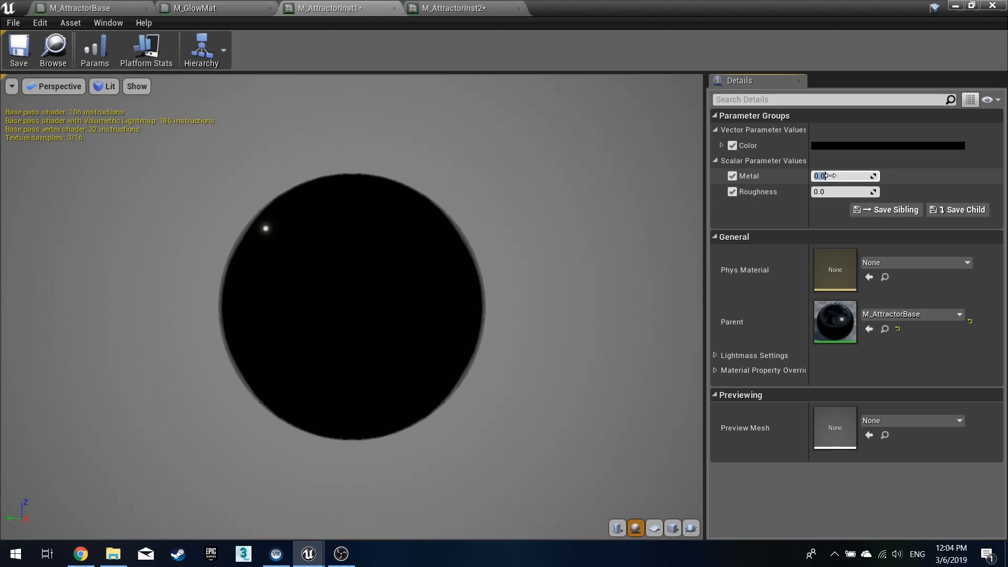
pyautogui.write('1')
pyautogui.click(825, 192)
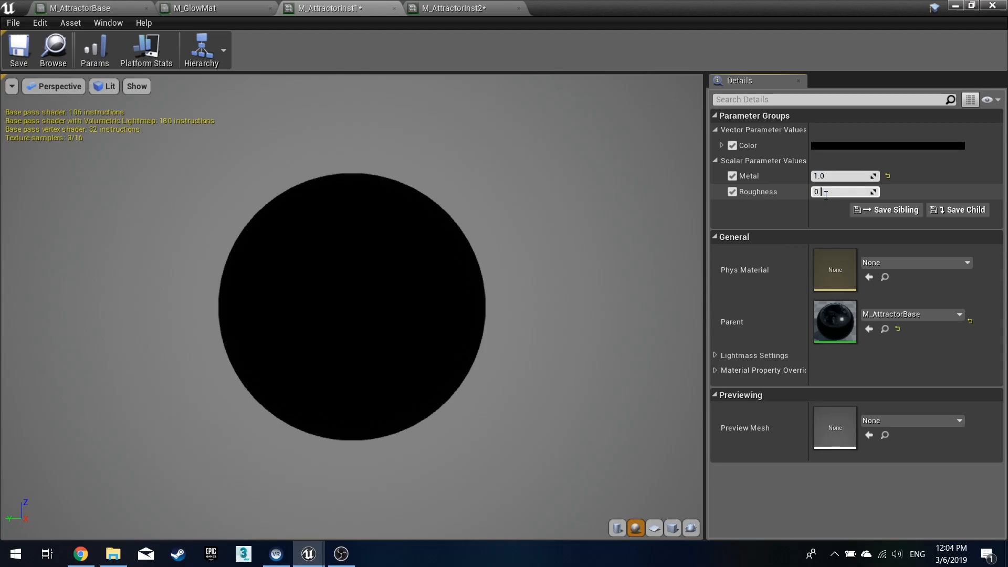
# - Set M_AttractorInst1's Color to red (R 0.596875) and save the instance
pyautogui.click(831, 148)
pyautogui.moveTo(712, 290); pyautogui.dragTo(711, 198)
pyautogui.click(735, 235)
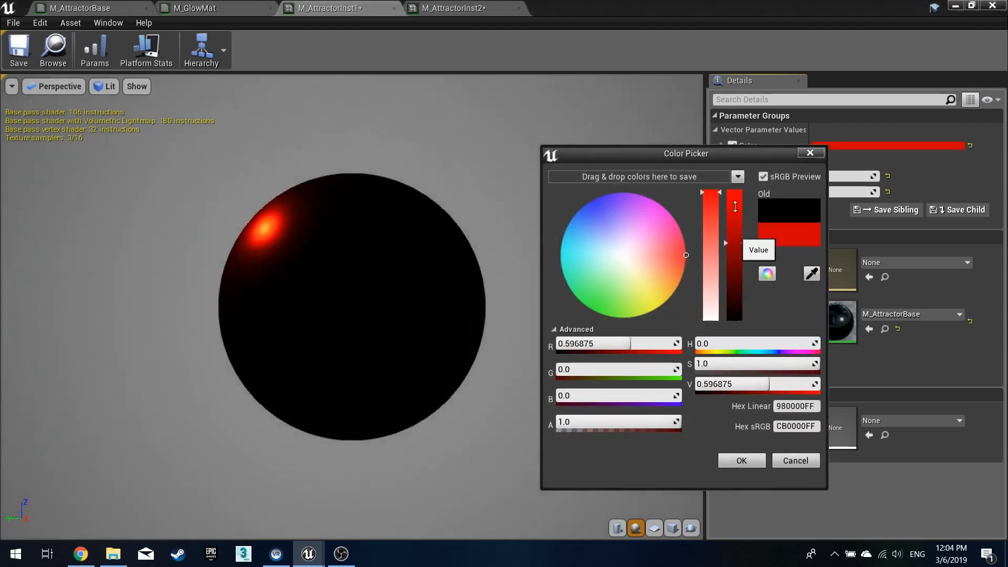
pyautogui.click(742, 461)
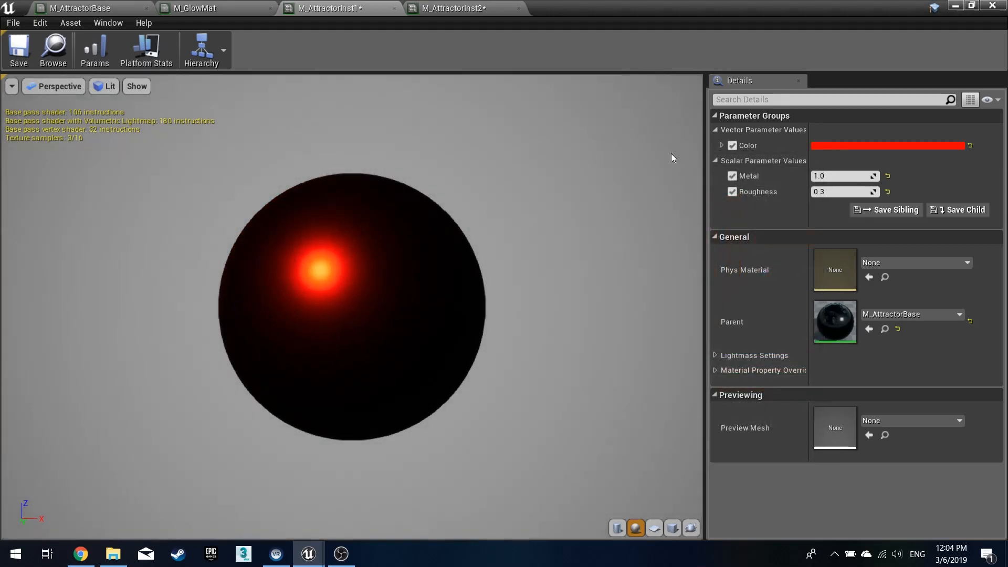
pyautogui.moveTo(299, 290)
pyautogui.mouseDown()
pyautogui.moveTo(257, 263)
pyautogui.moveTo(294, 315)
pyautogui.moveTo(305, 299)
pyautogui.mouseUp()
pyautogui.moveTo(395, 342); pyautogui.dragTo(376, 343)
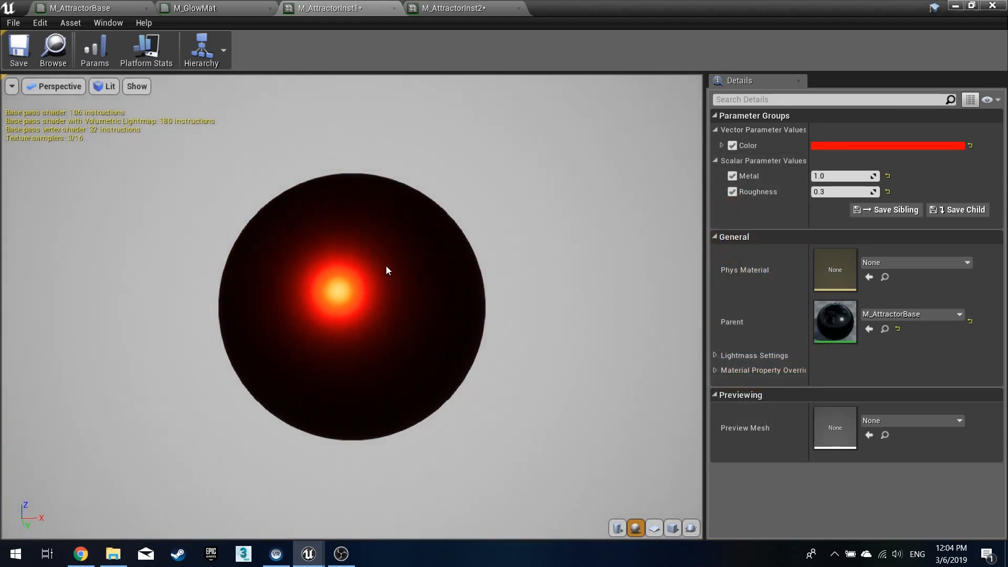
pyautogui.click(23, 56)
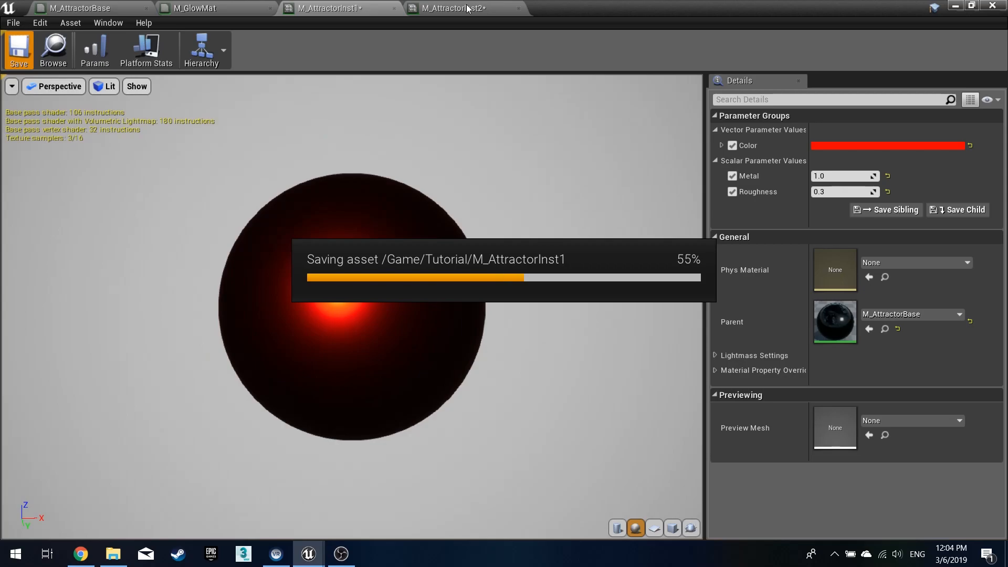
# - In M_AttractorInst2, enable the Color, Metal and Roughness overrides, setting Metal to 1.0 and Roughness to 0.3
pyautogui.click(468, 8)
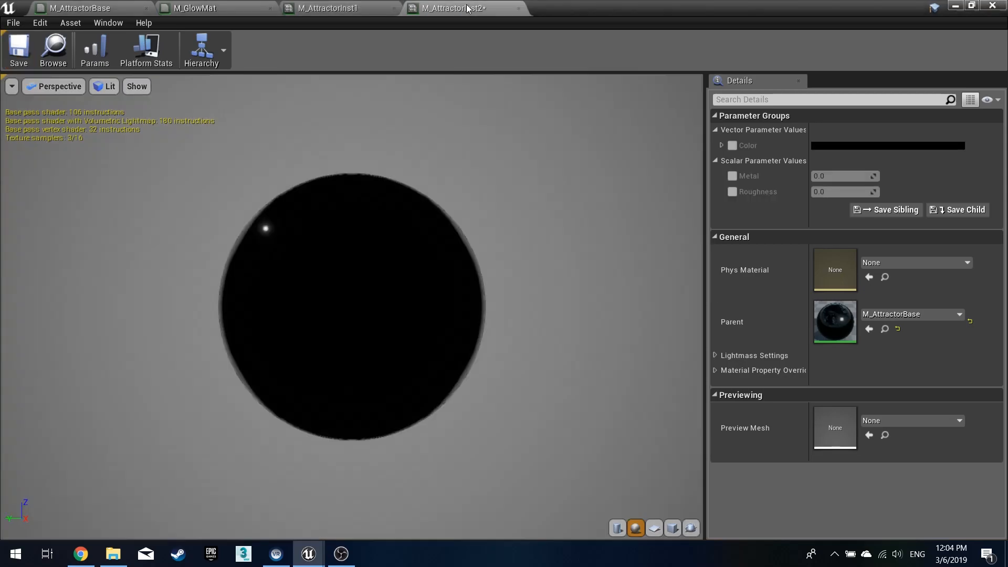
pyautogui.click(734, 191)
pyautogui.click(732, 176)
pyautogui.click(733, 146)
pyautogui.click(838, 177)
pyautogui.write('1')
pyautogui.press('Return')
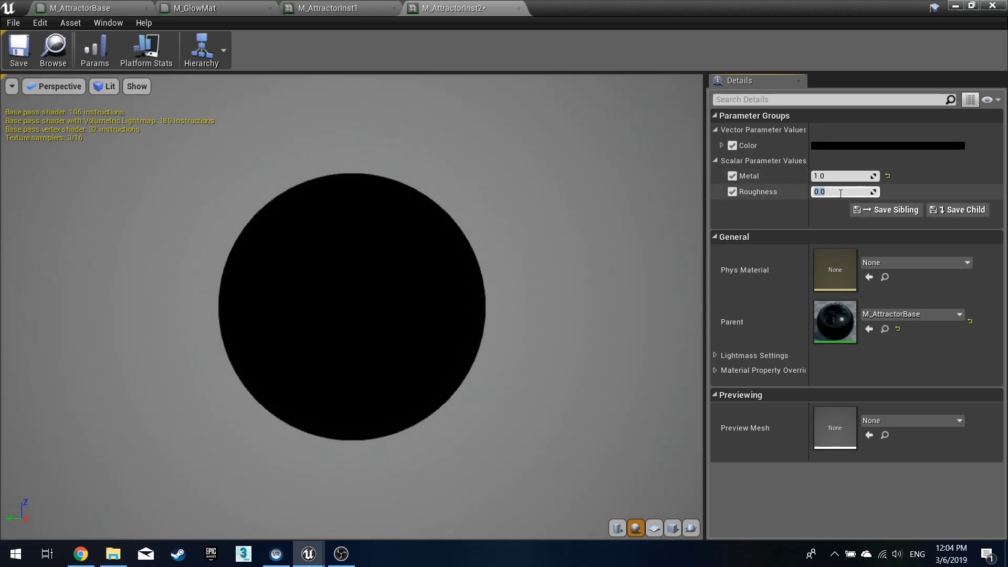
pyautogui.press('Return')
# - Set M_AttractorInst2's Color to pure blue (B 1.0), save it and close the material editor
pyautogui.click(831, 145)
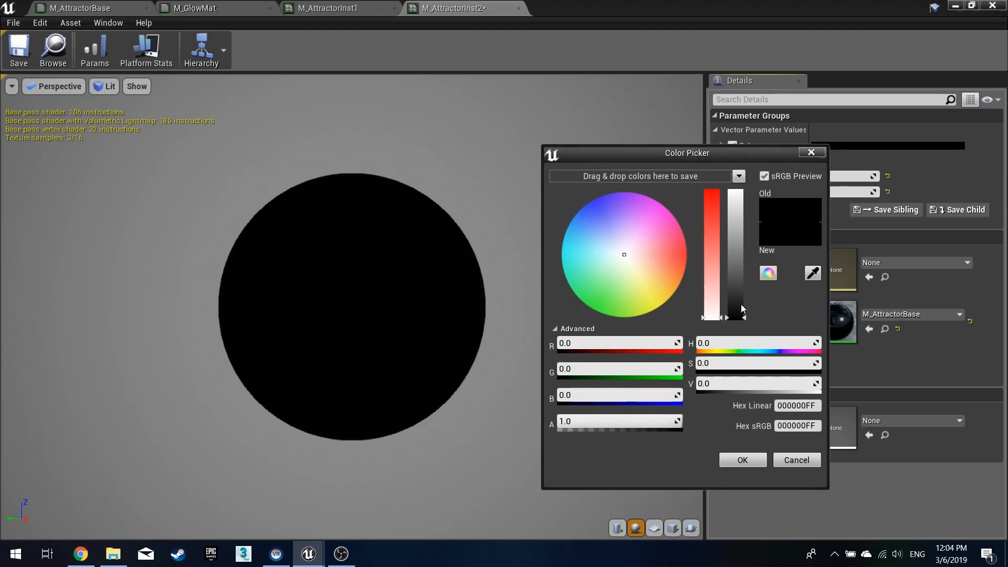
pyautogui.click(612, 396)
pyautogui.write('1')
pyautogui.press('Return')
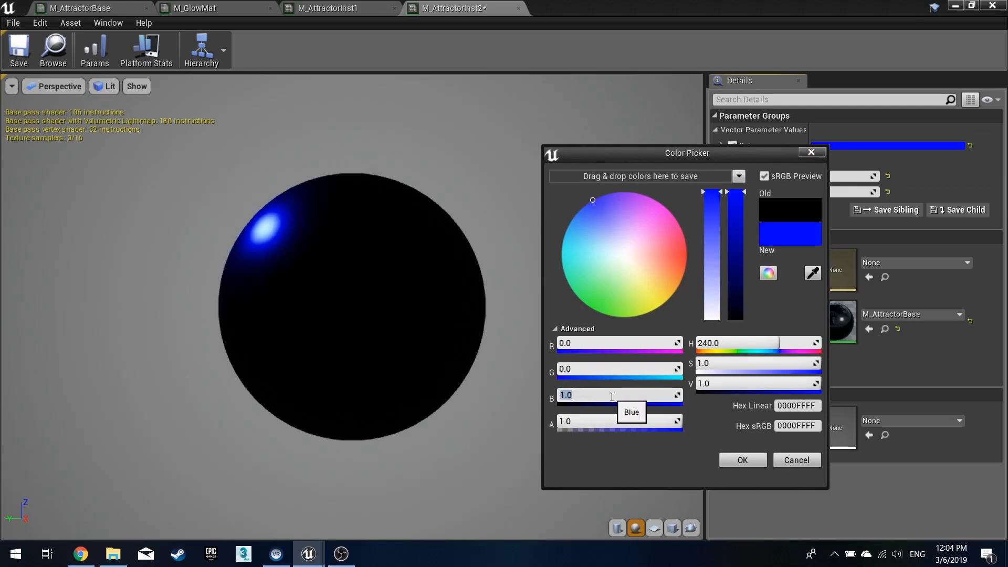
pyautogui.click(743, 460)
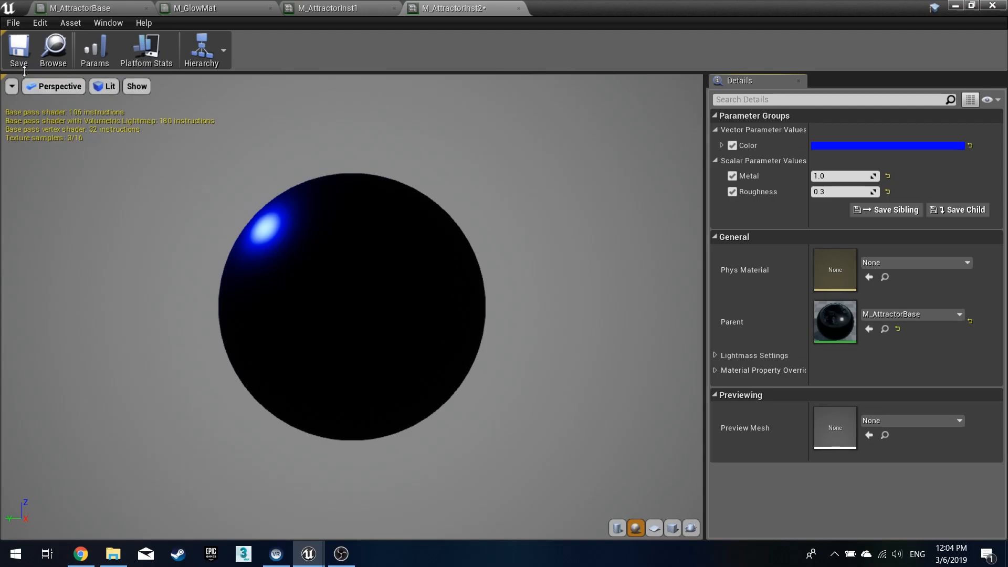
pyautogui.click(19, 53)
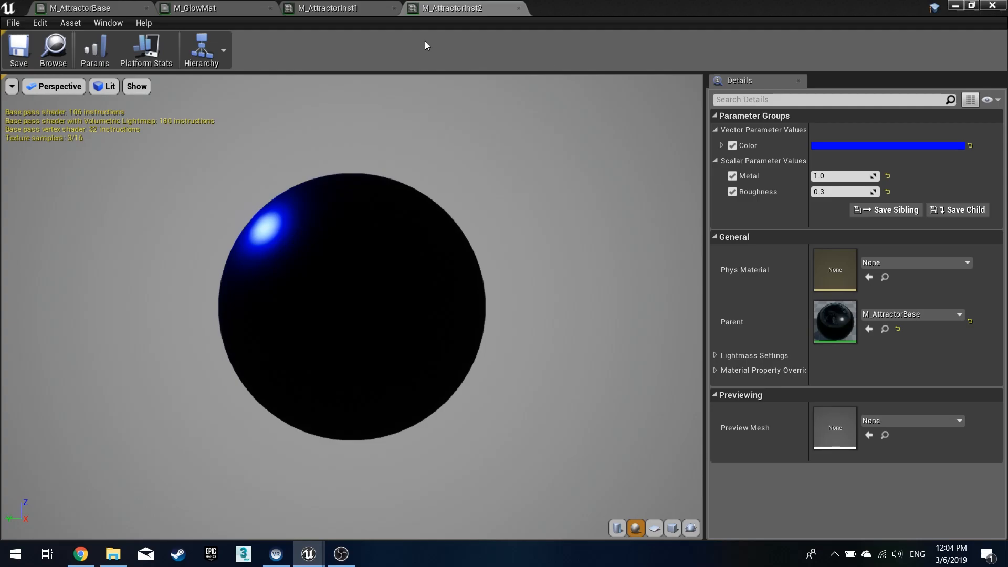
pyautogui.click(992, 5)
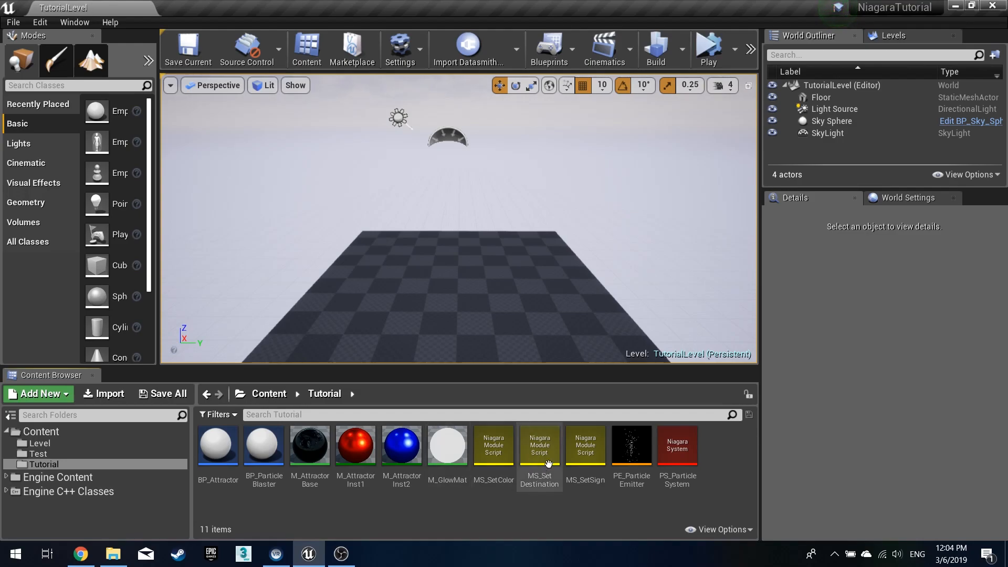
# - Open BP_Attractor, add a Static Mesh component, make it the root component and compile
pyautogui.doubleClick(215, 452)
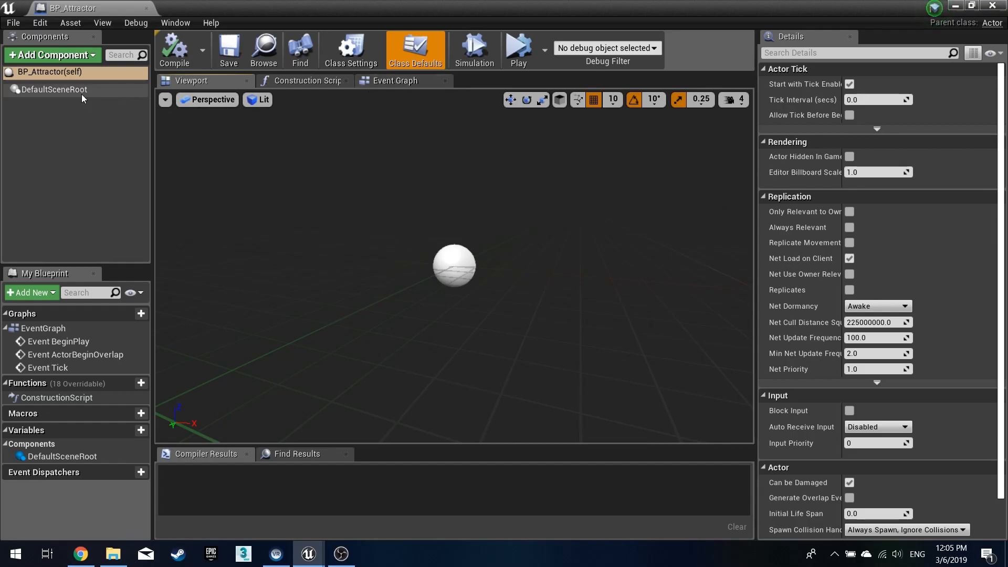
pyautogui.click(79, 56)
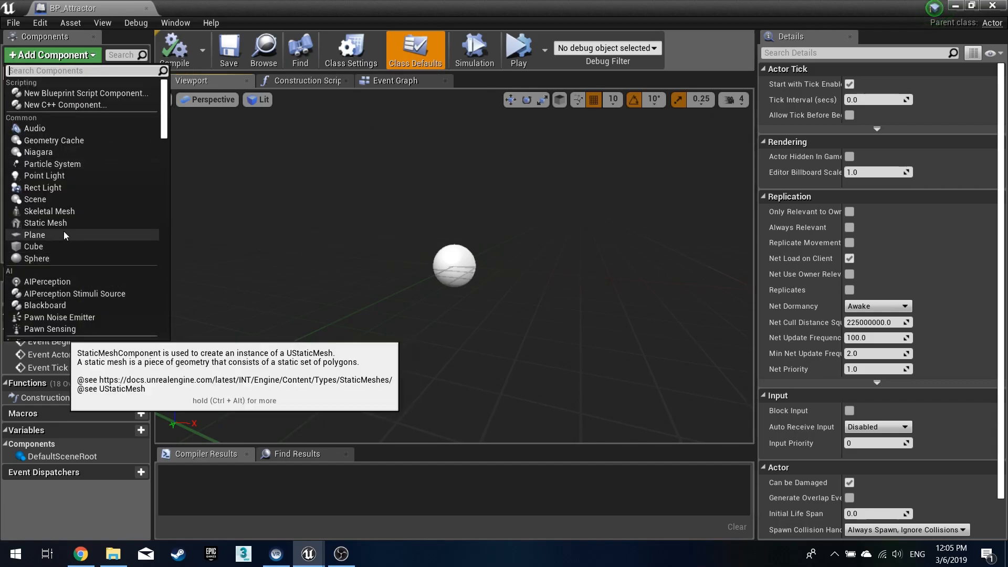
pyautogui.click(66, 224)
pyautogui.press('Return')
pyautogui.moveTo(55, 107); pyautogui.dragTo(55, 91)
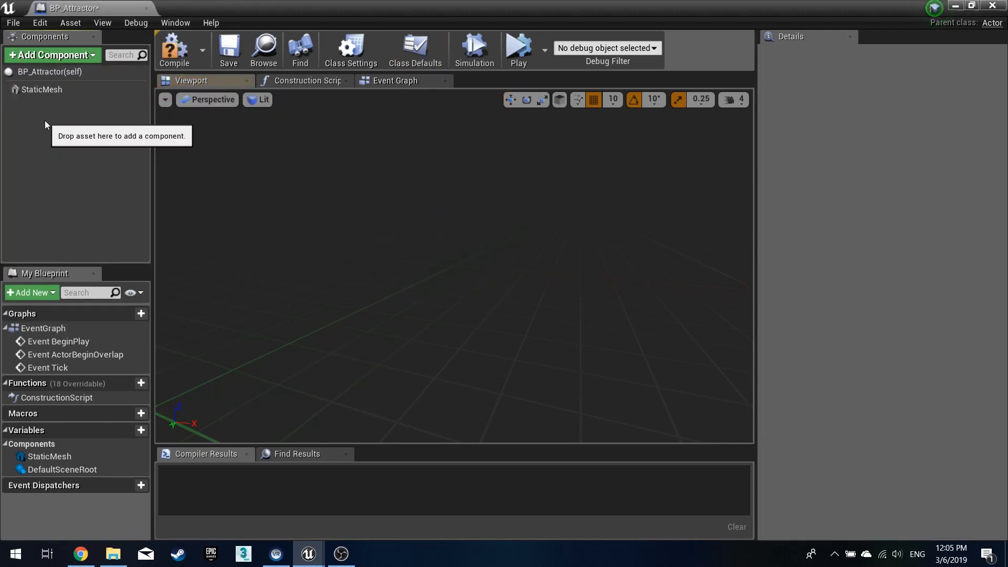
pyautogui.click(73, 90)
pyautogui.click(173, 50)
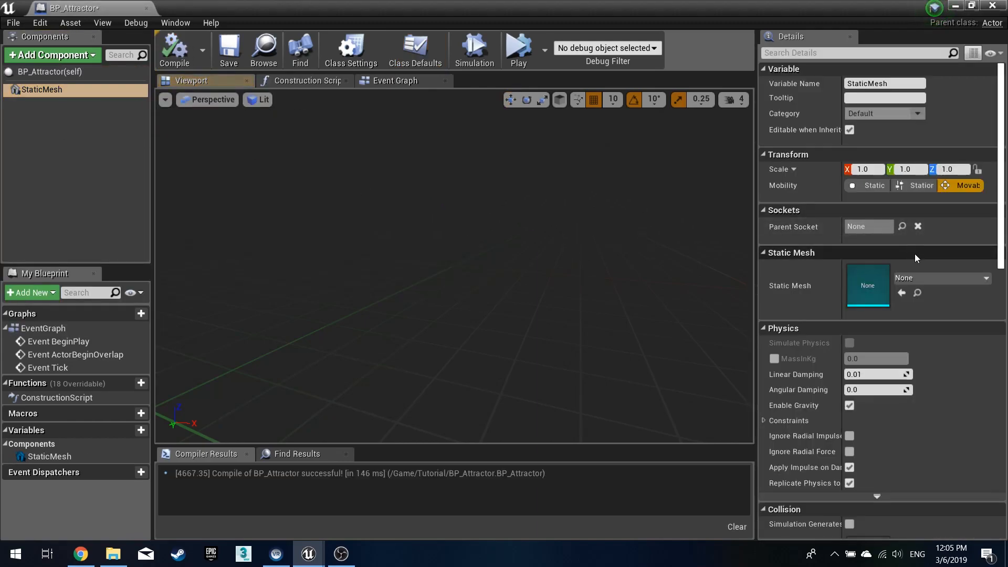
# - Search the static mesh picker for sphere meshes, switching between its view options
pyautogui.click(913, 276)
pyautogui.write('sphere')
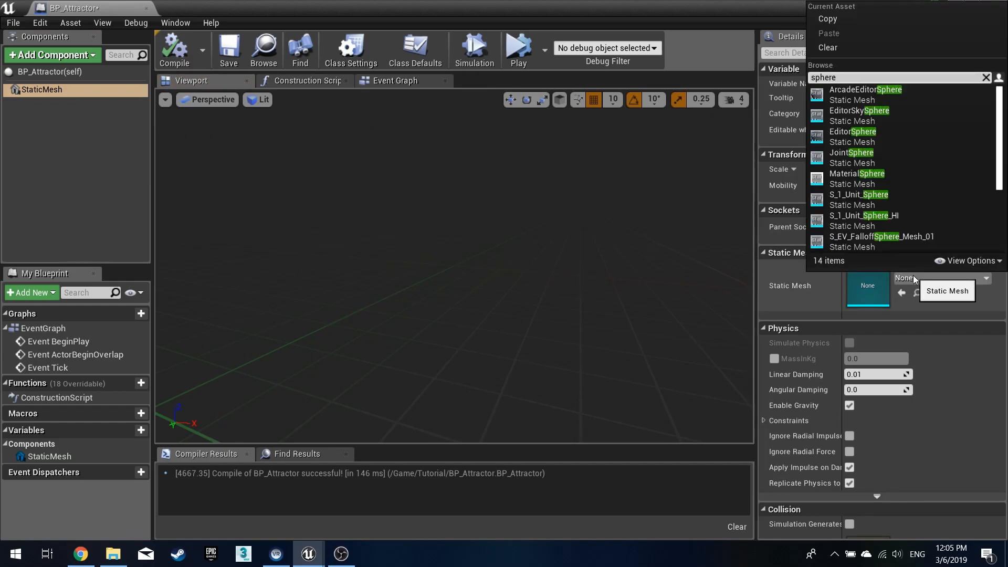
pyautogui.scroll(-3, 883, 193)
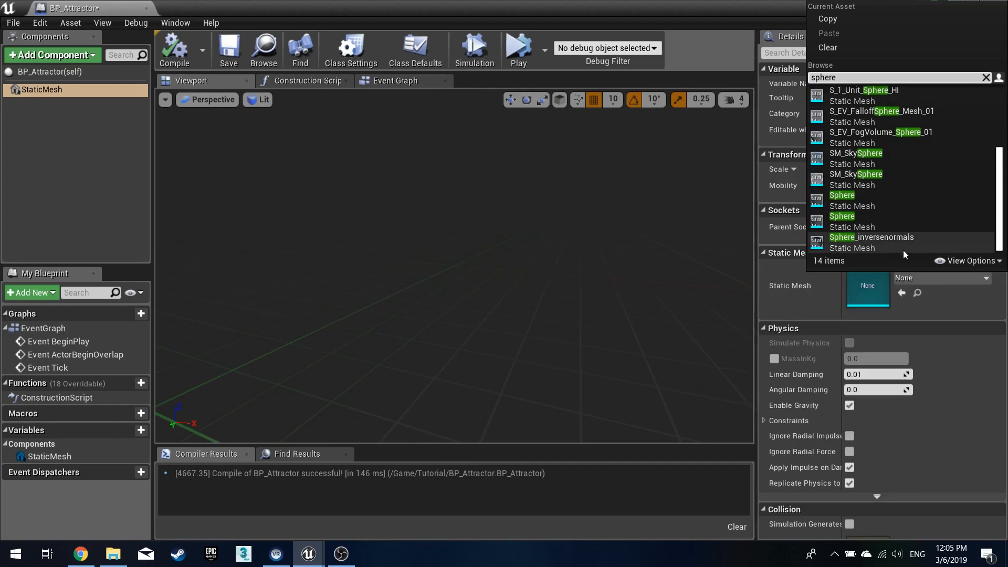
pyautogui.click(969, 264)
pyautogui.click(948, 278)
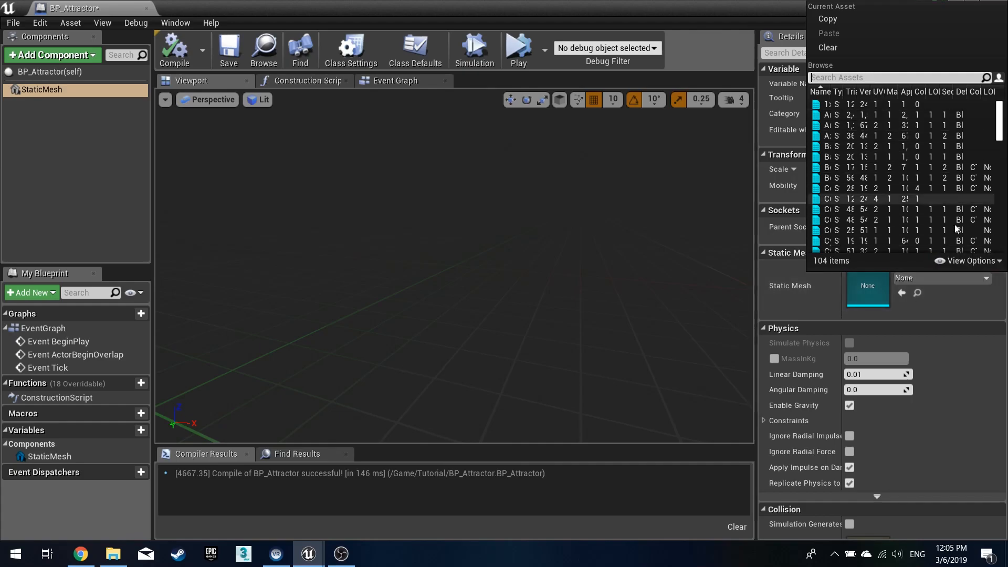
pyautogui.click(969, 261)
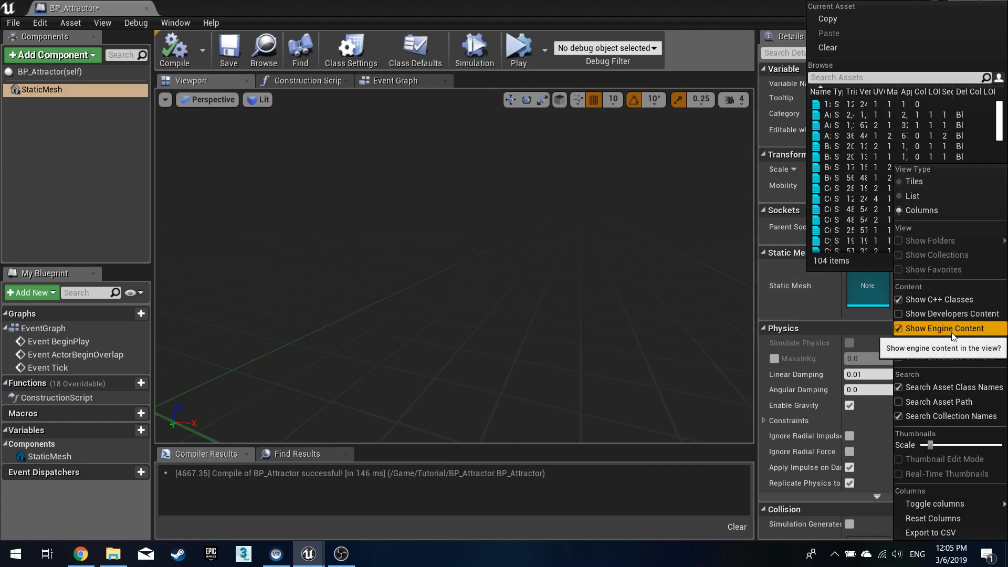
pyautogui.click(913, 182)
pyautogui.click(952, 279)
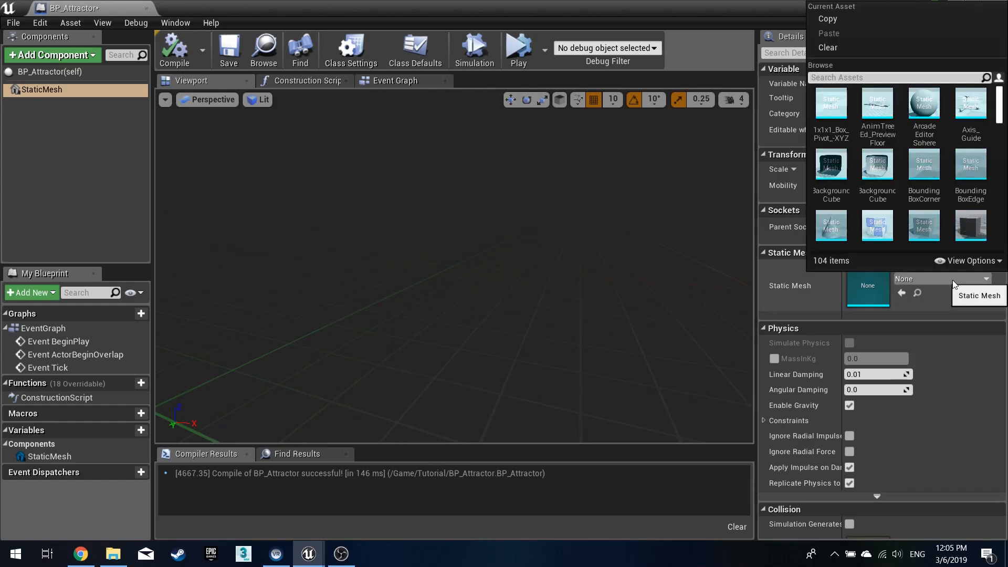
pyautogui.click(962, 262)
pyautogui.click(962, 265)
pyautogui.click(948, 278)
pyautogui.click(961, 263)
pyautogui.click(919, 198)
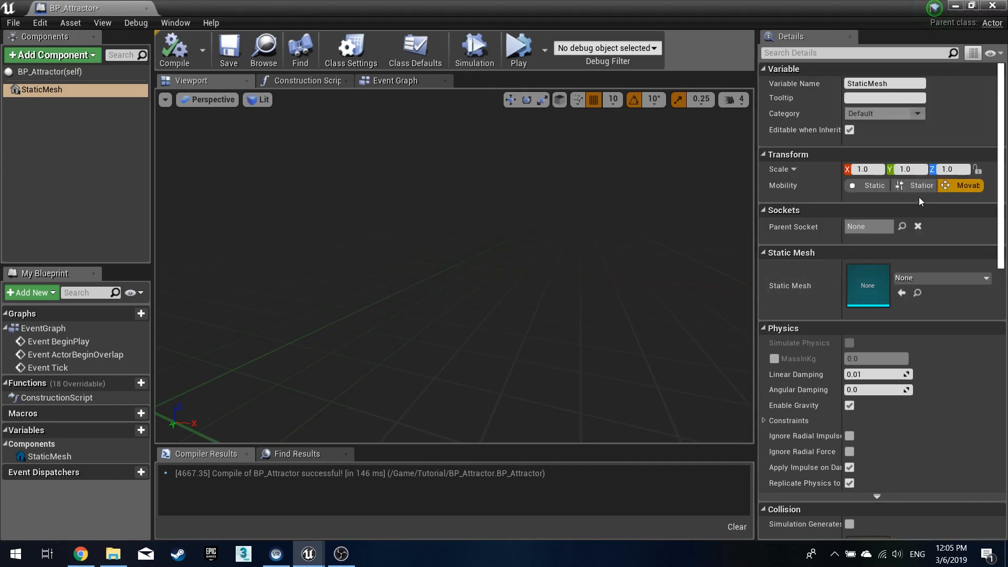
pyautogui.click(966, 279)
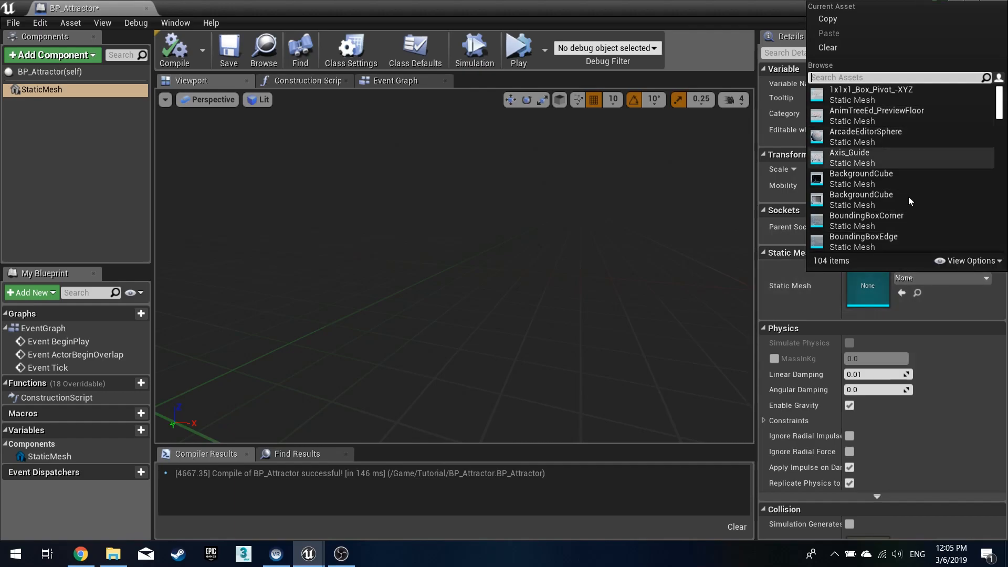
pyautogui.click(944, 261)
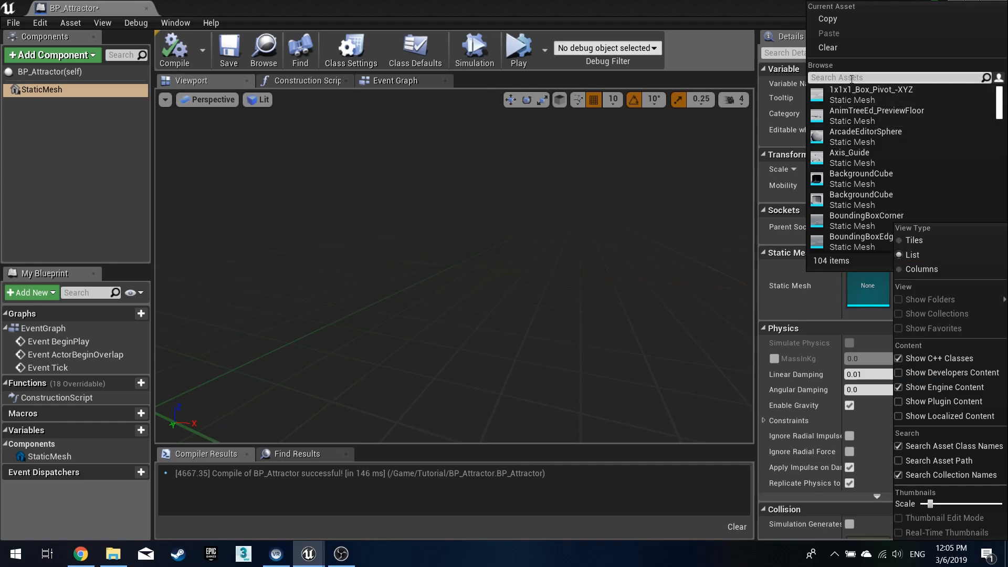
# - Assign the Sphere mesh from Engine BasicShapes to the StaticMesh component, then compile and save the blueprint
pyautogui.write('sphere')
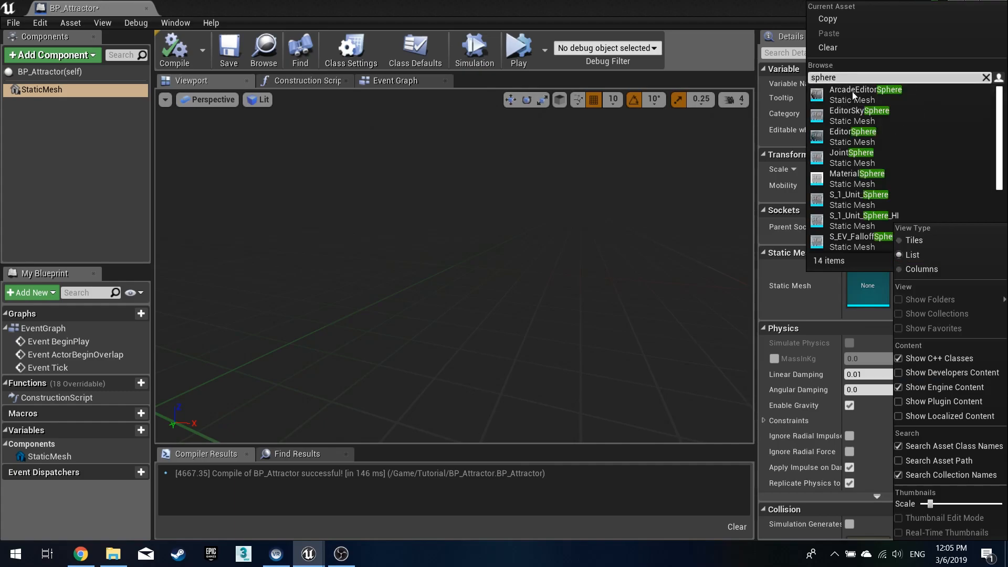
pyautogui.scroll(-5, 881, 202)
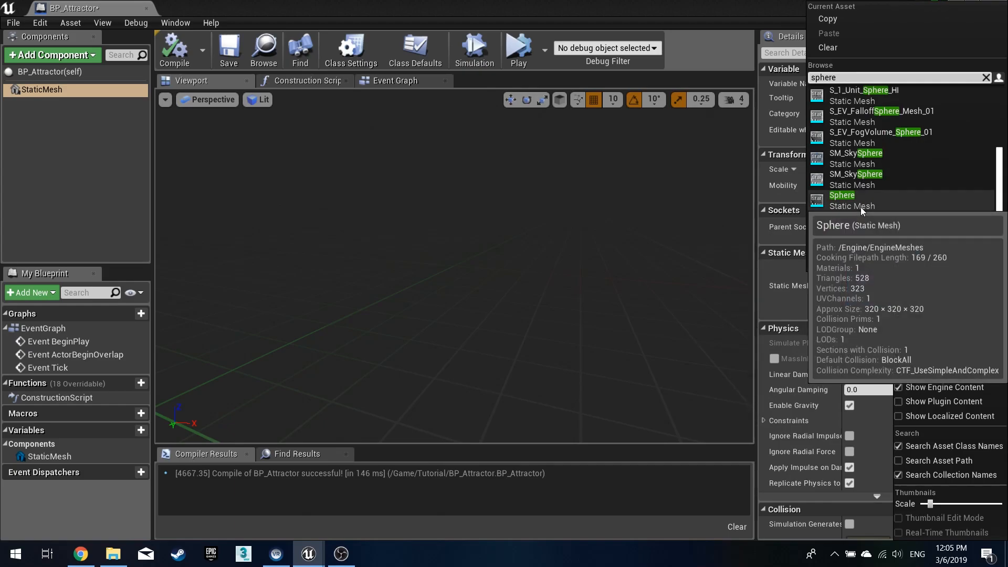
pyautogui.moveTo(862, 222)
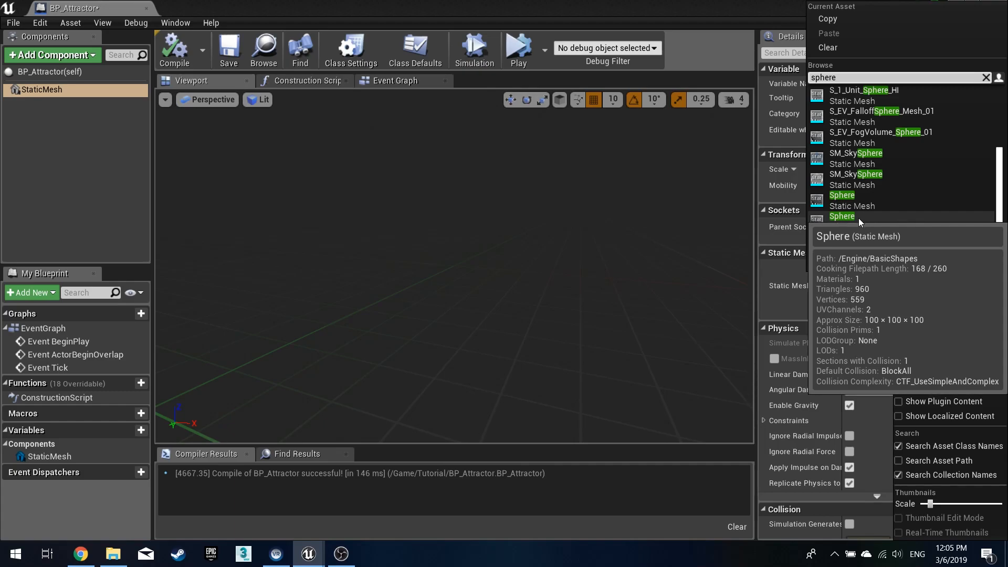
pyautogui.click(858, 217)
pyautogui.click(174, 50)
pyautogui.click(229, 50)
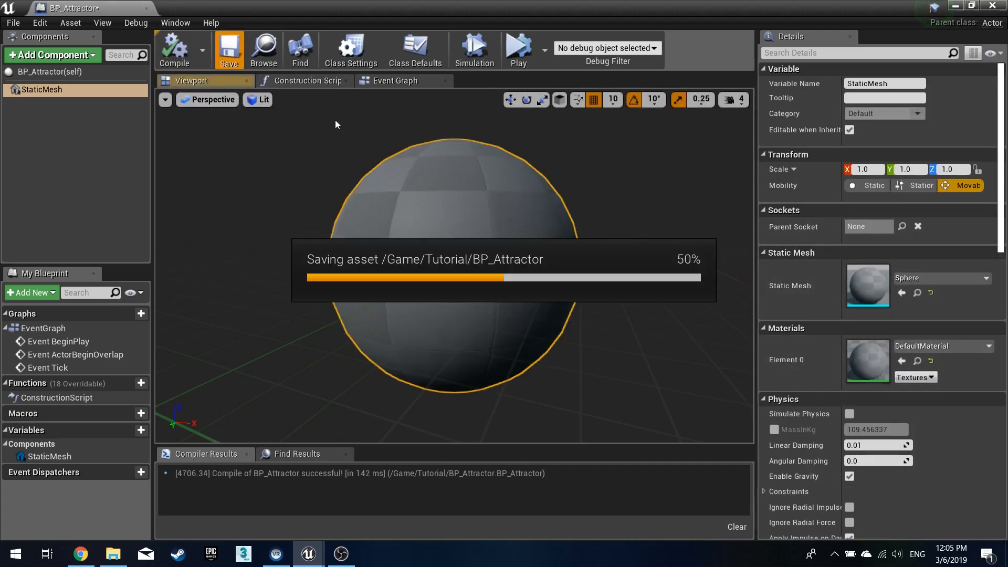
# - Set the StaticMesh component's material to M_TestAttractorBase and save the blueprint
pyautogui.click(965, 347)
pyautogui.write('attr')
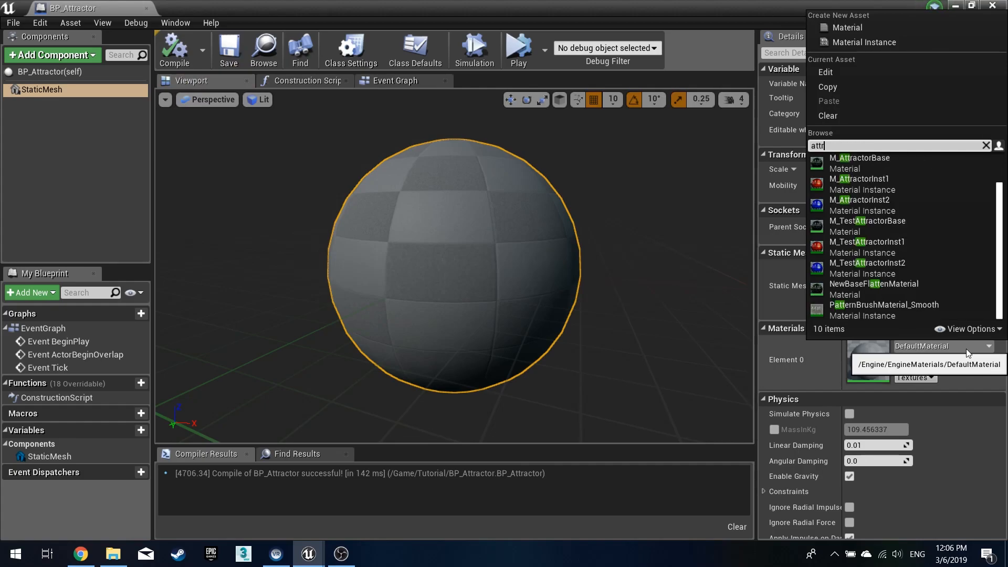
pyautogui.click(921, 226)
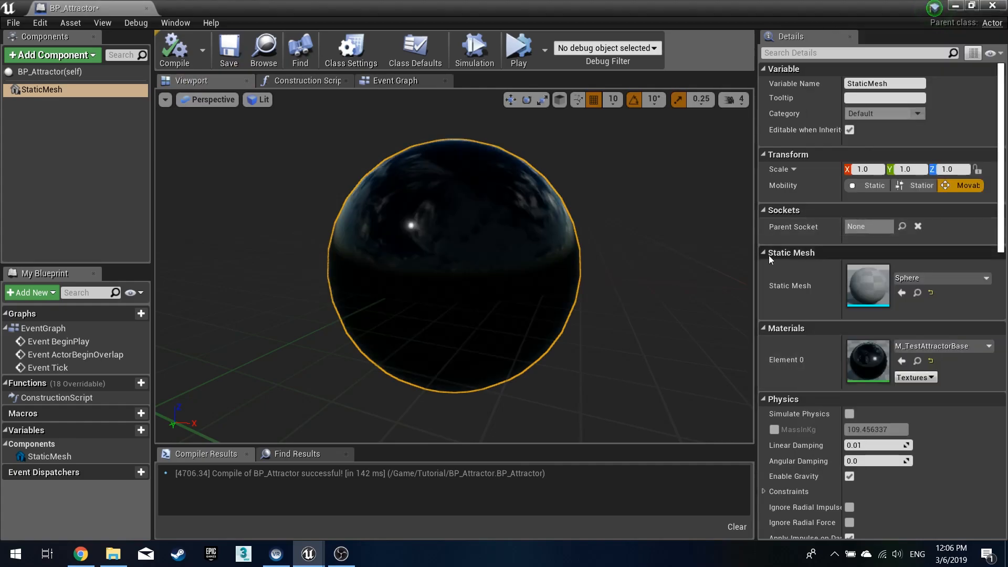
pyautogui.click(229, 50)
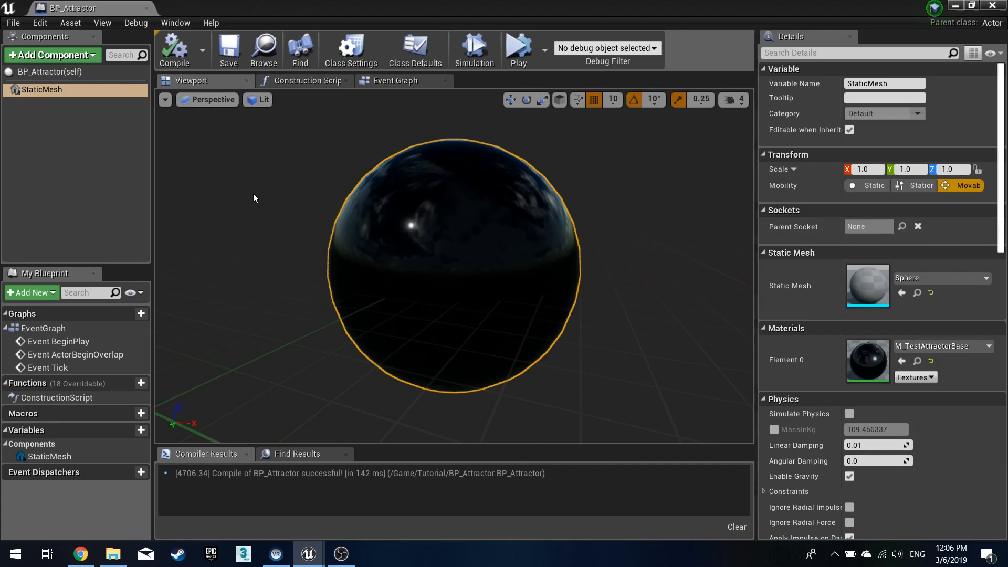
# - Delete all default nodes from the blueprint's Event Graph and compile
pyautogui.click(320, 84)
pyautogui.click(392, 80)
pyautogui.scroll(-2, 390, 221)
pyautogui.moveTo(398, 173); pyautogui.dragTo(544, 413)
pyautogui.press('Delete')
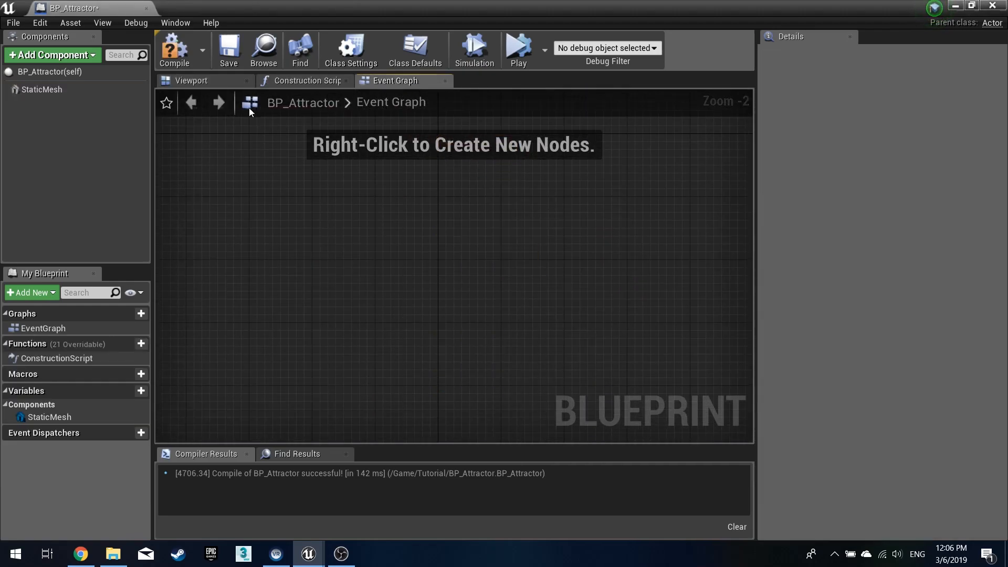
pyautogui.click(175, 48)
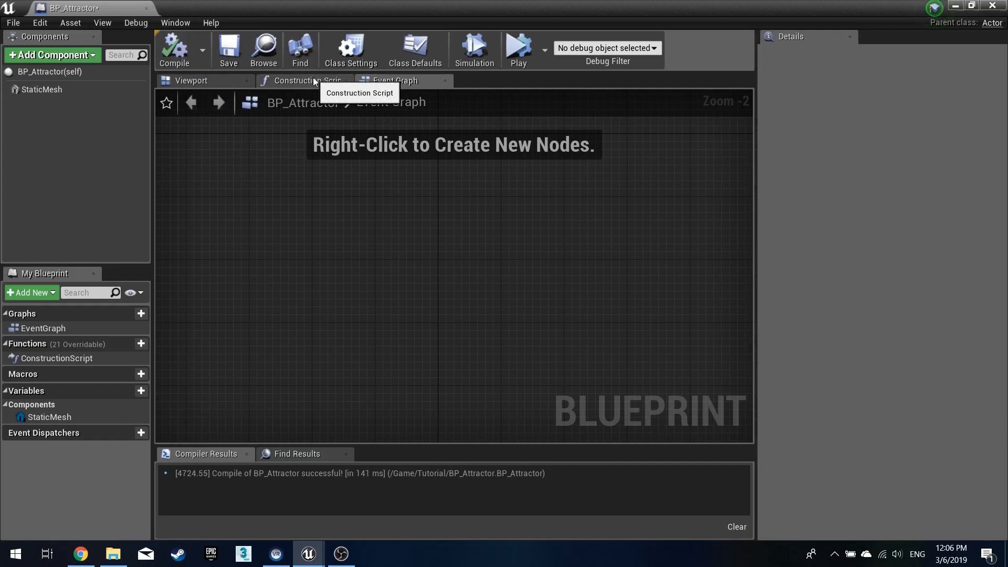
# - In the Construction Script, add a Boolean variable named Sign, make it instance editable, and compile
pyautogui.click(313, 79)
pyautogui.moveTo(527, 370); pyautogui.dragTo(431, 344, button='right')
pyautogui.moveTo(484, 310); pyautogui.dragTo(398, 303, button='right')
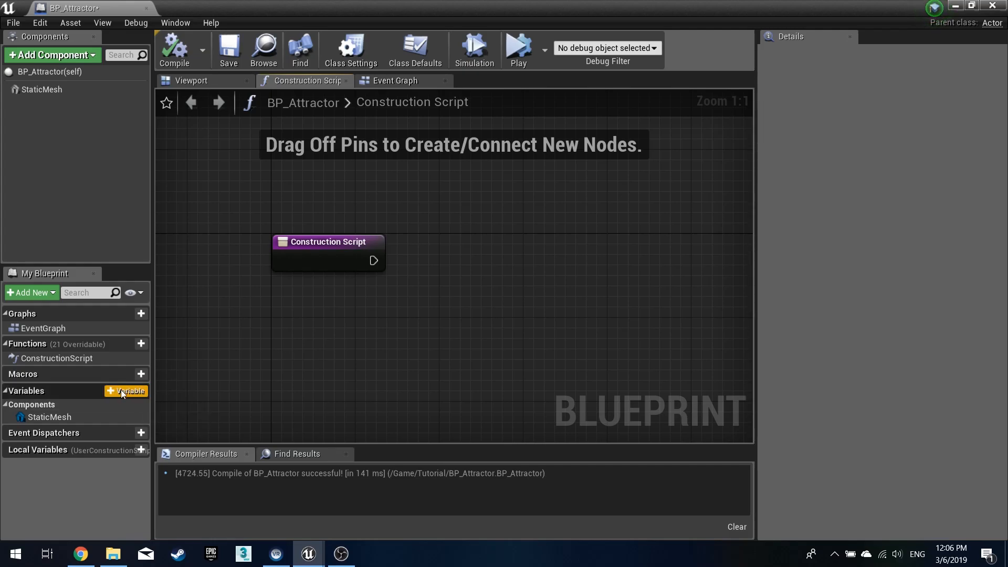
pyautogui.click(121, 390)
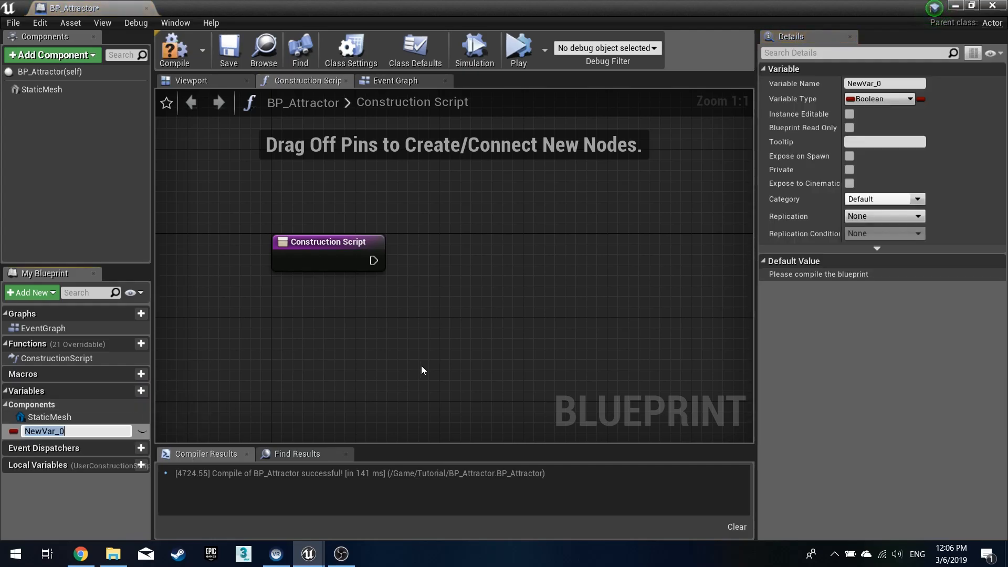
pyautogui.press('Return')
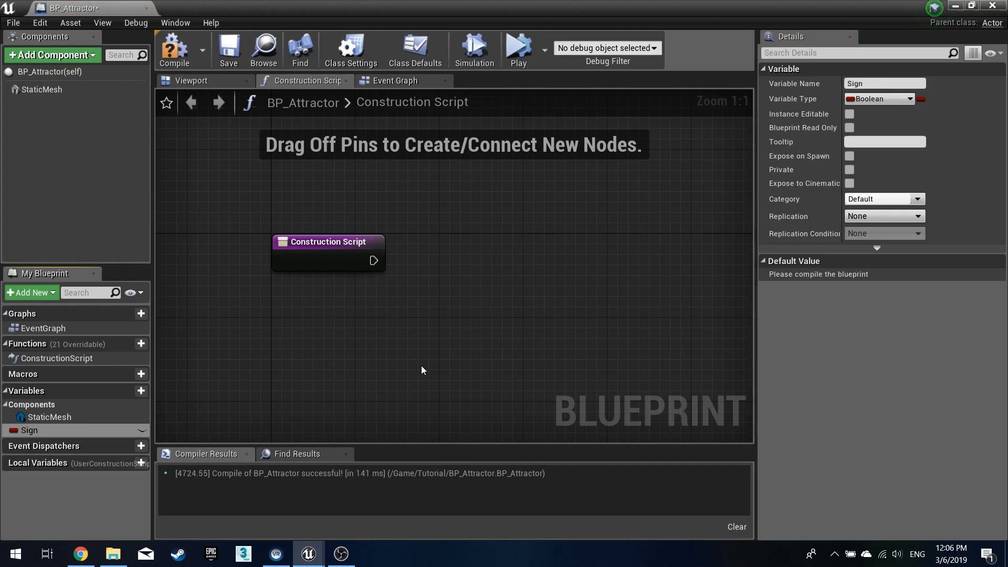
pyautogui.click(142, 430)
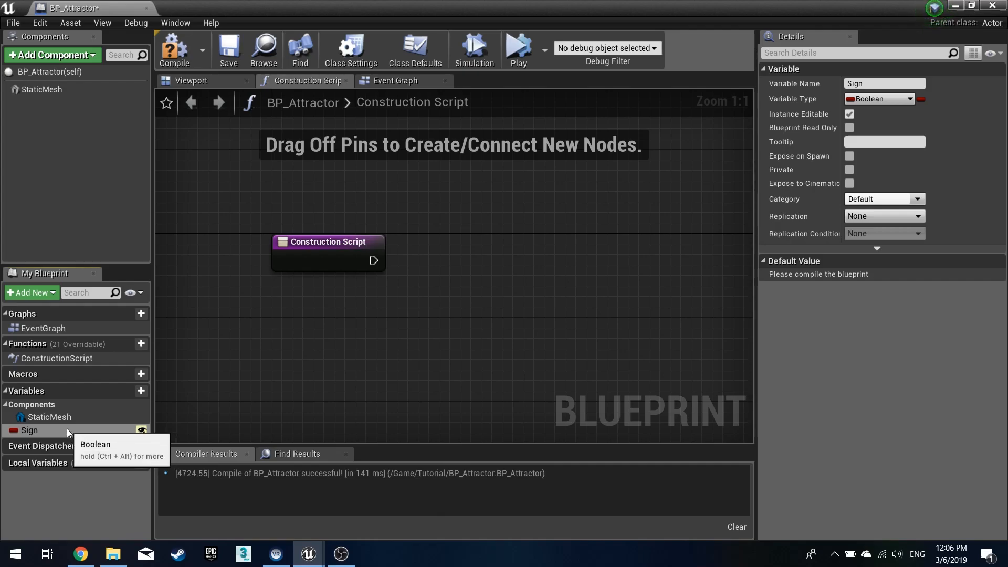
pyautogui.click(174, 58)
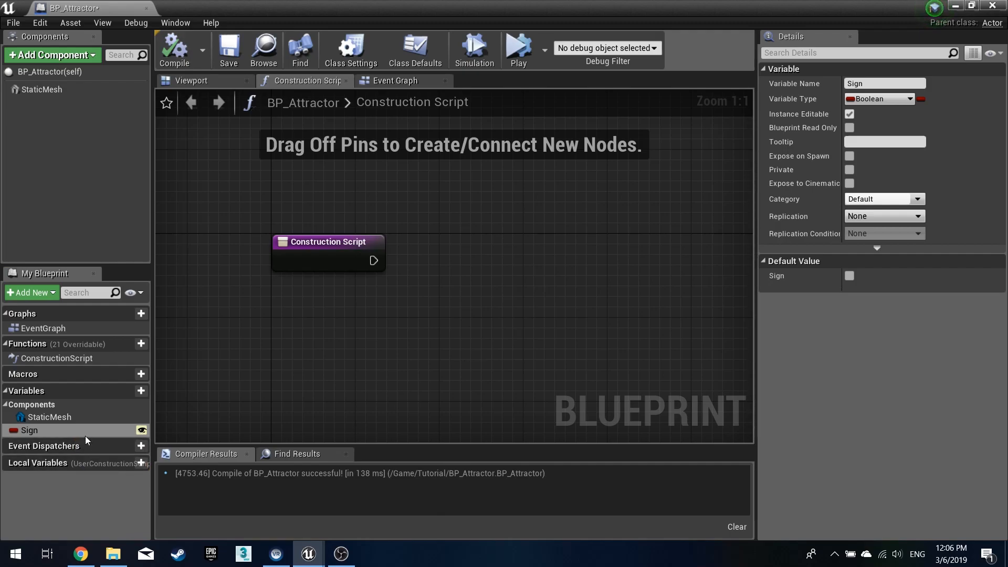
# - Add a Get Sign node driving a Branch's Condition, and wire the Construction Script into the Branch
pyautogui.moveTo(83, 434); pyautogui.dragTo(346, 305)
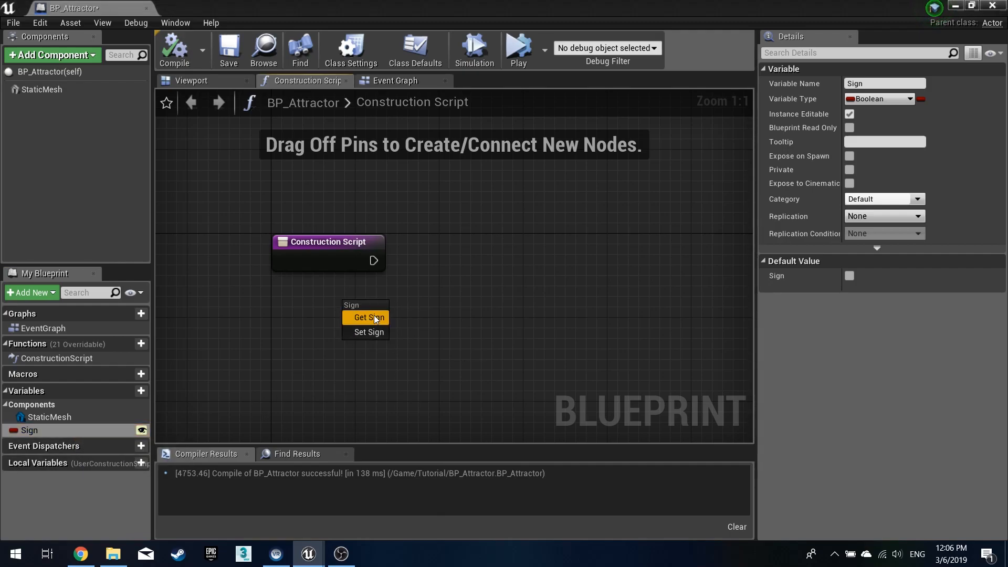
pyautogui.click(369, 317)
pyautogui.click(405, 301)
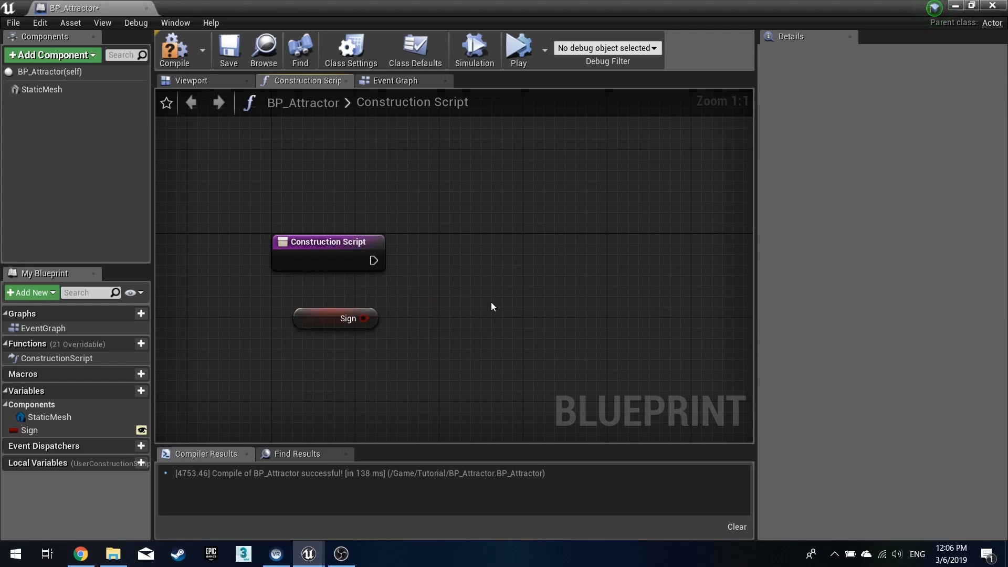
pyautogui.click(513, 253)
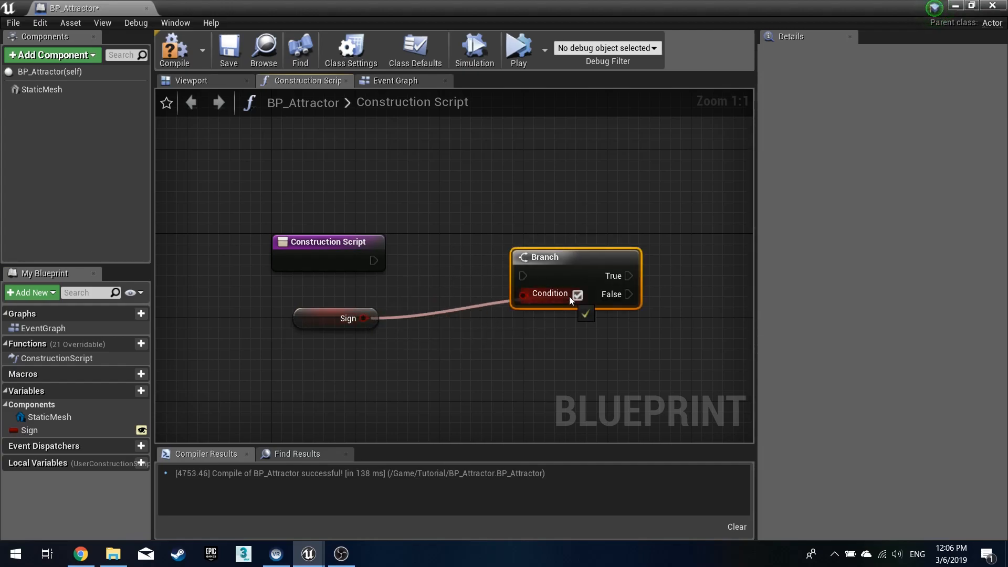
pyautogui.moveTo(539, 264); pyautogui.dragTo(382, 267)
pyautogui.moveTo(476, 262); pyautogui.dragTo(390, 268)
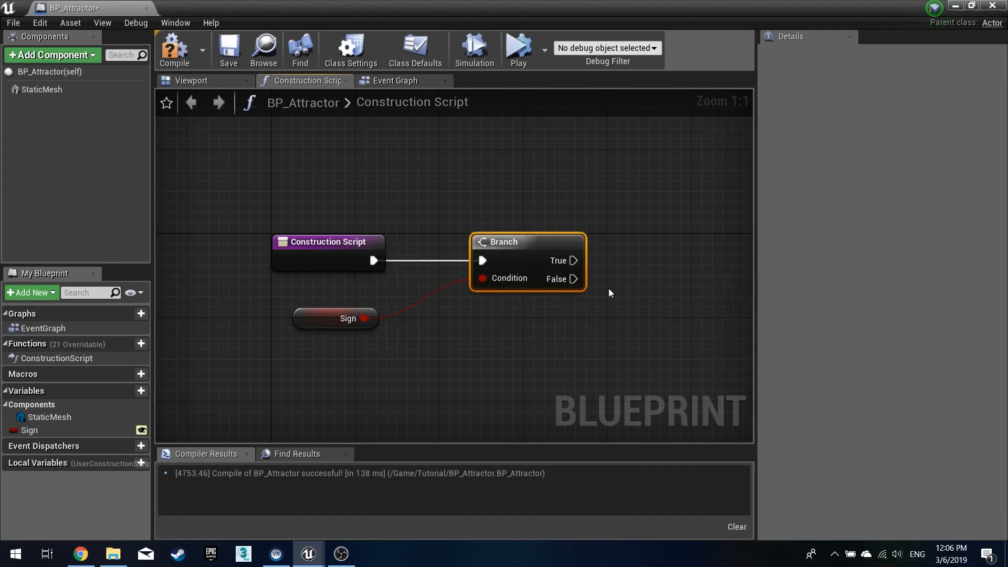
pyautogui.moveTo(597, 297); pyautogui.dragTo(506, 252, button='right')
# - Add a Set Material node on Branch True targeting Static Mesh, with an M_AttractorInst material instance assigned
pyautogui.moveTo(42, 89); pyautogui.dragTo(515, 219)
pyautogui.write('set material')
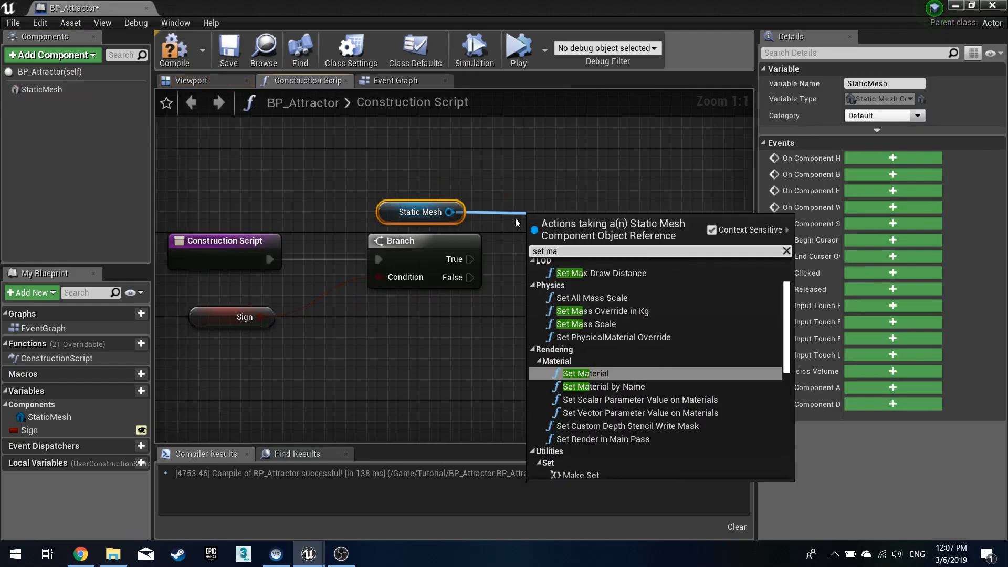
pyautogui.press('Return')
pyautogui.moveTo(531, 220); pyautogui.dragTo(551, 116)
pyautogui.moveTo(470, 259); pyautogui.dragTo(560, 144)
pyautogui.click(615, 210)
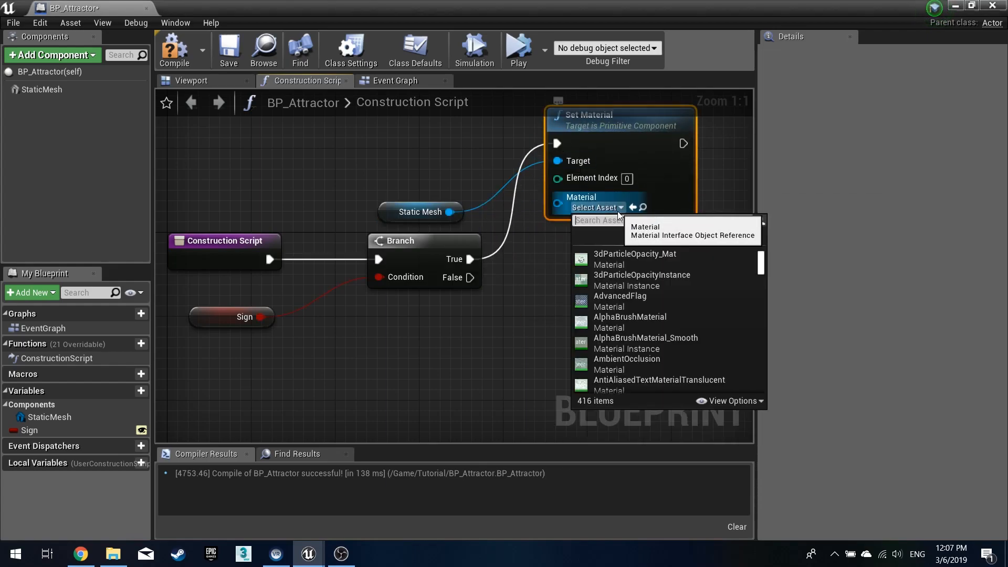
pyautogui.write('attrat')
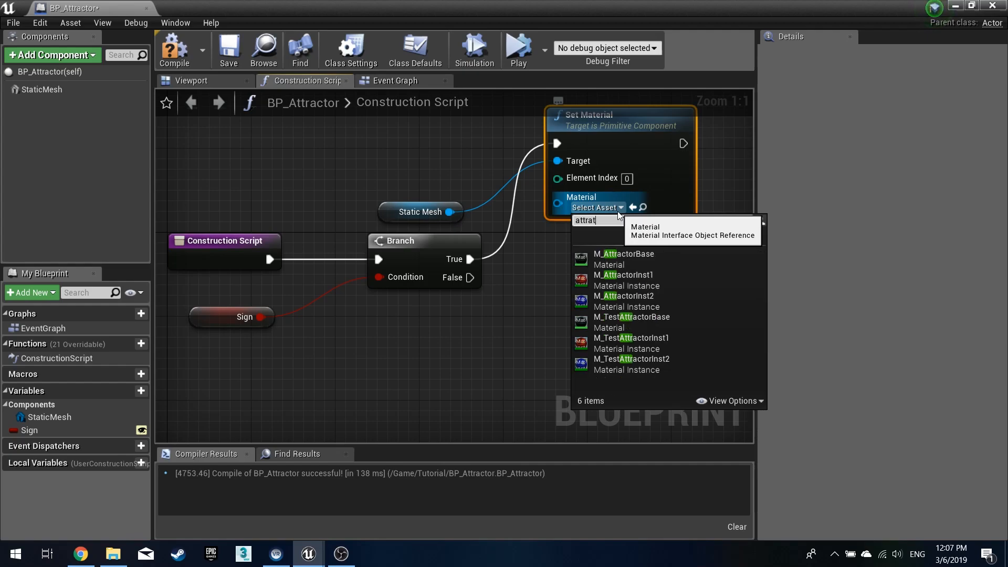
pyautogui.press('BackSpace')
pyautogui.press('BackSpace')
pyautogui.press('BackSpace')
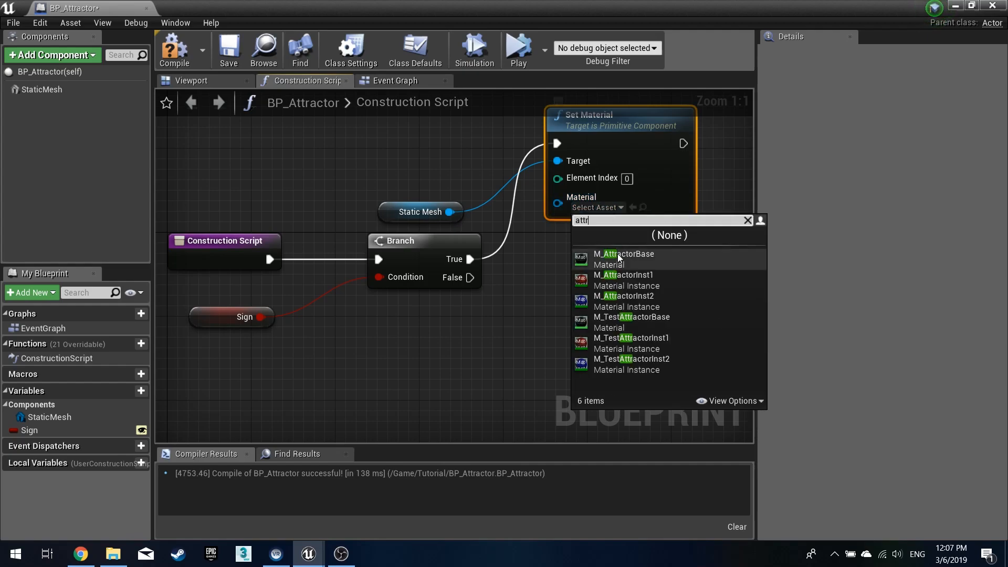
pyautogui.click(654, 301)
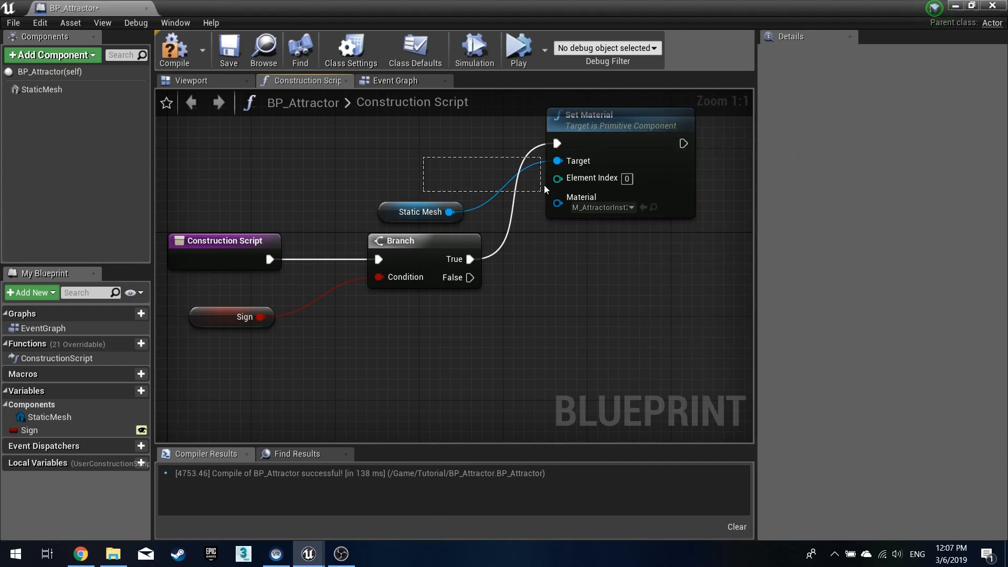
# - Duplicate the Set Material node, assign the other M_AttractorInst instance, and connect it to Branch False
pyautogui.hotkey('ctrl', 'c')
pyautogui.hotkey('ctrl', 'v')
pyautogui.moveTo(575, 320); pyautogui.dragTo(599, 283)
pyautogui.click(596, 379)
pyautogui.write('attr')
pyautogui.click(680, 236)
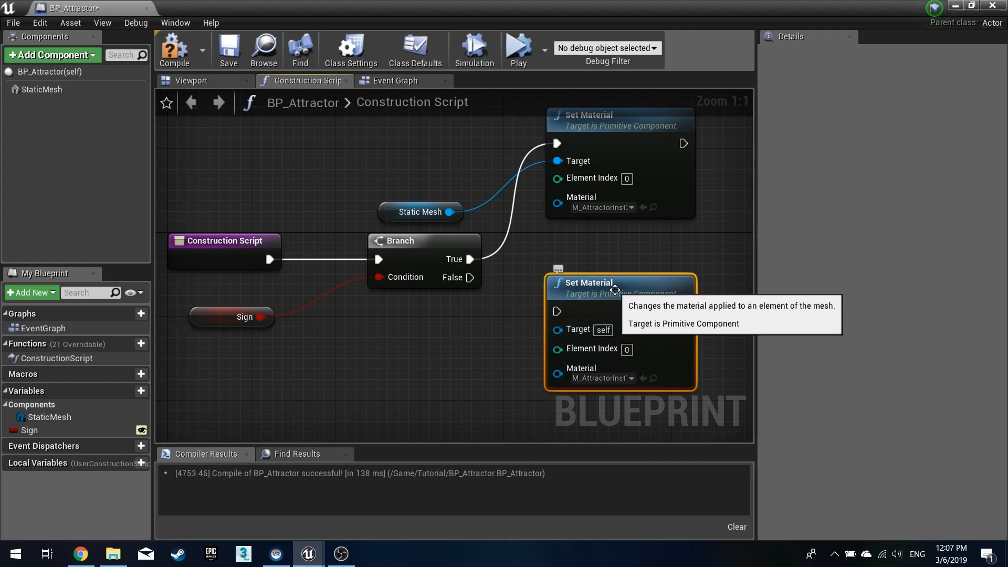
pyautogui.moveTo(558, 312); pyautogui.dragTo(469, 279)
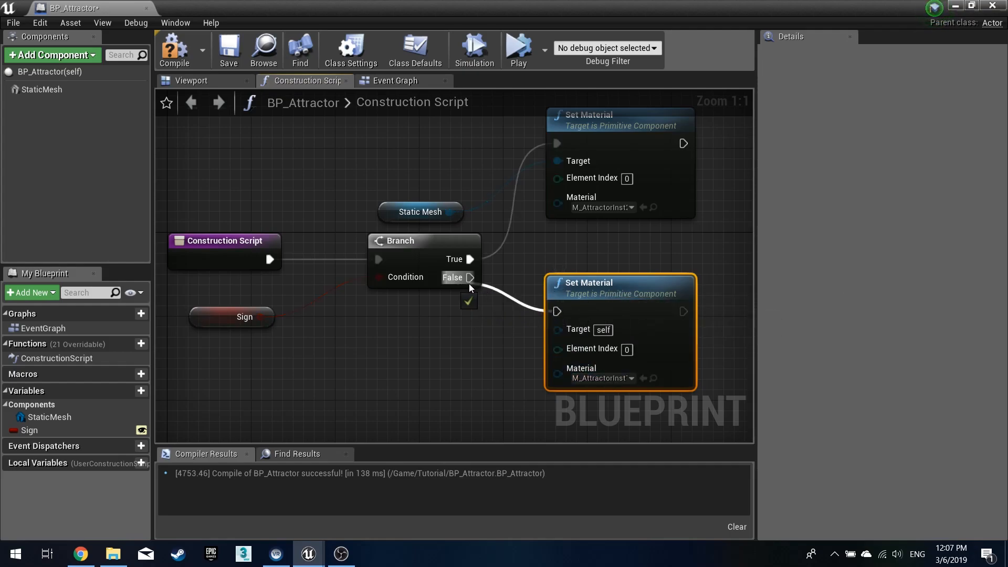
# - Connect Static Mesh to the second Set Material's Target, then compile, save and close the blueprint
pyautogui.moveTo(449, 211); pyautogui.dragTo(558, 329)
pyautogui.moveTo(409, 222); pyautogui.dragTo(419, 328)
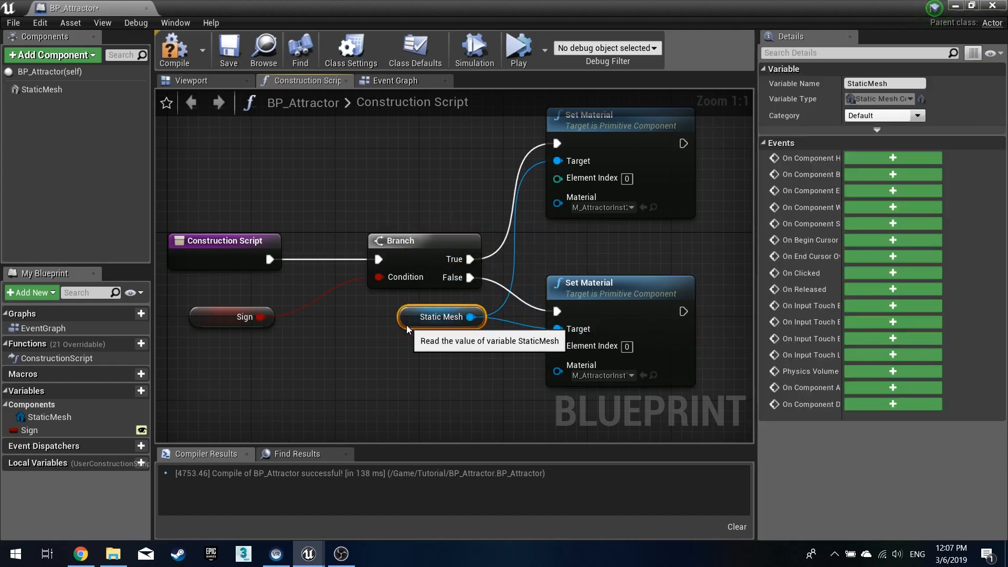
pyautogui.click(180, 58)
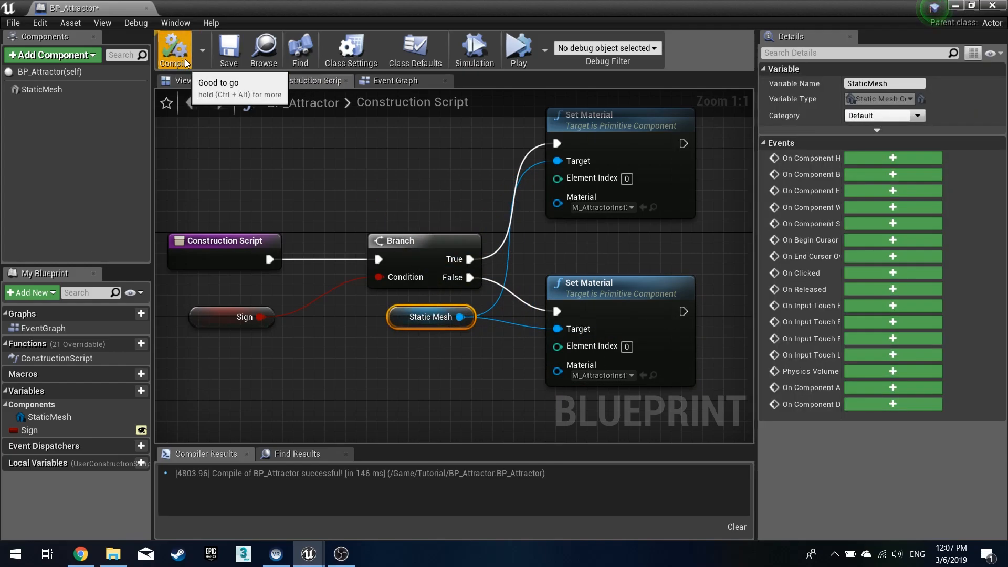
pyautogui.click(223, 55)
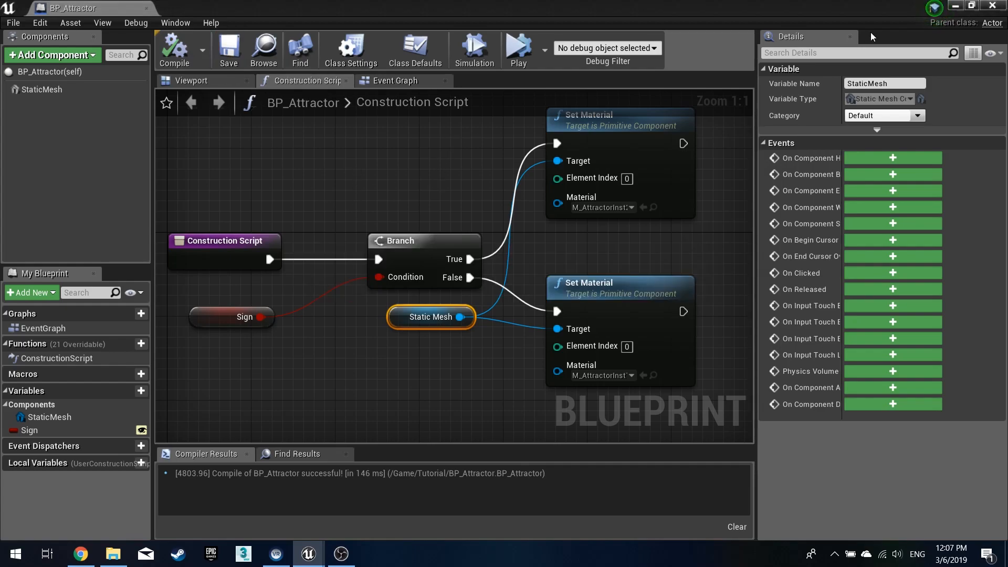
pyautogui.click(957, 6)
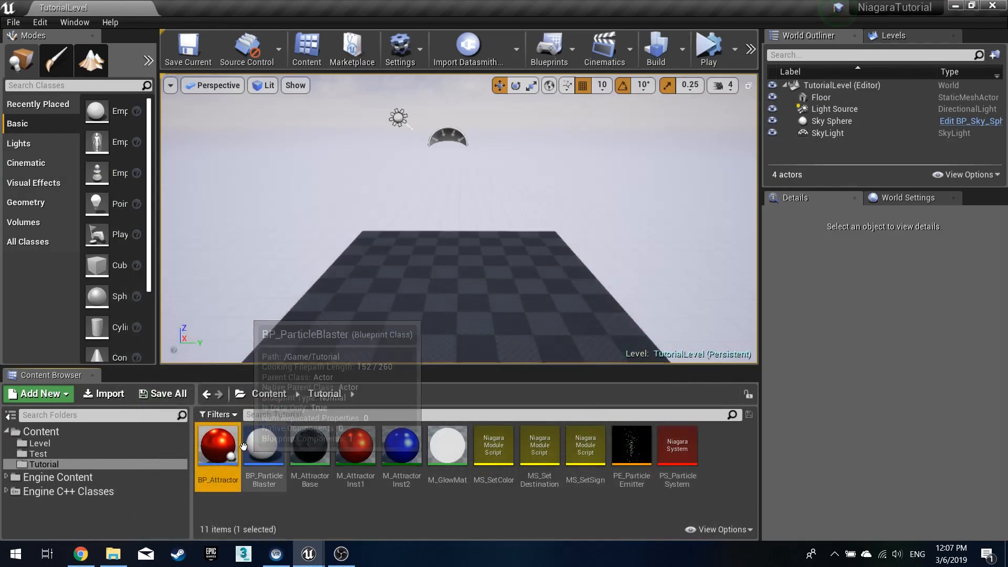
# - Place a BP_Attractor in the level, focus on it and toggle its Sign option
pyautogui.click(439, 301)
pyautogui.moveTo(439, 301); pyautogui.dragTo(439, 231)
pyautogui.press('f')
pyautogui.moveTo(439, 231)
pyautogui.mouseDown(button='right')
pyautogui.moveTo(504, 244)
pyautogui.moveTo(441, 252)
pyautogui.moveTo(439, 239)
pyautogui.mouseUp(button='right')
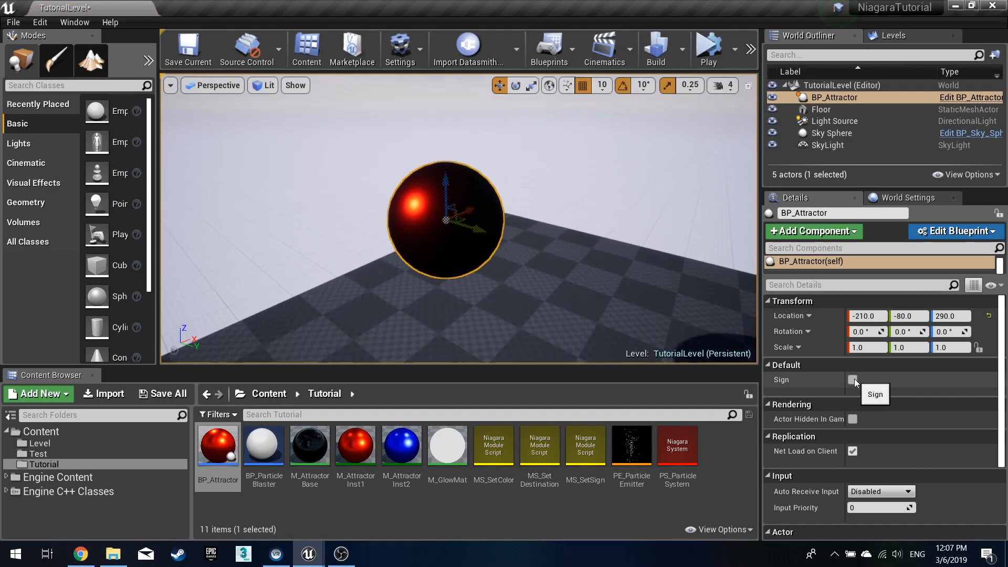
pyautogui.click(852, 379)
pyautogui.click(854, 379)
pyautogui.click(854, 379)
pyautogui.click(854, 379)
pyautogui.click(855, 379)
pyautogui.click(855, 379)
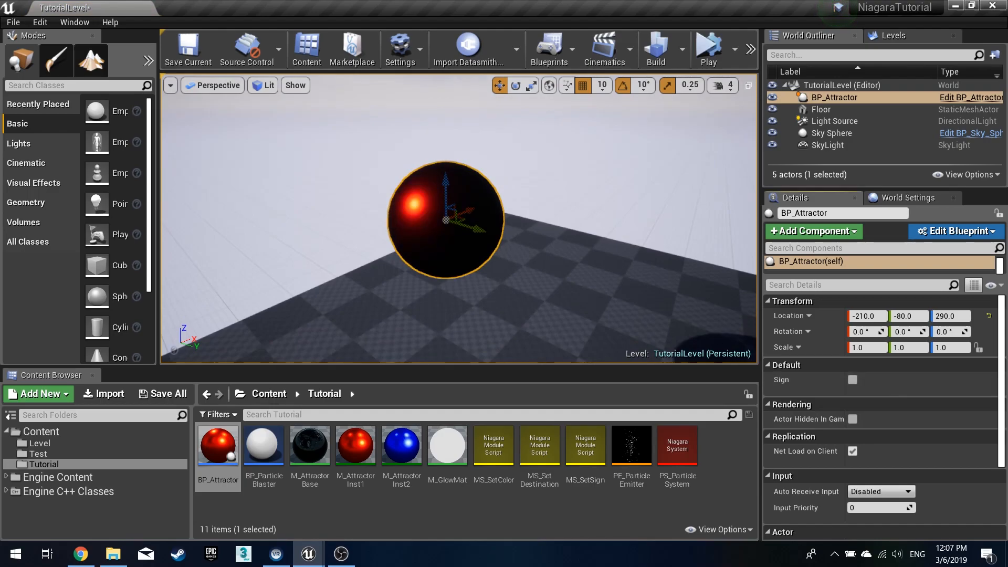
# - Delete the BP_Attractor actor from the level
pyautogui.press('Delete')
pyautogui.moveTo(446, 236); pyautogui.dragTo(488, 221, button='right')
pyautogui.press('s')
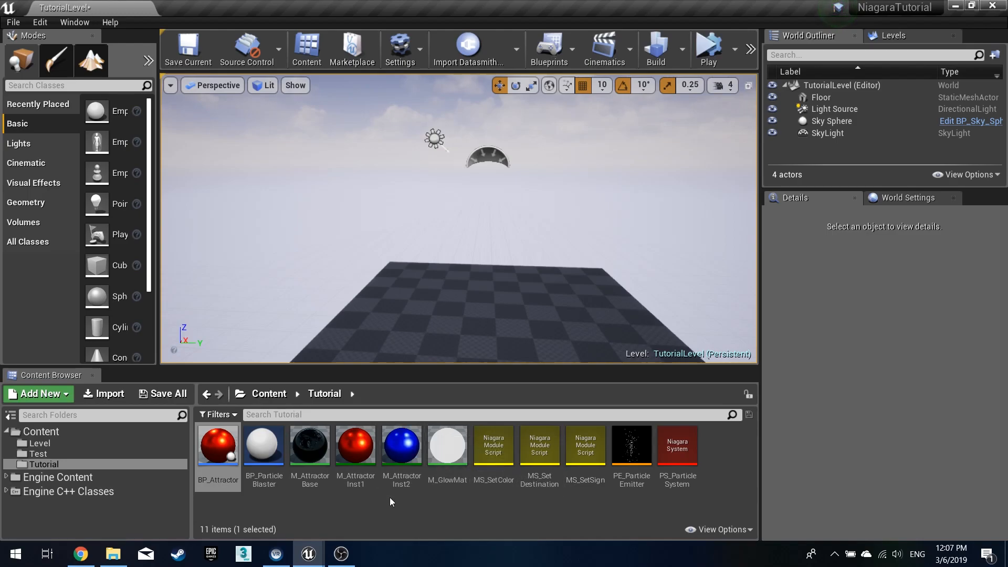
# - Open PE_ParticleEmitter and collapse the Set Variables, Calculate Size by Mass and Add Velocity modules
pyautogui.doubleClick(637, 455)
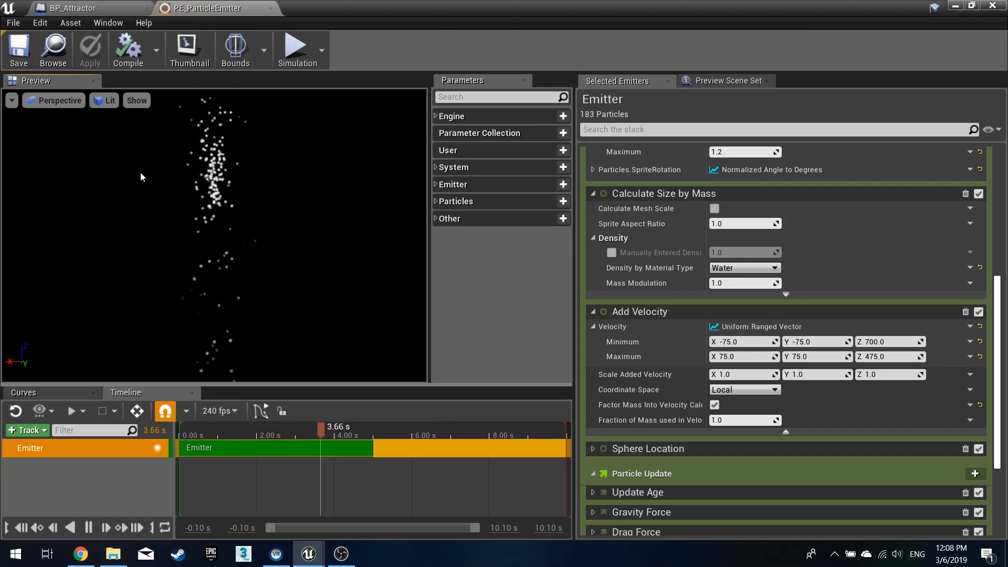
pyautogui.scroll(5, 632, 302)
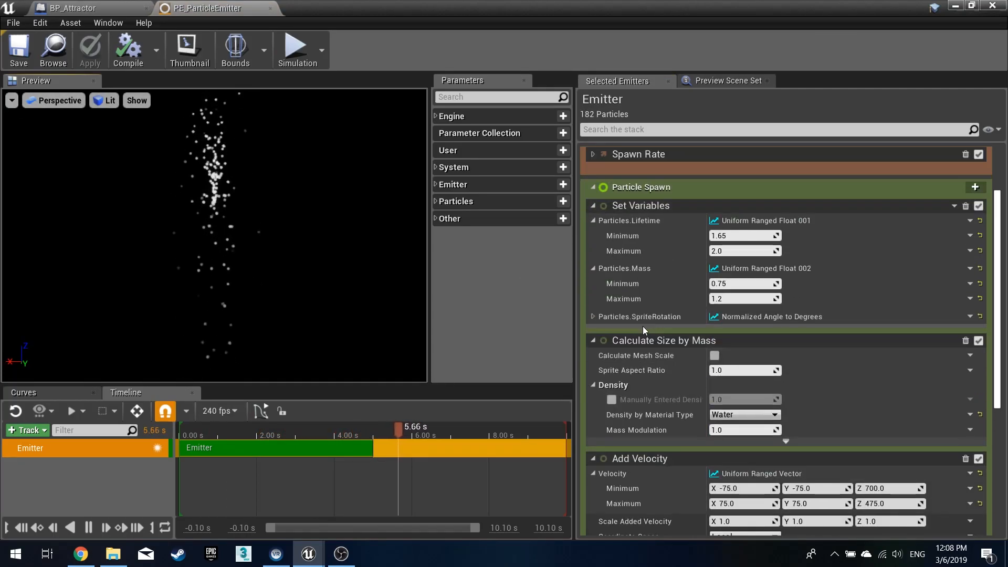
pyautogui.click(593, 205)
pyautogui.click(593, 227)
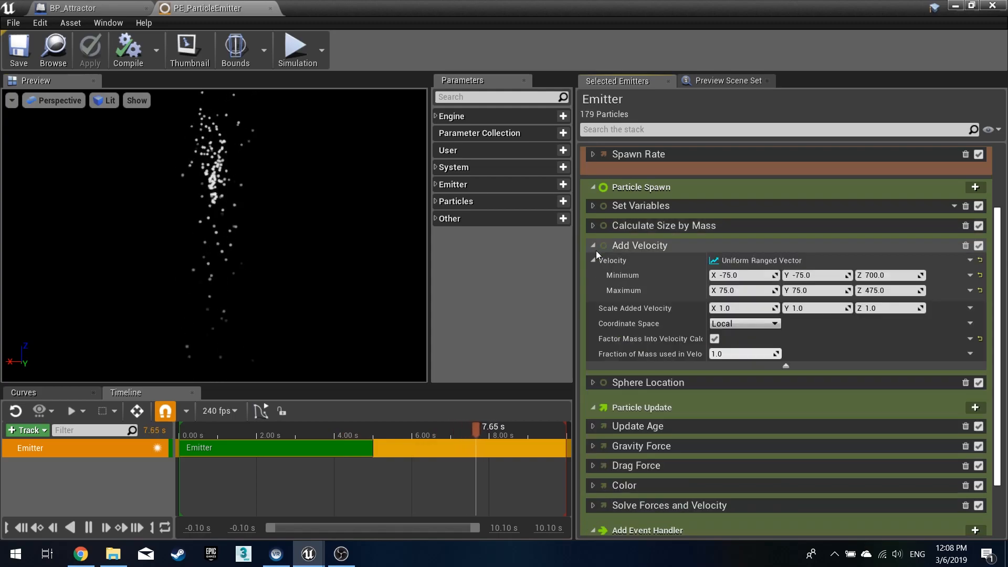
pyautogui.click(594, 250)
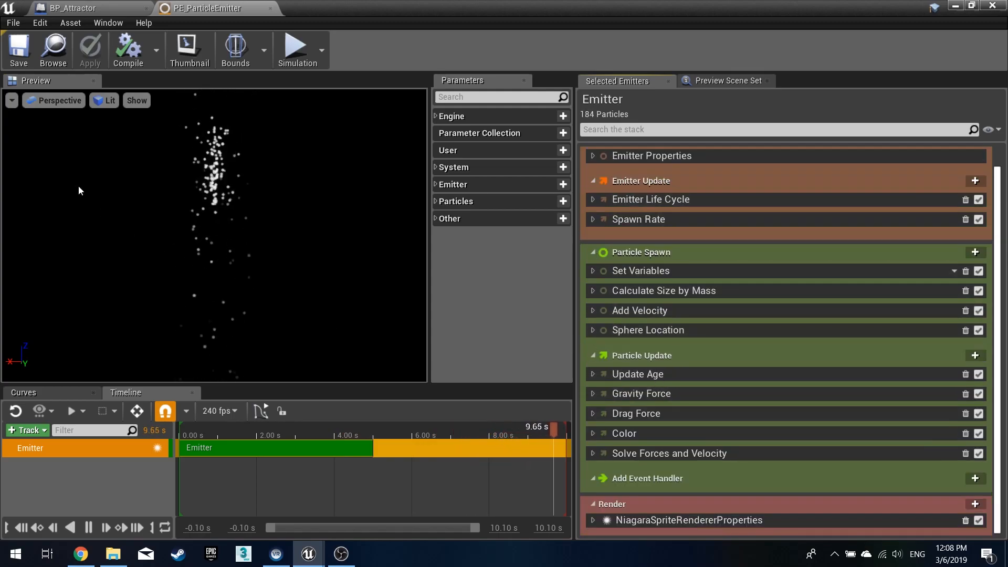
# - Toggle Orbit Mode in the preview viewport options
pyautogui.click(12, 103)
pyautogui.click(9, 239)
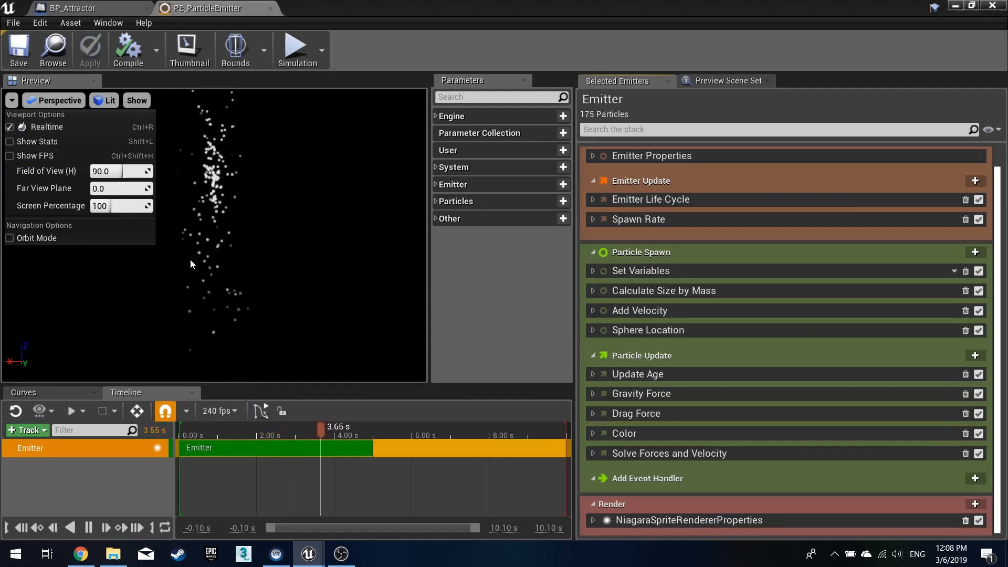
pyautogui.click(232, 176)
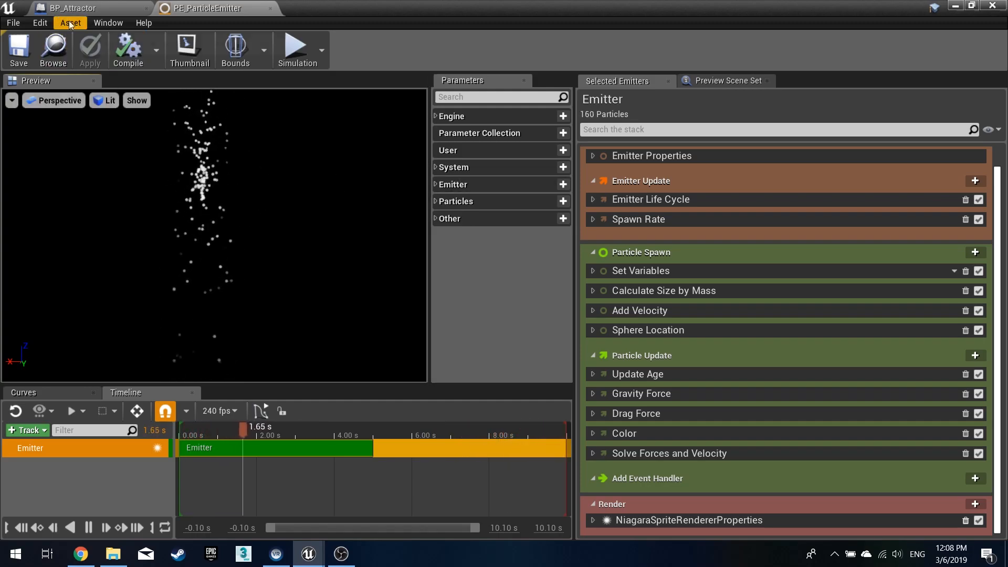
pyautogui.click(710, 79)
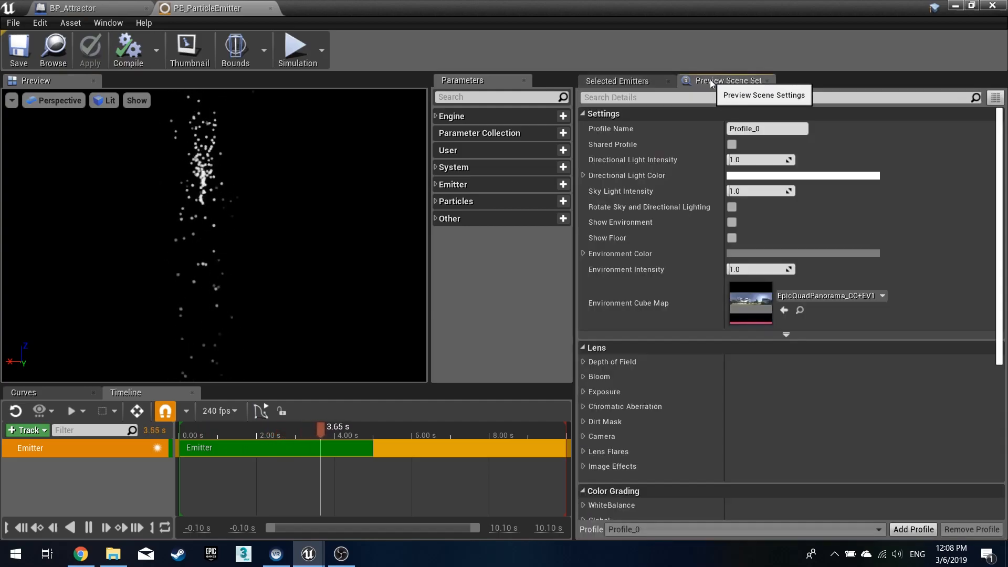
pyautogui.click(732, 222)
pyautogui.click(733, 222)
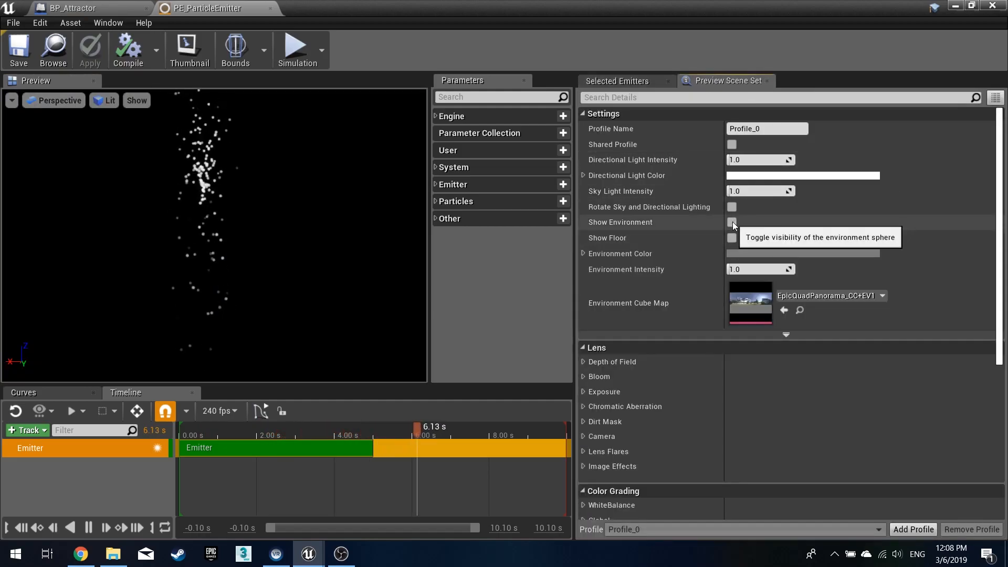
pyautogui.click(615, 81)
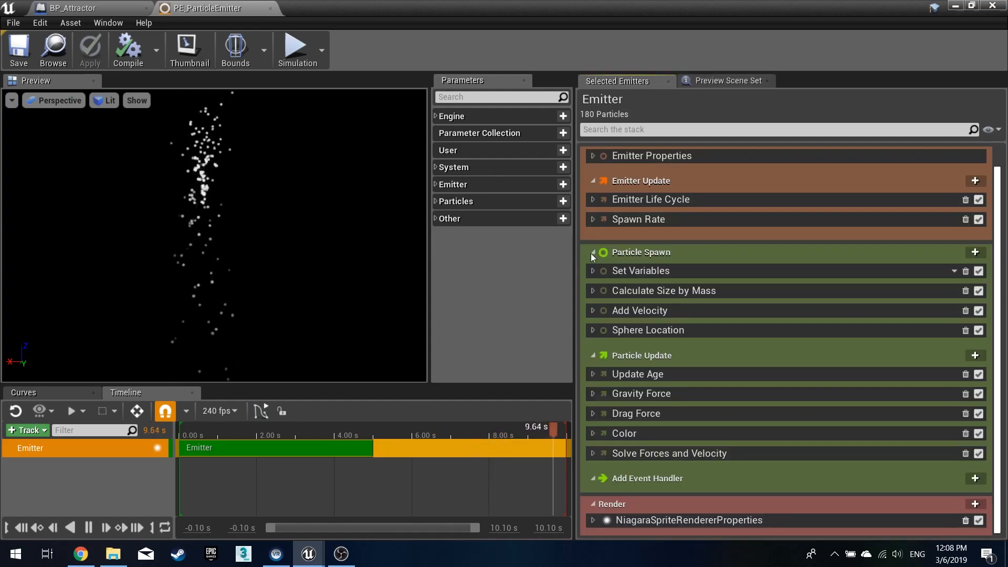
# - Add a new bool particle parameter named Sign to the emitter's Particles parameters
pyautogui.click(435, 203)
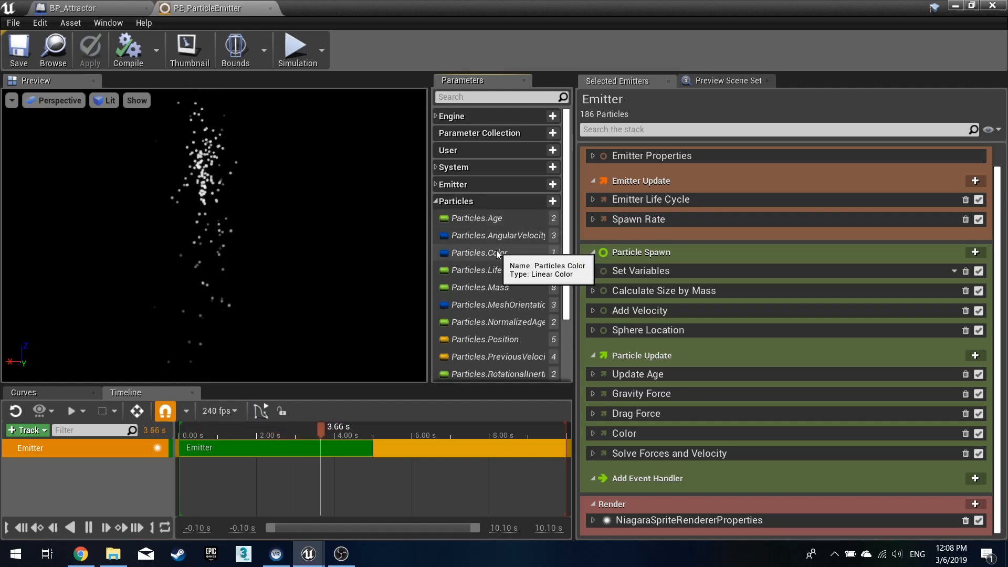
pyautogui.scroll(-1, 498, 252)
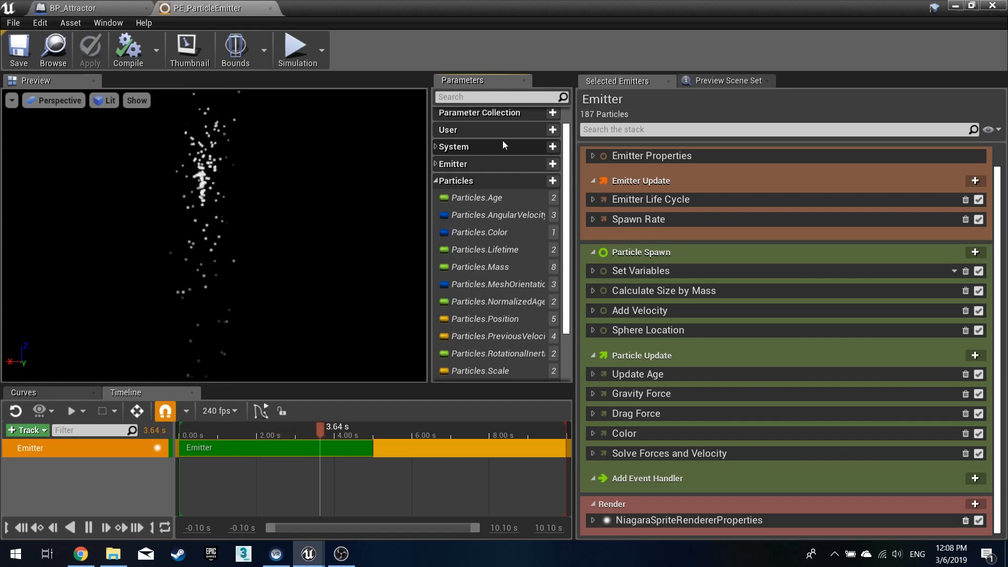
pyautogui.click(556, 184)
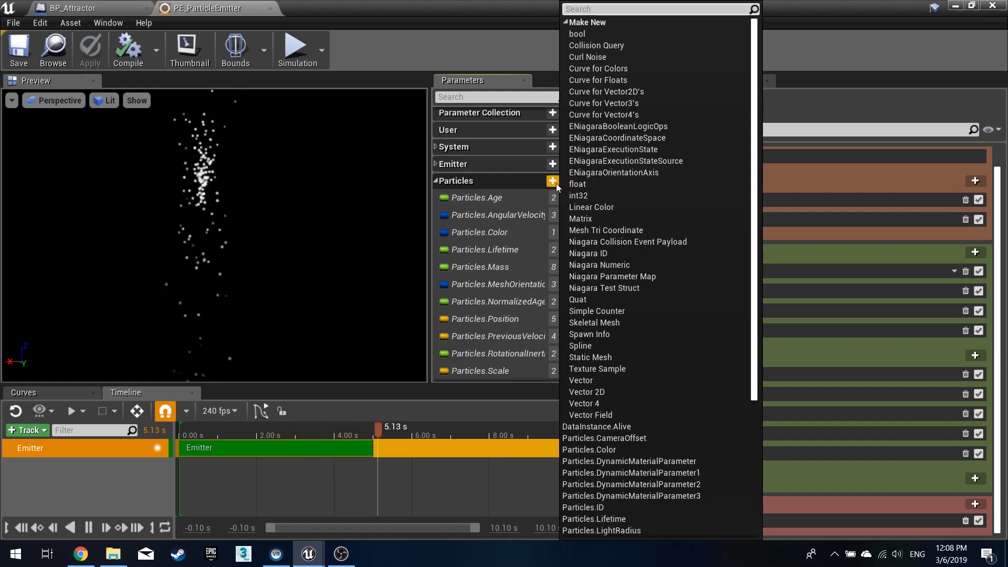
pyautogui.click(588, 36)
pyautogui.press('End')
pyautogui.press('BackSpace')
pyautogui.press('BackSpace')
pyautogui.press('BackSpace')
pyautogui.press('BackSpace')
pyautogui.press('BackSpace')
pyautogui.press('BackSpace')
pyautogui.press('BackSpace')
pyautogui.press('BackSpace')
pyautogui.press('BackSpace')
pyautogui.press('BackSpace')
pyautogui.press('BackSpace')
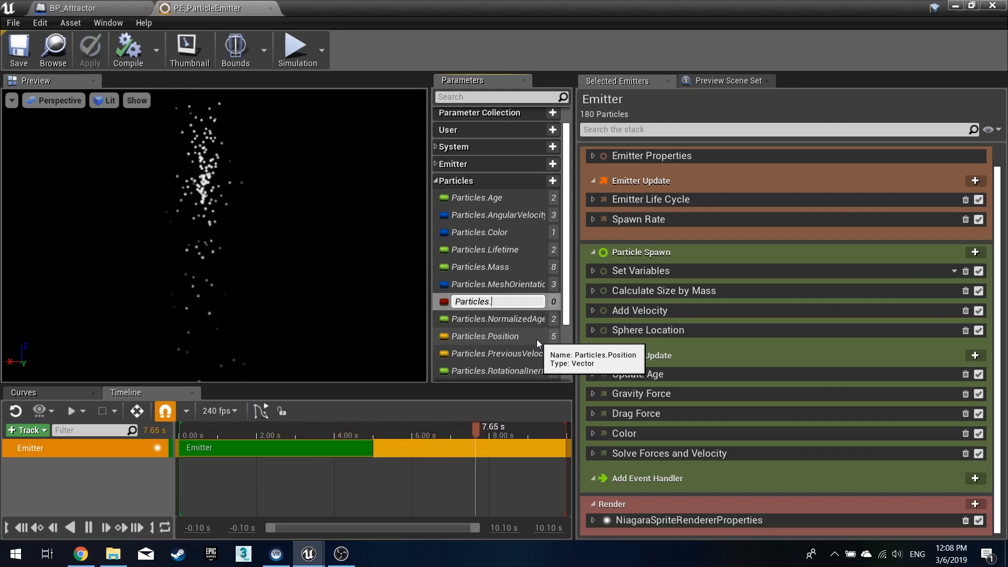
pyautogui.write('Sign')
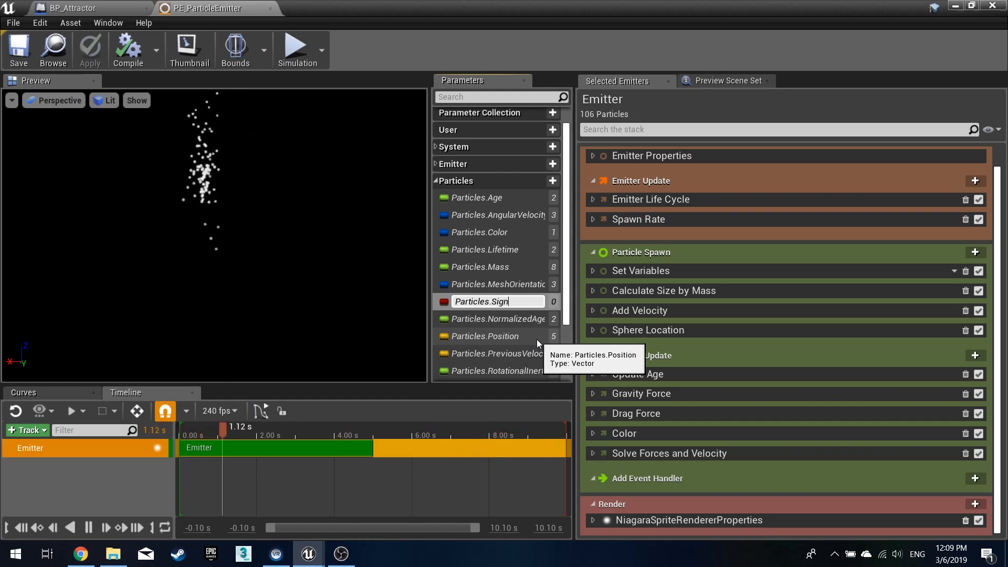
pyautogui.press('Return')
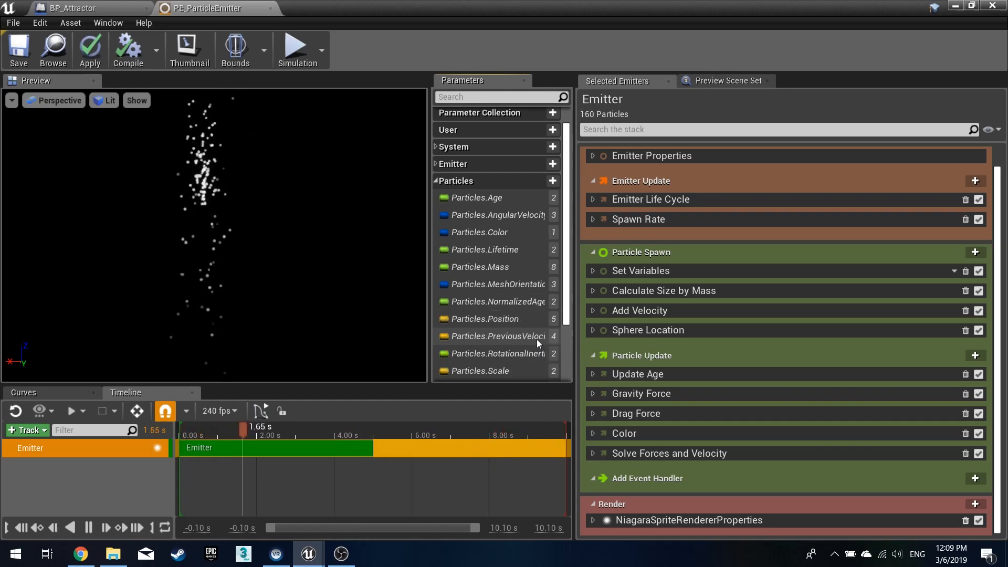
# - Add a Vector particle parameter named AttractorLocation
pyautogui.click(552, 181)
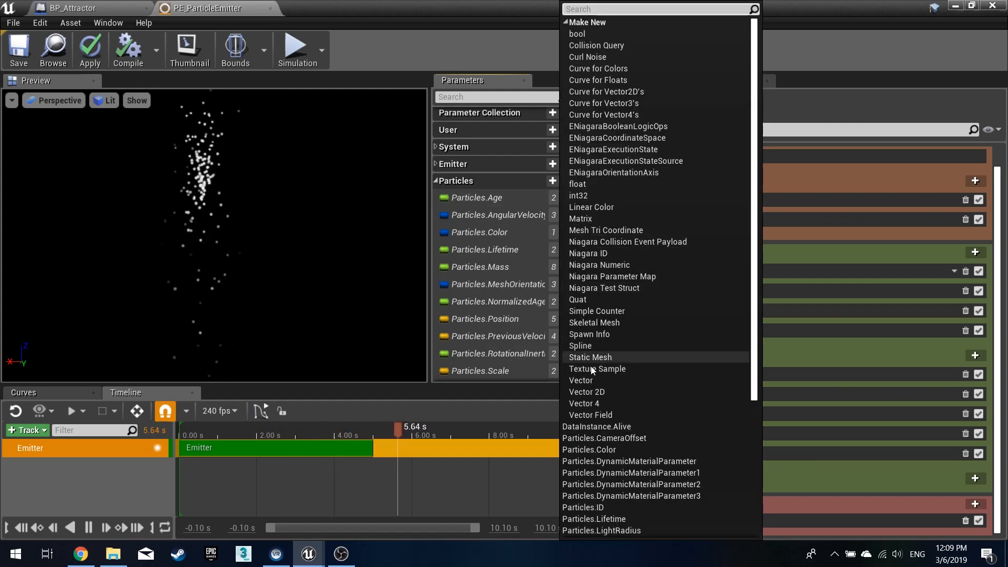
pyautogui.click(593, 385)
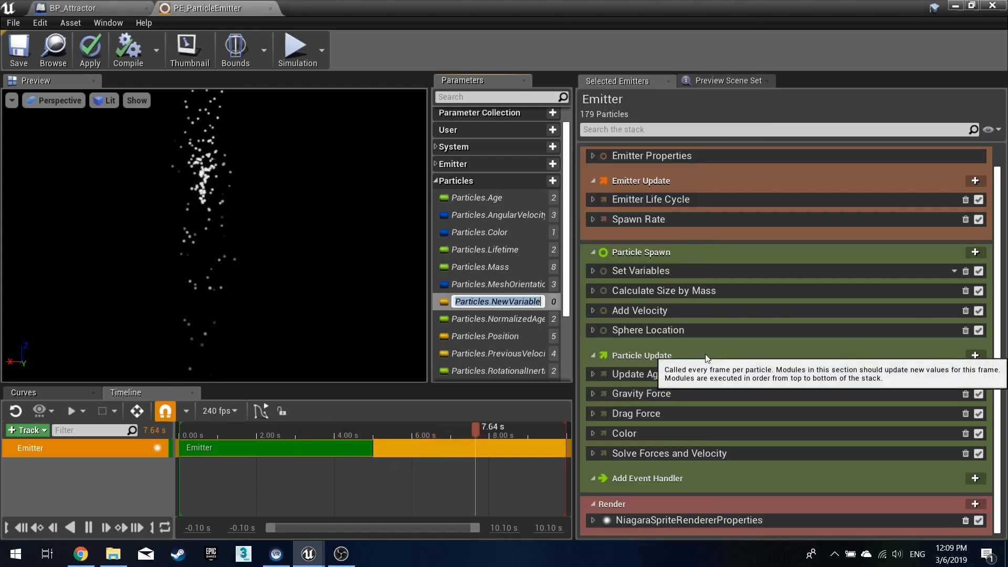
pyautogui.press('Right')
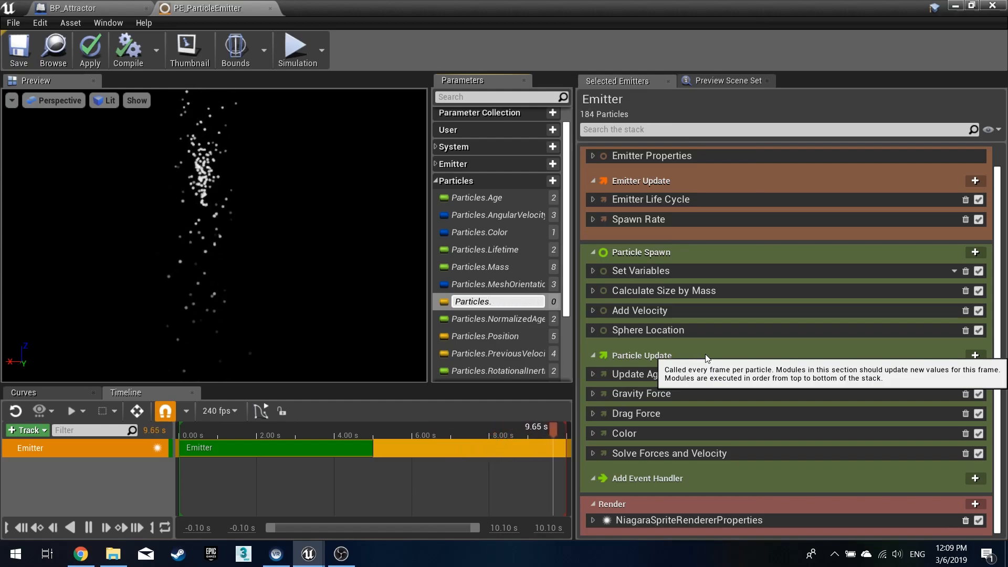
pyautogui.write('AttractorLocation')
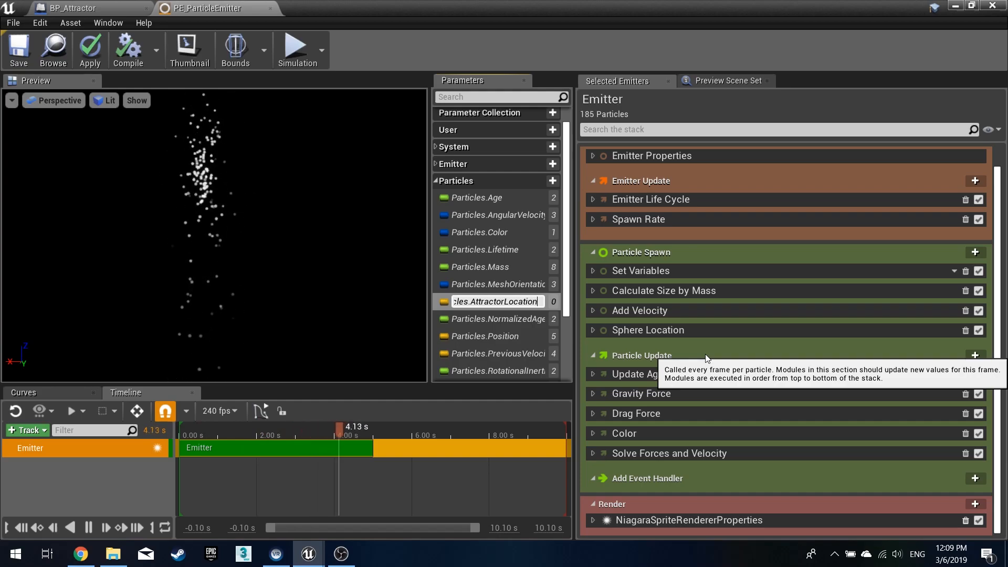
pyautogui.press('Return')
# - Add a Vector user parameter named NegativeLocation
pyautogui.click(526, 235)
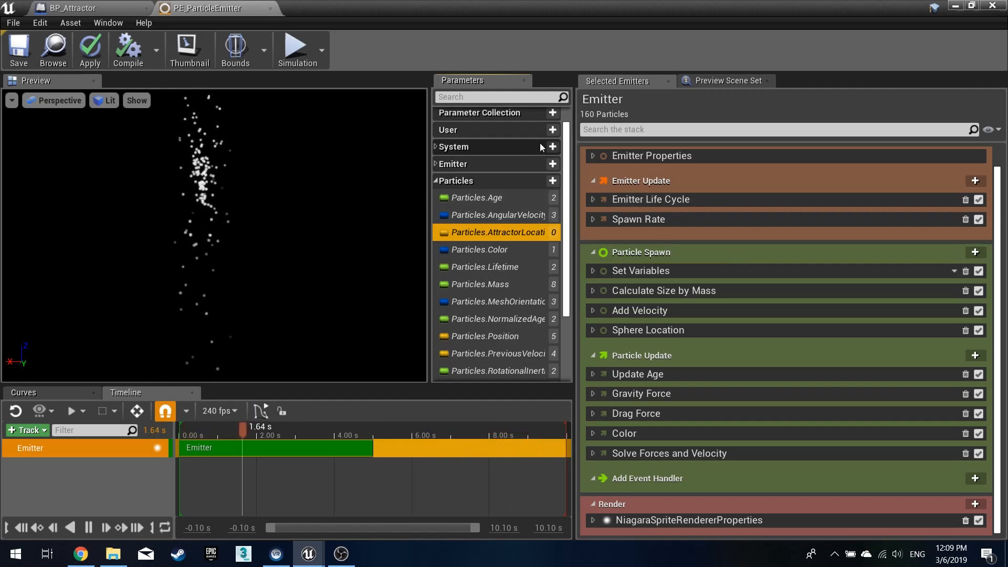
pyautogui.click(556, 129)
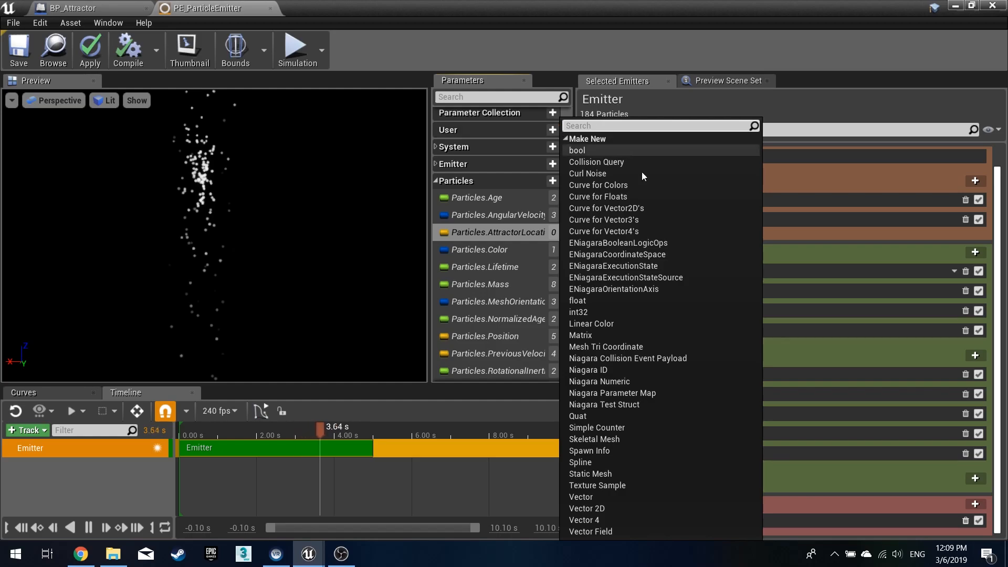
pyautogui.click(595, 496)
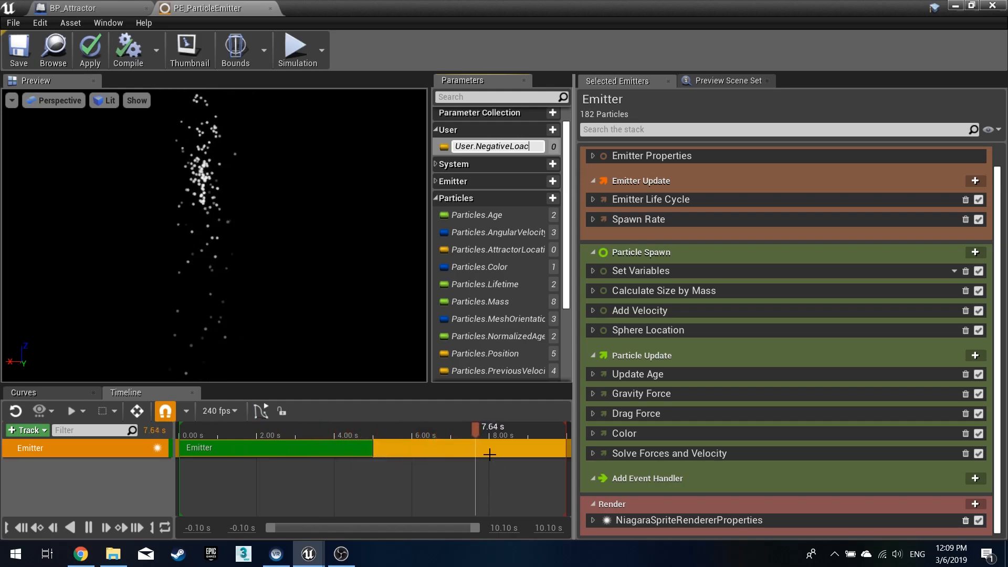
pyautogui.write('on')
pyautogui.press('Return')
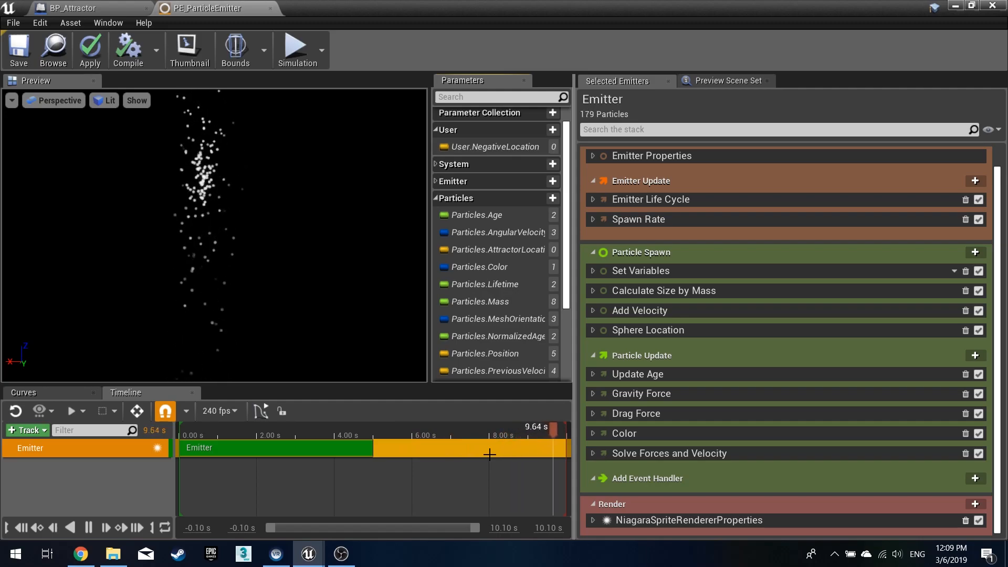
# - Add a second Vector user parameter named PositiveLocation
pyautogui.click(552, 130)
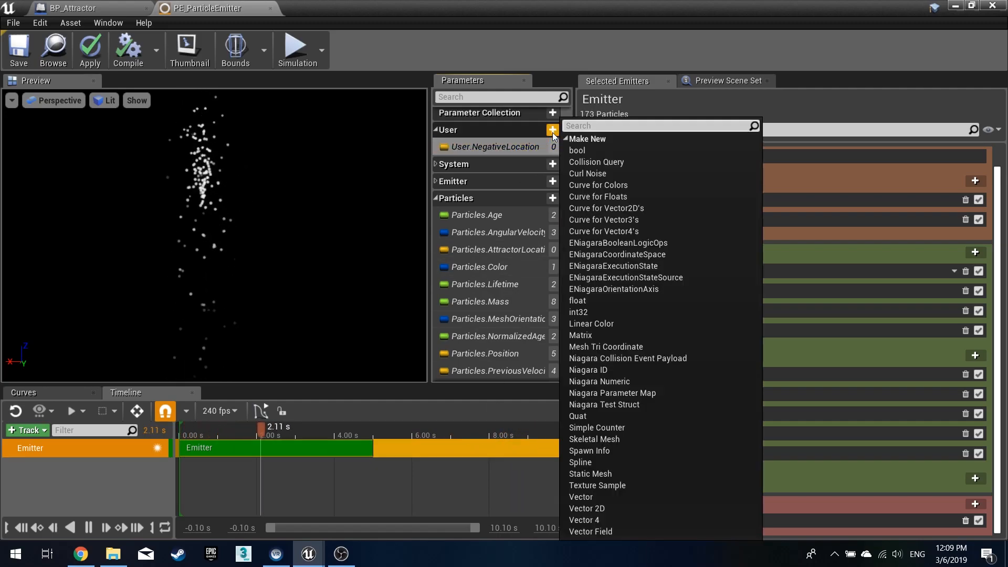
pyautogui.click(596, 498)
pyautogui.press('End')
pyautogui.press('BackSpace')
pyautogui.press('BackSpace')
pyautogui.press('BackSpace')
pyautogui.press('BackSpace')
pyautogui.press('BackSpace')
pyautogui.press('BackSpace')
pyautogui.press('BackSpace')
pyautogui.press('BackSpace')
pyautogui.press('BackSpace')
pyautogui.press('BackSpace')
pyautogui.press('BackSpace')
pyautogui.write('PositiveLocation')
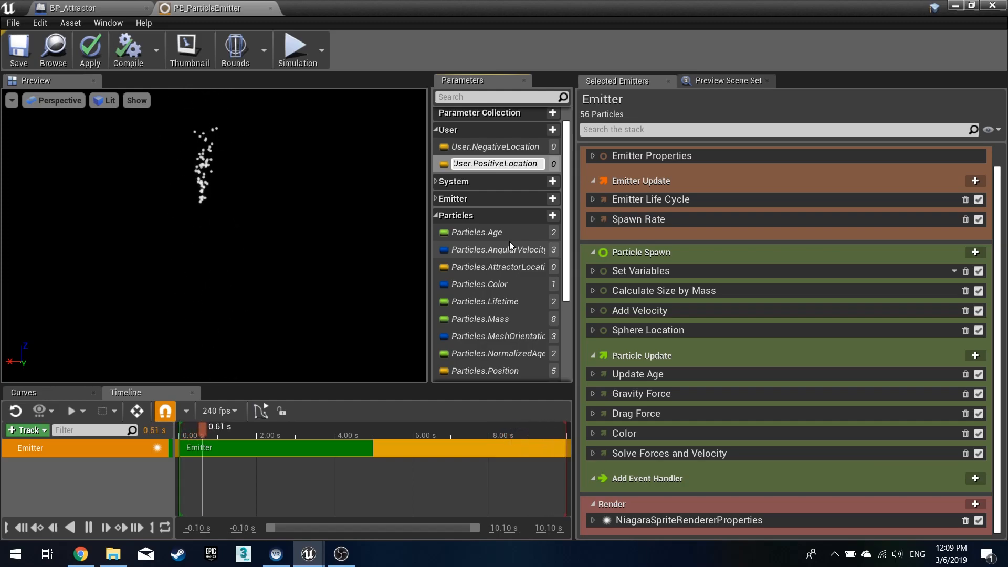
pyautogui.press('Return')
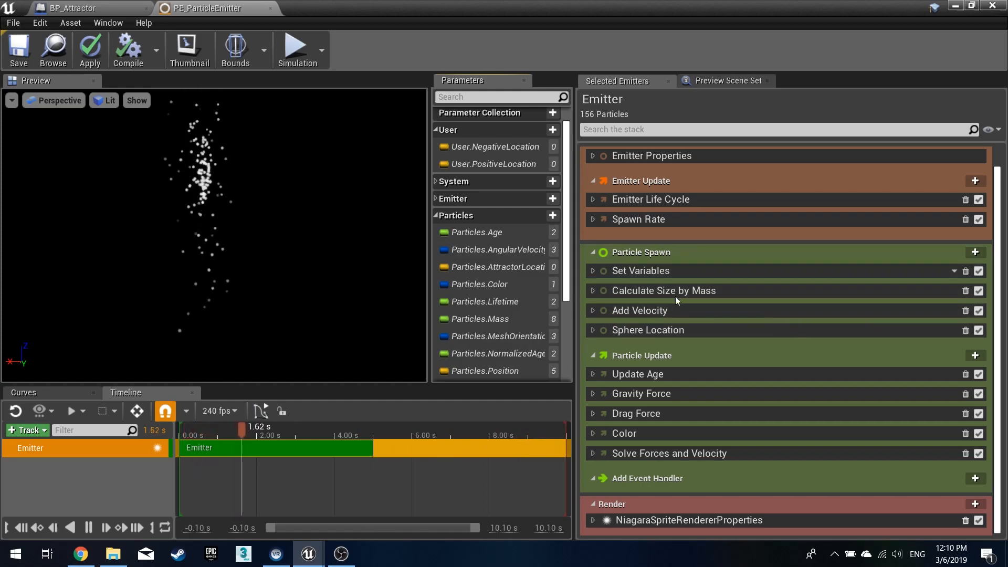
# - Delete the sprite renderer and add a mesh renderer to the emitter's Render section
pyautogui.click(594, 519)
pyautogui.scroll(-5, 664, 361)
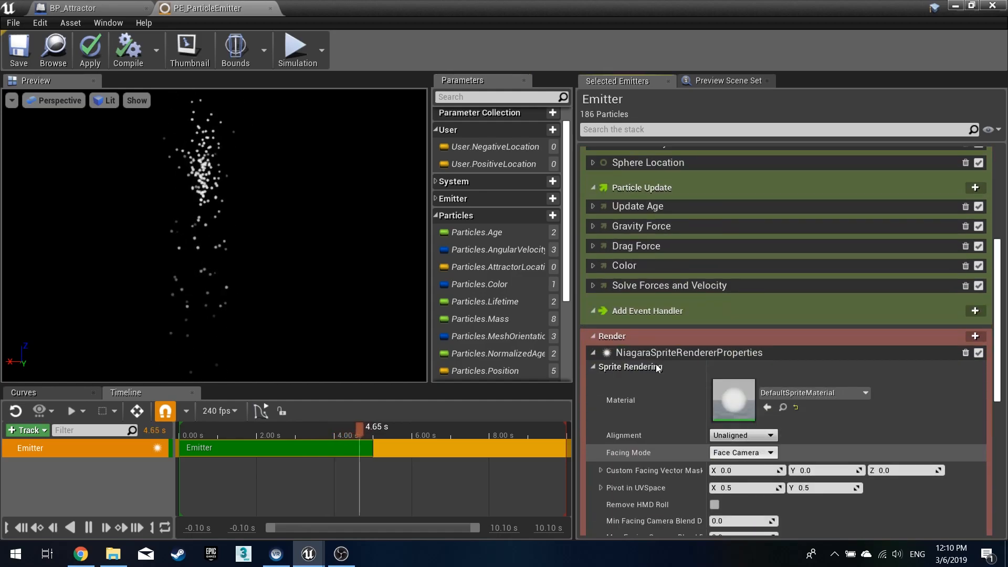
pyautogui.scroll(-5, 755, 372)
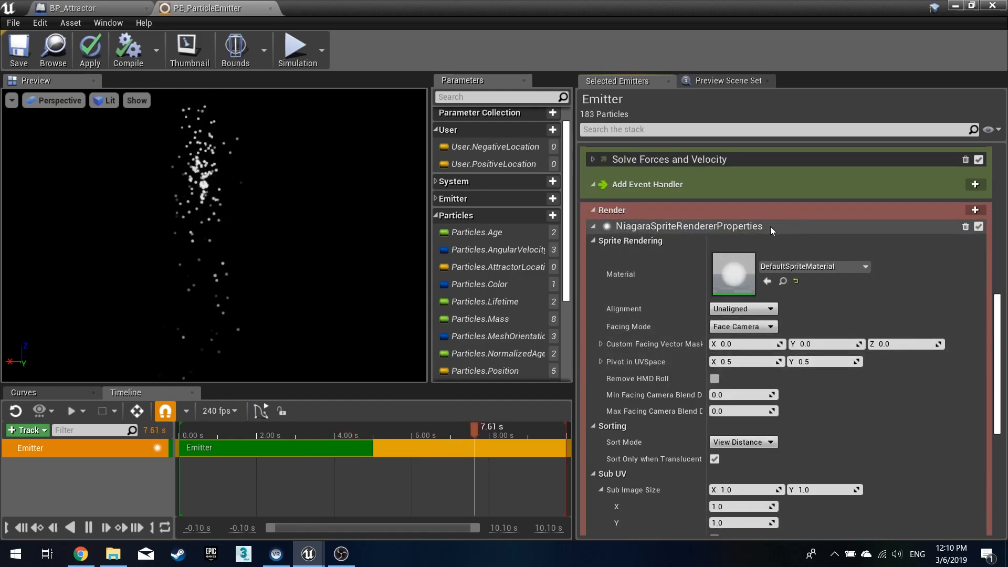
pyautogui.click(965, 226)
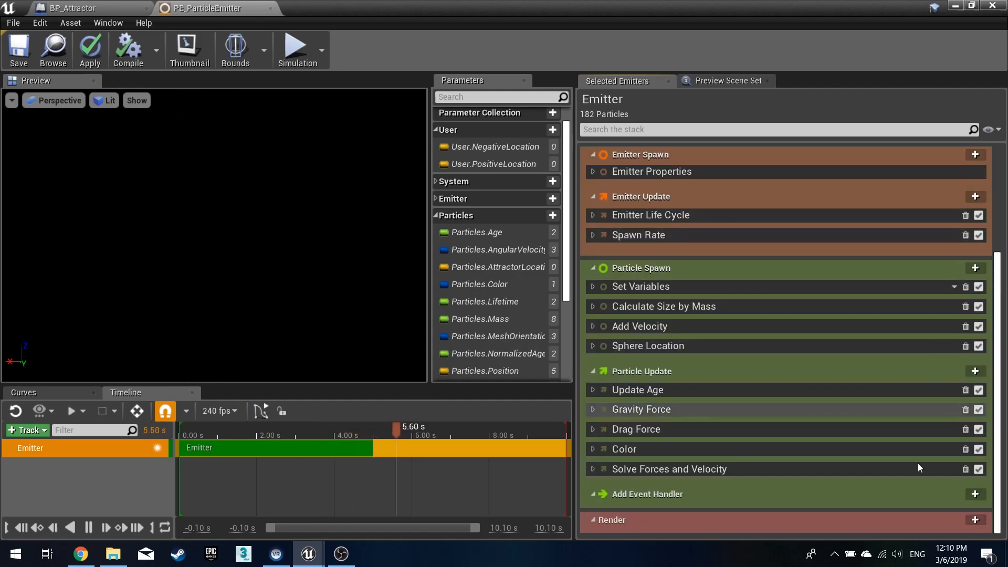
pyautogui.click(976, 519)
pyautogui.click(892, 290)
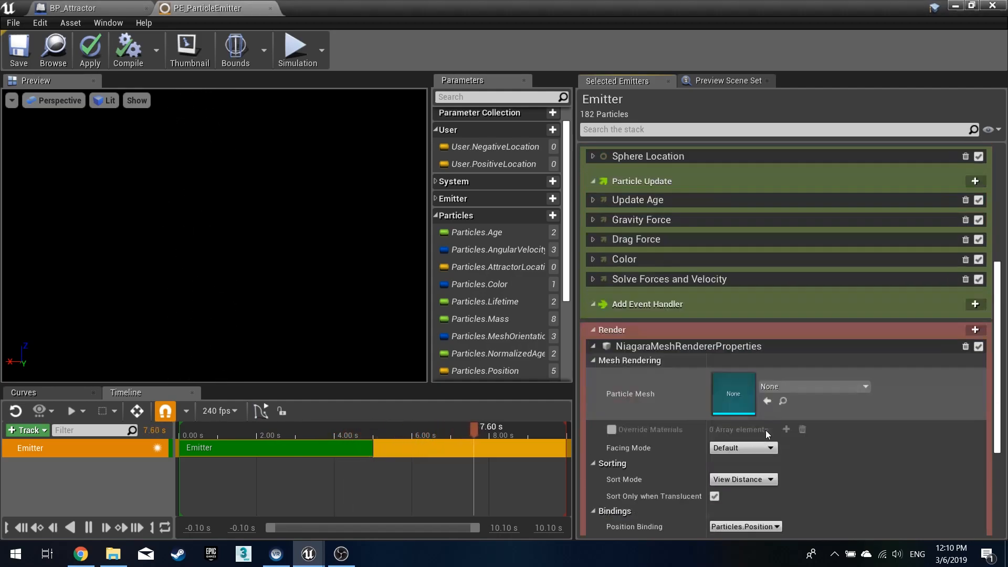
# - Set the mesh renderer's particle mesh to the Sphere static mesh
pyautogui.click(815, 325)
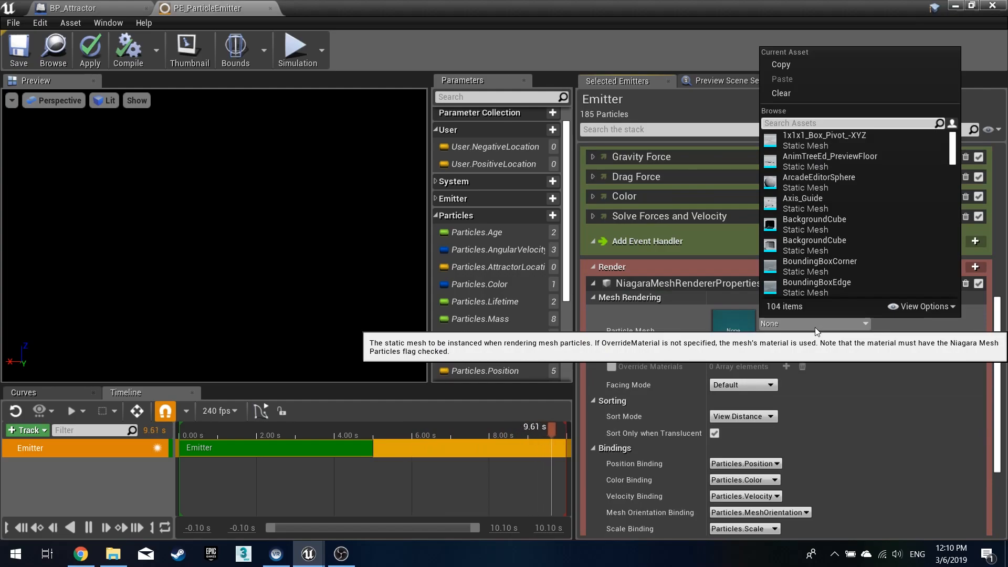
pyautogui.write('sphere')
pyautogui.scroll(-3, 839, 204)
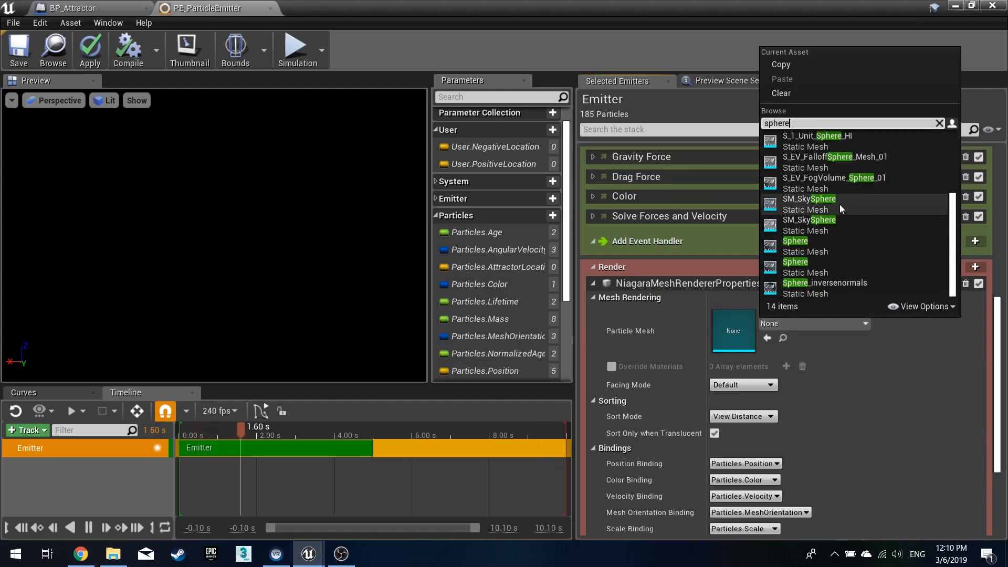
pyautogui.click(812, 262)
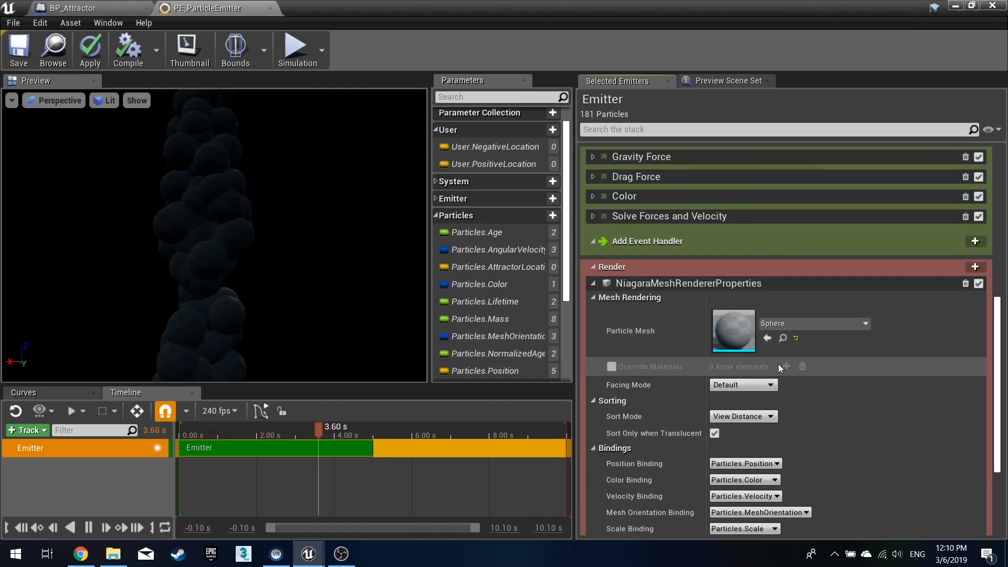
# - Enable override materials and assign M_GlowMat as the first override material
pyautogui.click(786, 367)
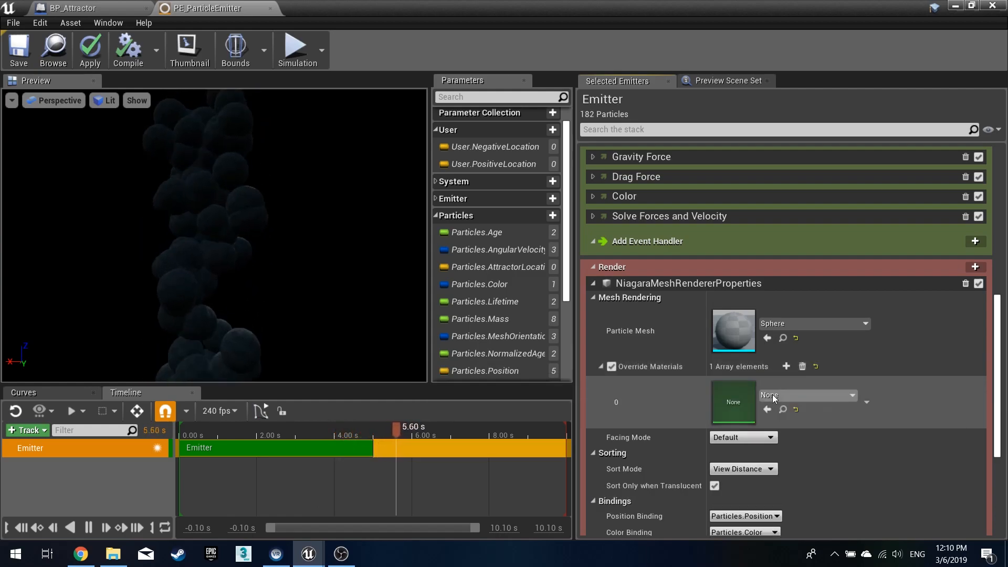
pyautogui.click(780, 398)
pyautogui.write('glow')
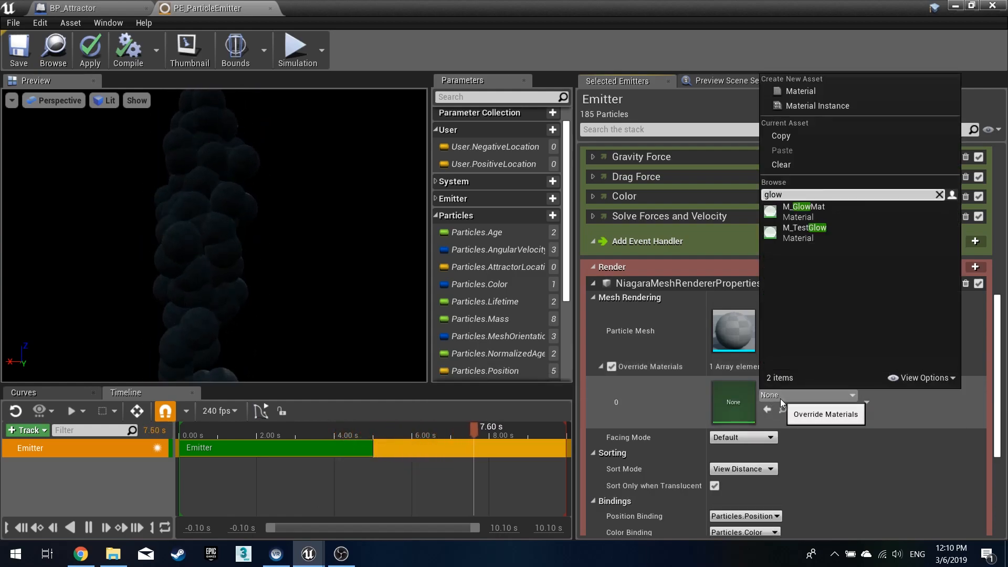
pyautogui.click(837, 211)
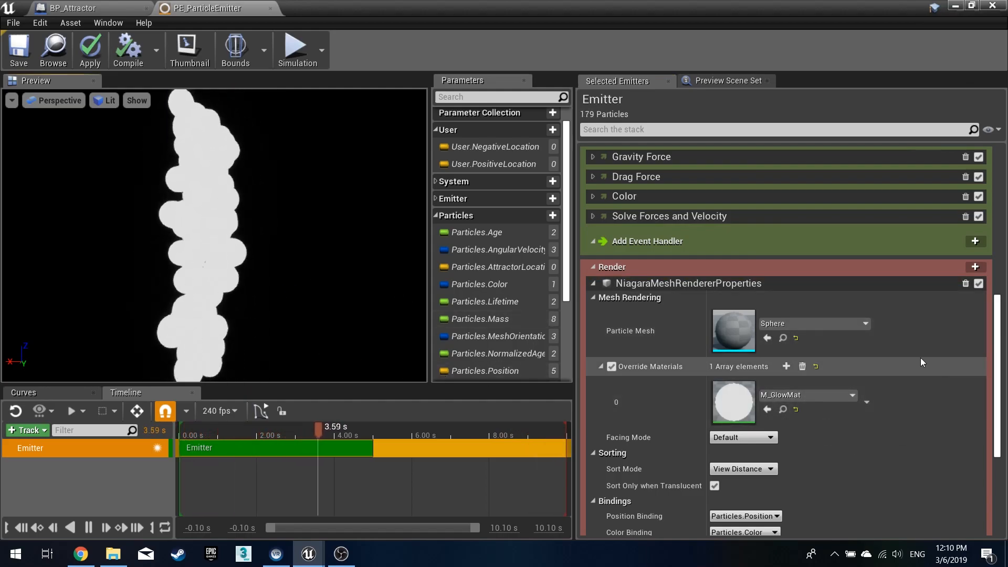
# - Remove the Particles.Mass and Particles.SpriteRotation entries from the Set Variables module
pyautogui.scroll(5, 908, 399)
pyautogui.scroll(-2, 913, 399)
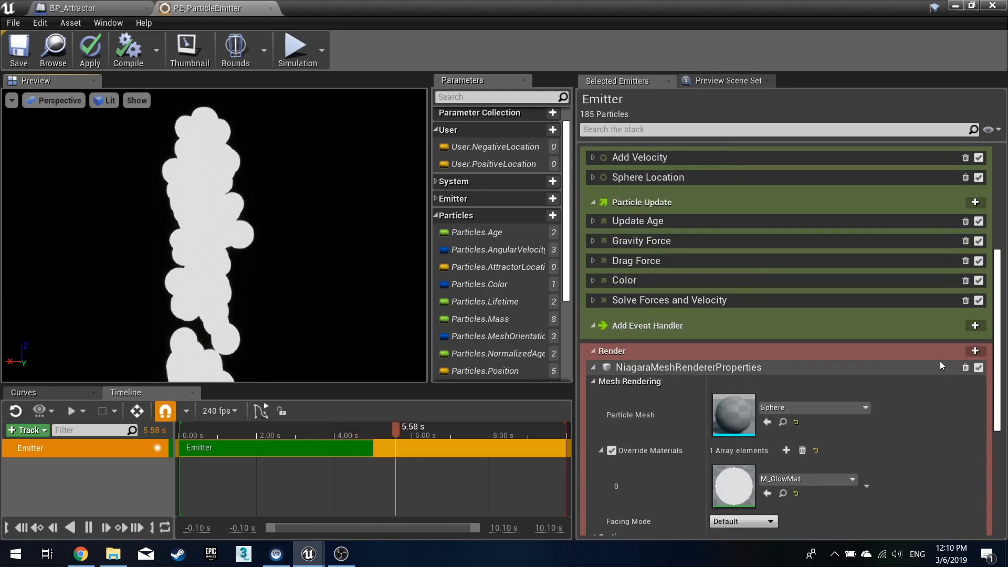
pyautogui.click(596, 354)
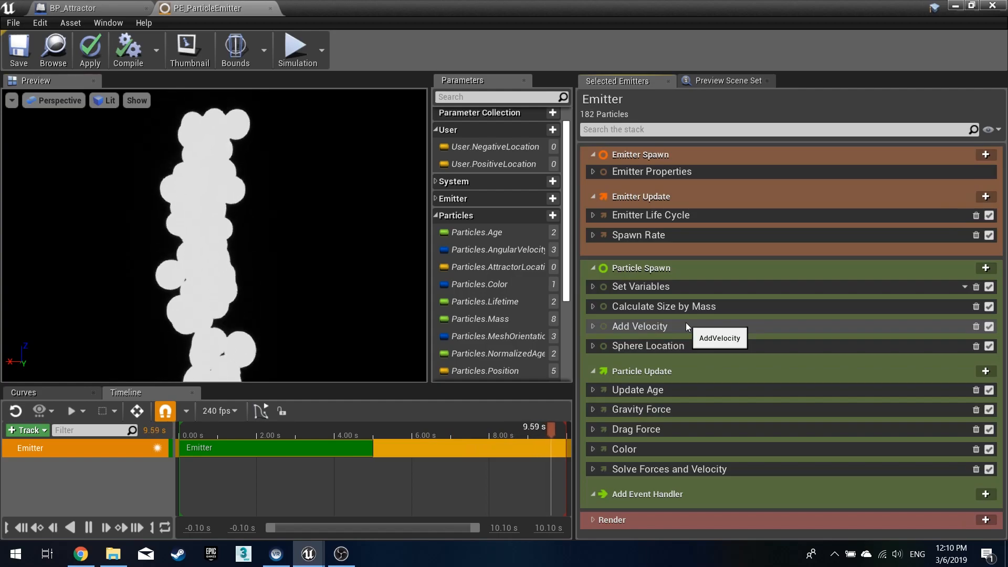
pyautogui.click(593, 287)
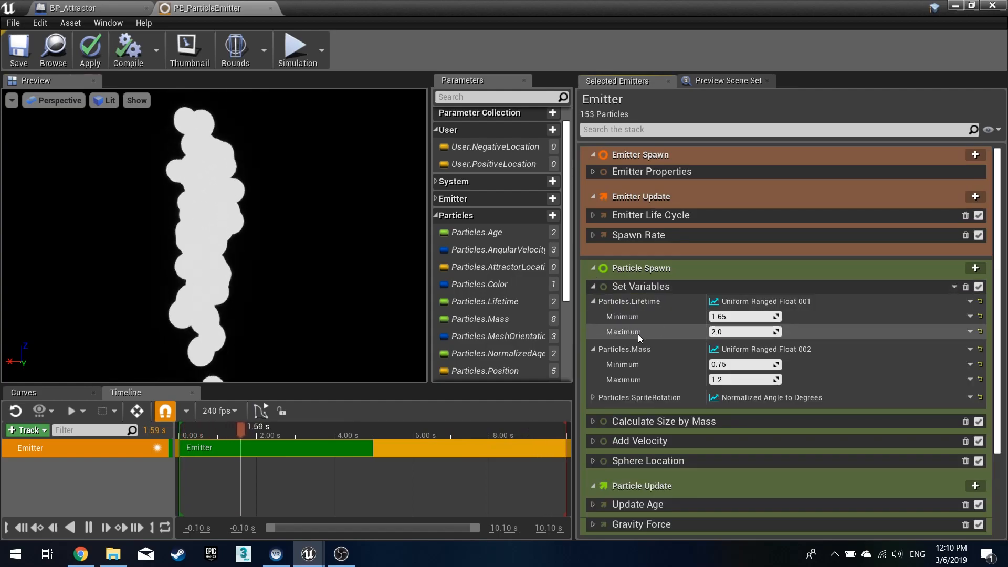
pyautogui.click(593, 350)
pyautogui.click(592, 302)
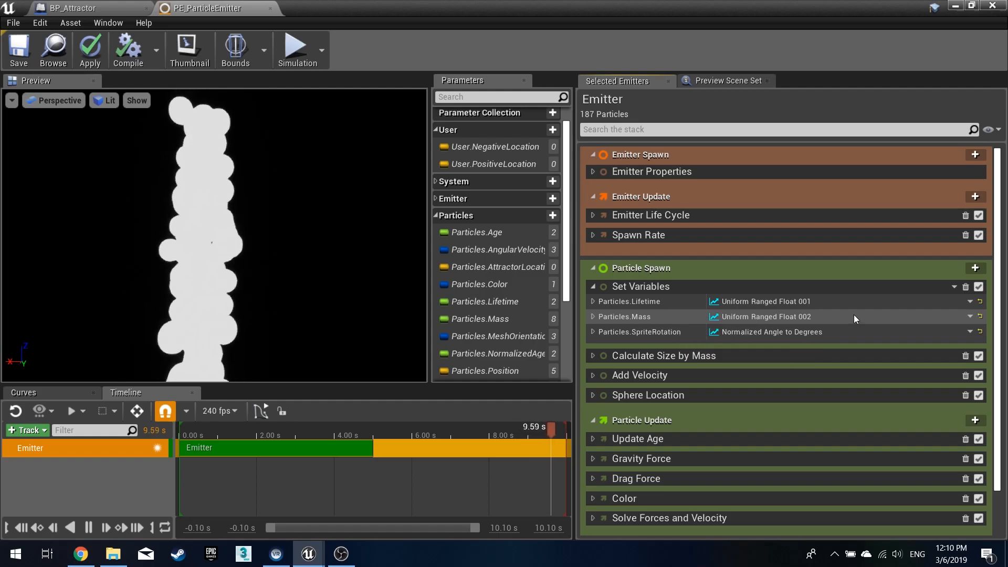
pyautogui.click(969, 317)
pyautogui.click(819, 122)
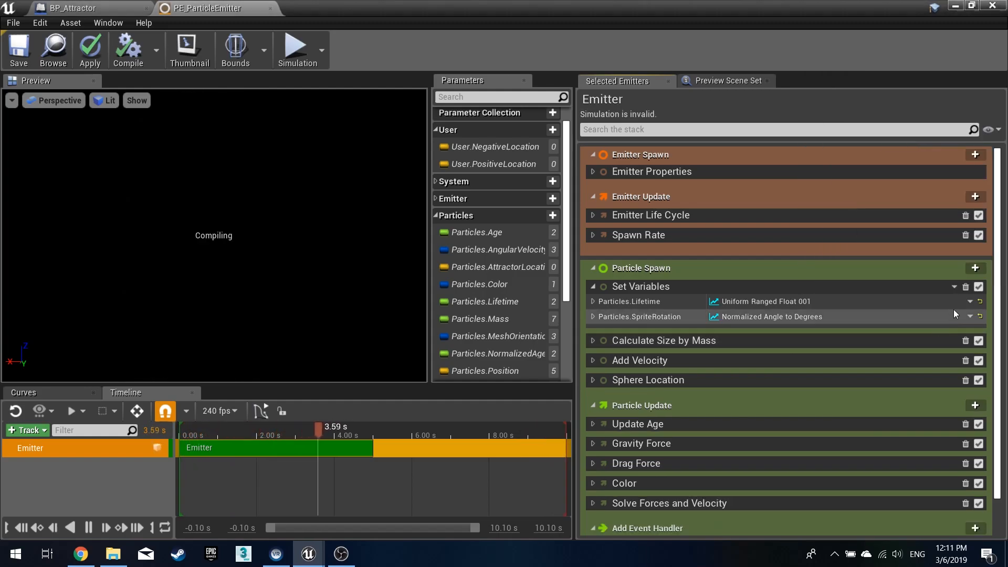
pyautogui.click(969, 316)
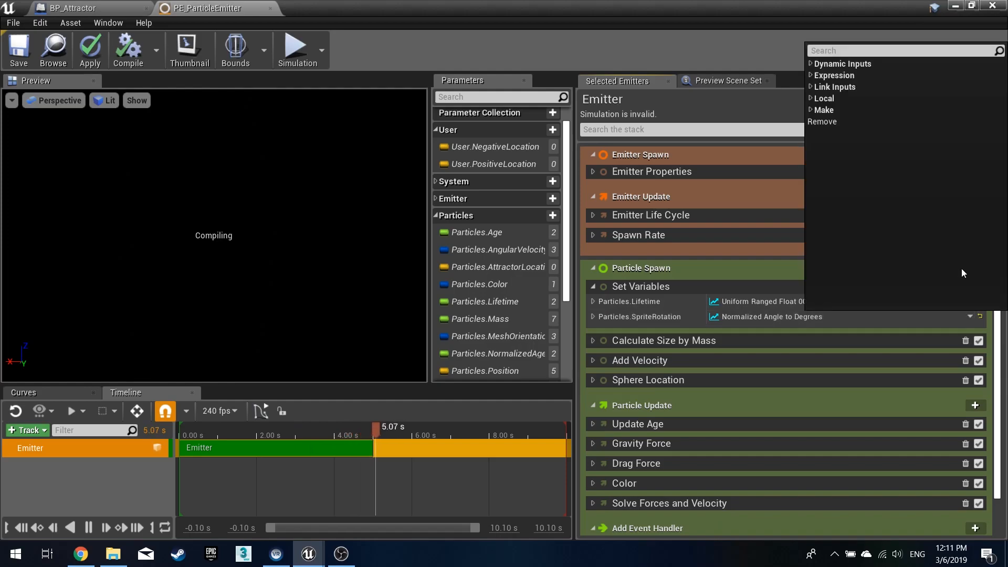
pyautogui.click(860, 121)
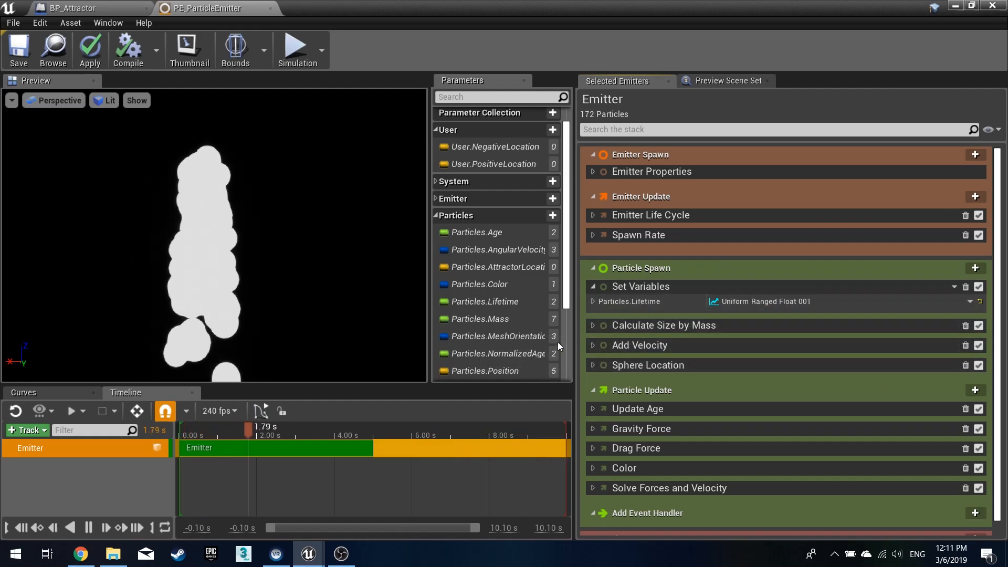
pyautogui.scroll(-3, 502, 348)
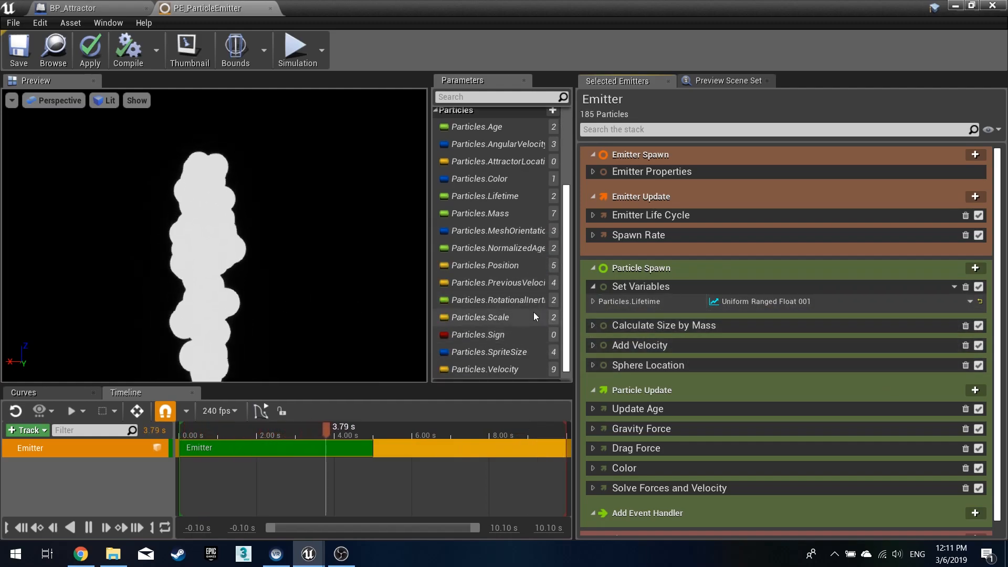
# - Replace Particles.Lifetime in Set Variables with a local value of 5.0
pyautogui.scroll(-1, 511, 367)
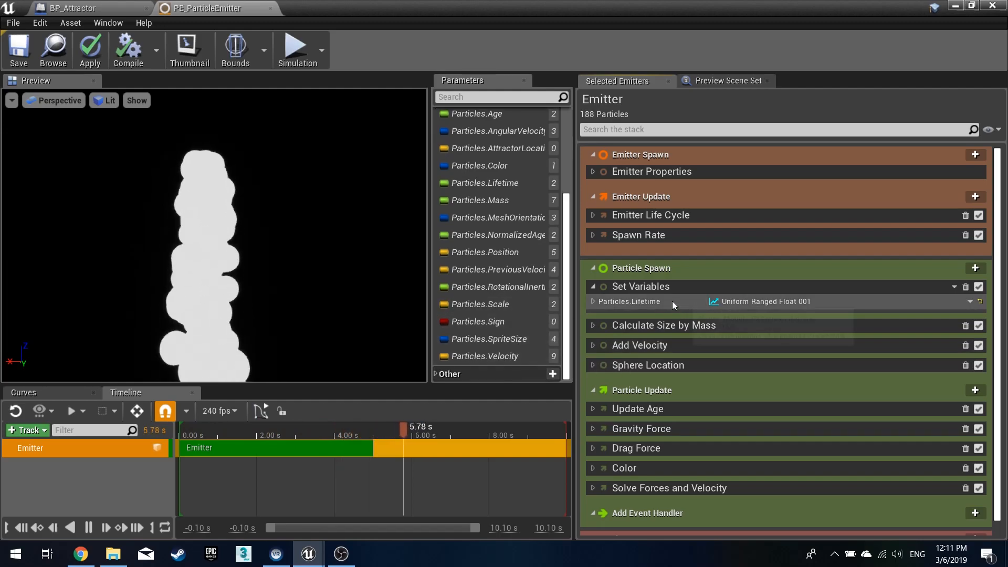
pyautogui.click(594, 300)
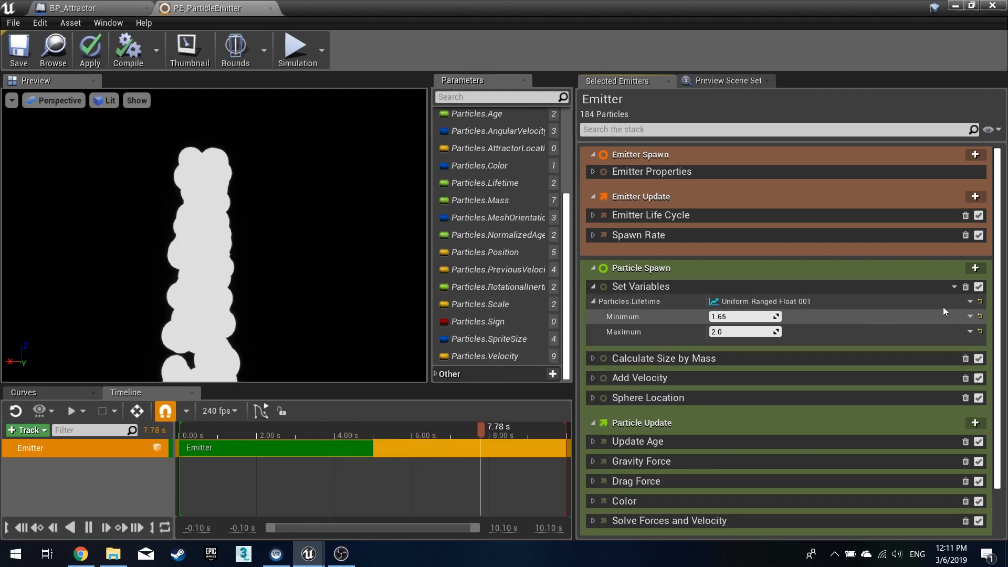
pyautogui.click(970, 302)
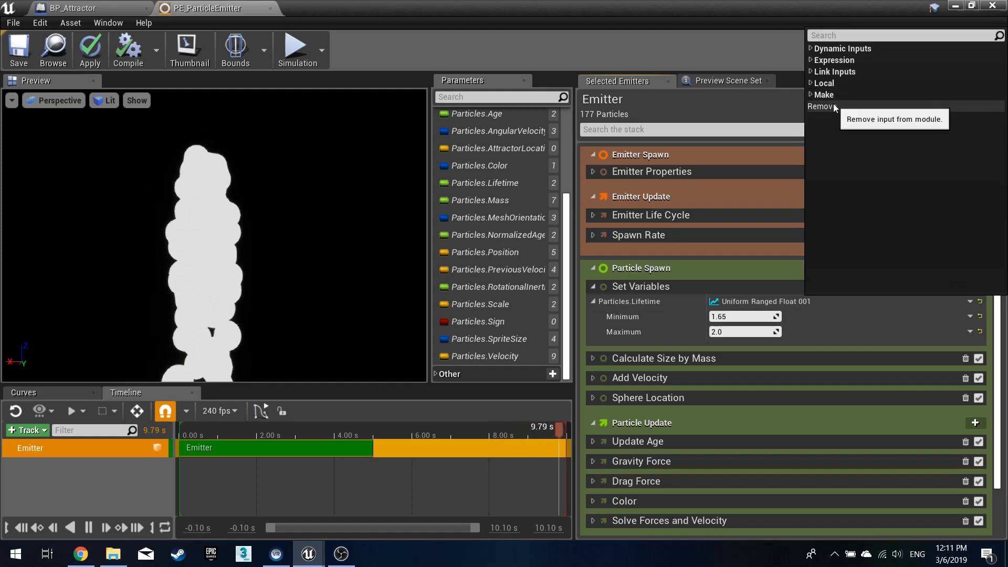
pyautogui.click(814, 84)
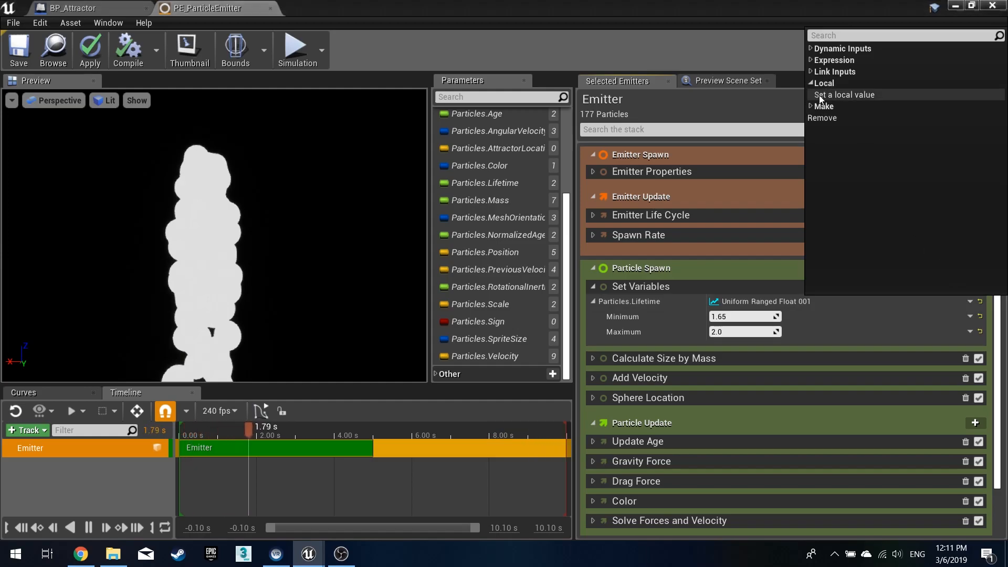
pyautogui.click(823, 96)
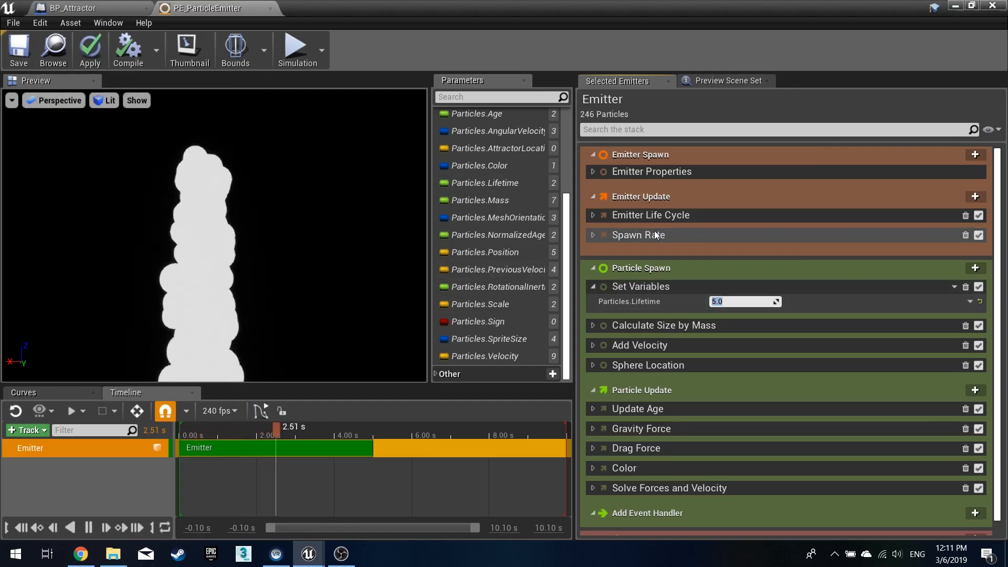
# - Add Particles.Scale from the parameters list to the Set Variables module
pyautogui.click(585, 286)
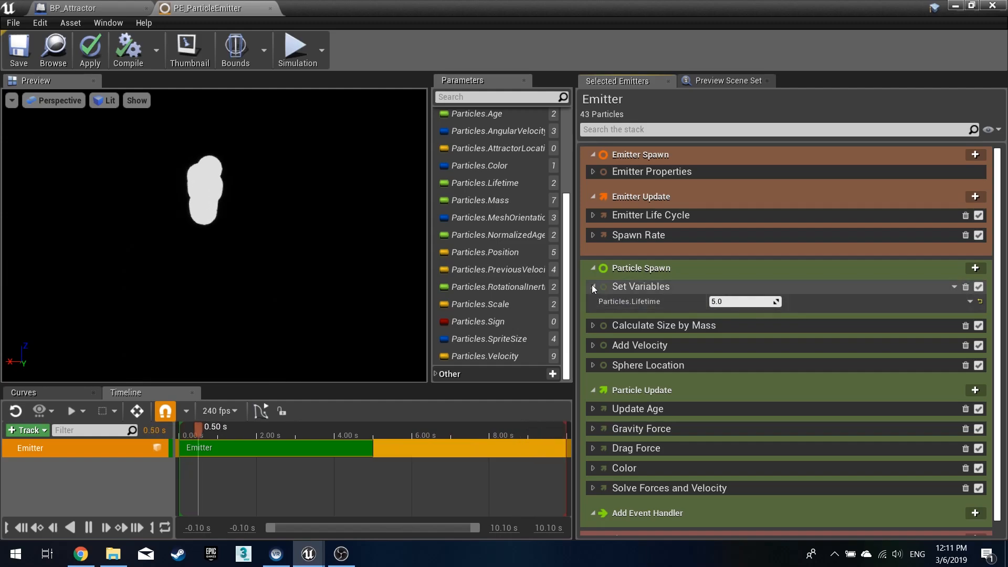
pyautogui.moveTo(496, 302); pyautogui.dragTo(636, 288)
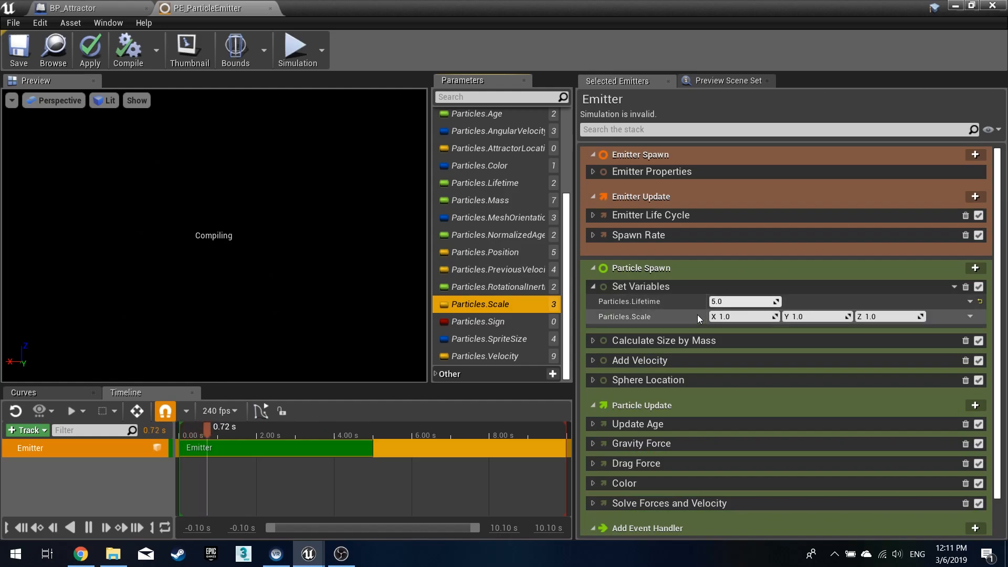
# - Set Particles.Scale to a Vector from Float input with a value of 0.3
pyautogui.click(968, 316)
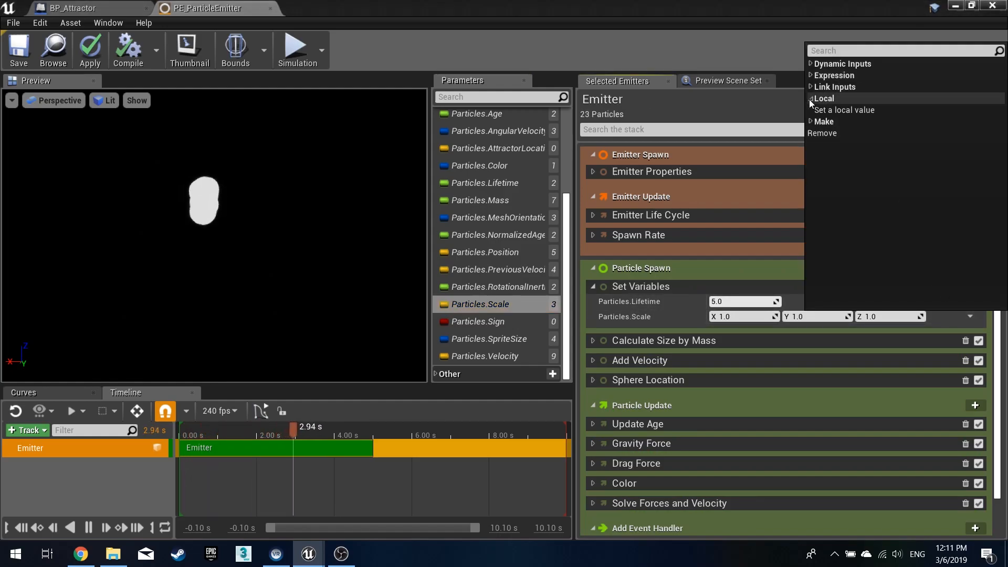
pyautogui.write('float')
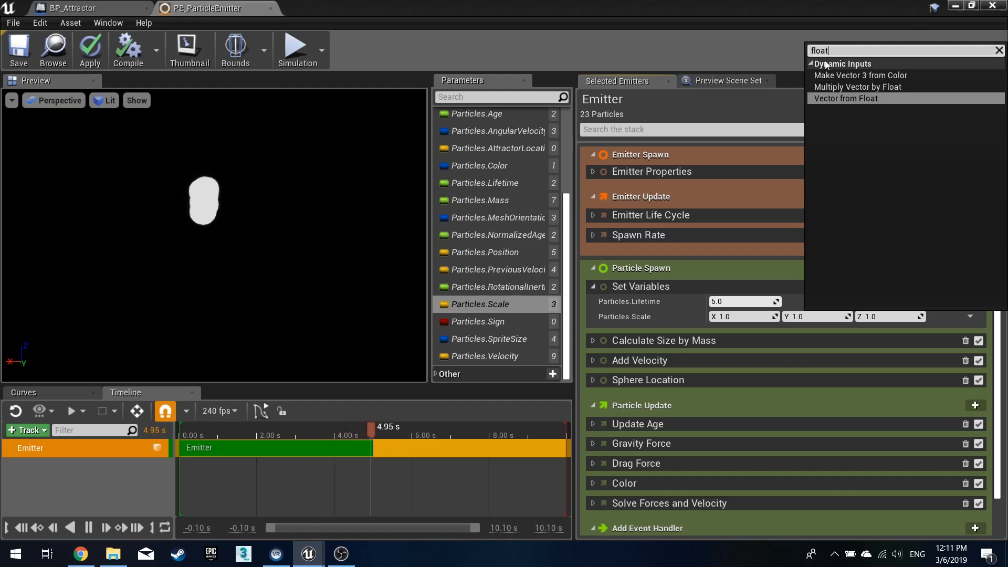
pyautogui.click(844, 99)
pyautogui.click(745, 332)
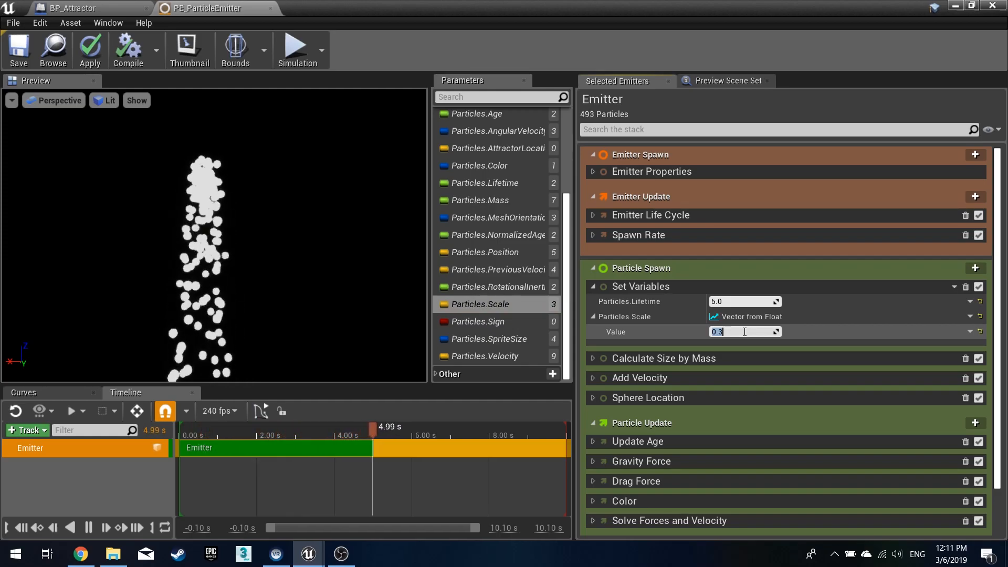
pyautogui.moveTo(269, 228); pyautogui.dragTo(291, 242, button='middle')
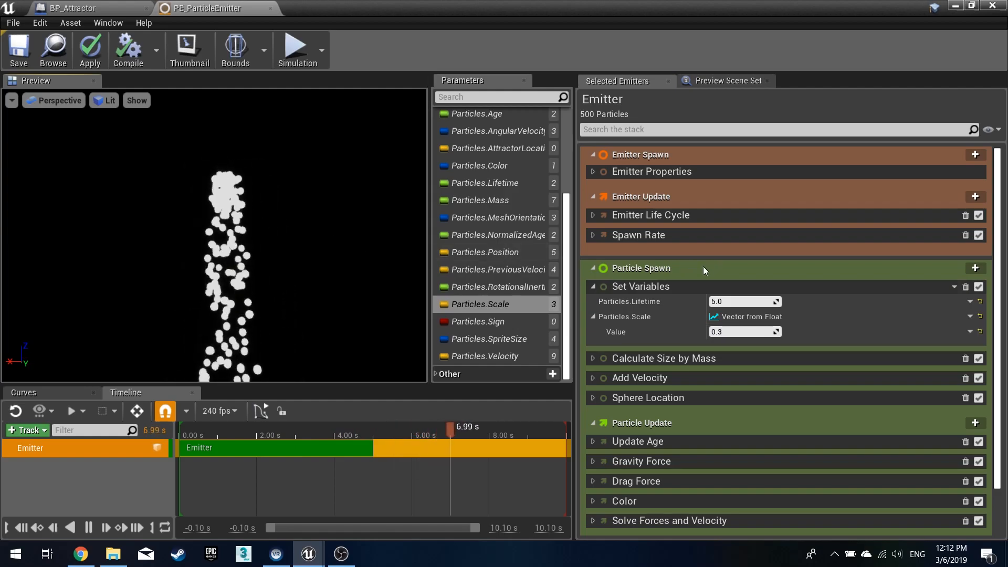
# - Delete the Calculate Size by Mass module from Particle Spawn
pyautogui.click(593, 287)
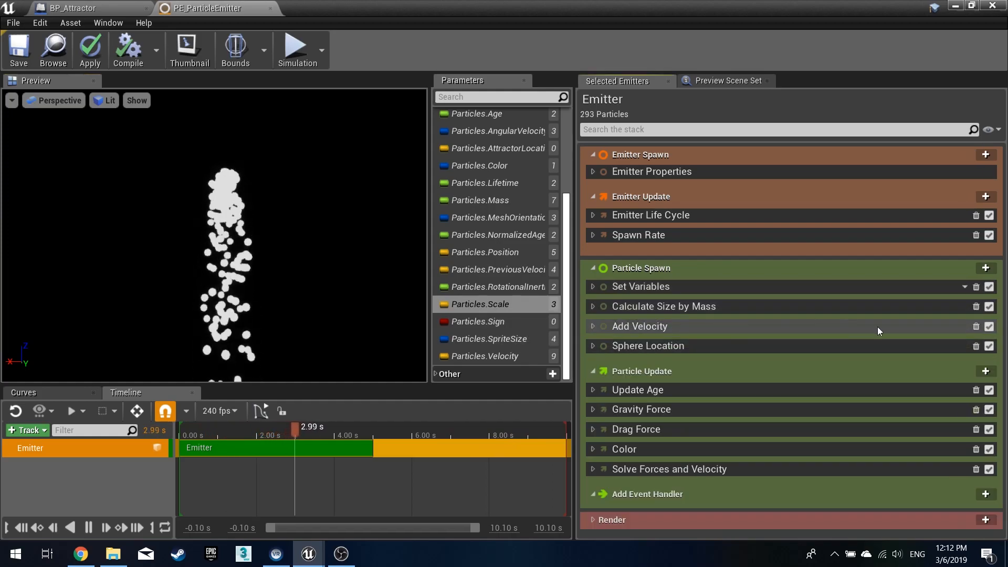
pyautogui.click(975, 307)
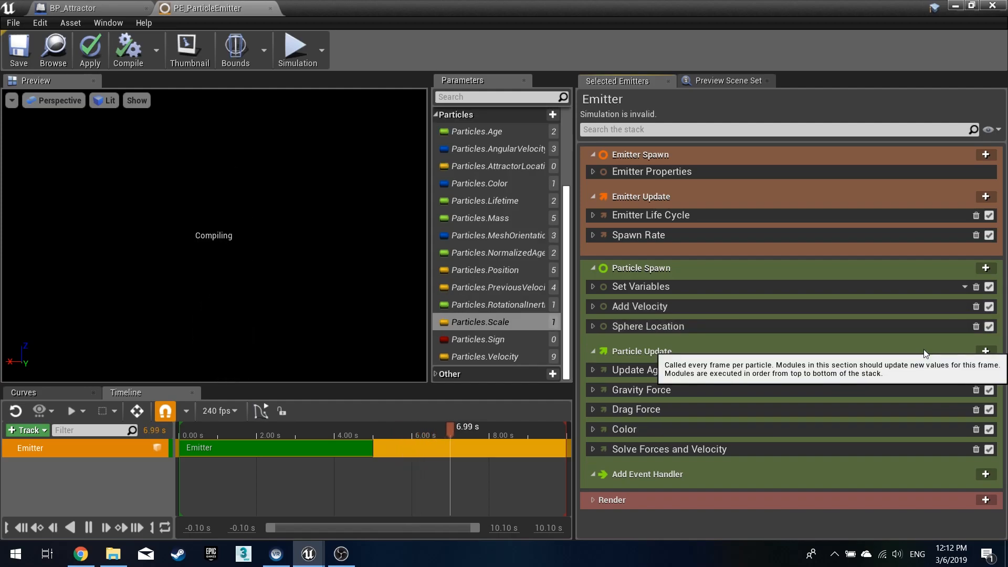
# - Set Add Velocity's minimum to X -25, Y -25, Z 1000 and maximum to X 25, Y 25, Z 1000
pyautogui.click(593, 326)
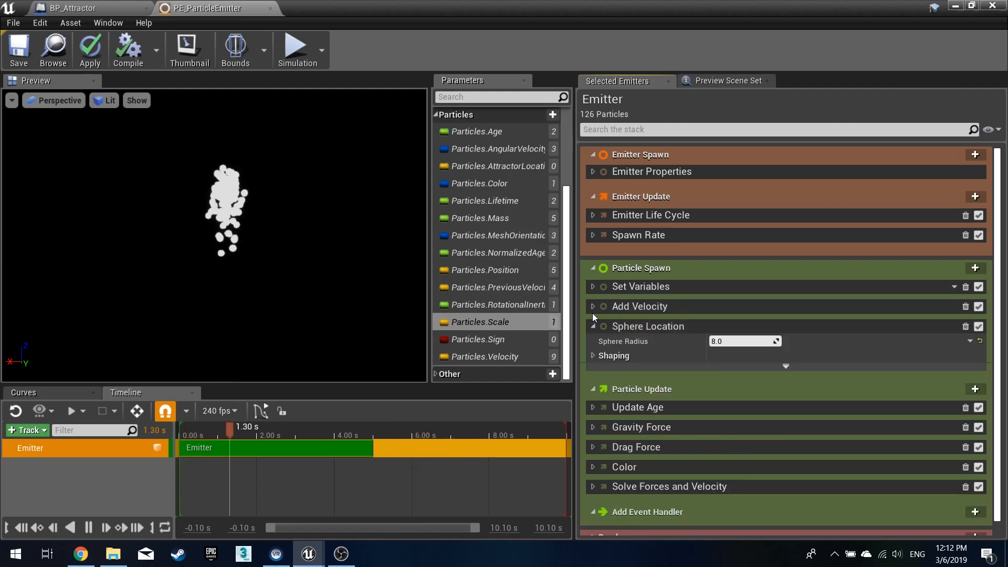
pyautogui.click(593, 309)
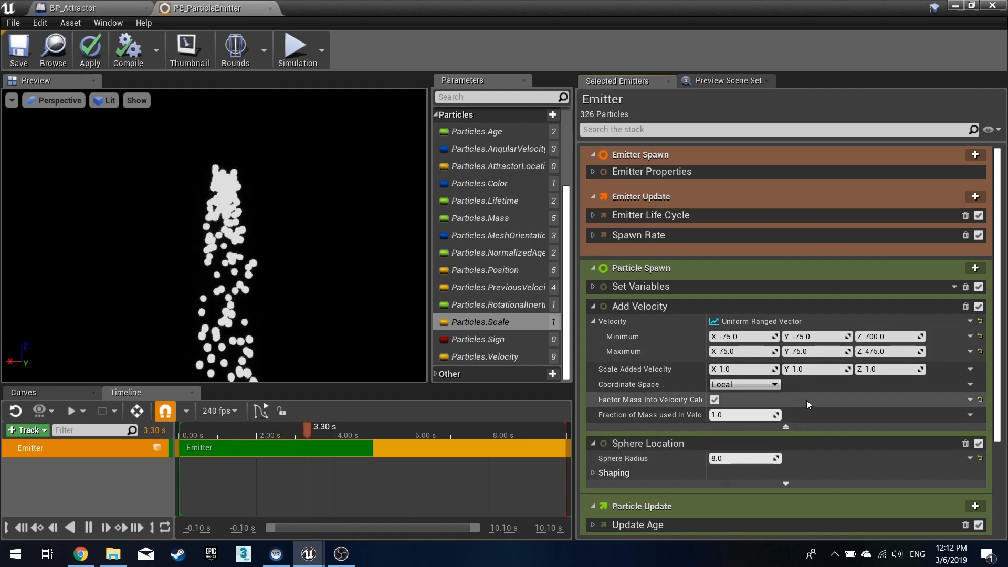
pyautogui.scroll(-1, 803, 401)
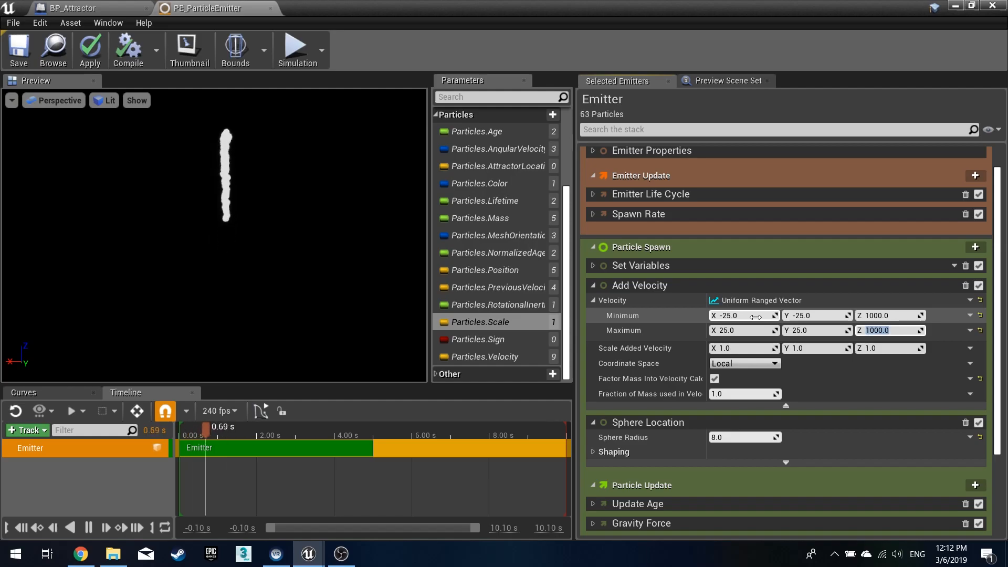
pyautogui.click(594, 300)
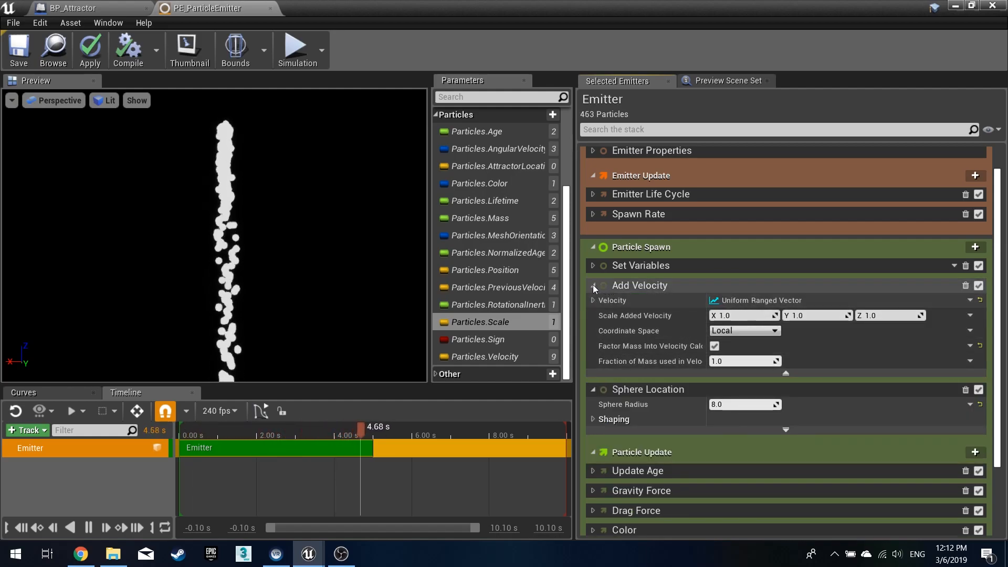
pyautogui.click(594, 286)
# - Set the Sphere Location radius to 10
pyautogui.click(749, 330)
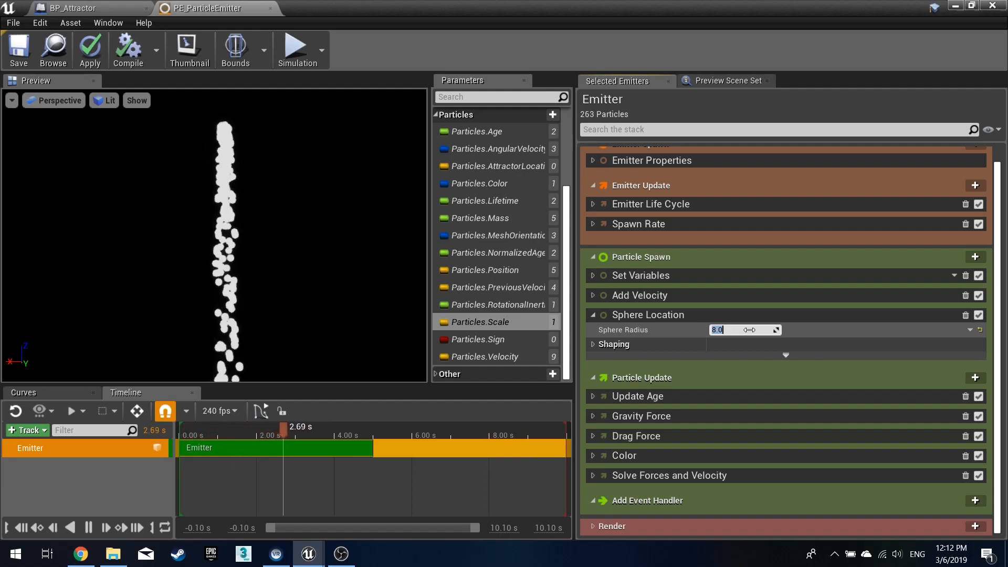
pyautogui.write('10')
pyautogui.press('Return')
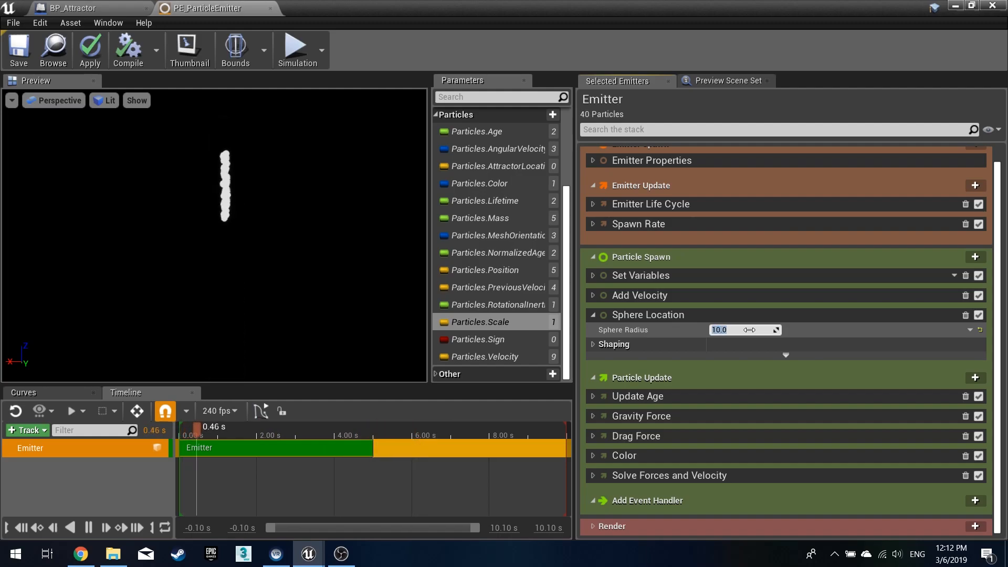
pyautogui.click(593, 315)
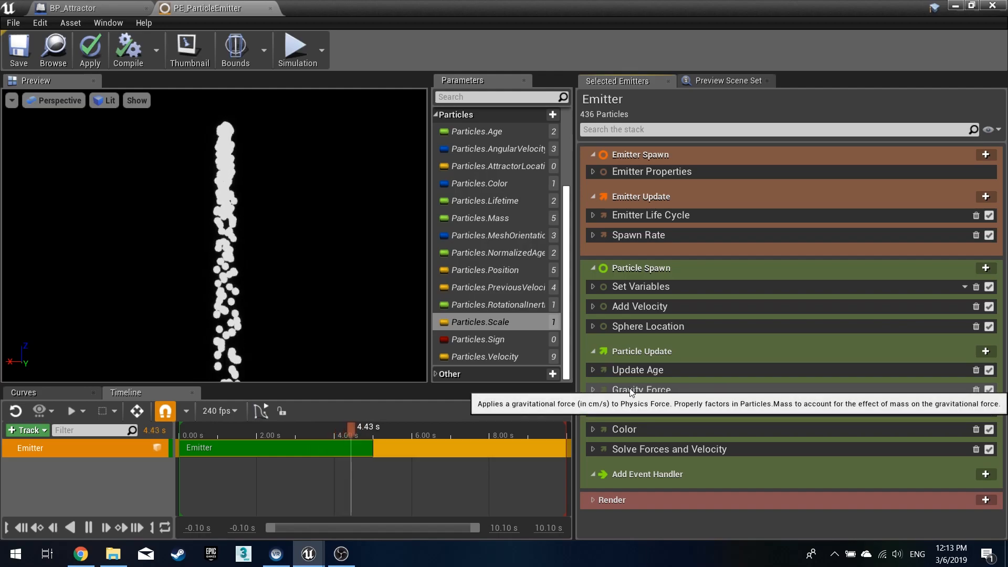
# - Delete the Drag Force and Color modules from Particle Update
pyautogui.click(593, 390)
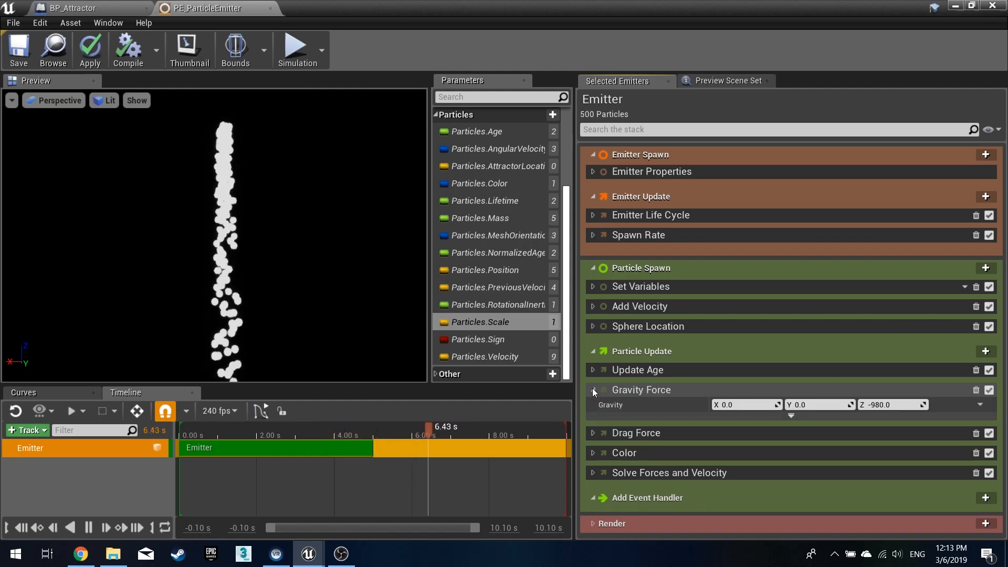
pyautogui.click(593, 390)
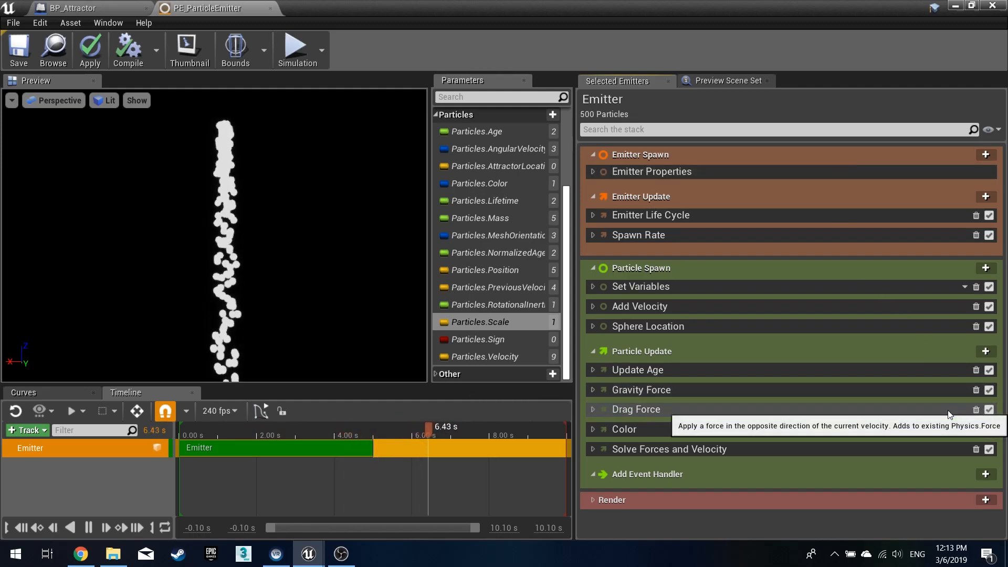
pyautogui.click(976, 410)
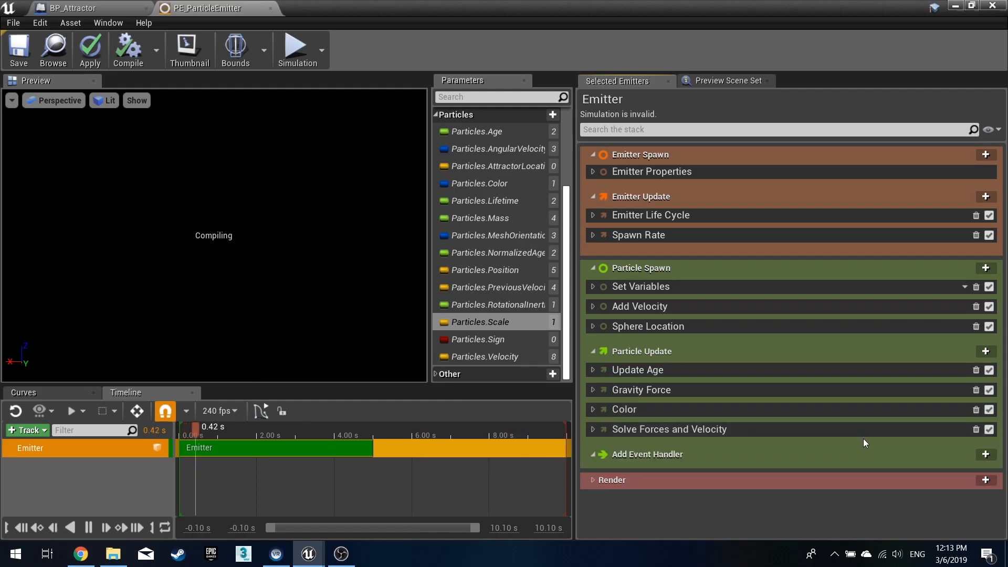
pyautogui.click(976, 410)
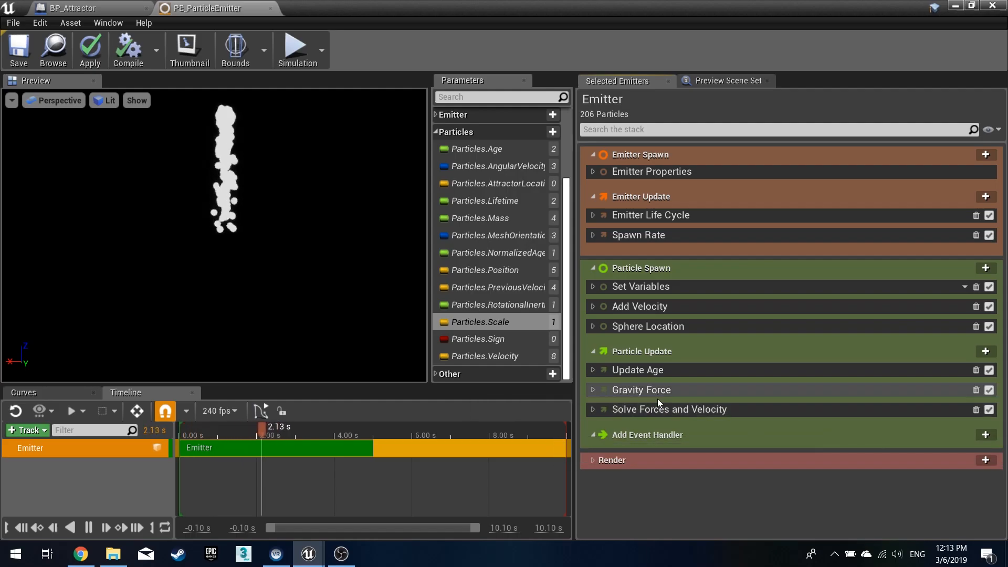
# - Add a Point Attraction Force module to Particle Update and fix its ordering relative to Solve Forces and Velocity
pyautogui.click(985, 353)
pyautogui.write('att')
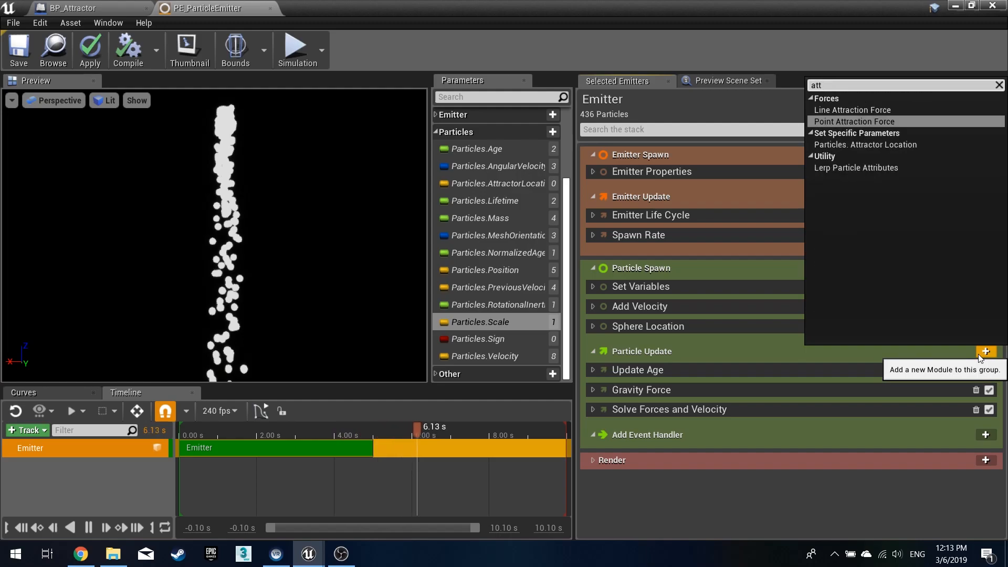
pyautogui.click(909, 121)
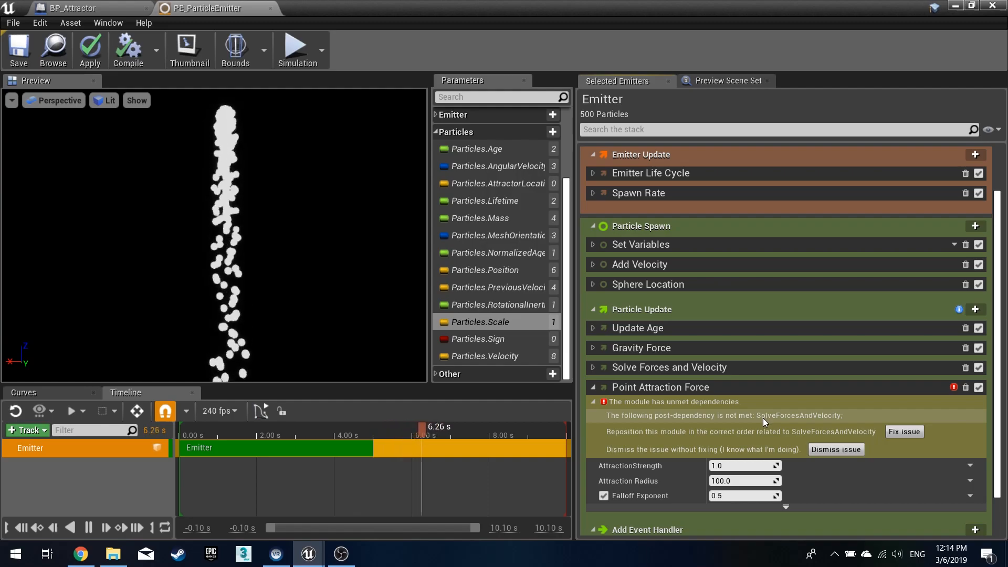
pyautogui.click(901, 432)
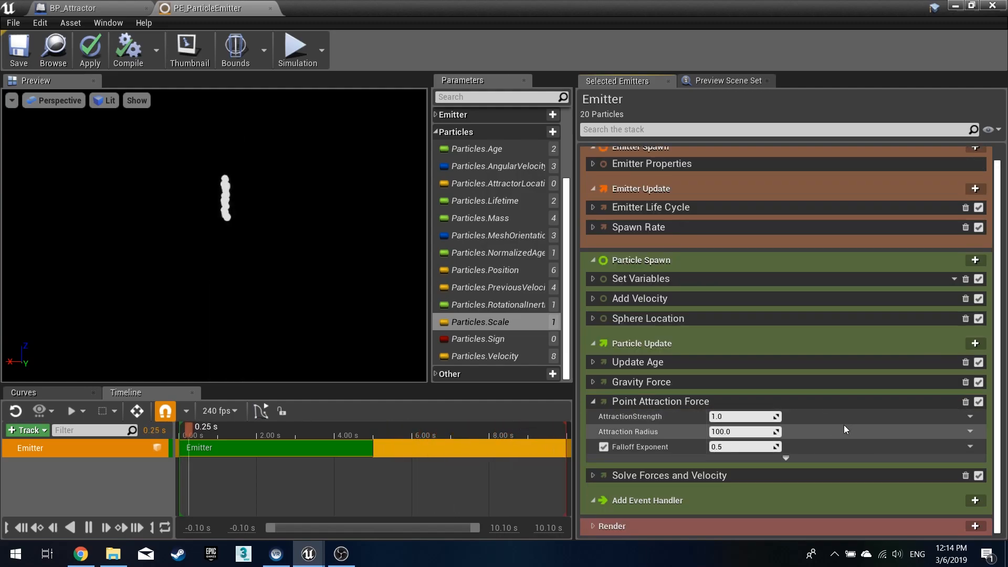
# - Link the attraction force's AttractorPosition to the Particles.AttractorLocation parameter
pyautogui.click(786, 458)
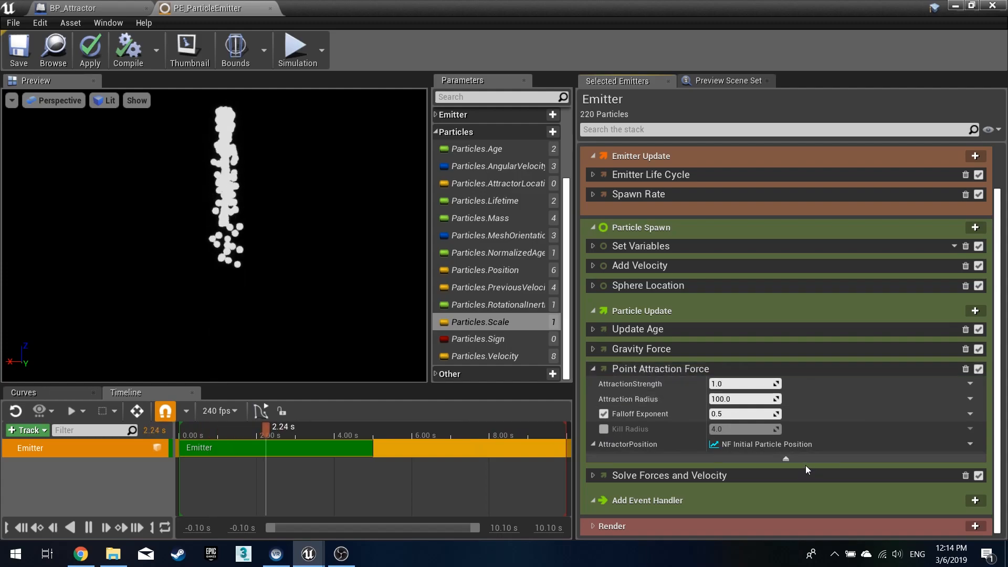
pyautogui.click(505, 182)
pyautogui.moveTo(506, 182); pyautogui.dragTo(763, 447)
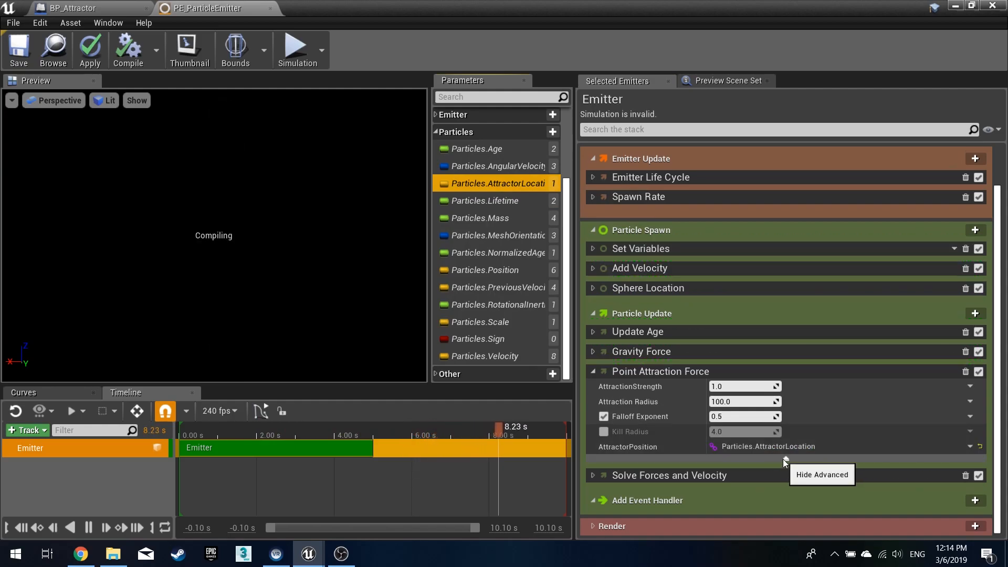
# - Set the attraction strength to 5 and the attraction radius to 500
pyautogui.click(741, 387)
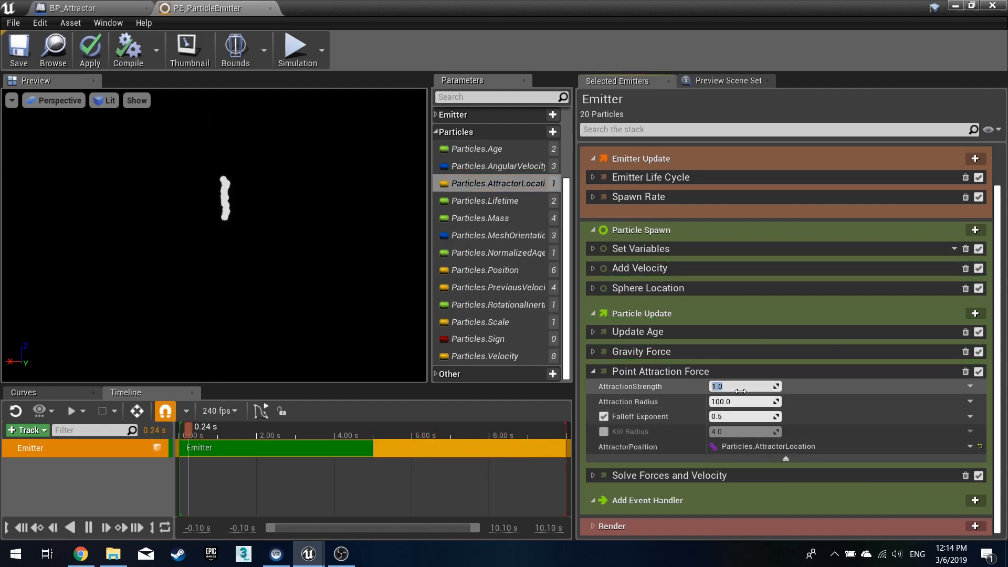
pyautogui.write('5')
pyautogui.press('Return')
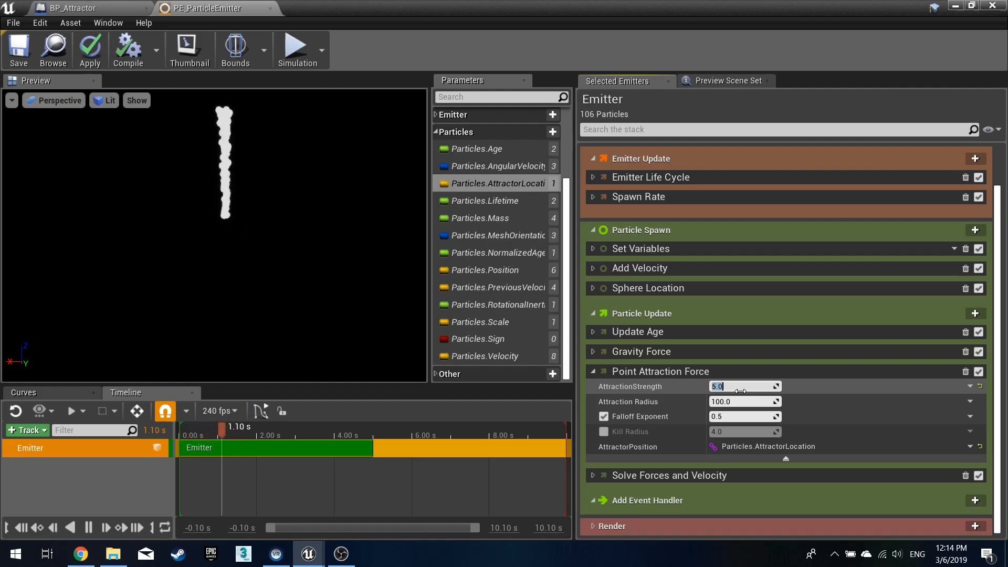
pyautogui.press('Tab')
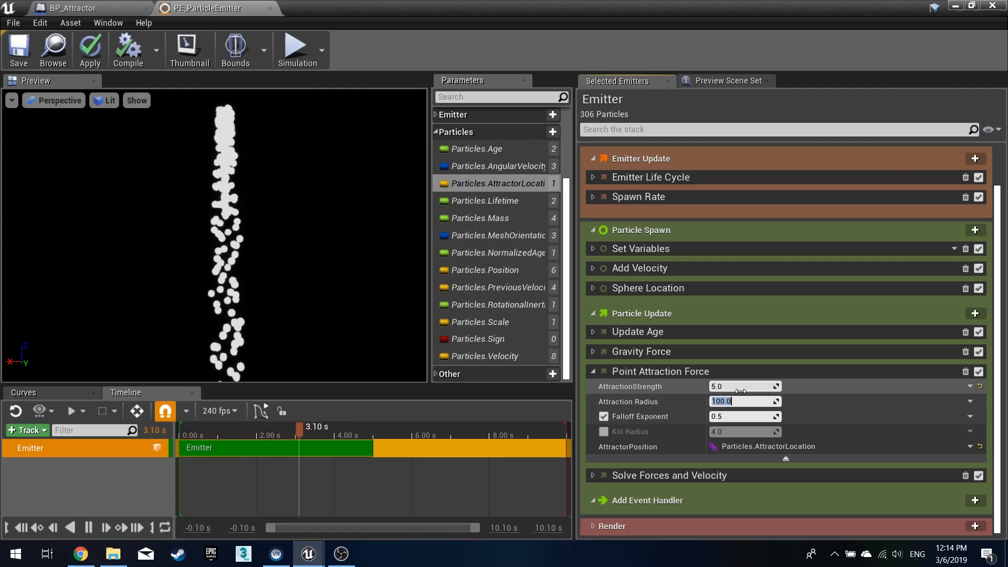
pyautogui.write('500')
pyautogui.press('Return')
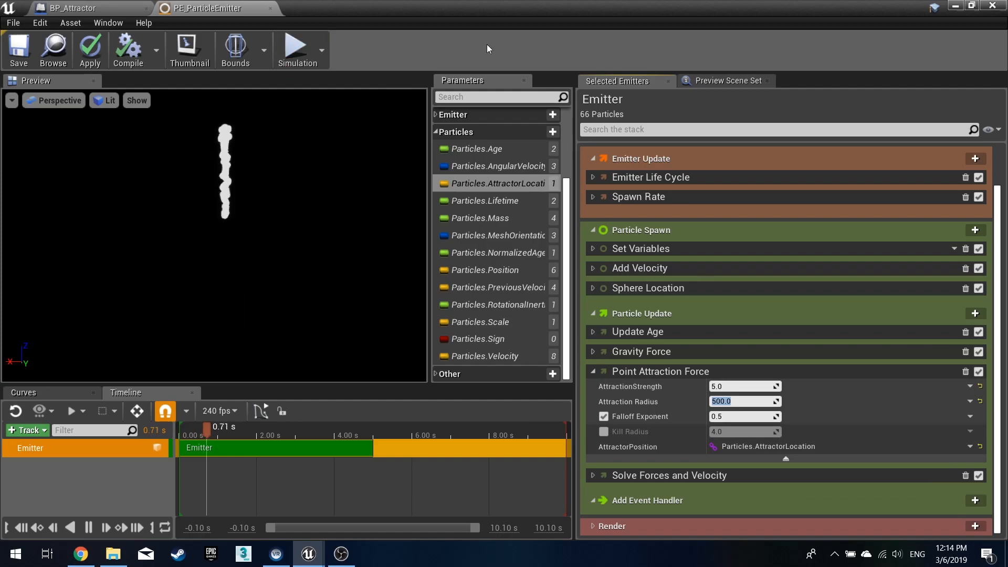
# - Open the MS_SetColor, MS_SetDestination and MS_SetSign module scripts from the Tutorial folder
pyautogui.click(953, 9)
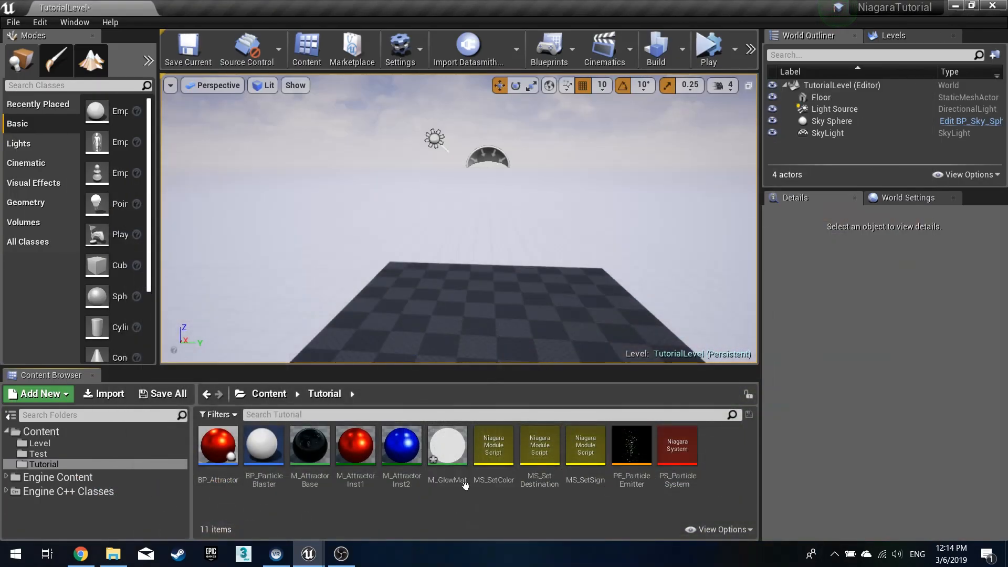
pyautogui.click(492, 451)
pyautogui.keyDown('shift'); pyautogui.click(591, 465); pyautogui.keyUp('shift')
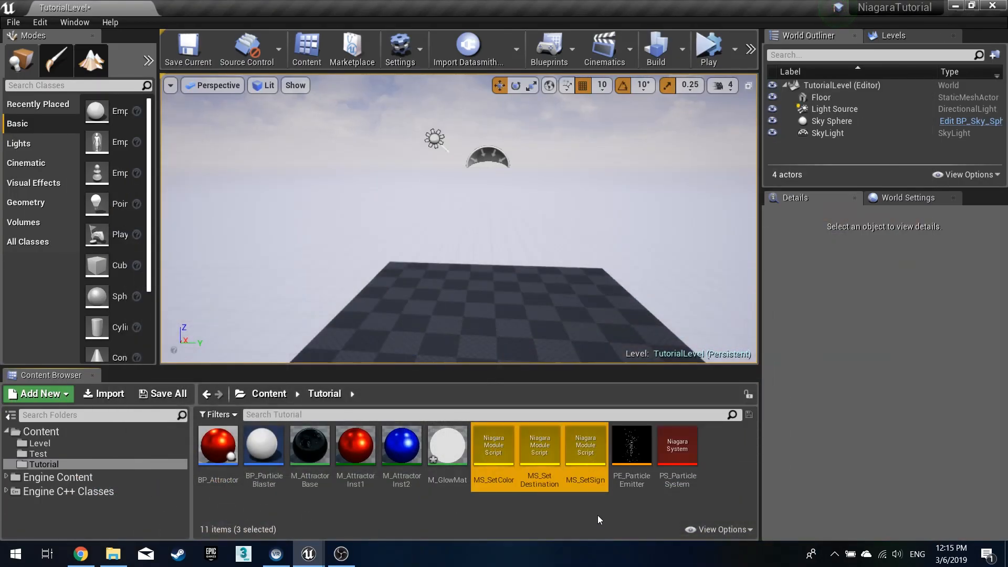
pyautogui.press('Return')
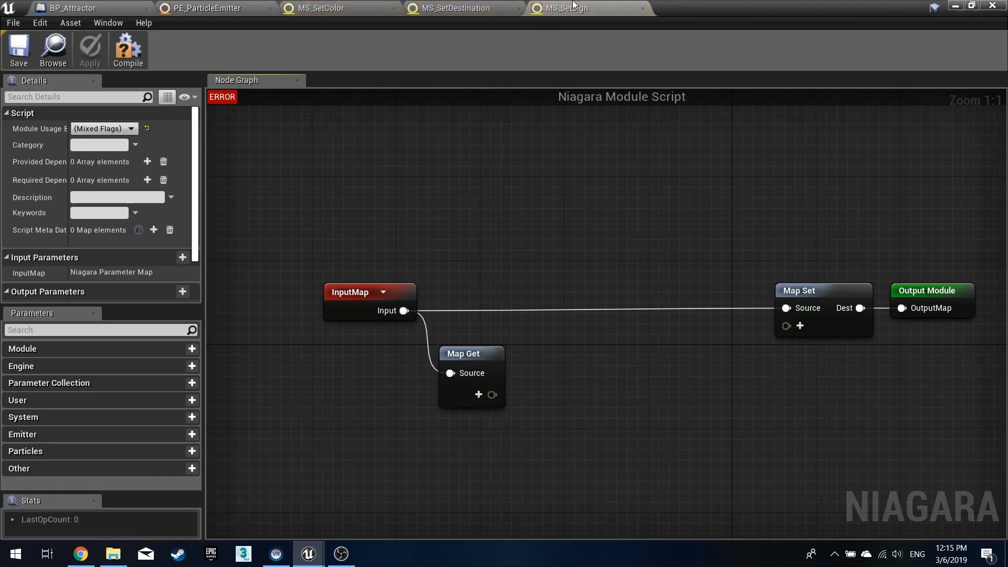
# - Delete the unused Map Get node from the MS_SetSign graph
pyautogui.click(136, 42)
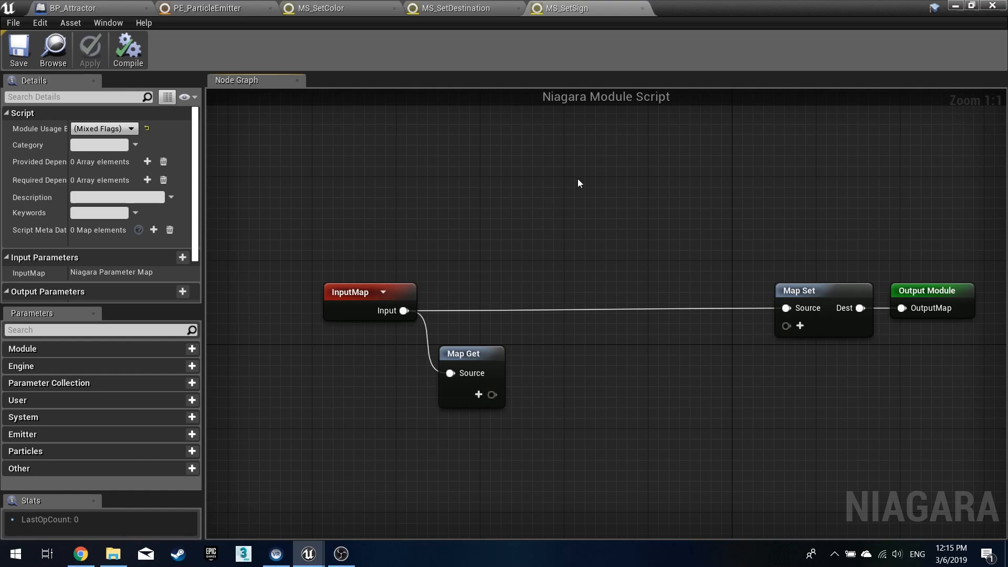
pyautogui.click(496, 369)
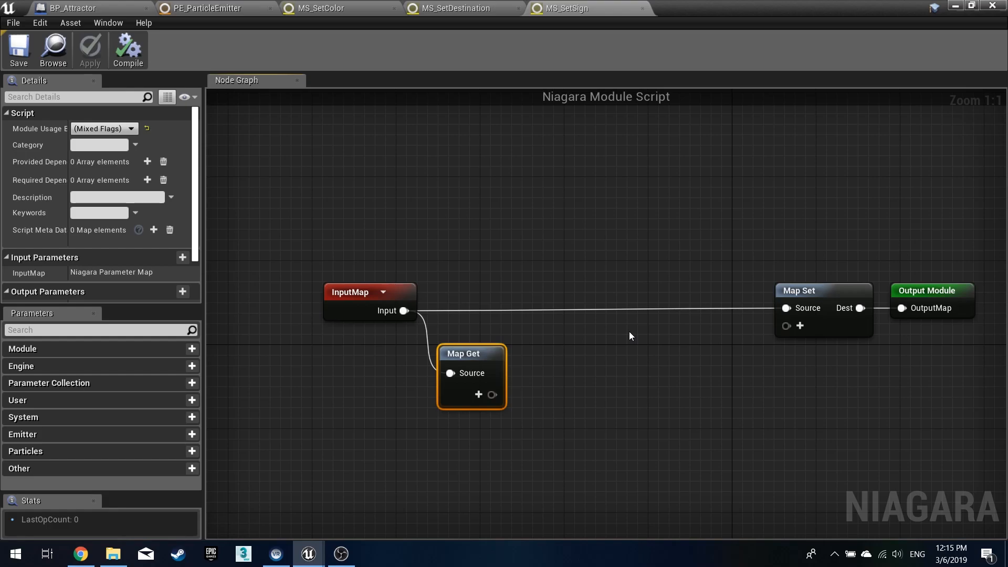
pyautogui.press('Delete')
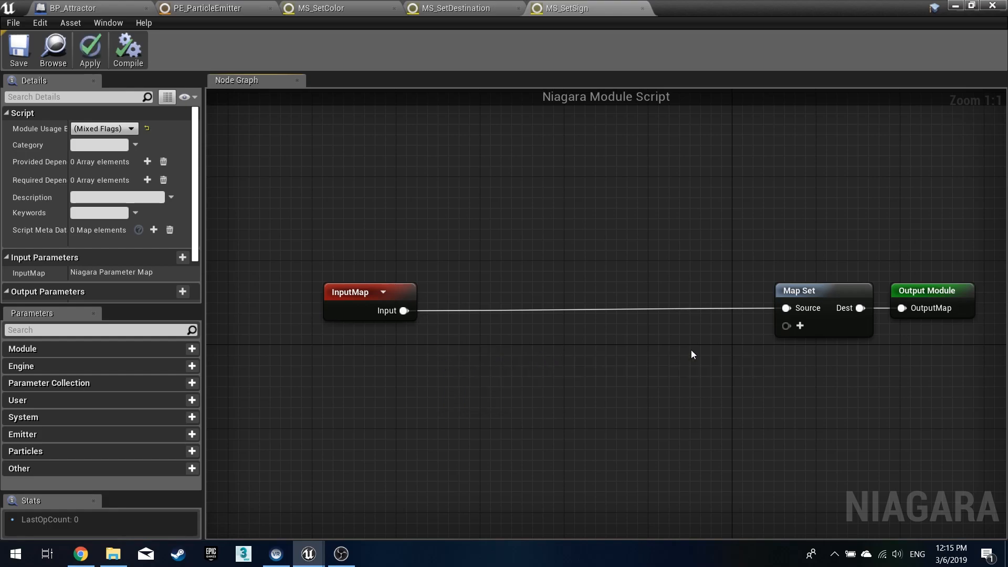
# - Add a bool particle pin to the Map Set node and name it Particles.Sign
pyautogui.click(800, 324)
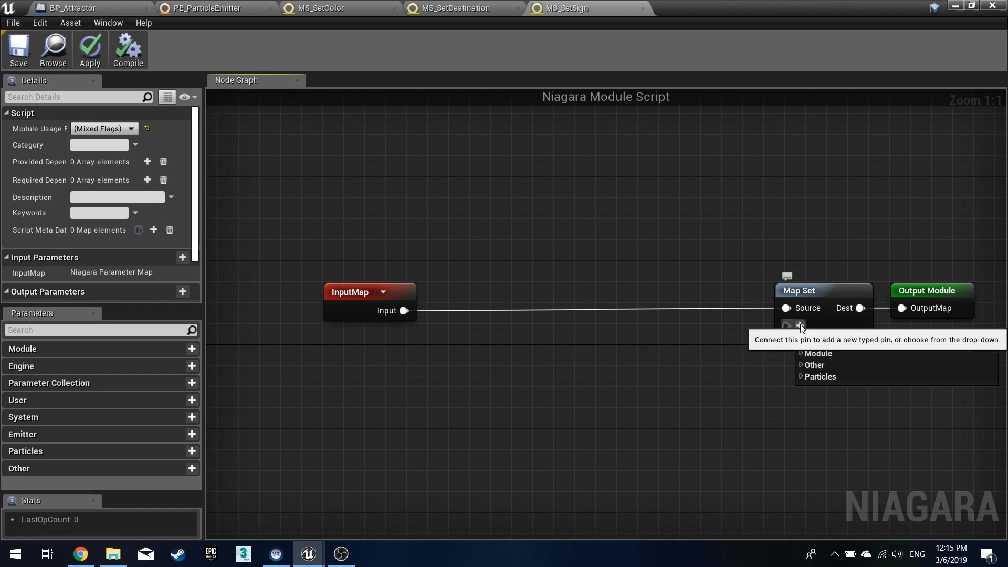
pyautogui.click(807, 377)
pyautogui.click(818, 219)
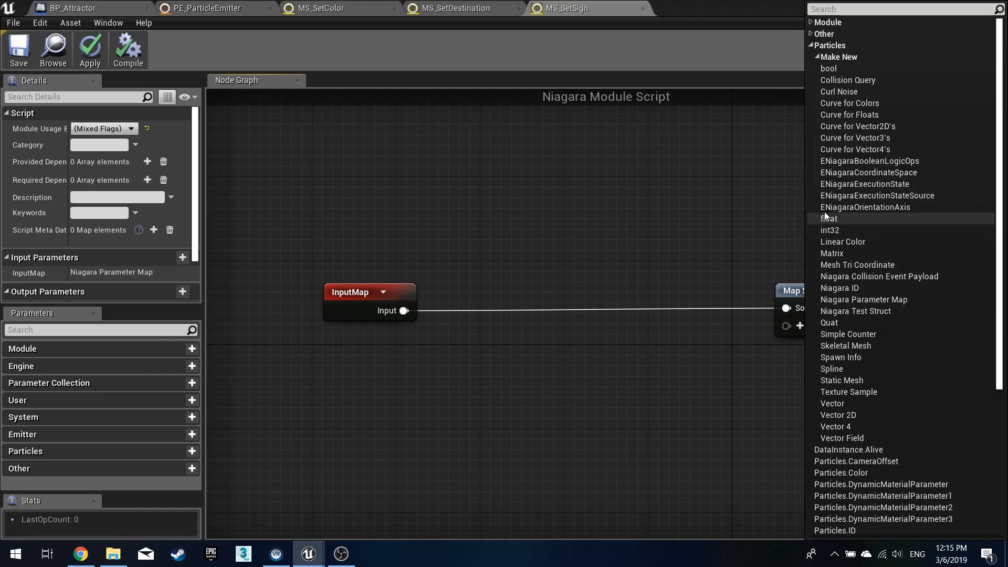
pyautogui.click(841, 68)
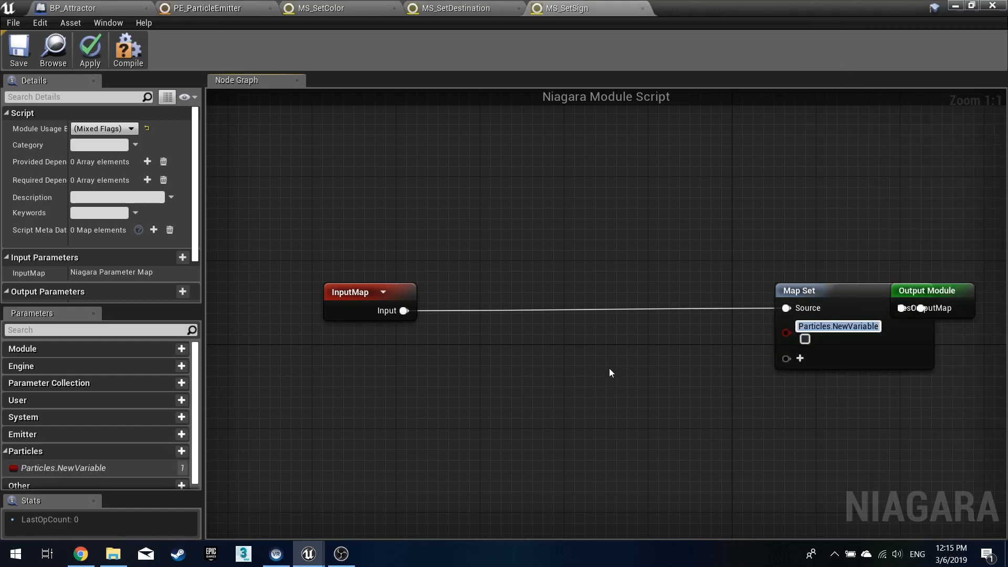
pyautogui.press('Right')
pyautogui.press('BackSpace')
pyautogui.press('BackSpace')
pyautogui.press('BackSpace')
pyautogui.press('BackSpace')
pyautogui.press('BackSpace')
pyautogui.press('BackSpace')
pyautogui.press('BackSpace')
pyautogui.press('BackSpace')
pyautogui.press('BackSpace')
pyautogui.press('BackSpace')
pyautogui.press('BackSpace')
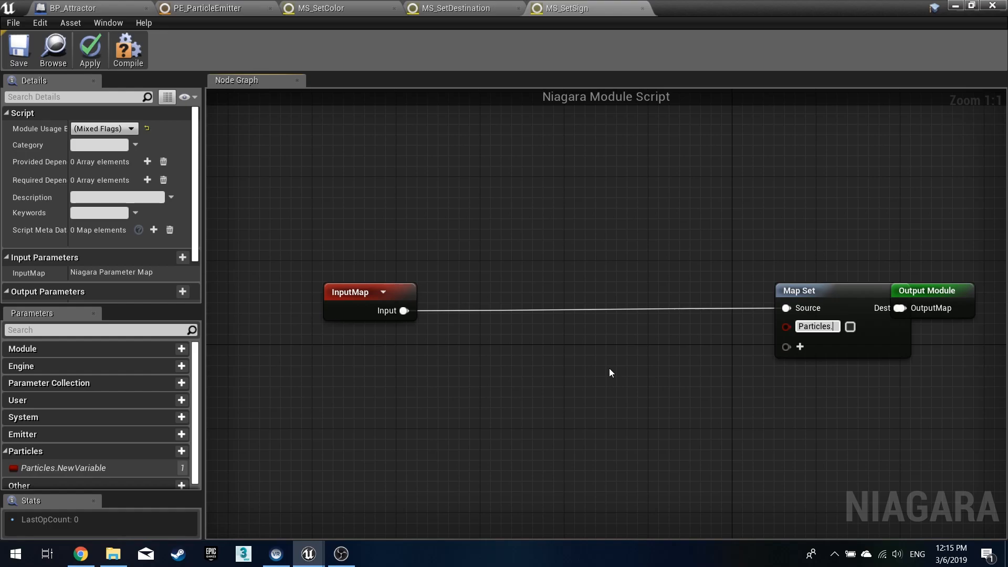
pyautogui.write('Sign')
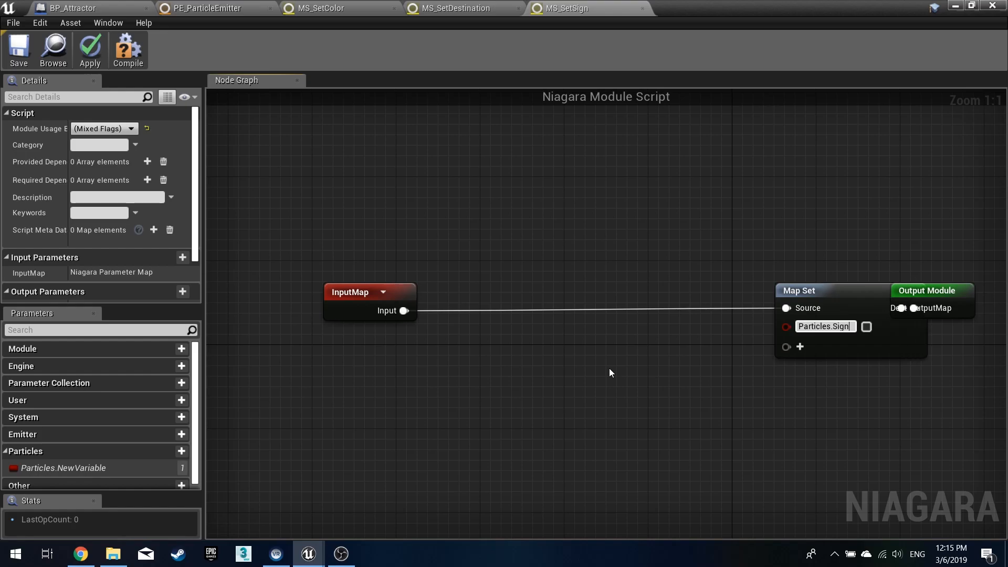
pyautogui.press('Return')
# - Inspect the Particles.Sign parameter in the emitter and the options of the new Sign pin
pyautogui.click(208, 8)
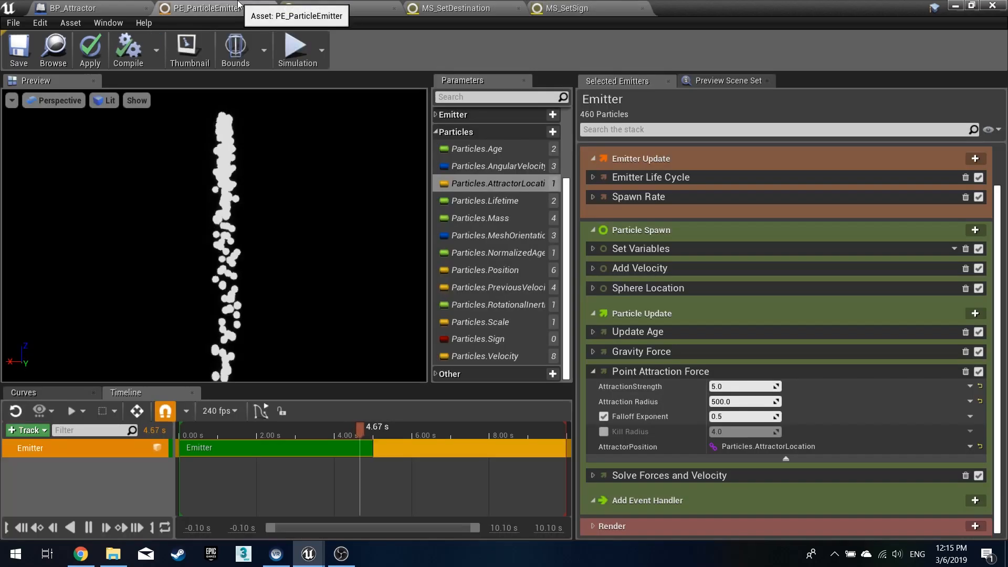
pyautogui.click(491, 340)
pyautogui.click(491, 340)
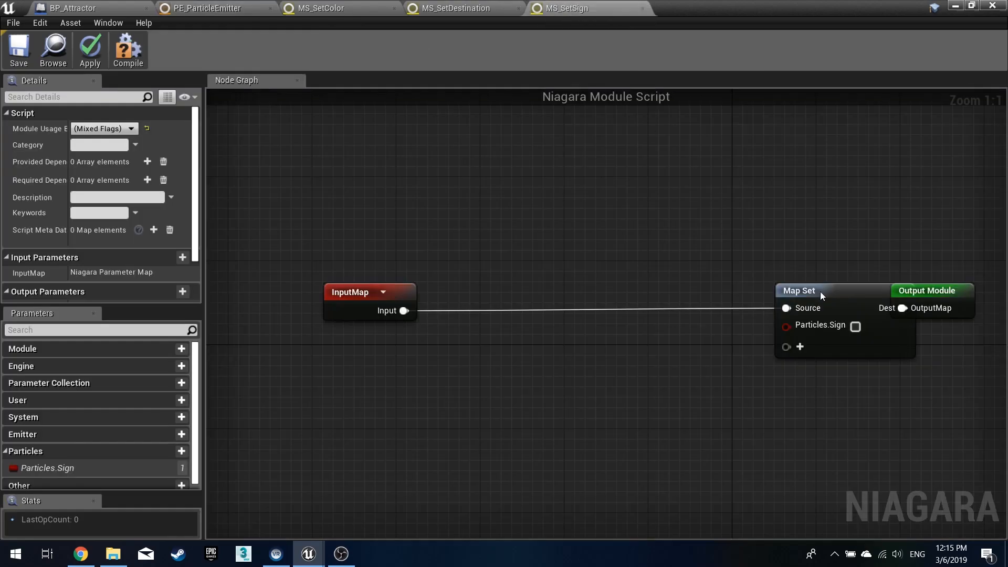
pyautogui.rightClick(836, 330)
pyautogui.click(891, 393)
pyautogui.press('Escape')
pyautogui.press('Escape')
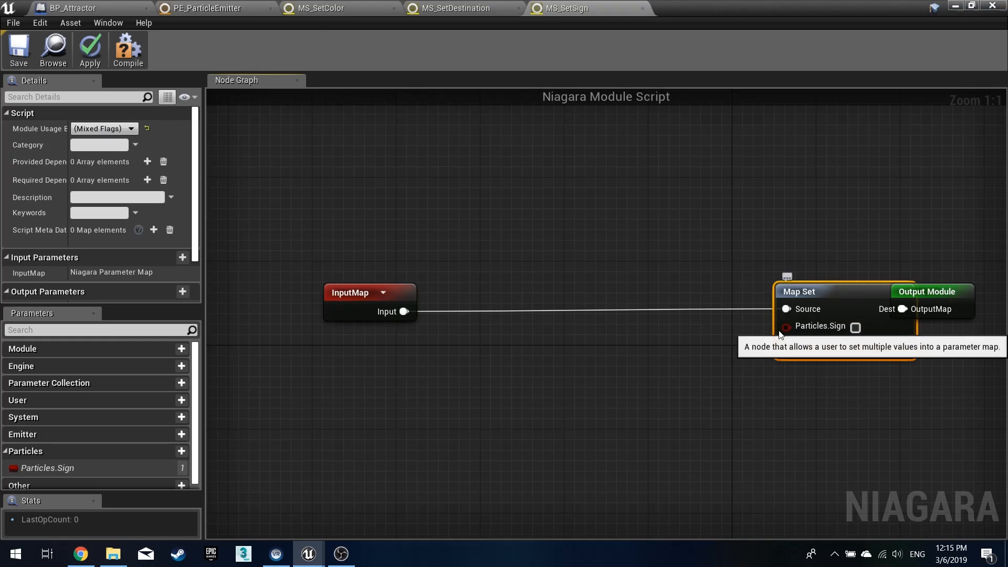
# - Insert a Random Bool node and connect its output to the Map Set's Particles.Sign pin
pyautogui.moveTo(947, 291); pyautogui.dragTo(976, 292)
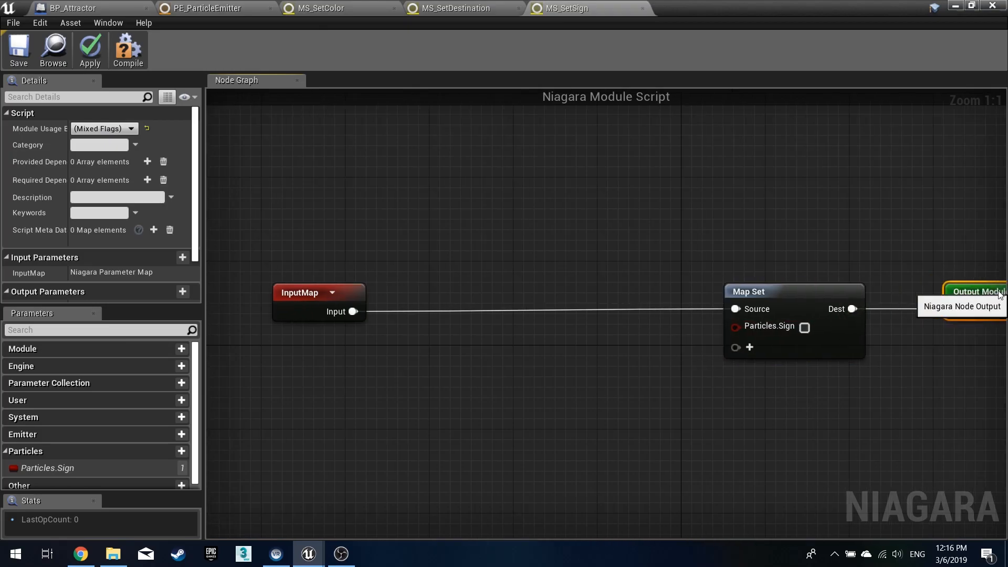
pyautogui.moveTo(284, 291); pyautogui.dragTo(568, 292)
pyautogui.click(697, 325)
pyautogui.moveTo(711, 327); pyautogui.dragTo(608, 362)
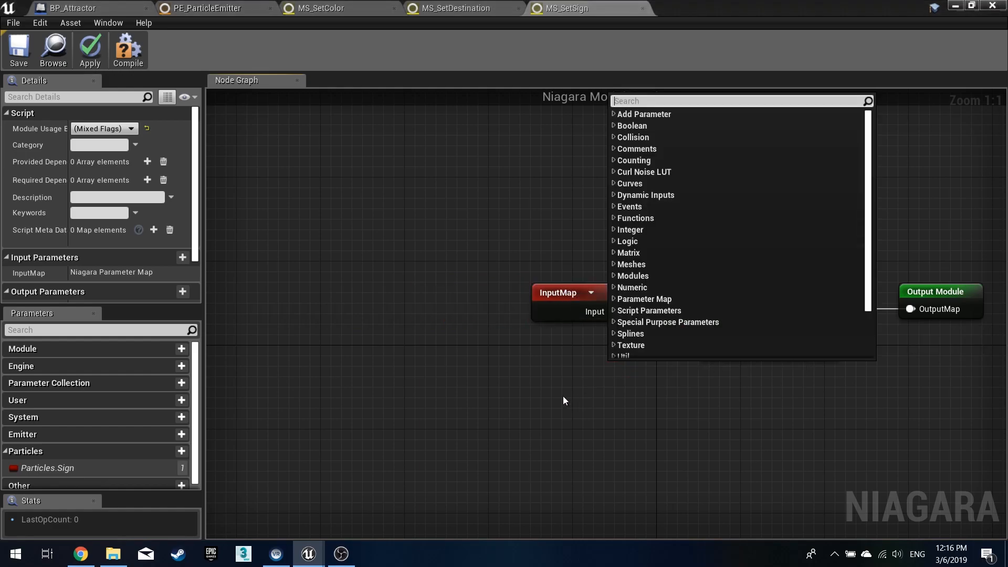
pyautogui.write('r')
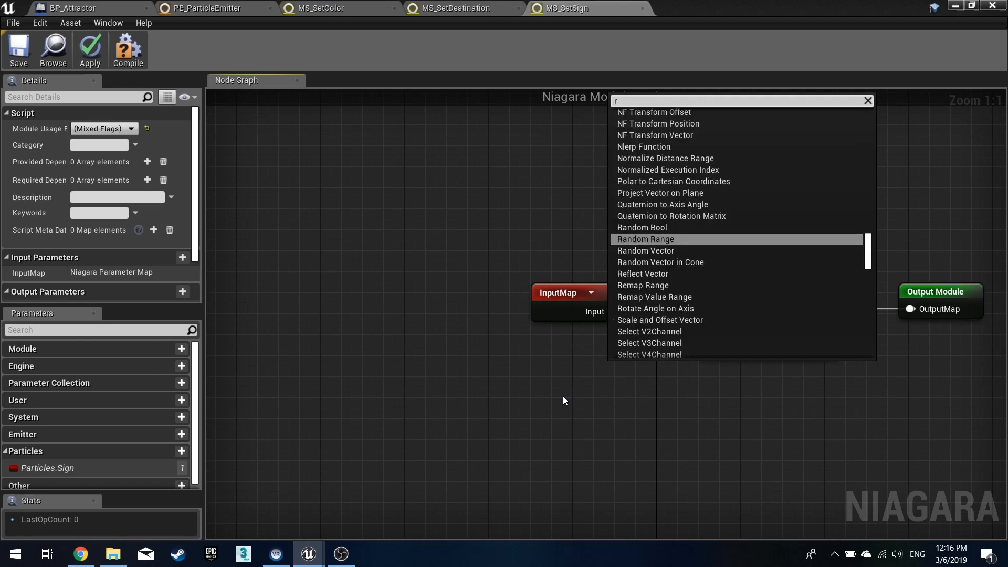
pyautogui.write('andom bool')
pyautogui.press('Return')
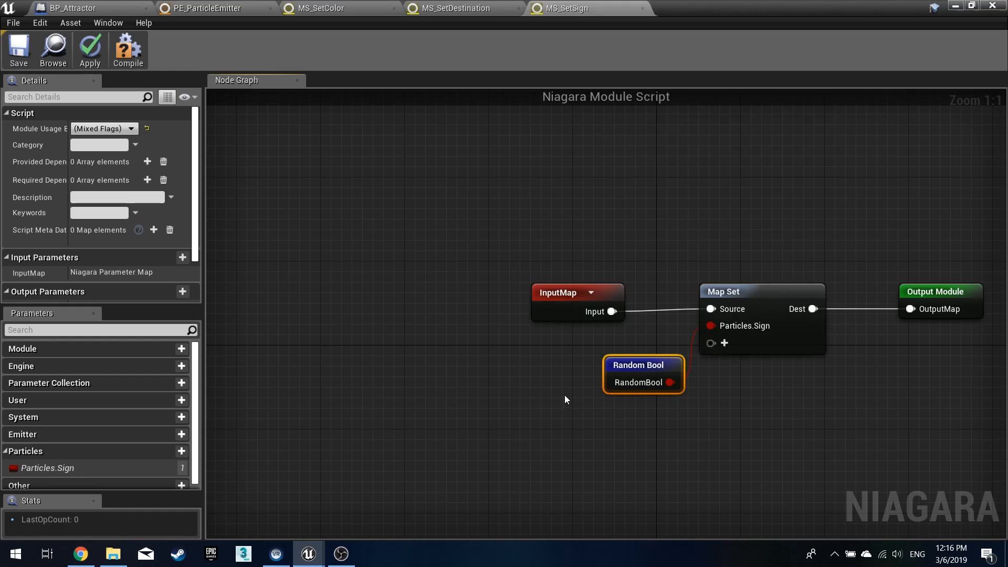
pyautogui.moveTo(628, 371); pyautogui.dragTo(578, 352)
pyautogui.click(672, 385)
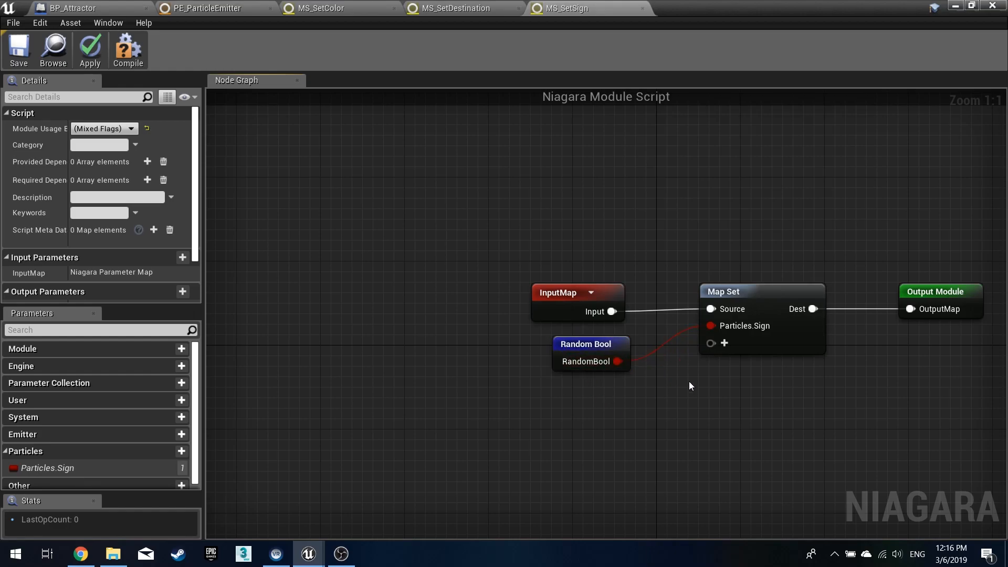
# - Compile, apply and save the MS_SetSign script
pyautogui.click(131, 45)
pyautogui.click(90, 47)
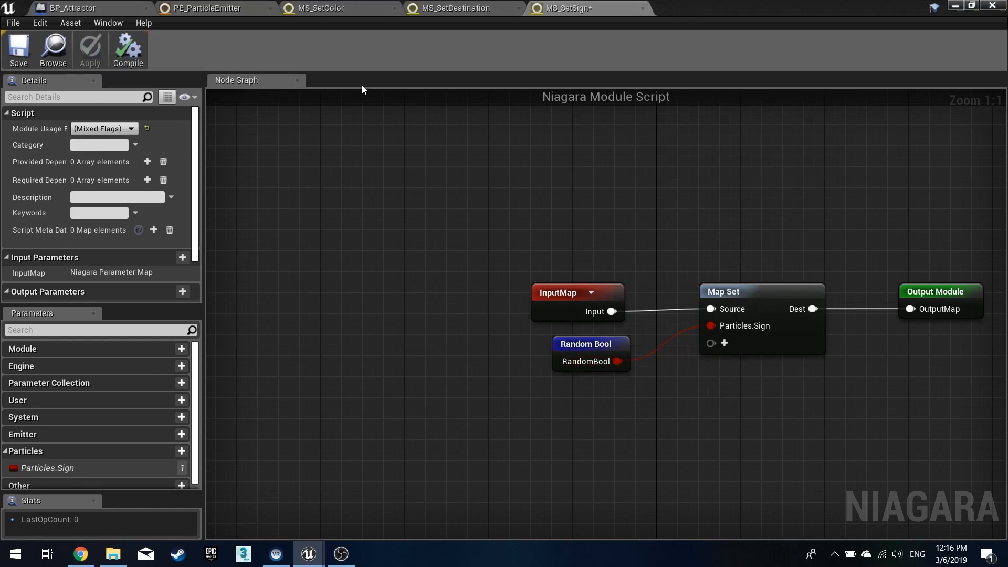
pyautogui.click(21, 48)
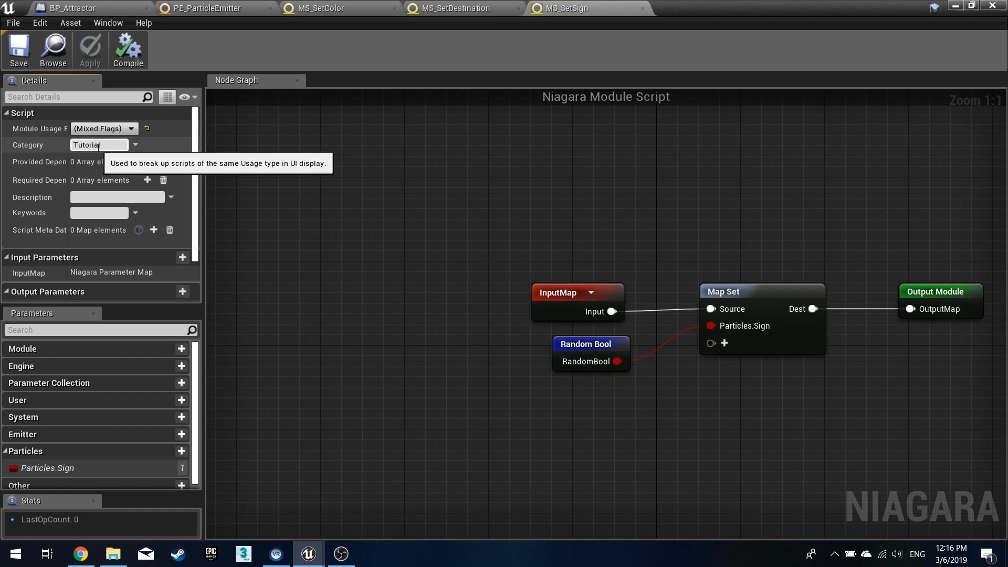
# - Set the script's category to Tutorial and limit its module usage to Module and Particle Spawn Script only
pyautogui.click(126, 132)
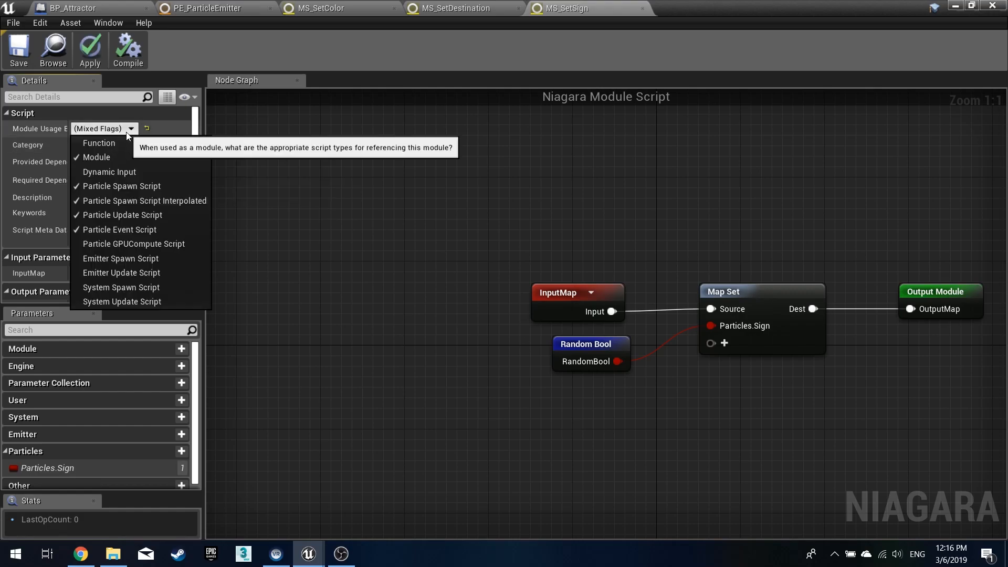
pyautogui.moveTo(67, 122); pyautogui.dragTo(97, 121)
pyautogui.click(134, 129)
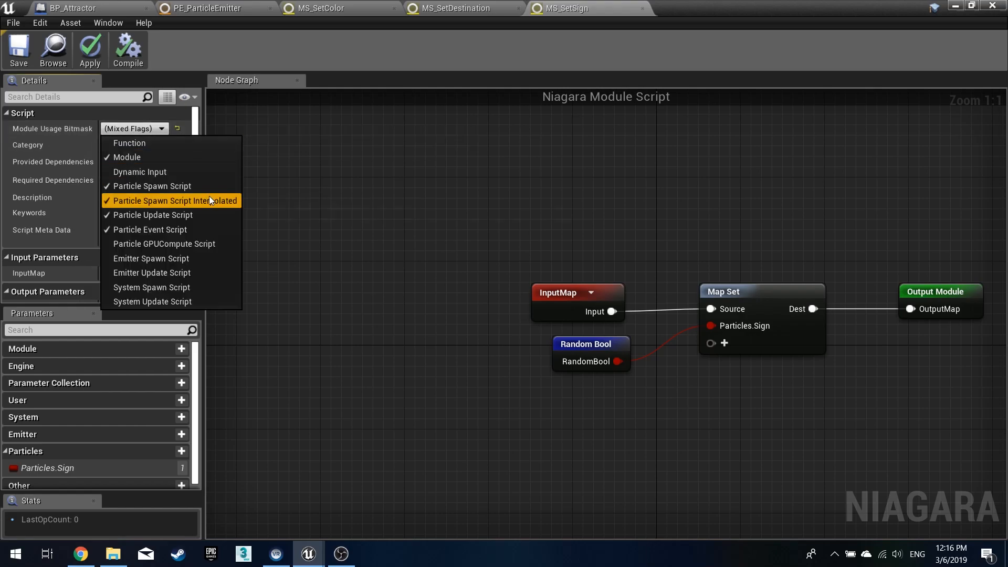
pyautogui.click(195, 202)
pyautogui.click(186, 215)
pyautogui.click(178, 229)
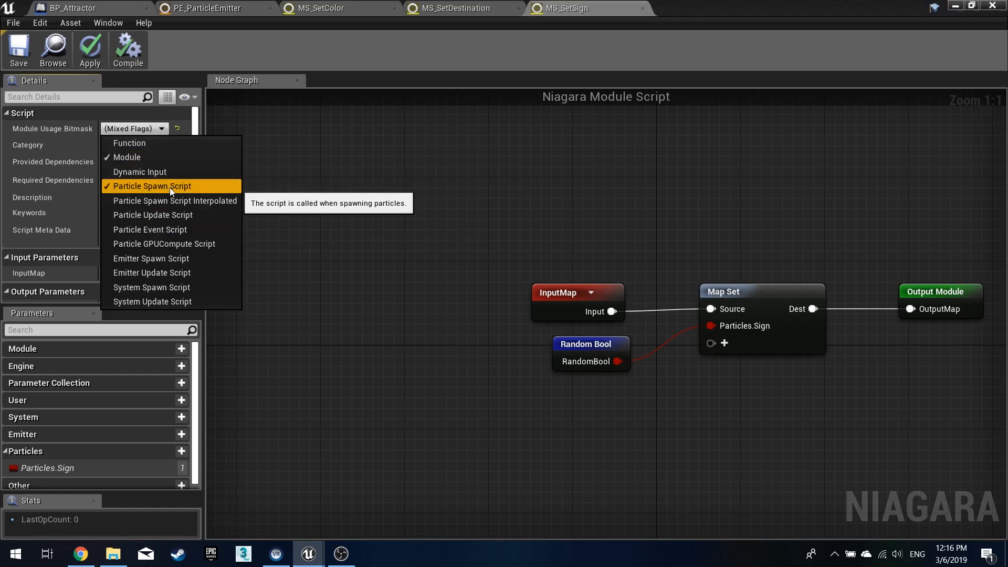
pyautogui.click(323, 176)
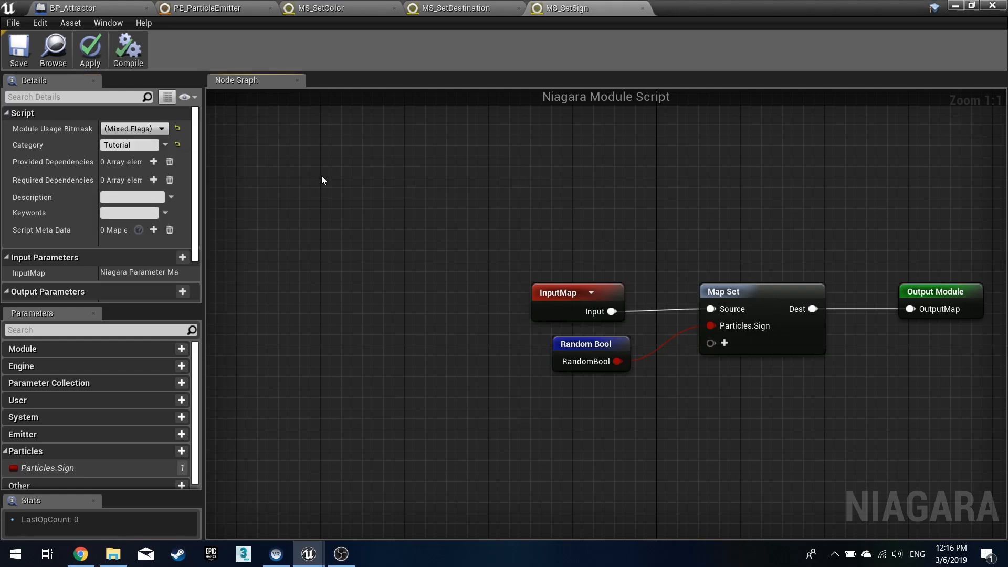
# - Check the emitter's Particle Spawn module list, then save the MS_SetSign script again
pyautogui.click(184, 15)
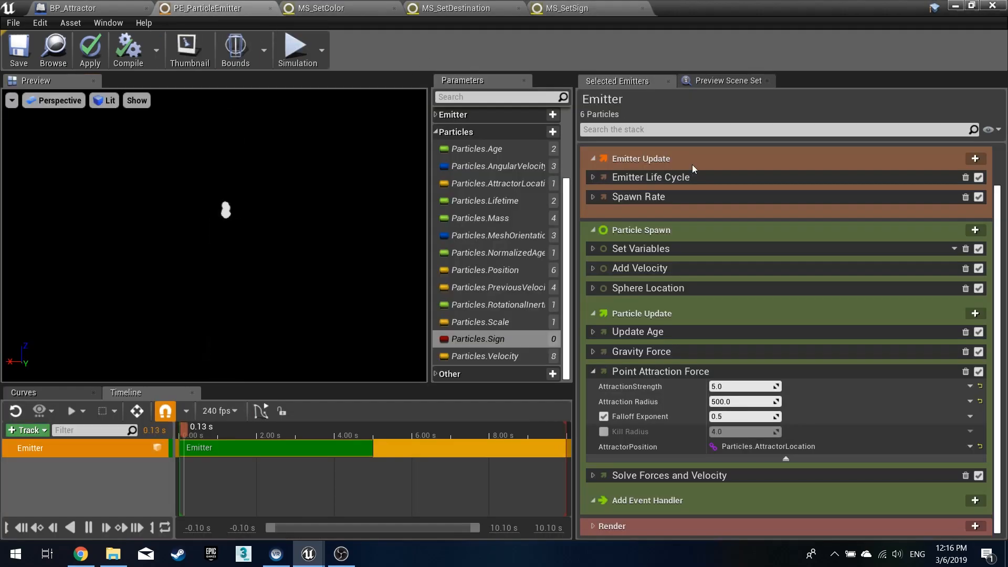
pyautogui.click(974, 231)
pyautogui.scroll(-3, 829, 420)
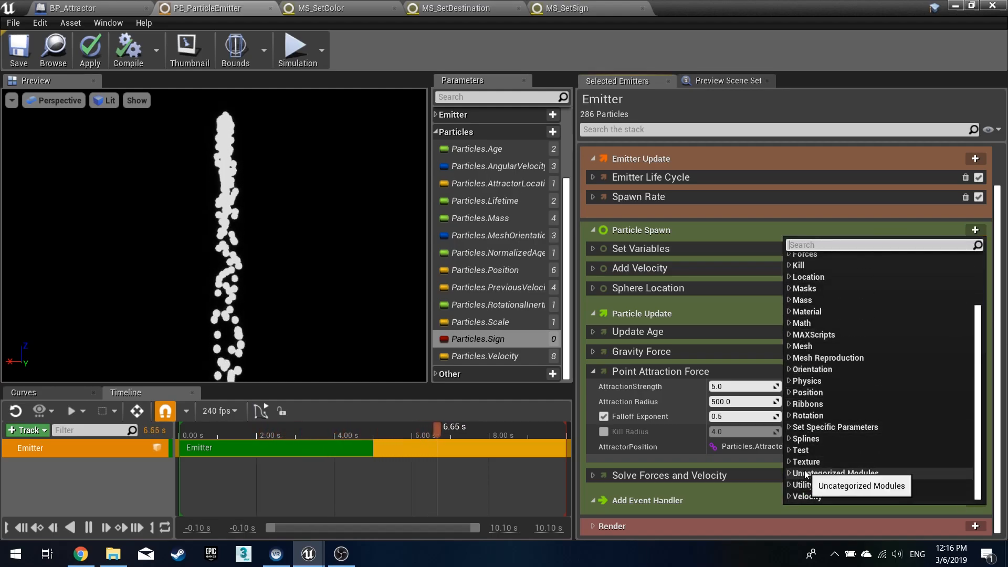
pyautogui.scroll(3, 820, 420)
pyautogui.click(565, 7)
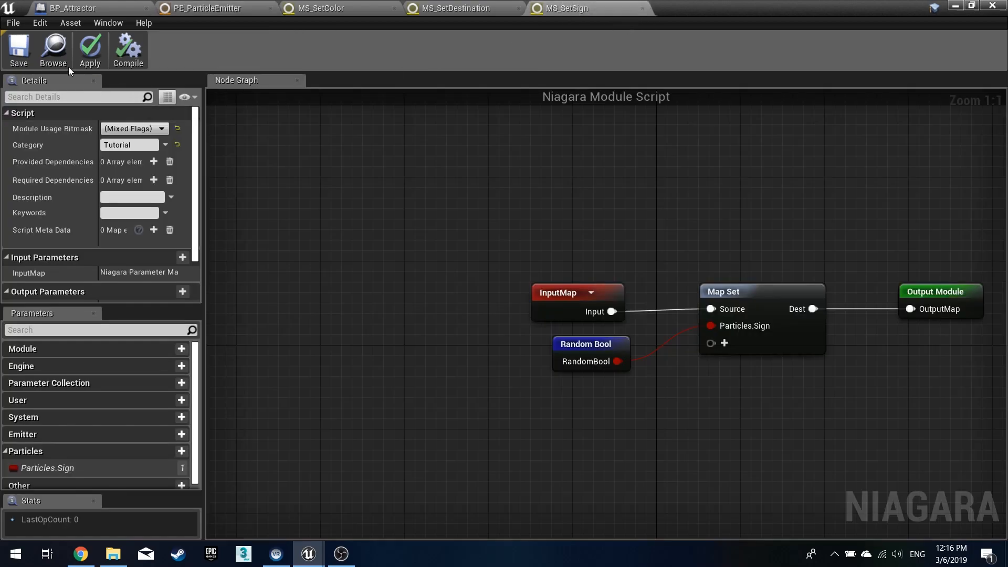
pyautogui.click(20, 51)
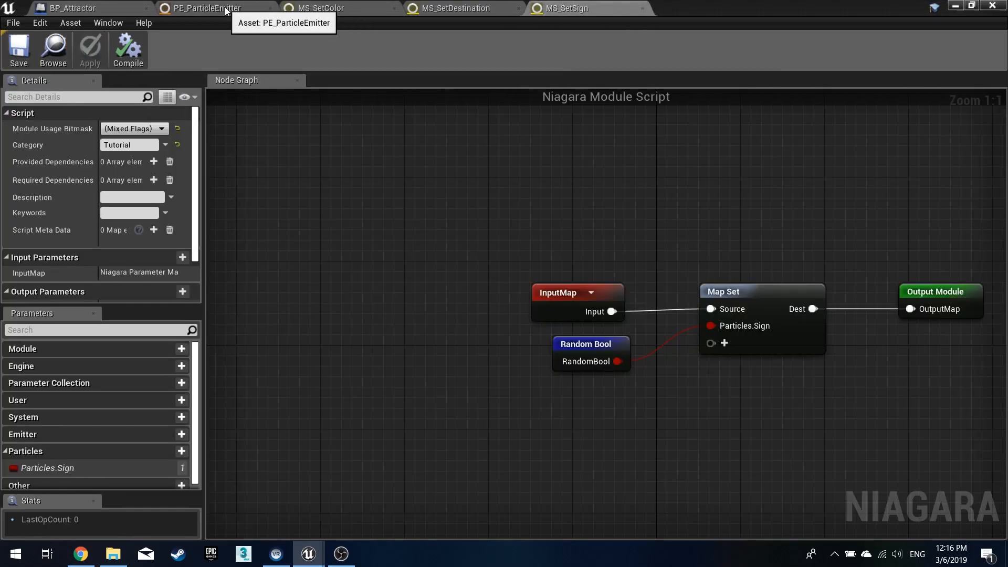
# - Add the MS Set Sign module from the Tutorial category to the emitter's Particle Spawn group
pyautogui.click(220, 8)
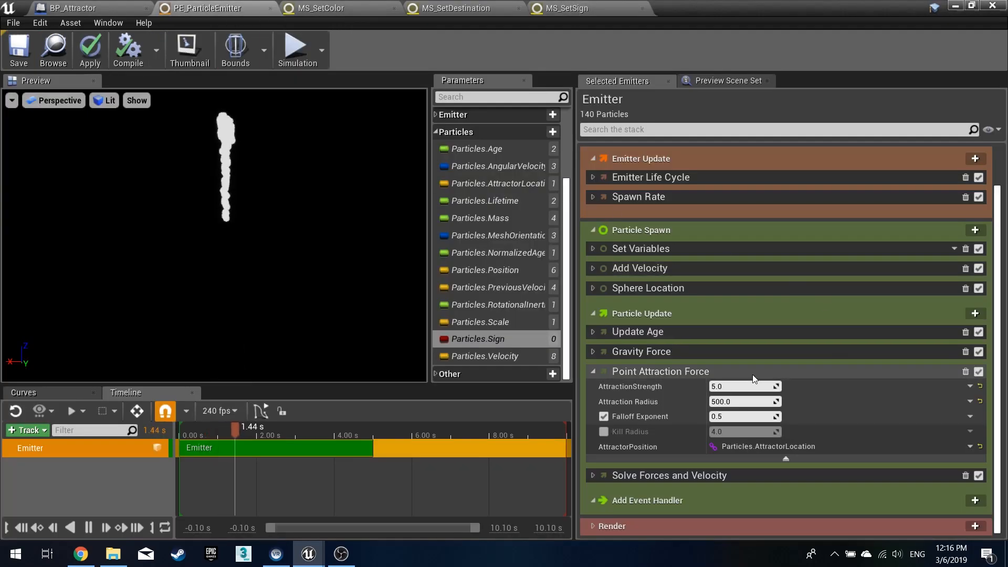
pyautogui.click(975, 230)
pyautogui.scroll(-2, 916, 385)
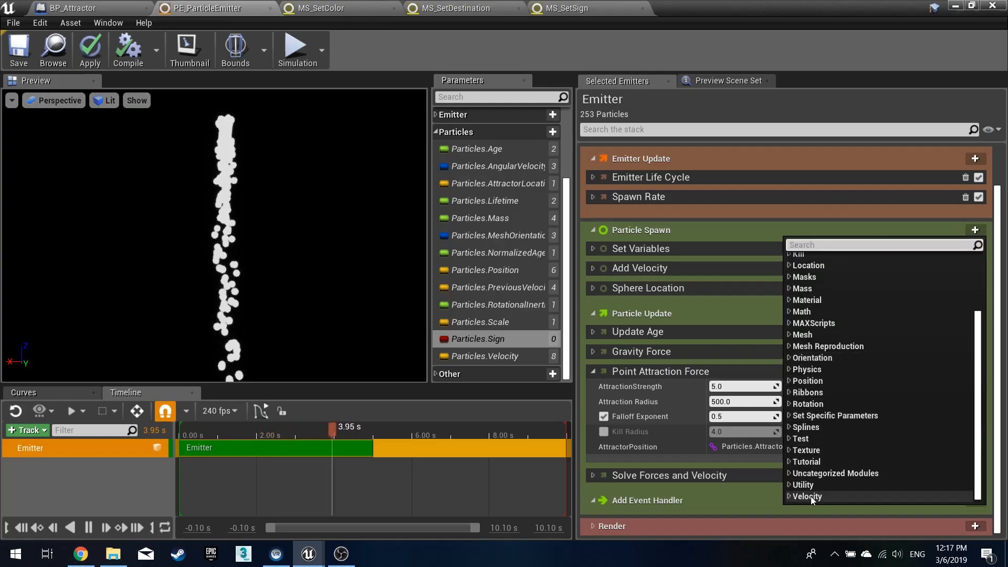
pyautogui.click(791, 462)
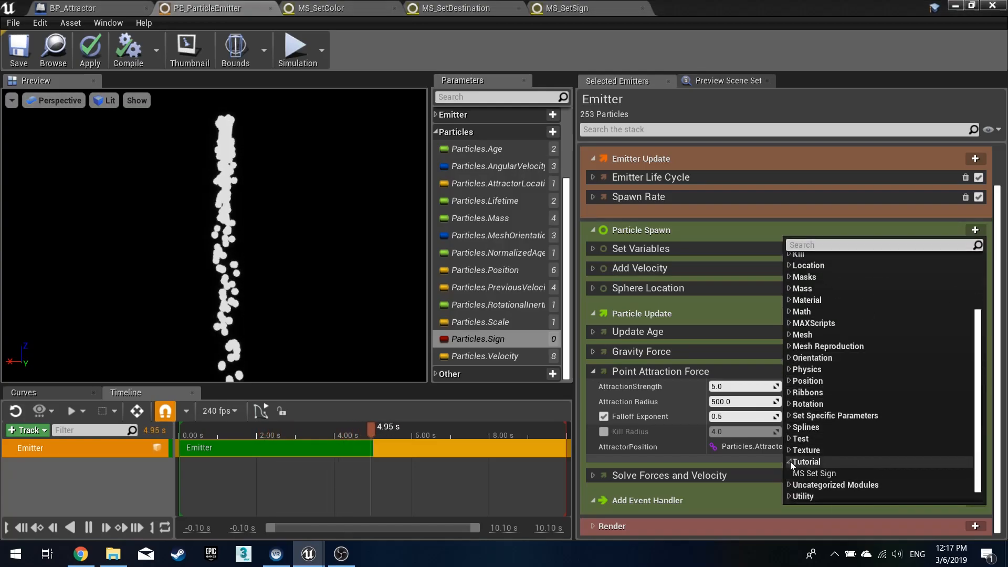
pyautogui.click(827, 475)
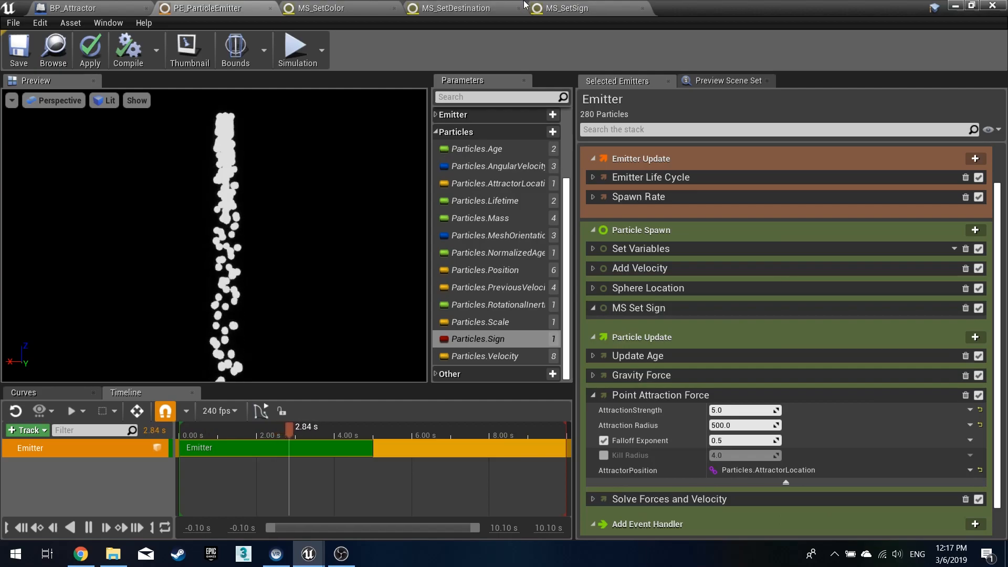
# - Open the MS Set Sign module script, add a provided dependency named SetSign, then apply and save
pyautogui.doubleClick(638, 308)
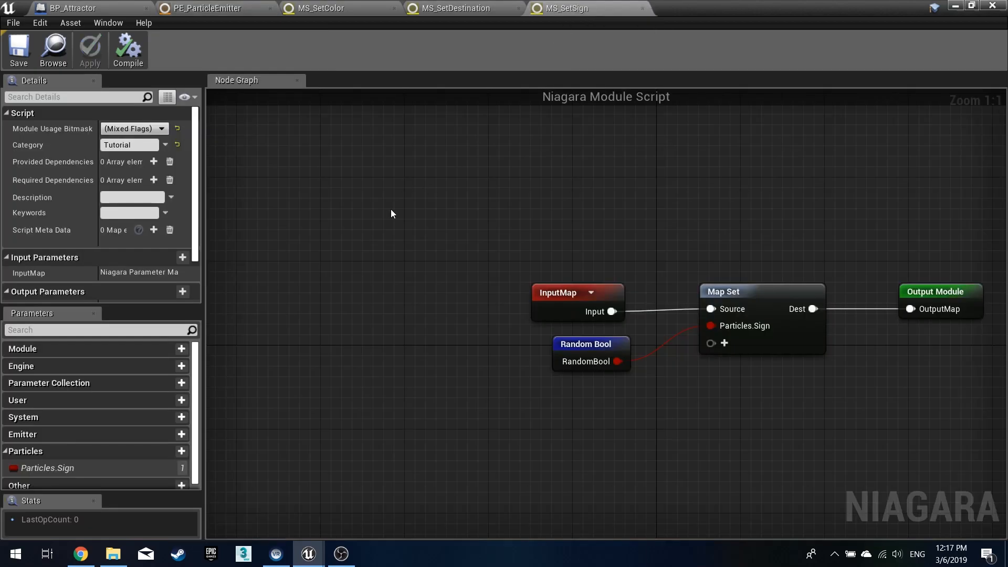
pyautogui.click(149, 162)
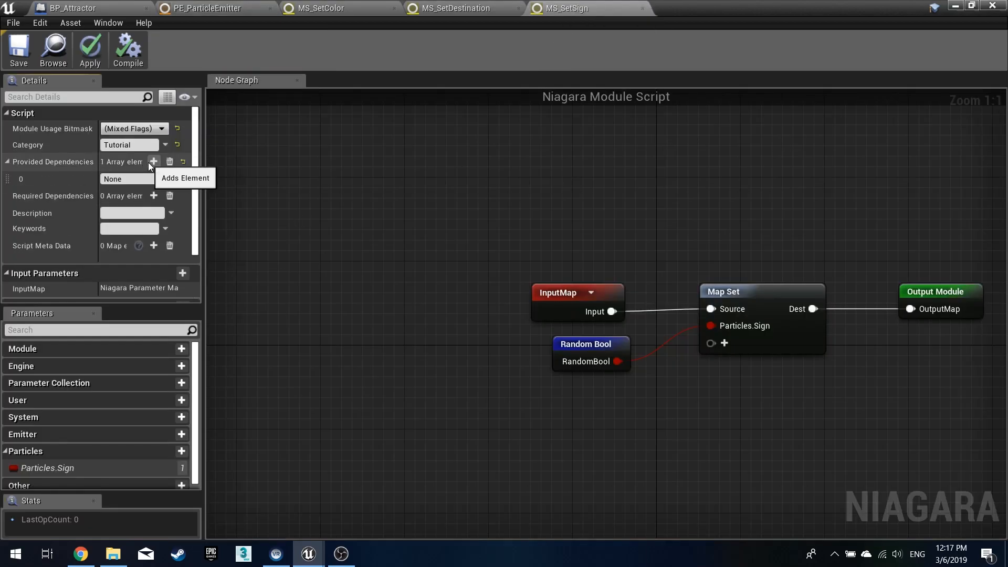
pyautogui.click(132, 179)
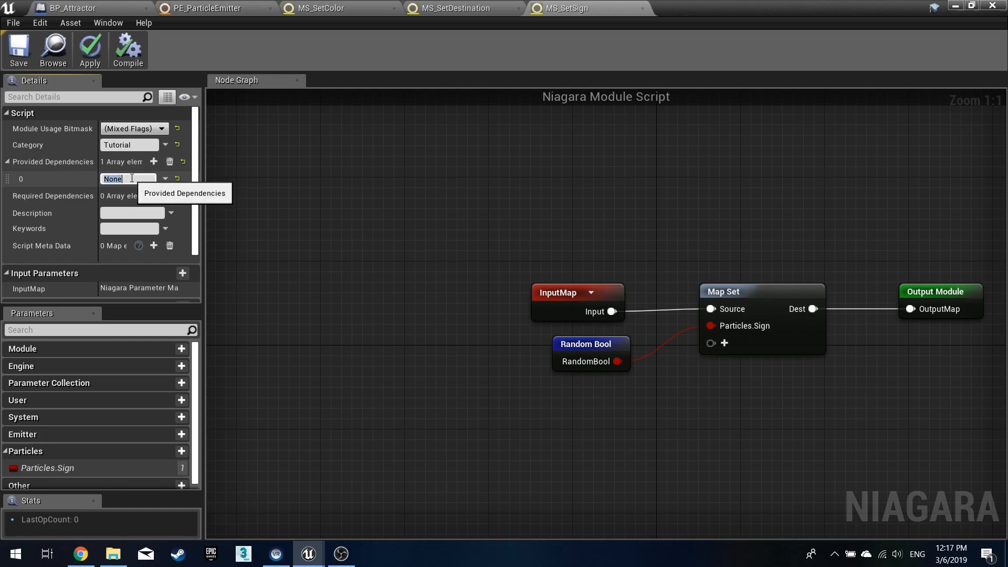
pyautogui.write('Set')
pyautogui.press('Return')
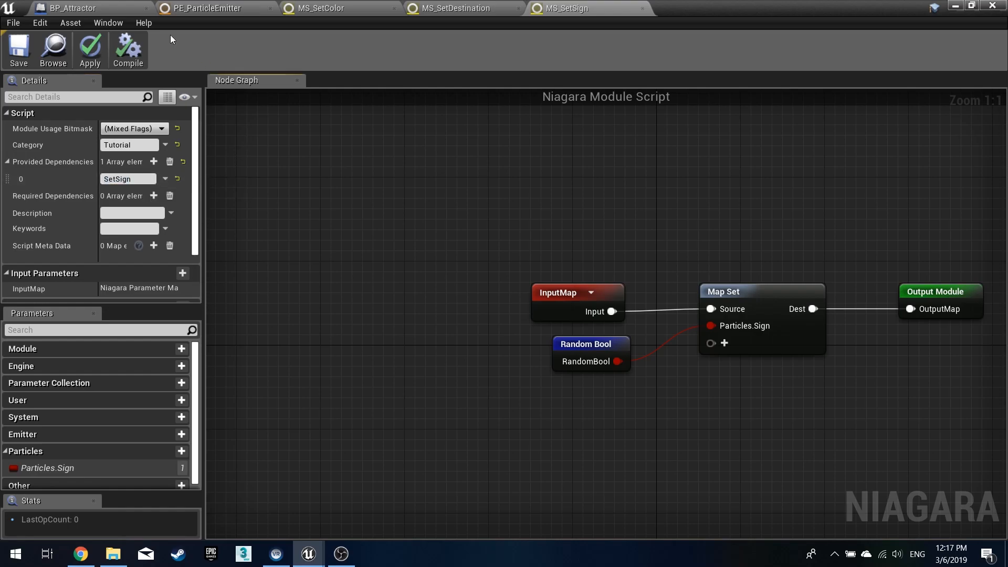
pyautogui.click(91, 47)
pyautogui.click(21, 52)
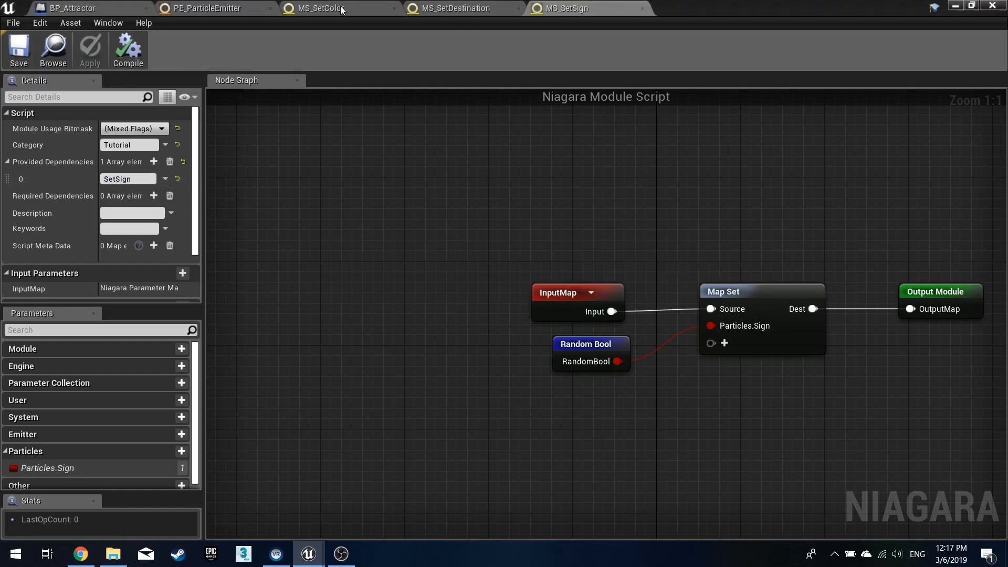
pyautogui.click(467, 9)
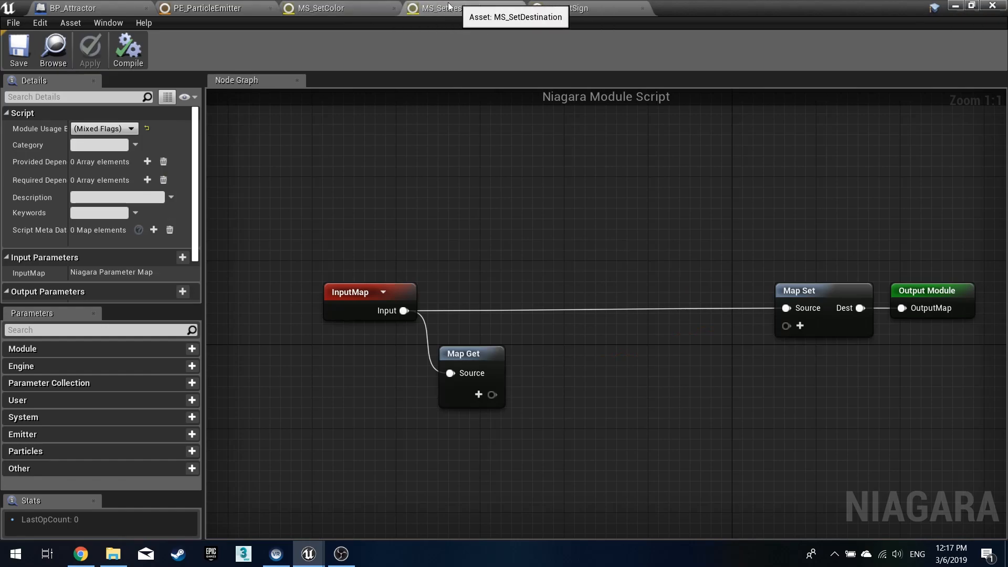
pyautogui.click(580, 11)
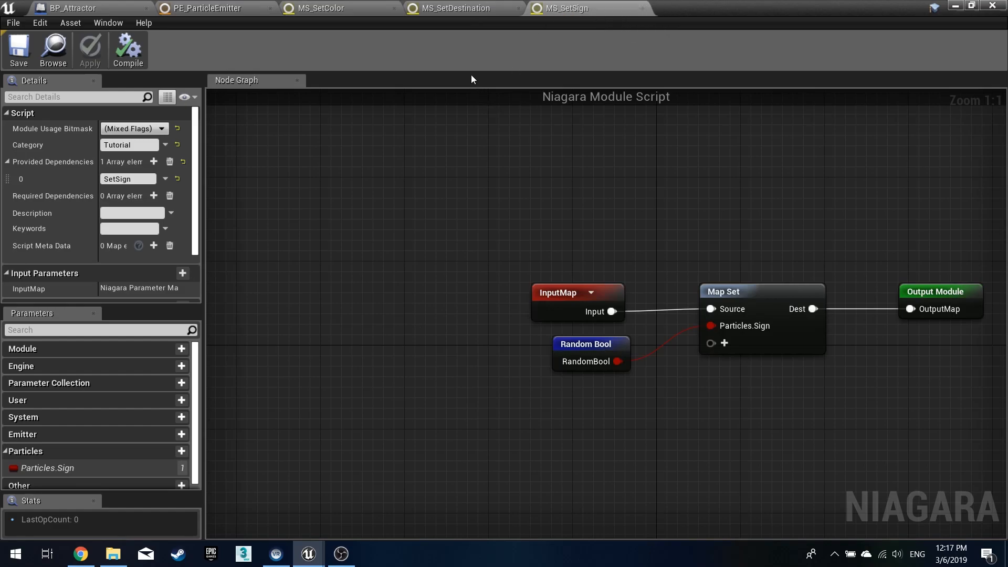
pyautogui.moveTo(715, 279); pyautogui.dragTo(644, 268, button='right')
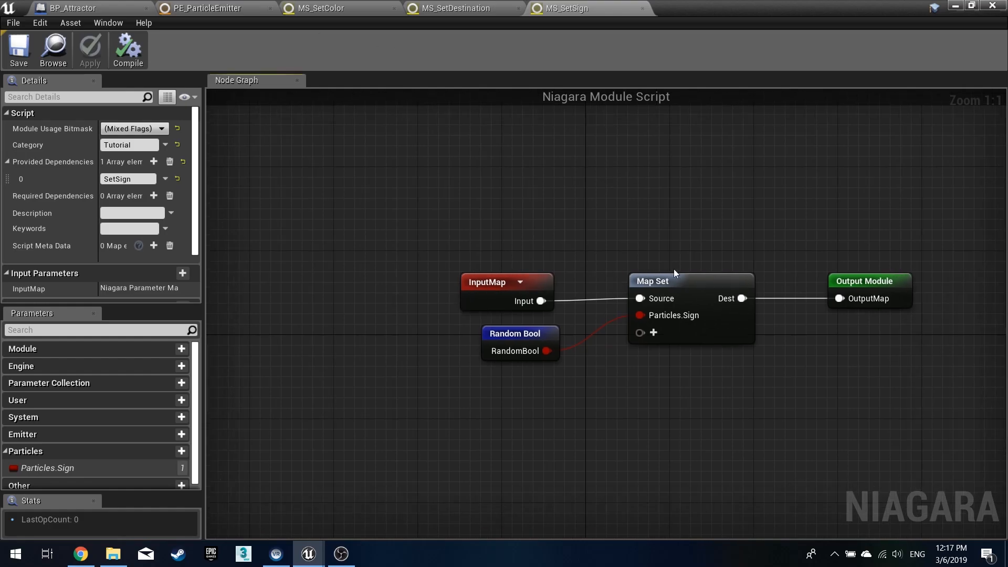
pyautogui.moveTo(625, 197); pyautogui.dragTo(494, 208, button='right')
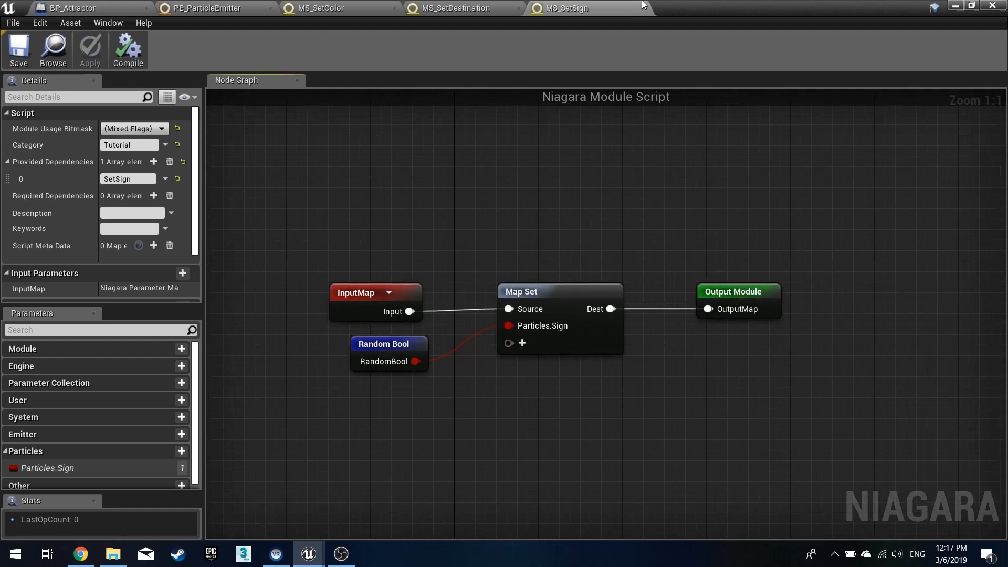
# - In MS_SetColor, limit module usage to Module and Particle Spawn Script only and set the category to Tutorial
pyautogui.click(335, 10)
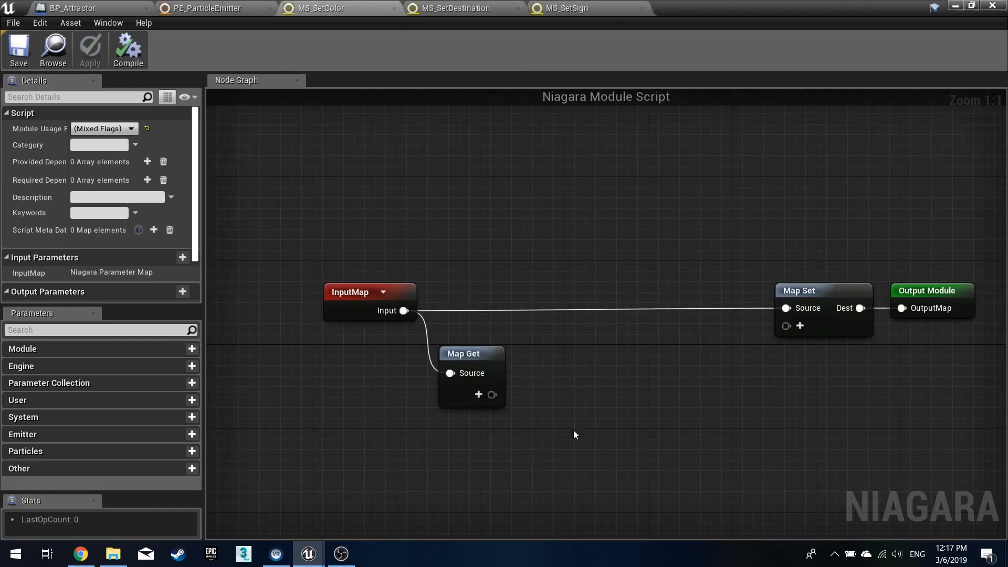
pyautogui.moveTo(635, 409); pyautogui.dragTo(524, 395, button='right')
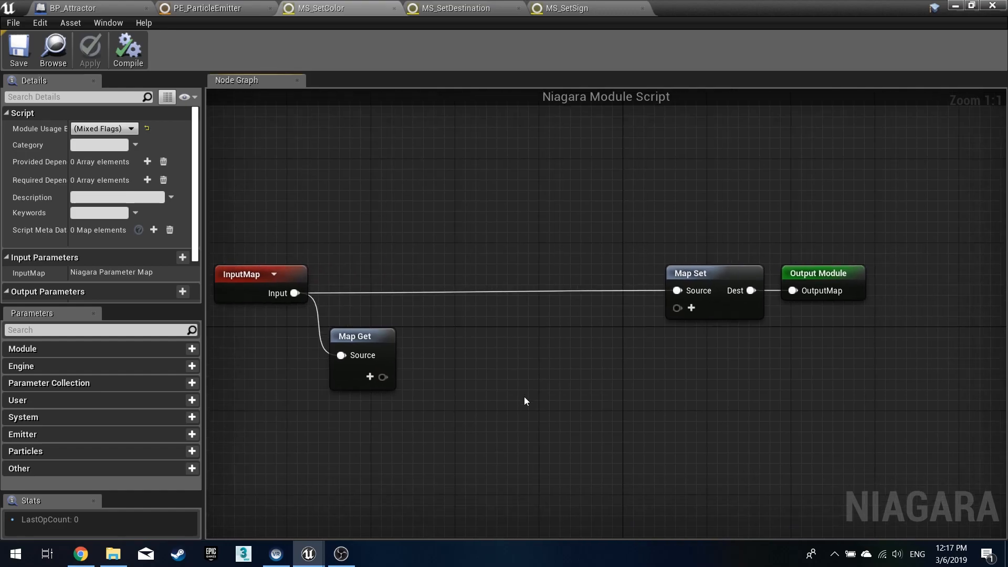
pyautogui.click(127, 129)
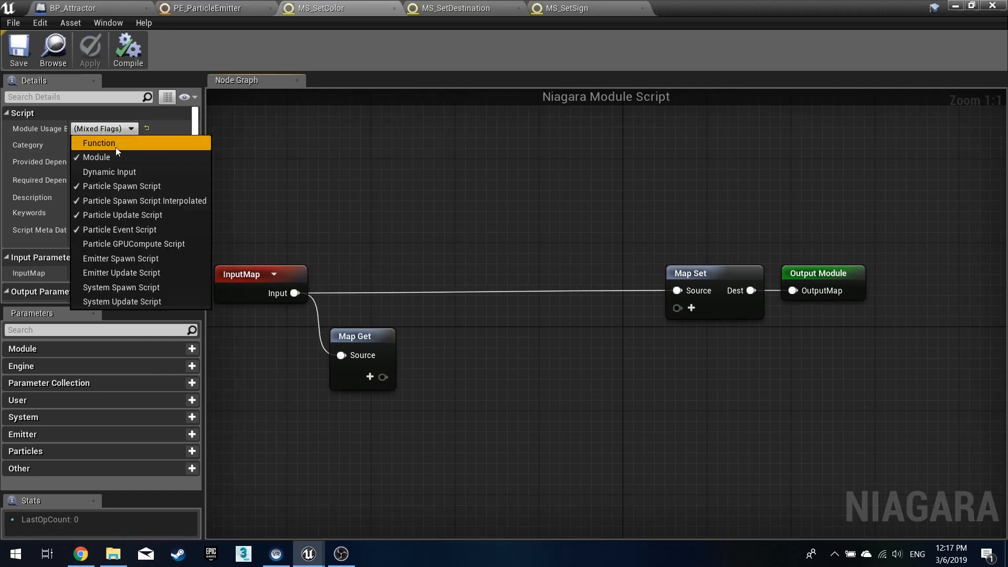
pyautogui.click(118, 201)
pyautogui.click(122, 215)
pyautogui.click(125, 229)
pyautogui.click(300, 190)
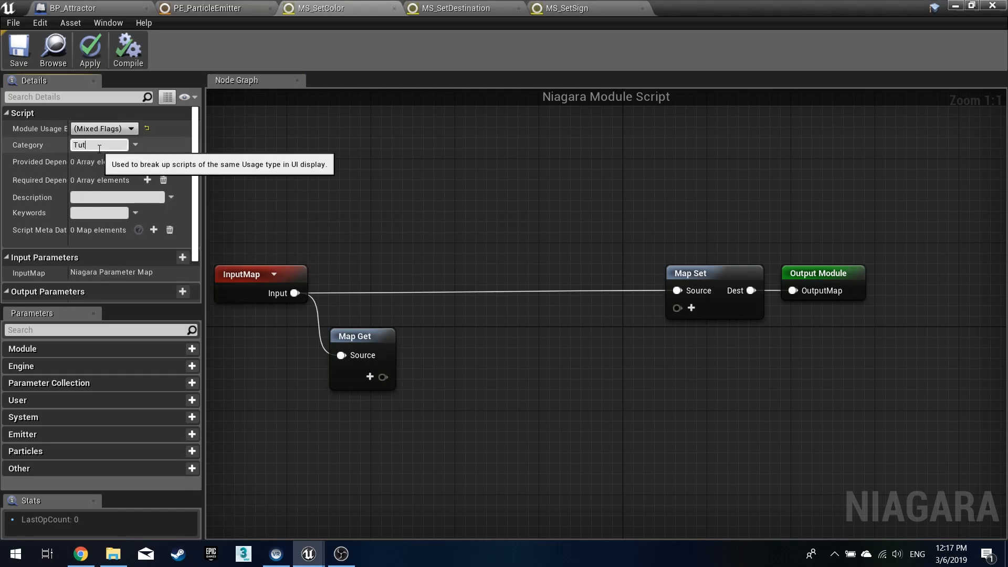
pyautogui.press('Return')
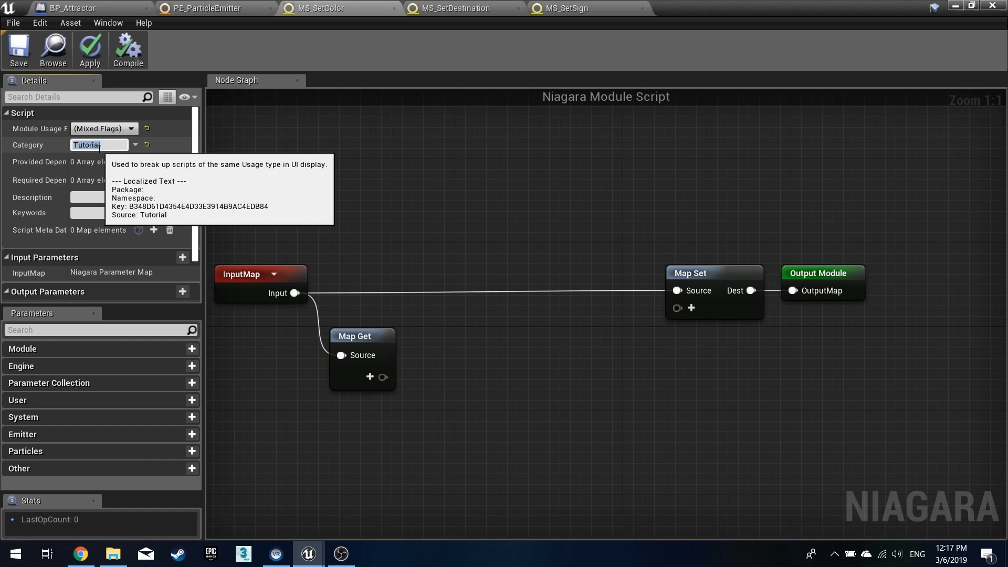
# - Add a required dependency to MS_SetColor with its Id set to SetSign
pyautogui.moveTo(69, 164); pyautogui.dragTo(106, 171)
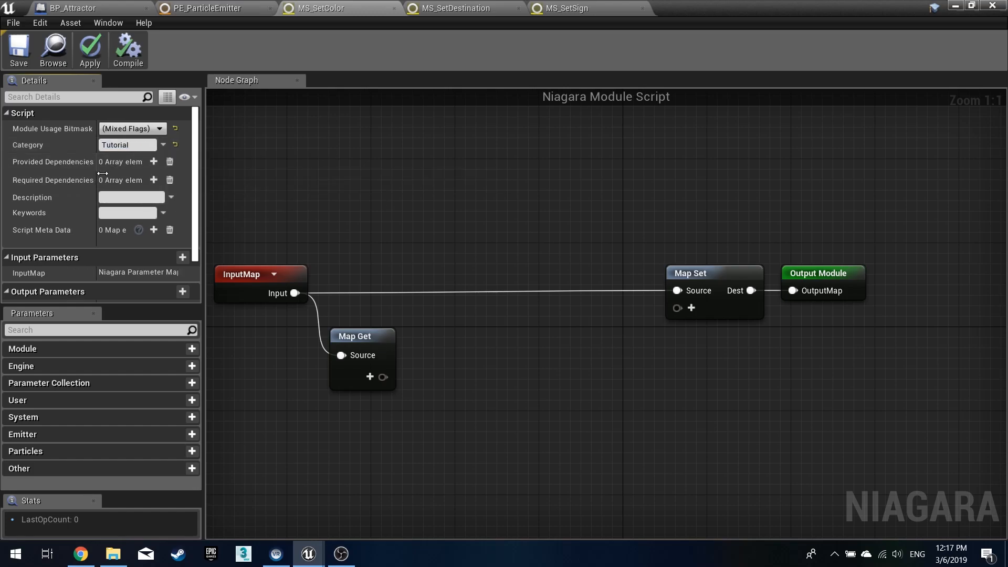
pyautogui.click(153, 180)
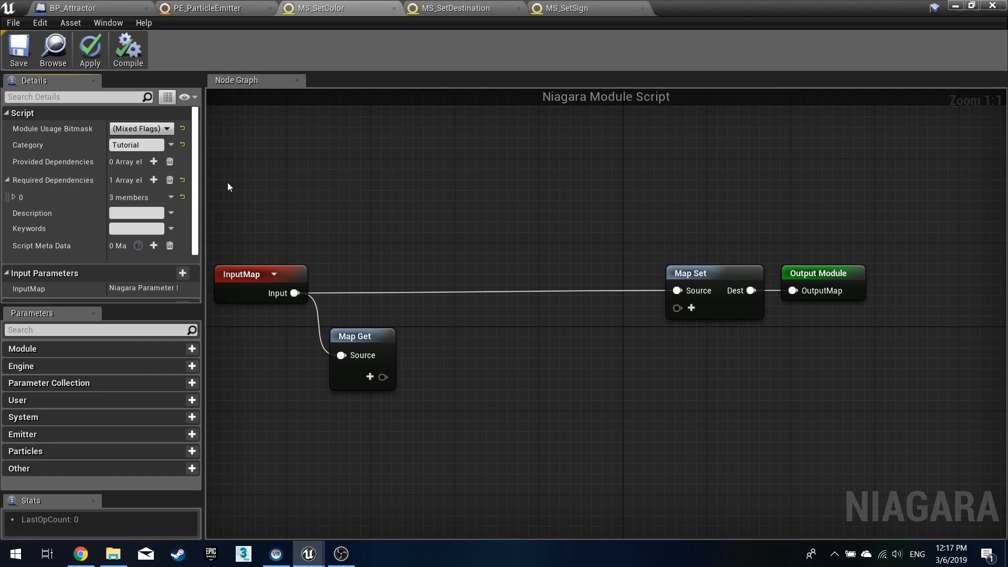
pyautogui.moveTo(202, 184); pyautogui.dragTo(270, 184)
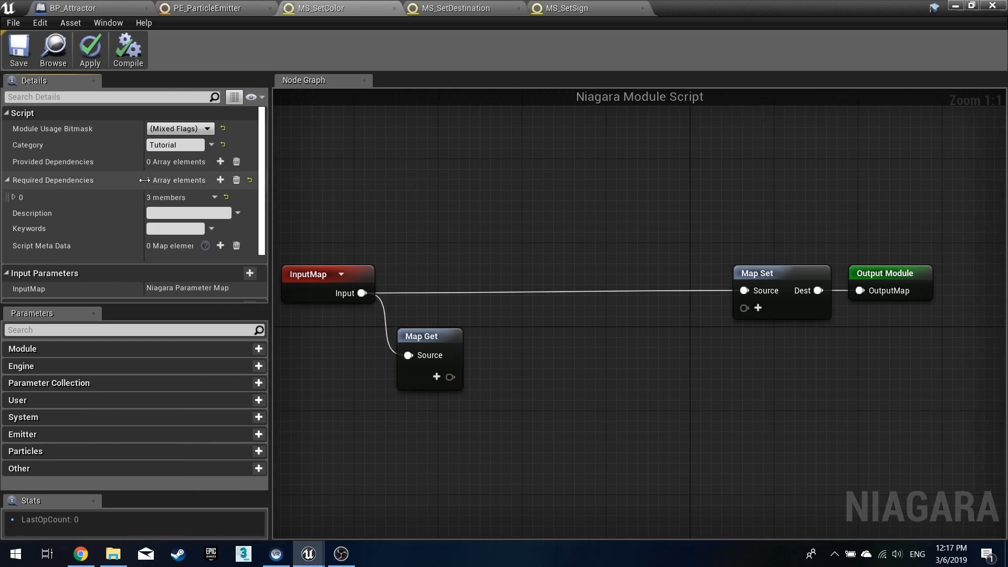
pyautogui.moveTo(145, 180); pyautogui.dragTo(113, 181)
pyautogui.click(15, 197)
pyautogui.click(139, 214)
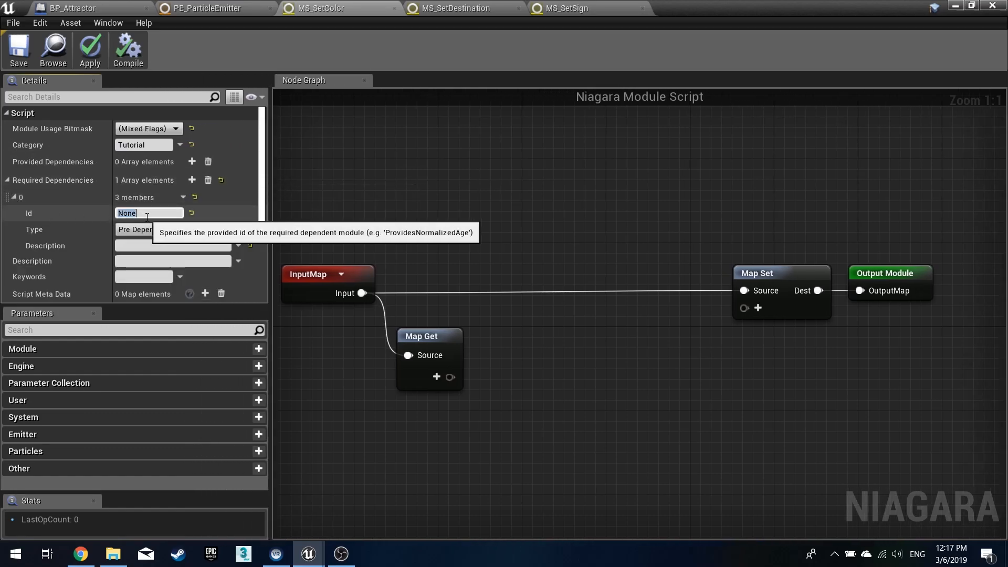
pyautogui.write('SetSign')
pyautogui.press('Return')
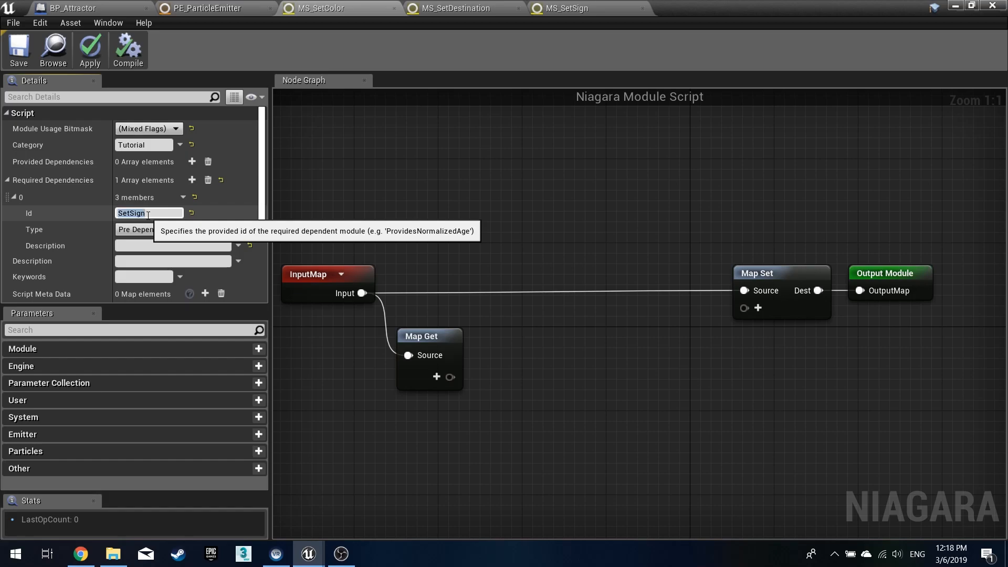
# - Review the SetSign dependency settings and the emitter across the open script tabs
pyautogui.click(609, 3)
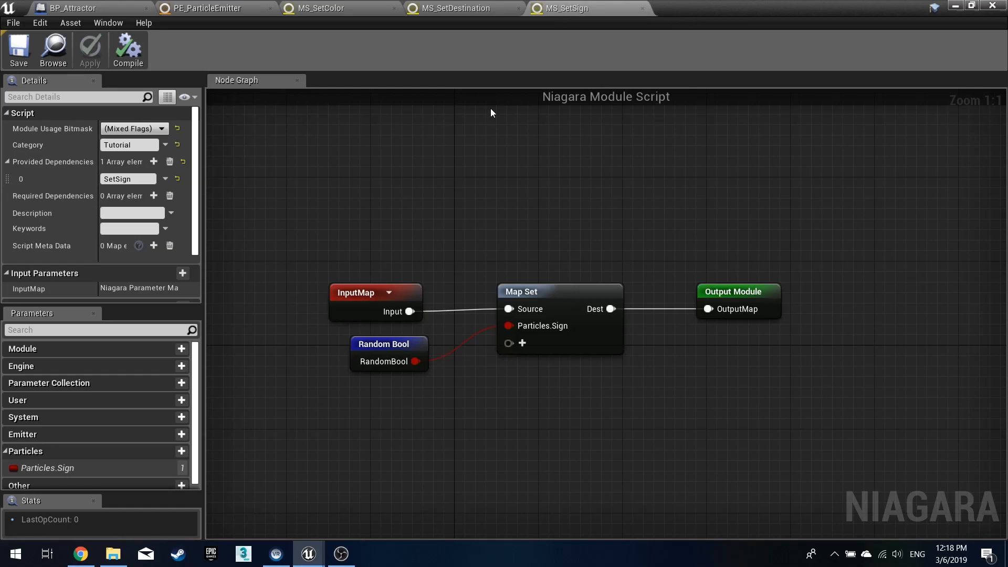
pyautogui.click(377, 8)
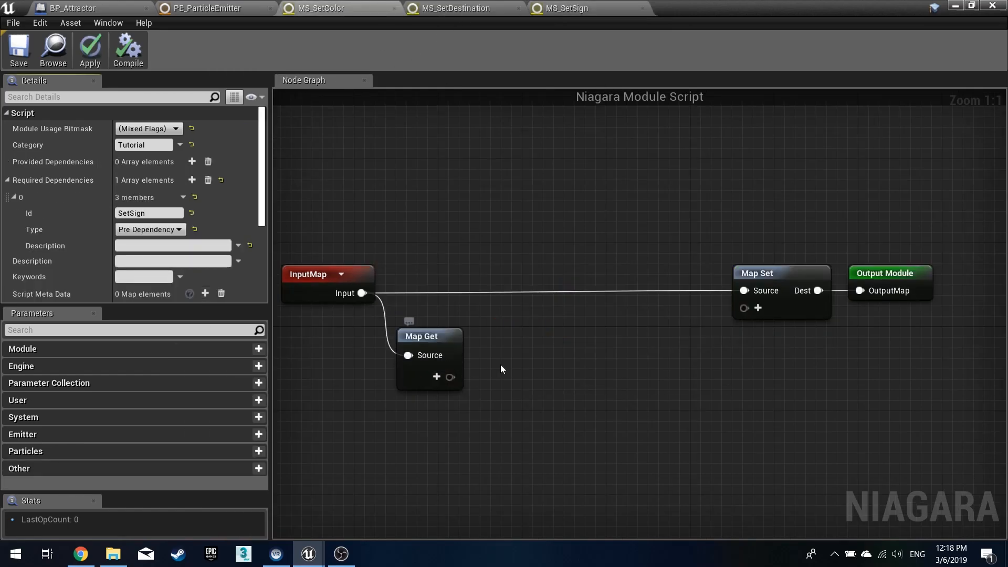
pyautogui.click(160, 230)
pyautogui.click(154, 240)
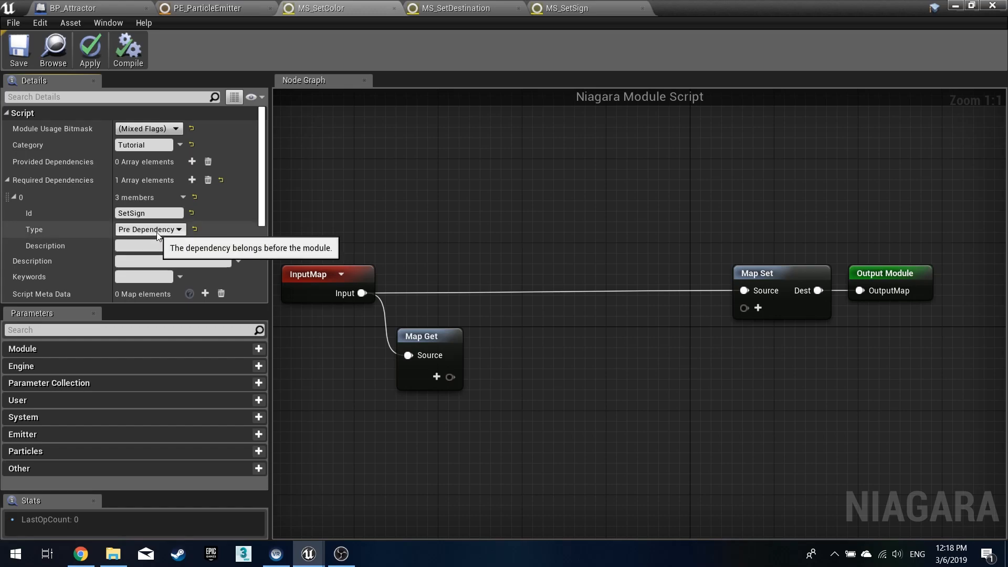
pyautogui.click(150, 214)
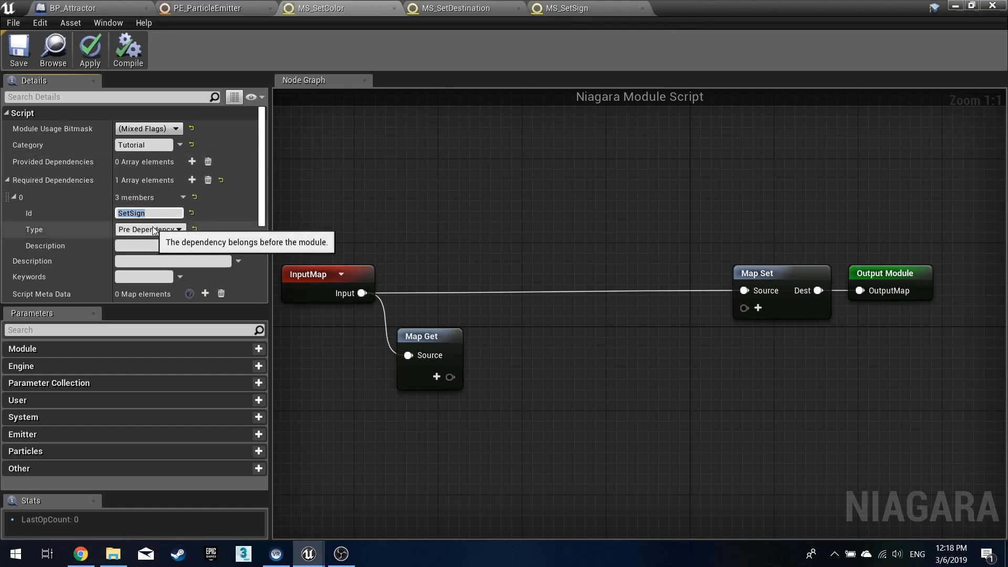
pyautogui.click(215, 7)
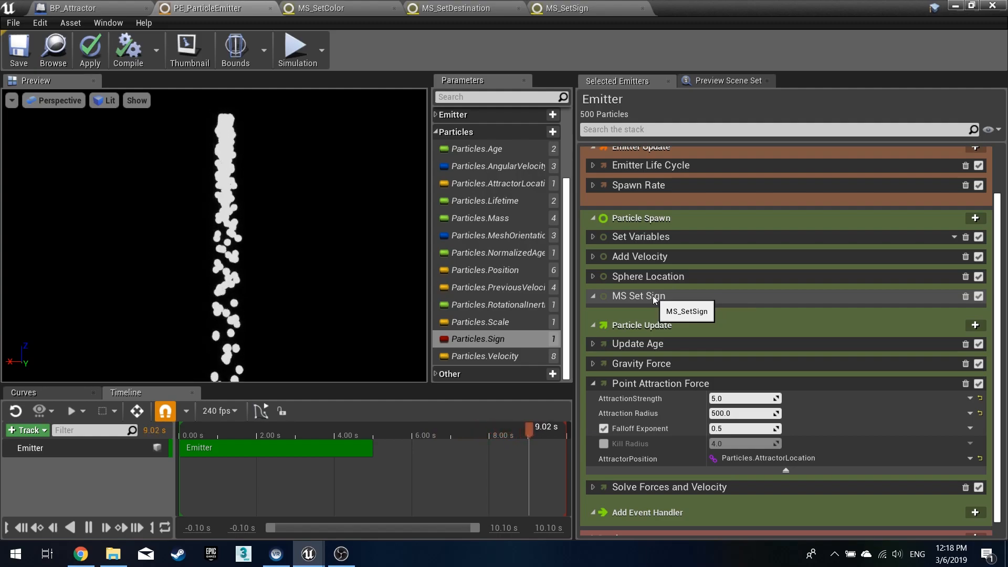
pyautogui.click(574, 6)
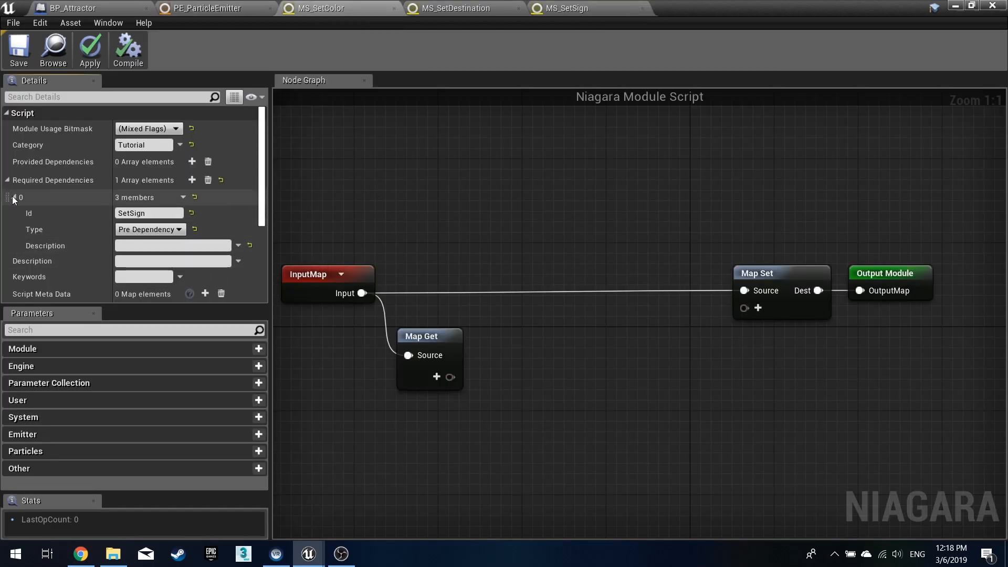
pyautogui.click(7, 180)
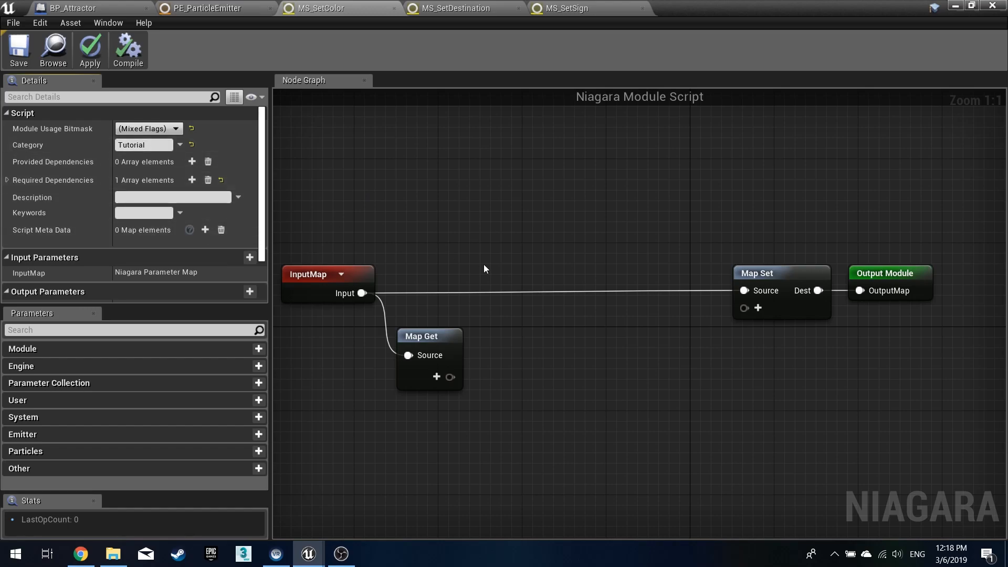
# - Add a Particles.Color input to the Map Set node in the MS_SetColor graph
pyautogui.moveTo(600, 367); pyautogui.dragTo(608, 341, button='right')
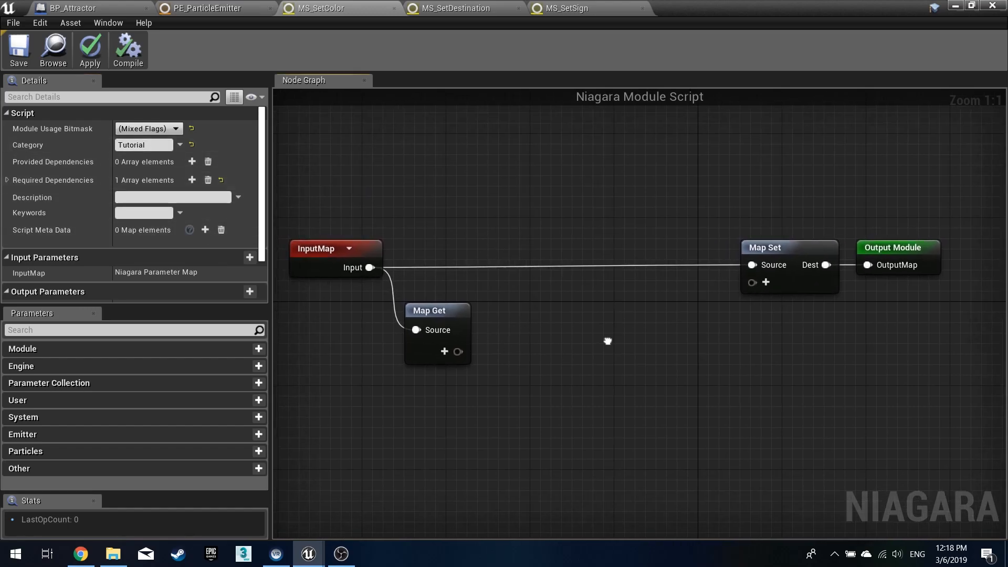
pyautogui.click(766, 282)
pyautogui.click(768, 333)
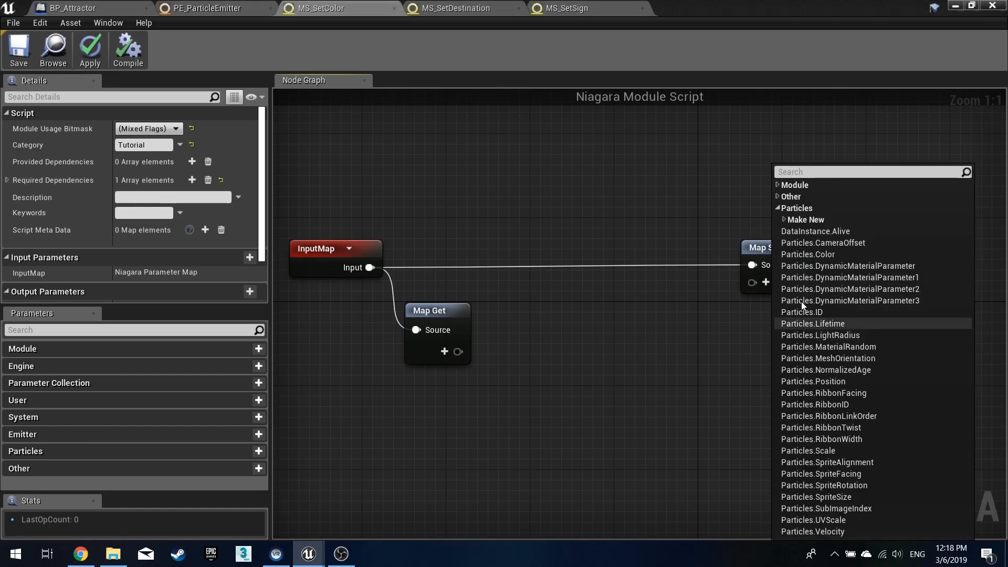
pyautogui.click(814, 253)
pyautogui.click(704, 343)
pyautogui.moveTo(869, 259); pyautogui.dragTo(912, 248)
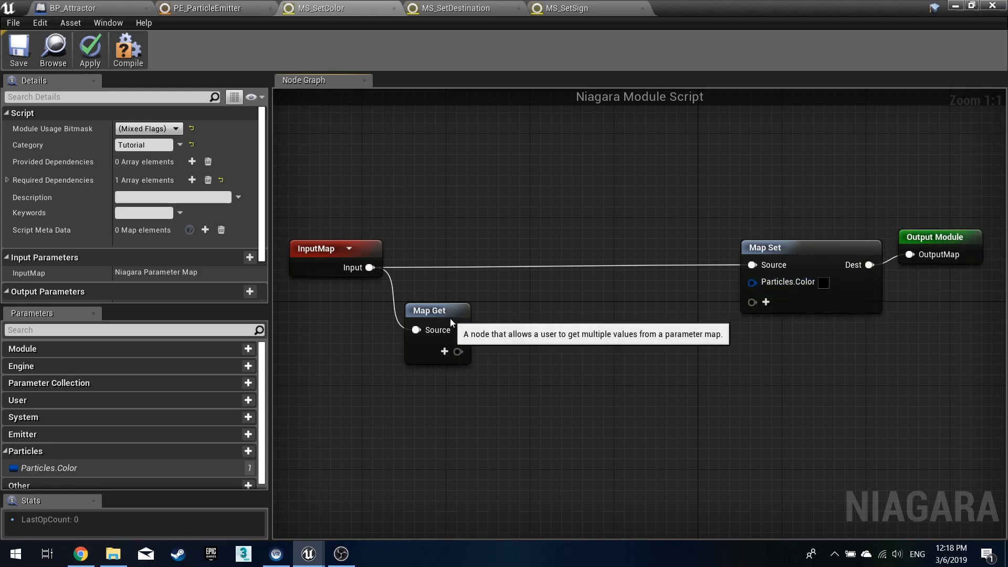
# - Add a new bool output named Particles.Sign to the Map Get node
pyautogui.click(444, 351)
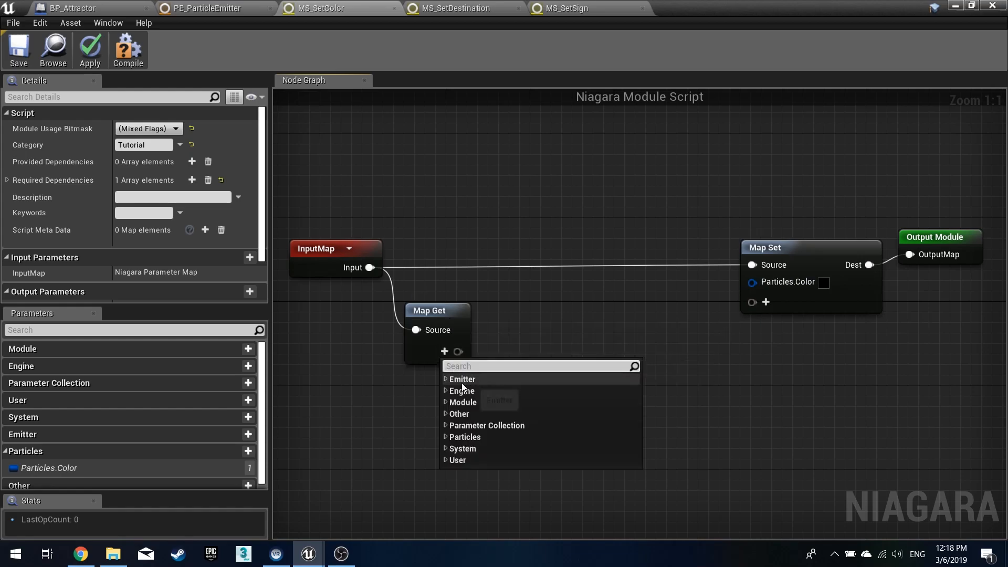
pyautogui.click(445, 438)
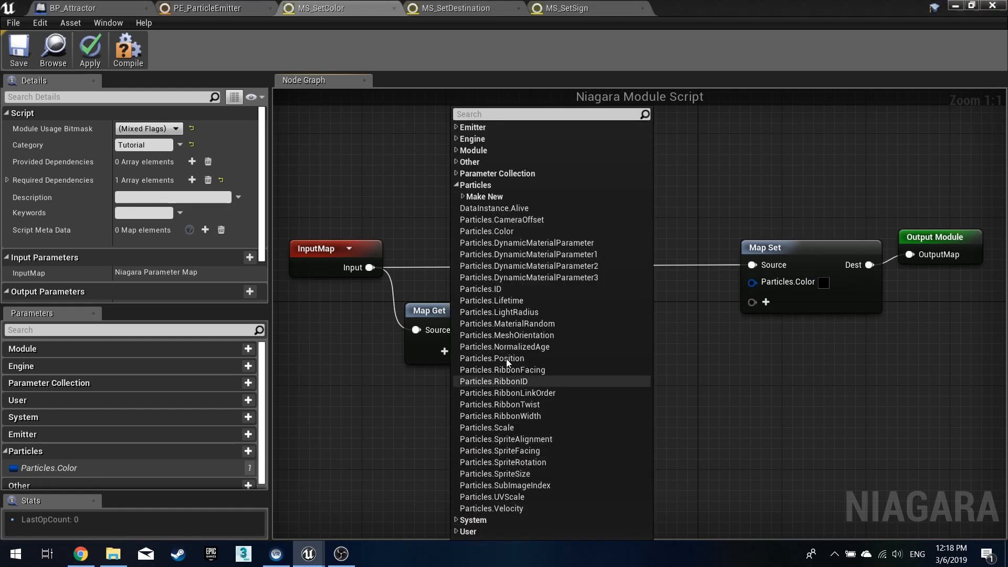
pyautogui.click(462, 197)
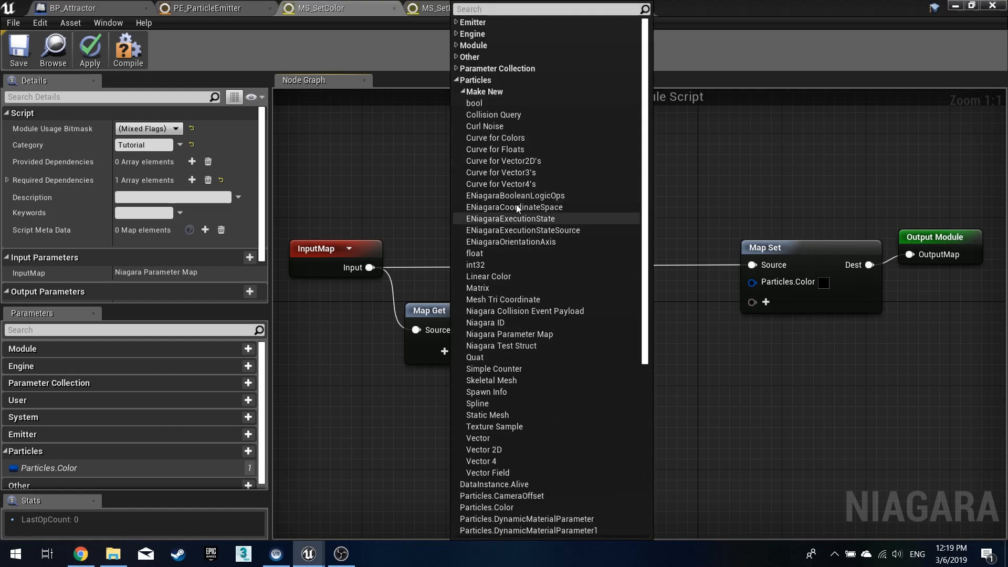
pyautogui.click(491, 102)
pyautogui.press('BackSpace')
pyautogui.press('BackSpace')
pyautogui.press('BackSpace')
pyautogui.press('BackSpace')
pyautogui.press('BackSpace')
pyautogui.press('BackSpace')
pyautogui.press('BackSpace')
pyautogui.press('BackSpace')
pyautogui.press('BackSpace')
pyautogui.press('BackSpace')
pyautogui.press('BackSpace')
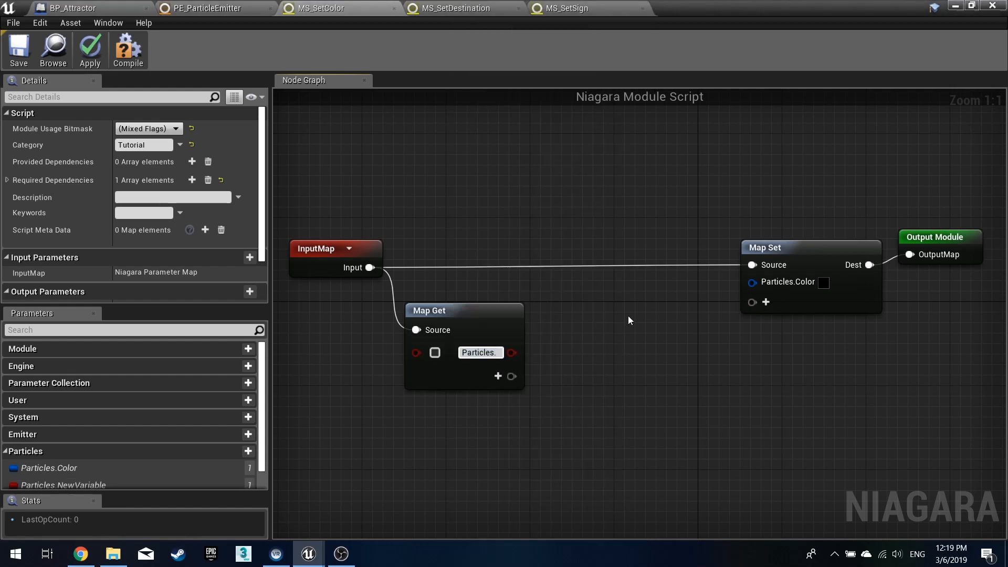
pyautogui.write('S')
pyautogui.press('BackSpace')
pyautogui.write('Sign')
pyautogui.press('Return')
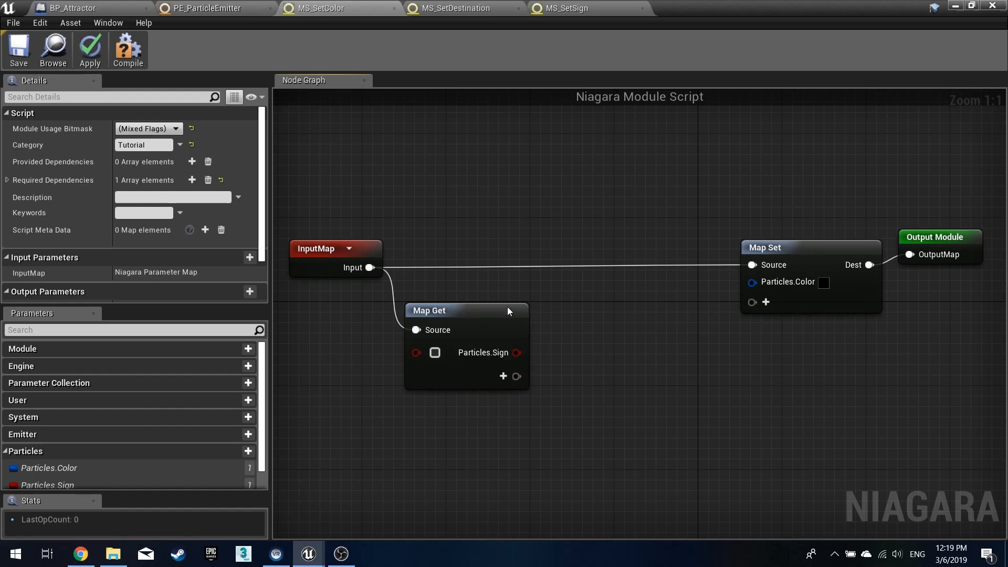
# - Connect Particles.Sign to the Condition of a new If node and apply the script
pyautogui.moveTo(516, 352); pyautogui.dragTo(553, 354)
pyautogui.write('if')
pyautogui.press('Return')
pyautogui.moveTo(578, 358); pyautogui.dragTo(581, 320)
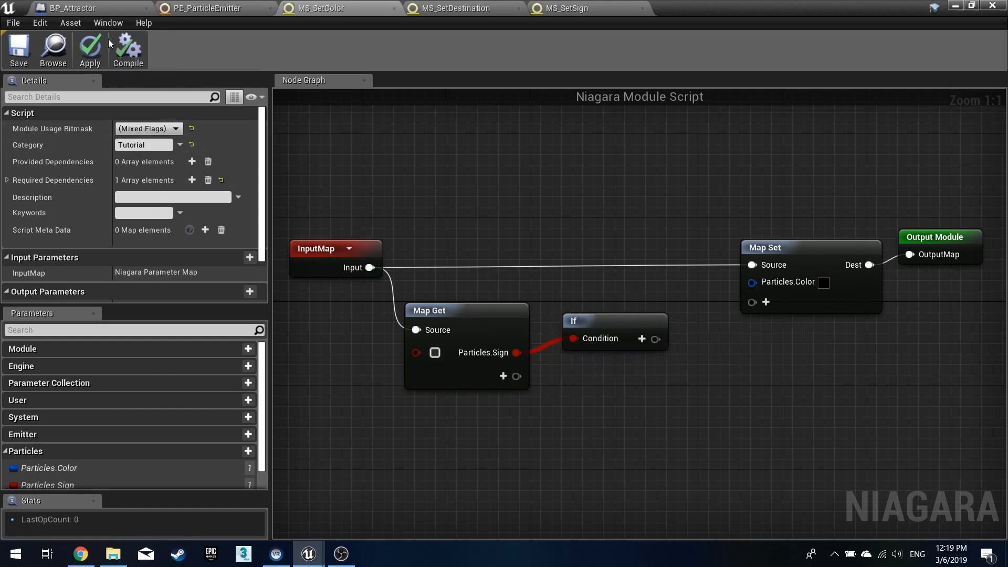
pyautogui.click(97, 48)
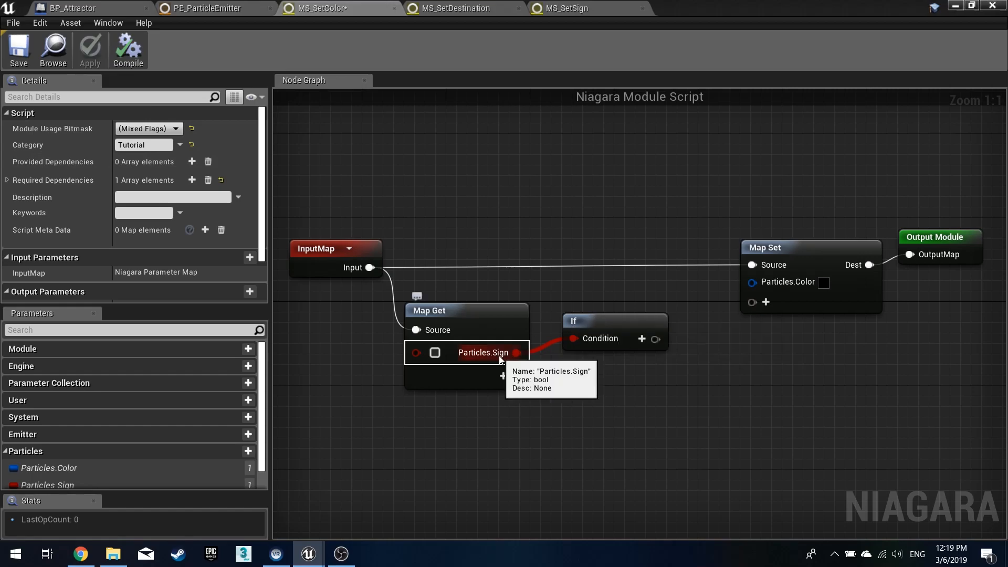
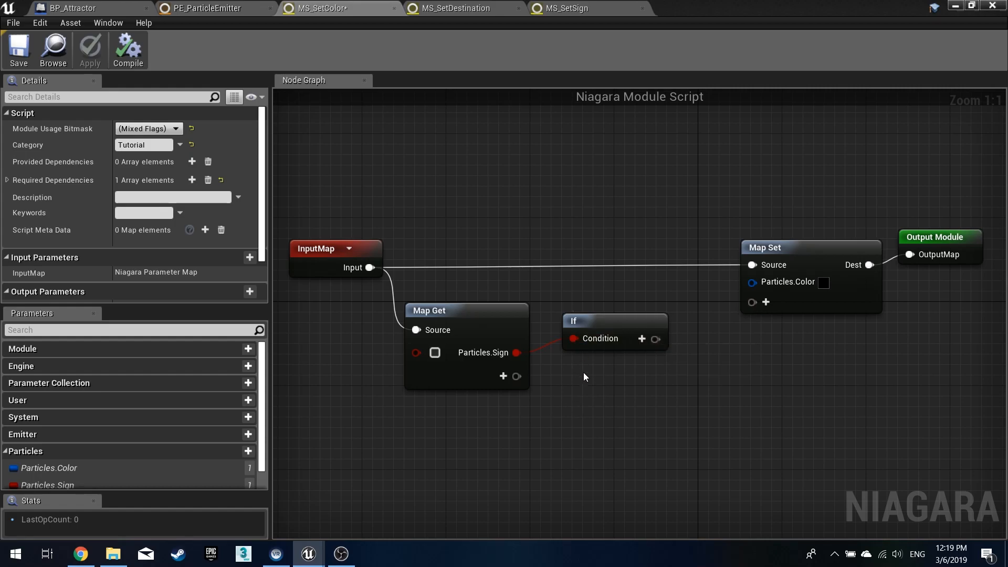
# - Wire the If node's output into Particles.Color on Map Set and set Linear Color A to blue with B at 10
pyautogui.moveTo(656, 338); pyautogui.dragTo(752, 282)
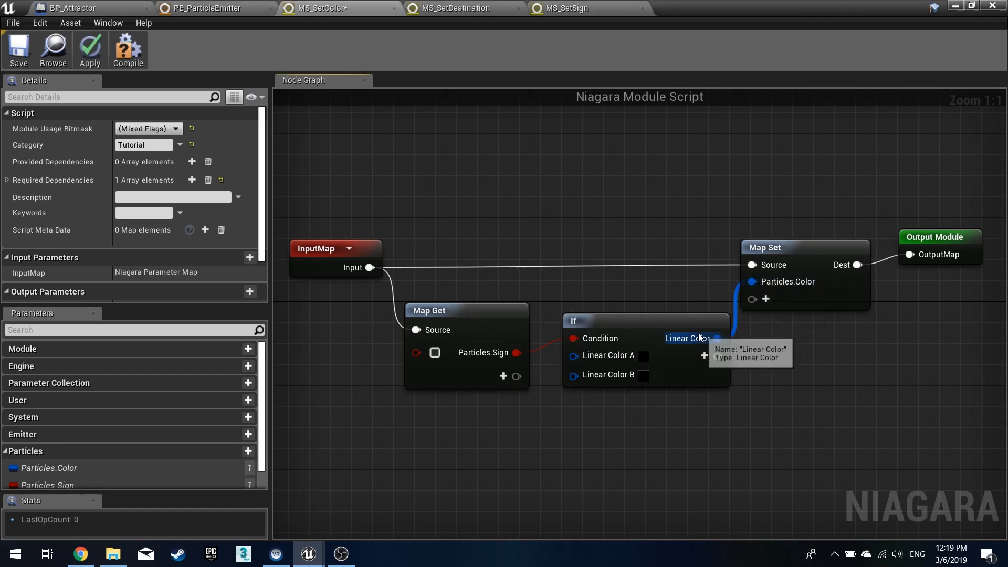
pyautogui.moveTo(678, 325); pyautogui.dragTo(664, 303)
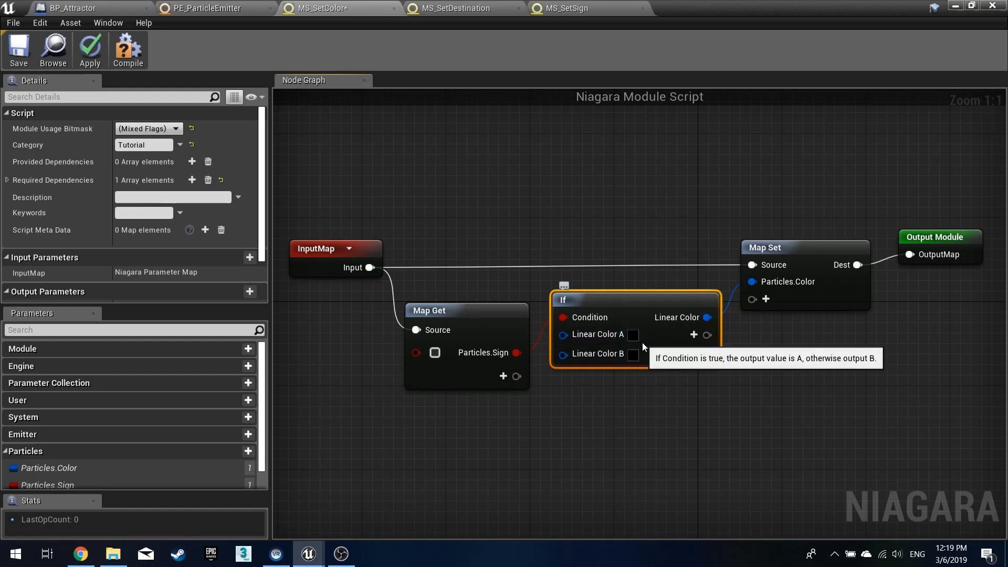
pyautogui.click(634, 337)
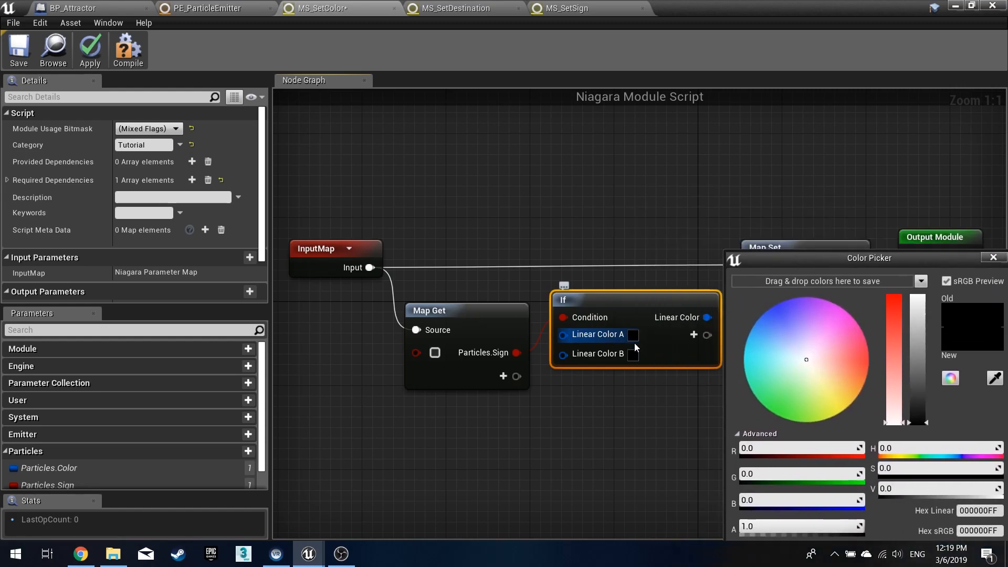
pyautogui.moveTo(819, 253); pyautogui.dragTo(729, 154)
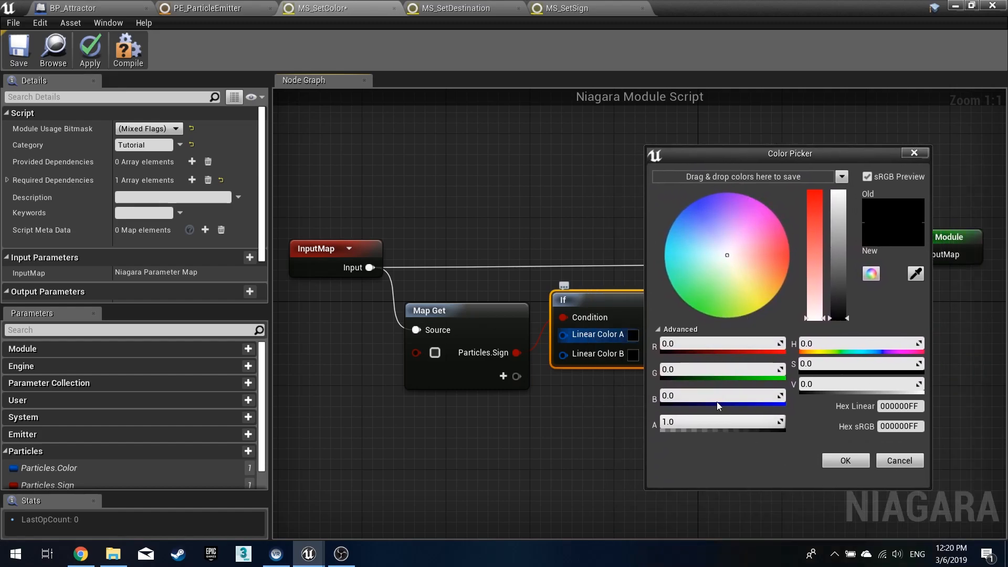
pyautogui.moveTo(702, 396); pyautogui.dragTo(712, 395)
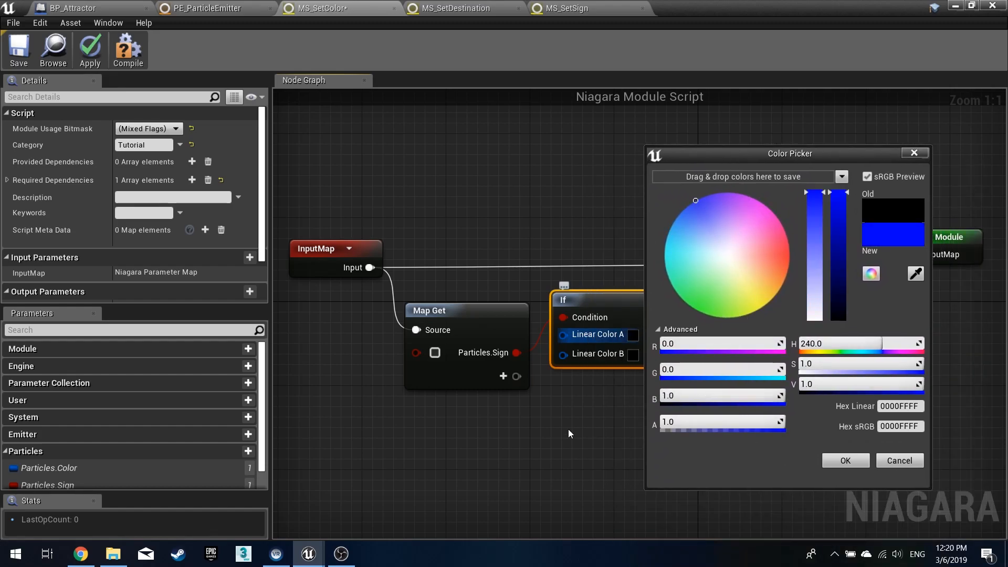
pyautogui.click(691, 395)
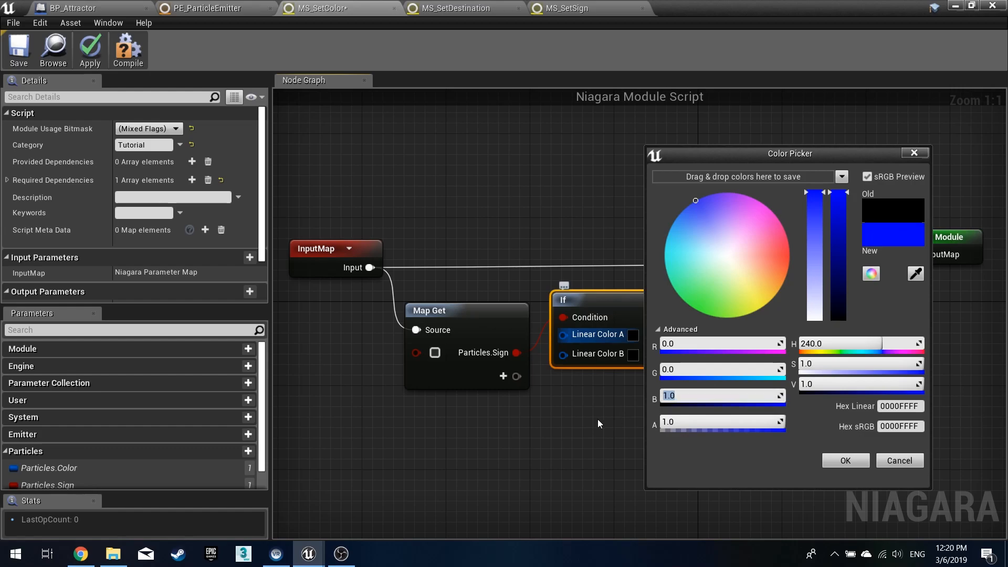
pyautogui.write('10')
pyautogui.press('Return')
pyautogui.click(848, 460)
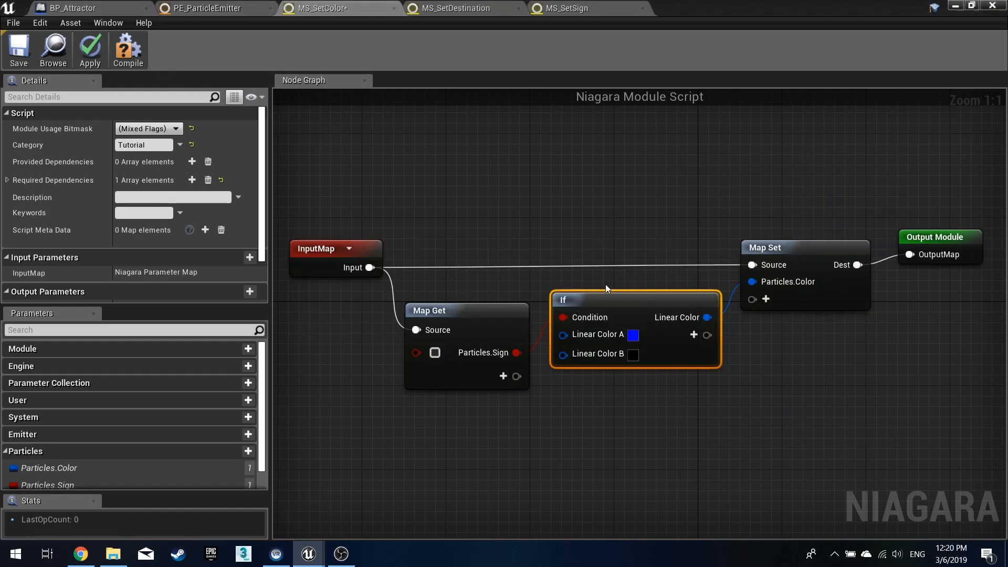
# - Set Linear Color B to red with R at 10, then apply and save the MS_SetColor script
pyautogui.click(632, 356)
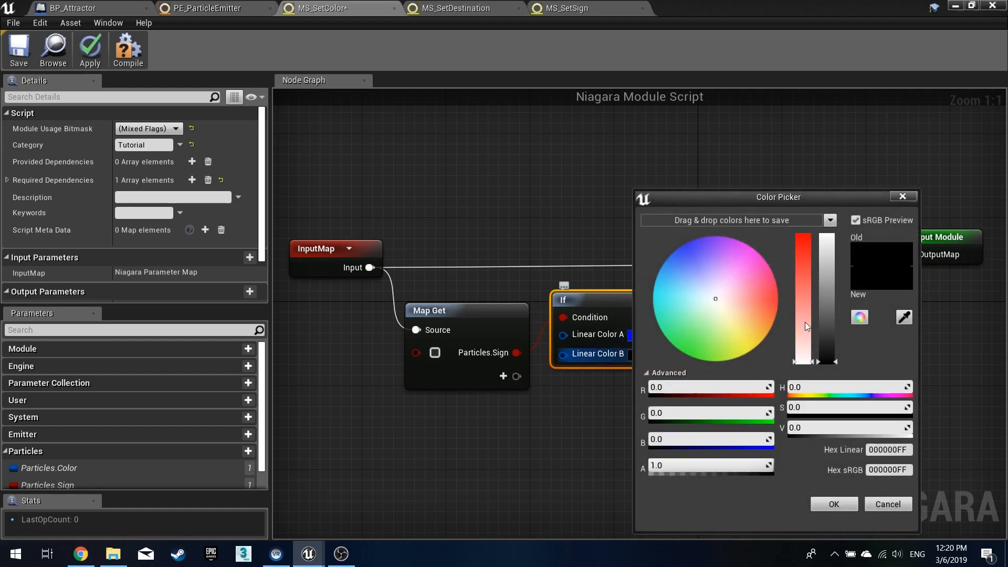
pyautogui.click(698, 380)
pyautogui.write('10')
pyautogui.press('Return')
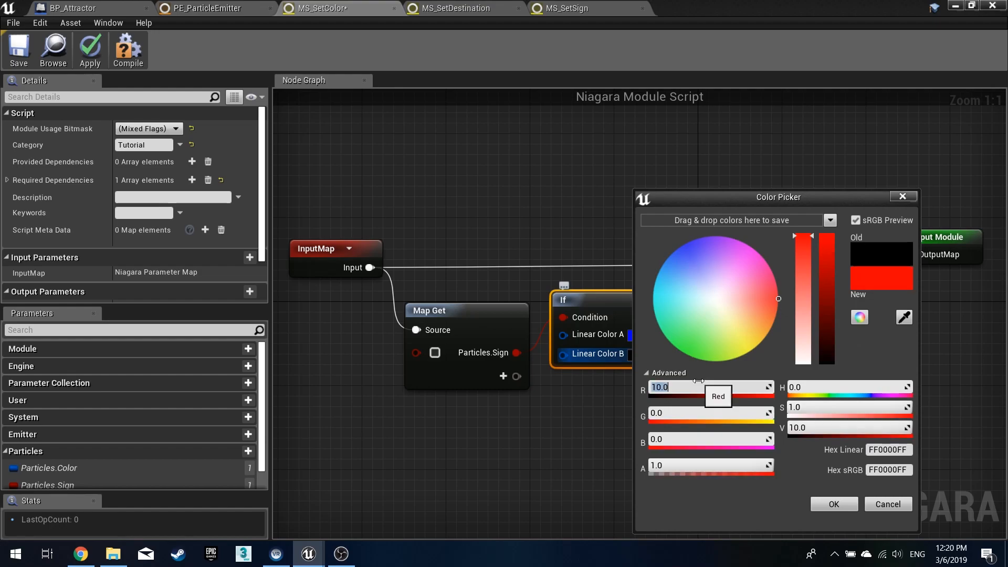
pyautogui.click(835, 505)
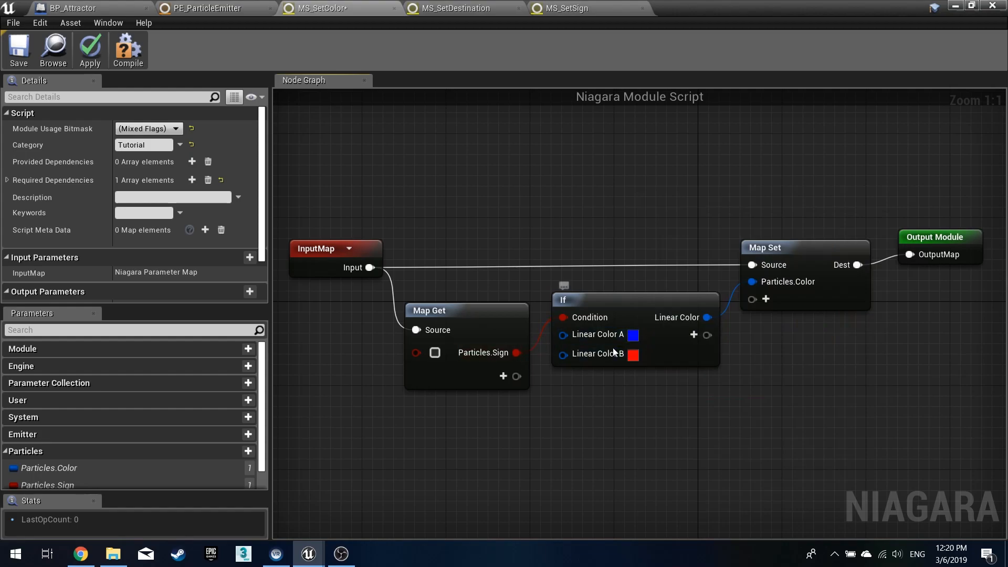
pyautogui.click(99, 54)
pyautogui.click(23, 48)
# - Add the Tutorial module MS Set Color to the Particle Spawn stage of PE_ParticleEmitter
pyautogui.click(194, 14)
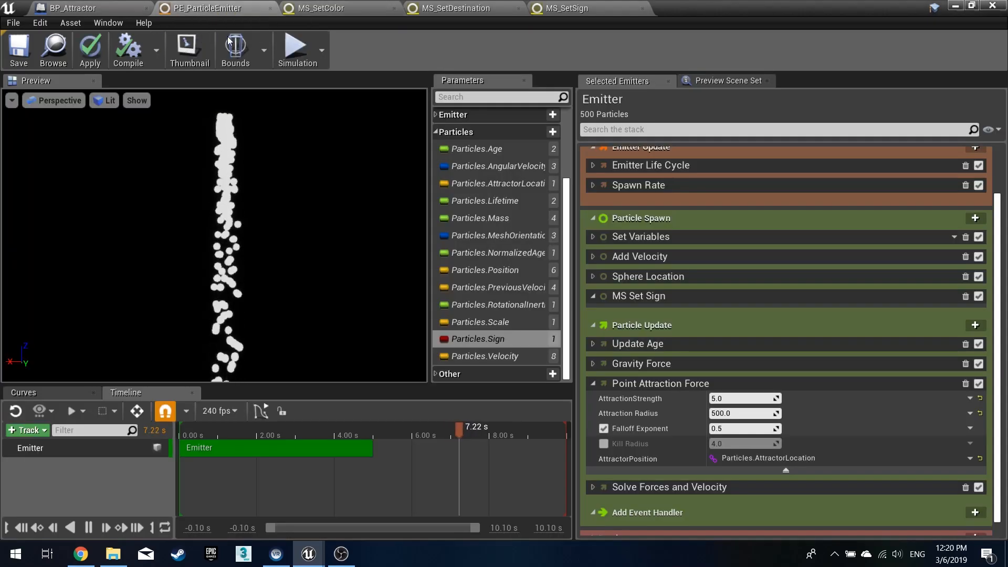
pyautogui.click(976, 217)
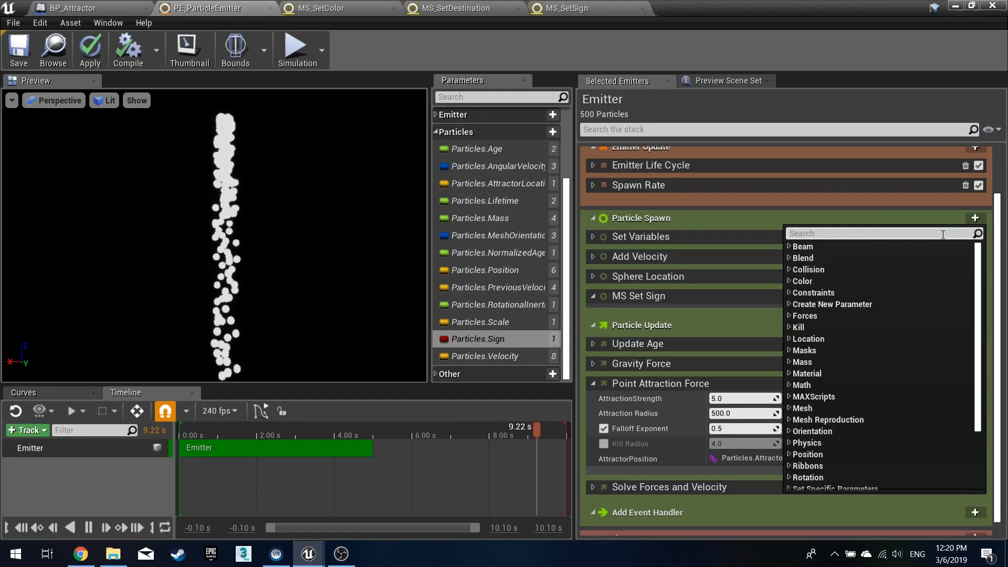
pyautogui.scroll(-3, 862, 440)
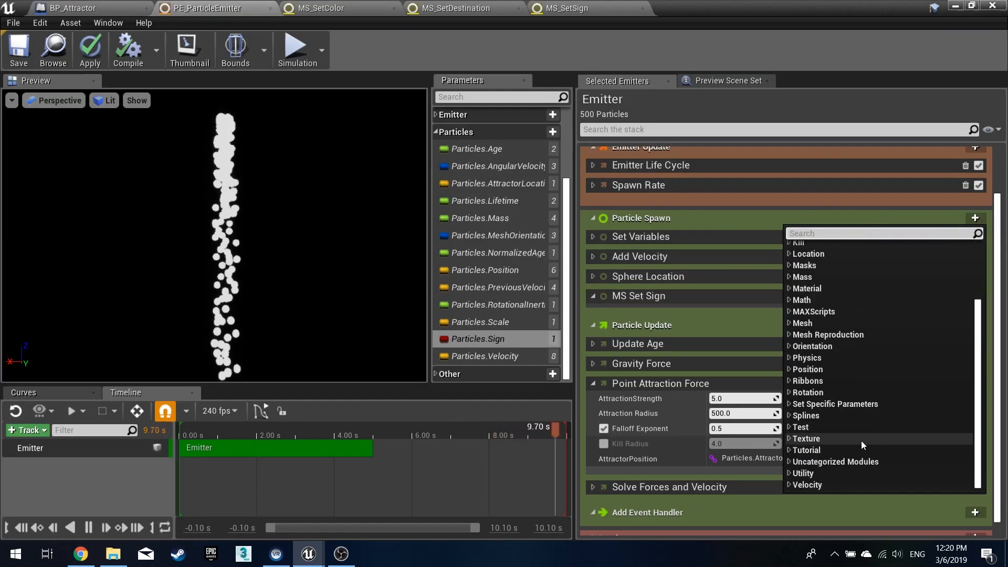
pyautogui.click(793, 450)
pyautogui.click(802, 461)
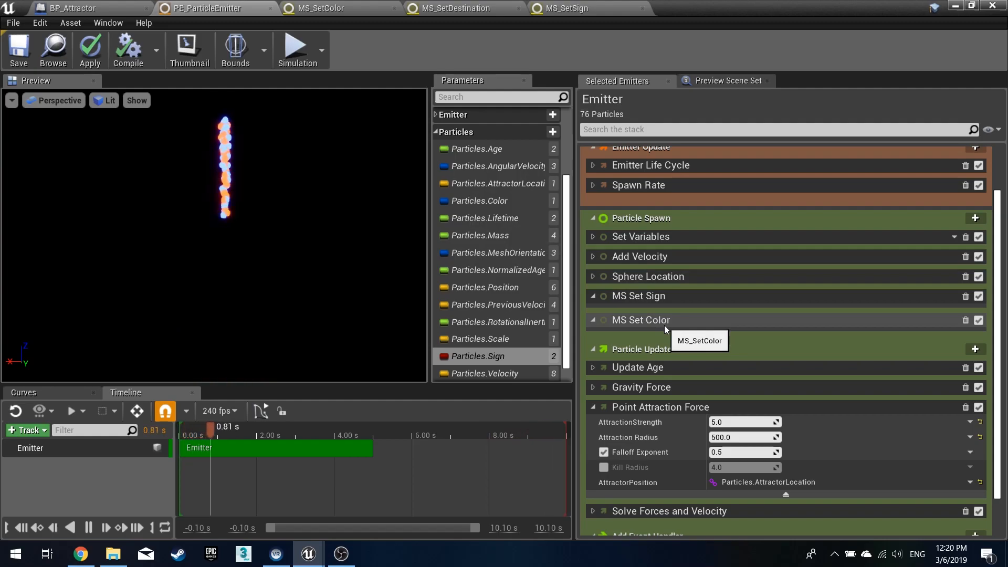
# - Move MS Set Color above MS Set Sign, then apply the suggested dependency fix
pyautogui.moveTo(697, 319); pyautogui.dragTo(678, 285)
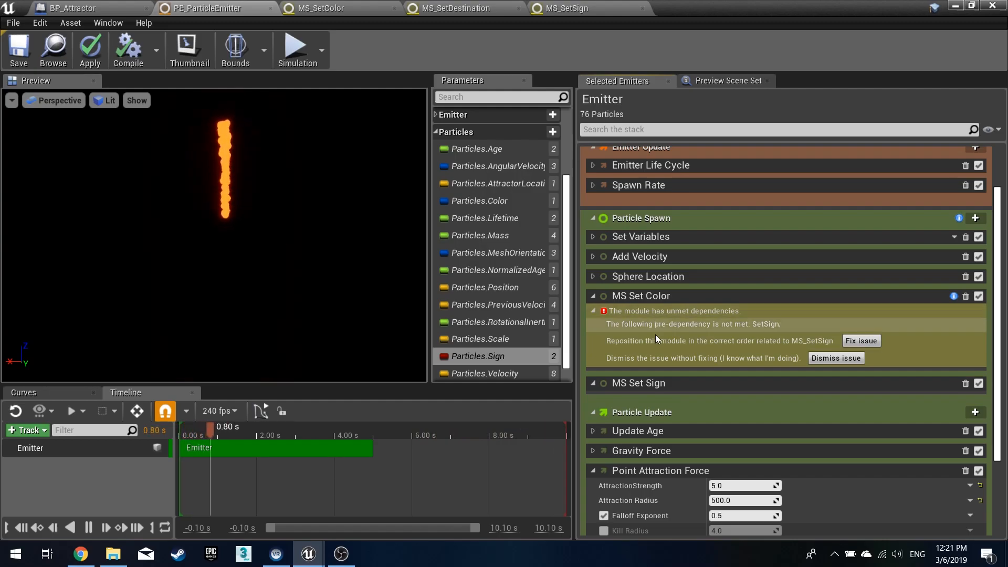
pyautogui.scroll(-3, 654, 329)
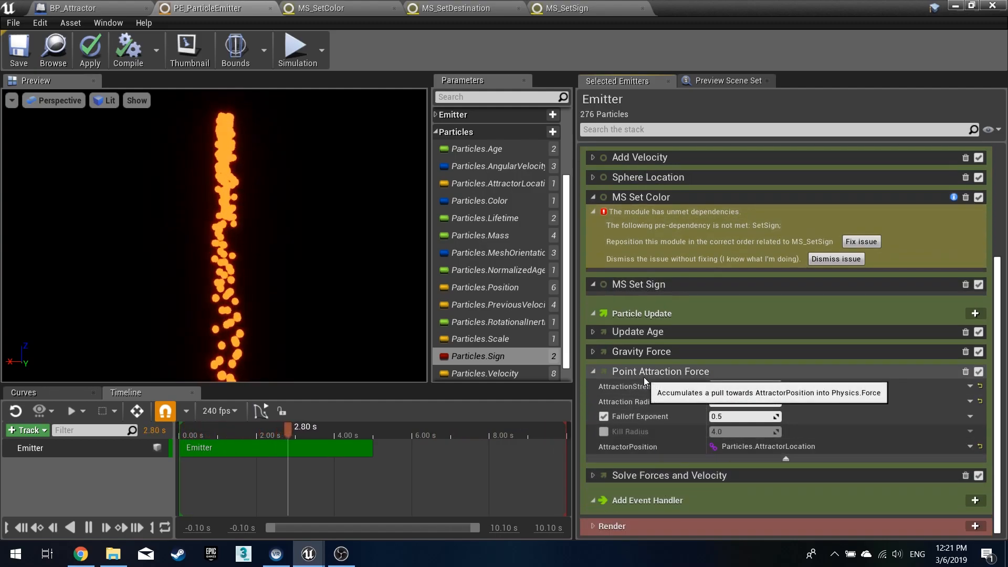
pyautogui.scroll(3, 647, 377)
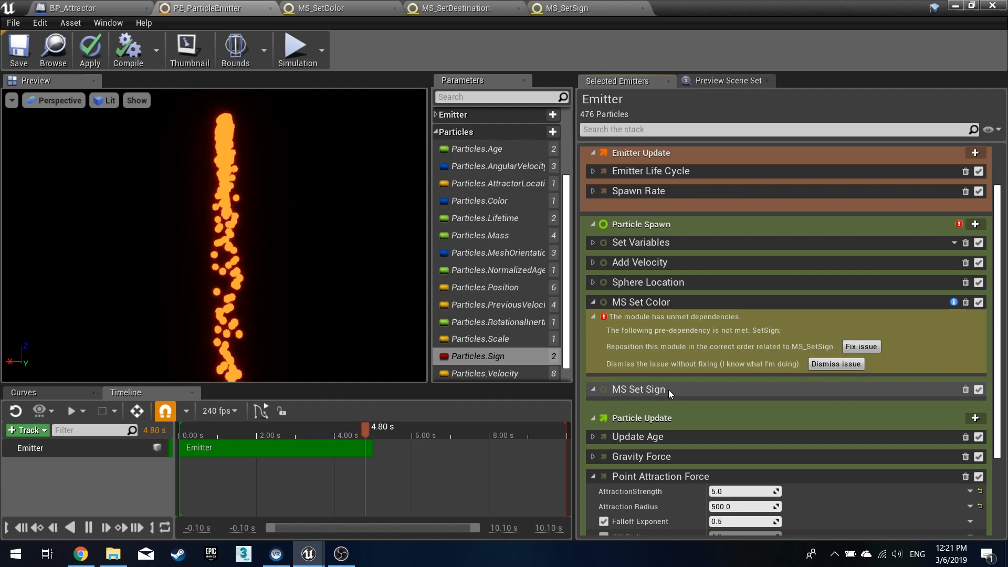
pyautogui.click(862, 346)
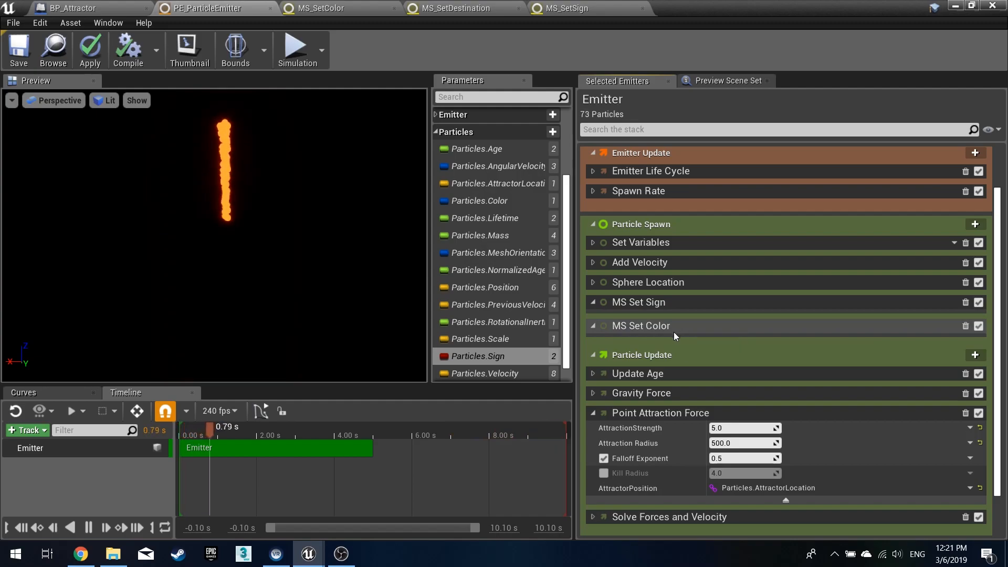
# - Apply and save the PE_ParticleEmitter emitter
pyautogui.click(87, 59)
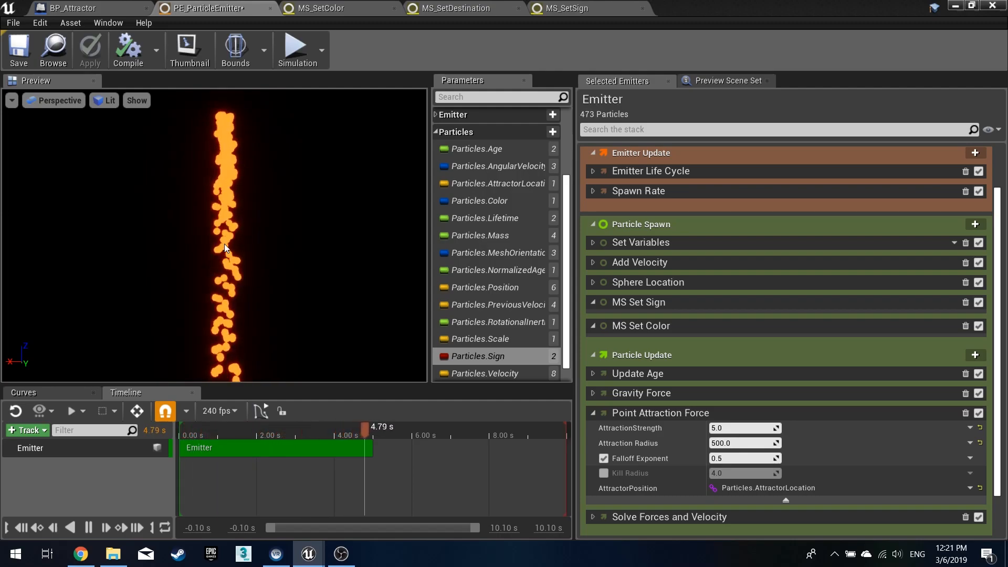
pyautogui.click(350, 7)
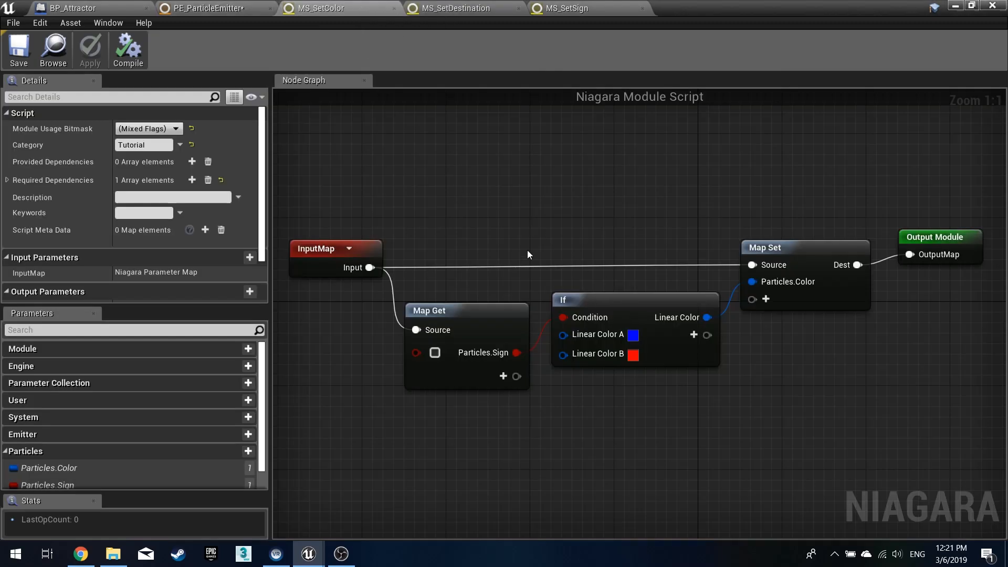
pyautogui.click(209, 8)
pyautogui.click(19, 50)
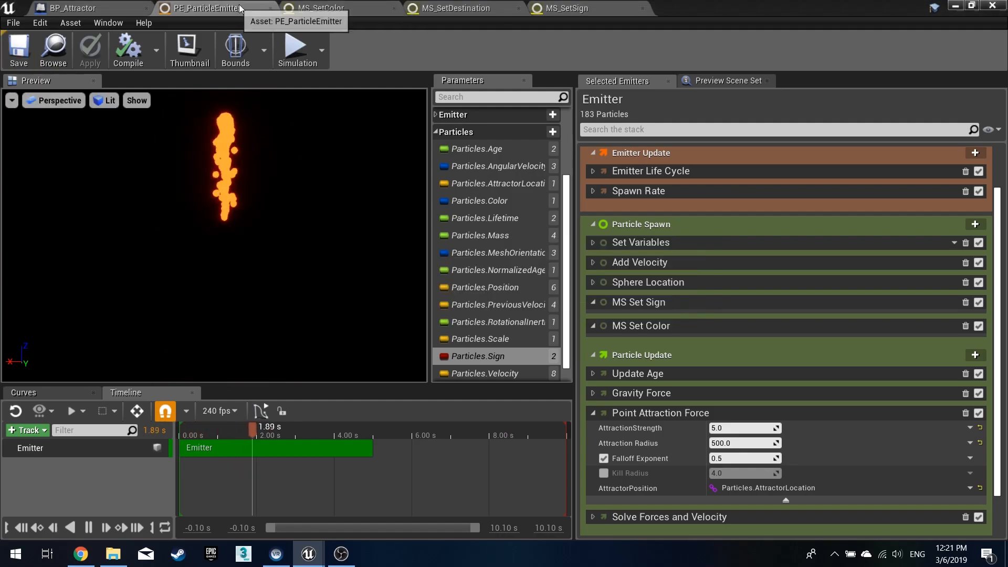
pyautogui.click(317, 9)
pyautogui.click(457, 8)
pyautogui.click(556, 8)
pyautogui.click(318, 8)
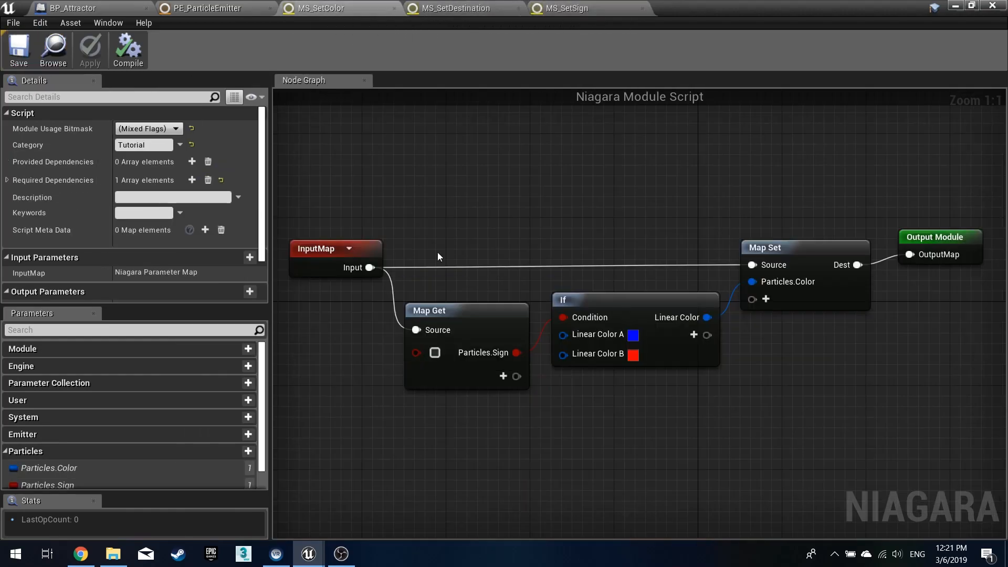
# - Nudge the Map Get node in MS_SetColor, then save and compile the script
pyautogui.moveTo(456, 312); pyautogui.dragTo(457, 301)
pyautogui.click(19, 50)
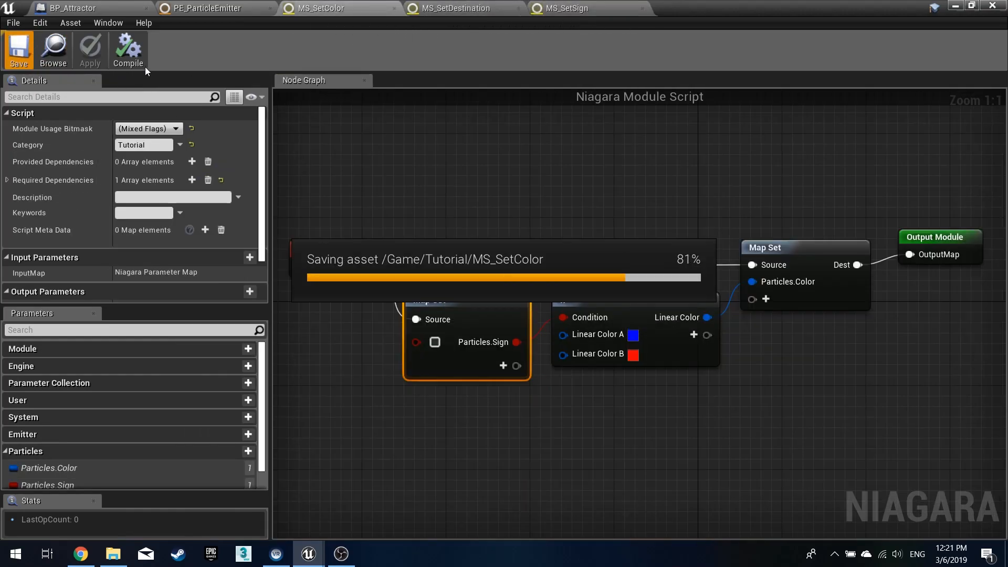
pyautogui.click(140, 60)
pyautogui.click(21, 53)
# - Toggle the MS Set Color module off and back on in the emitter and apply it
pyautogui.click(210, 4)
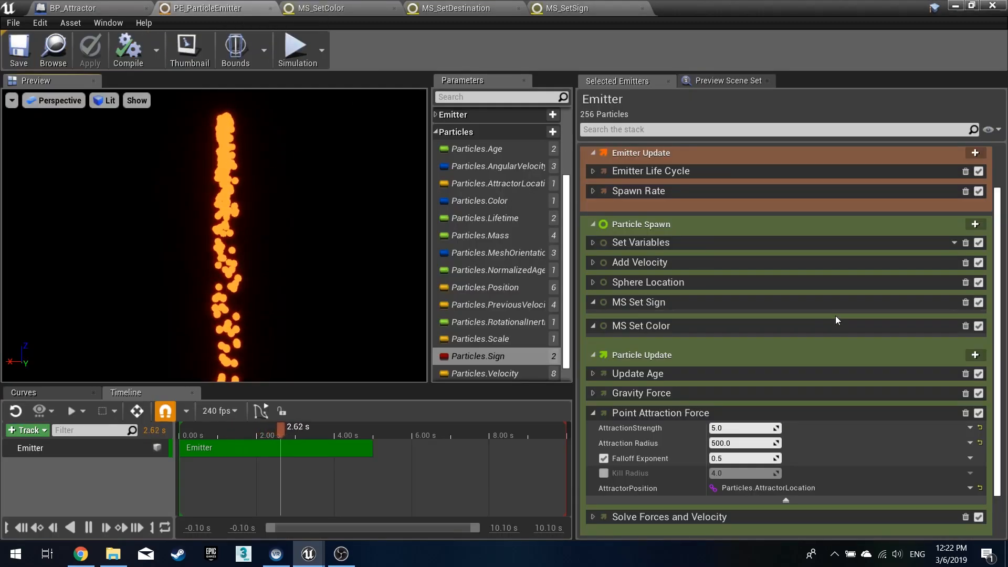
pyautogui.click(979, 326)
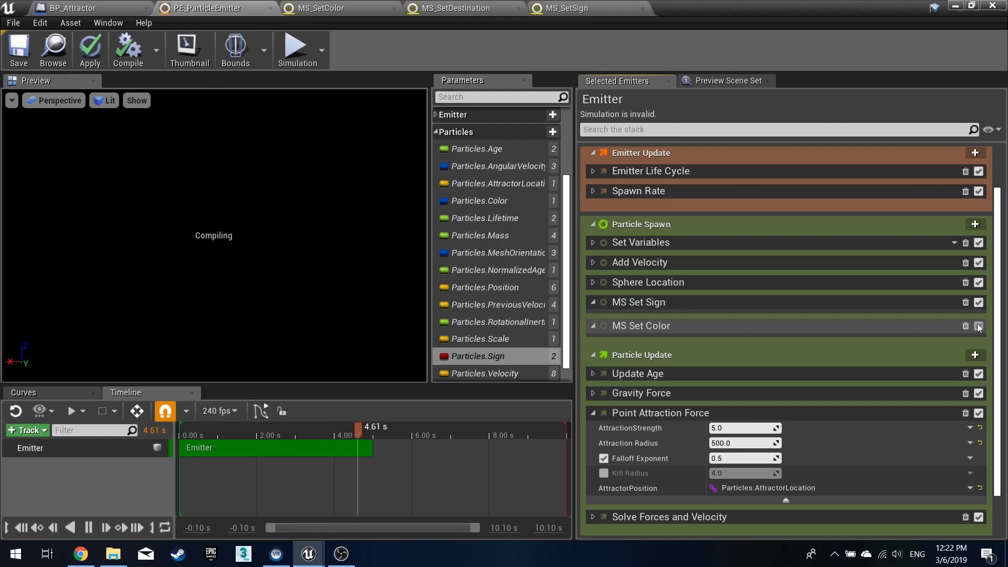
pyautogui.click(978, 326)
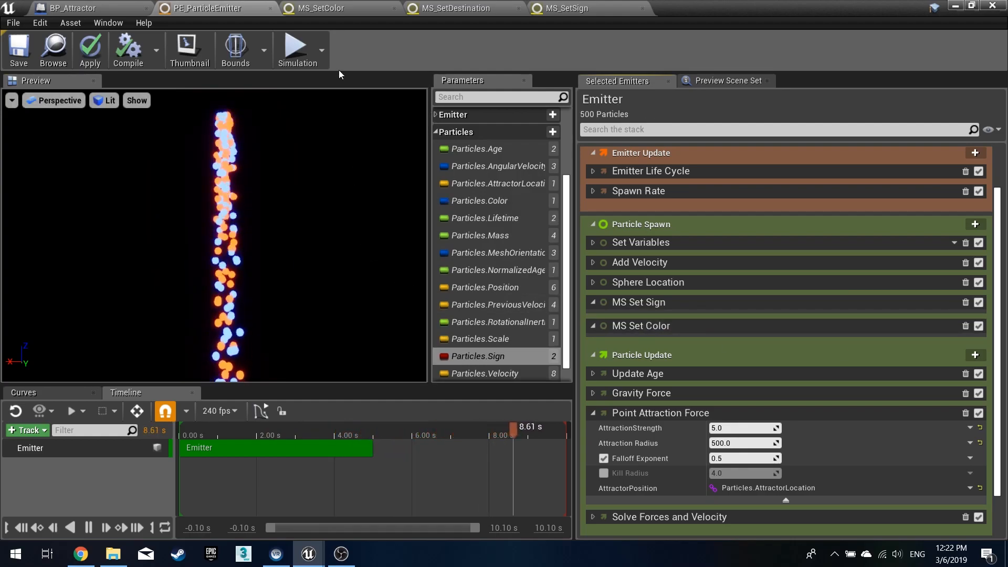
pyautogui.click(91, 61)
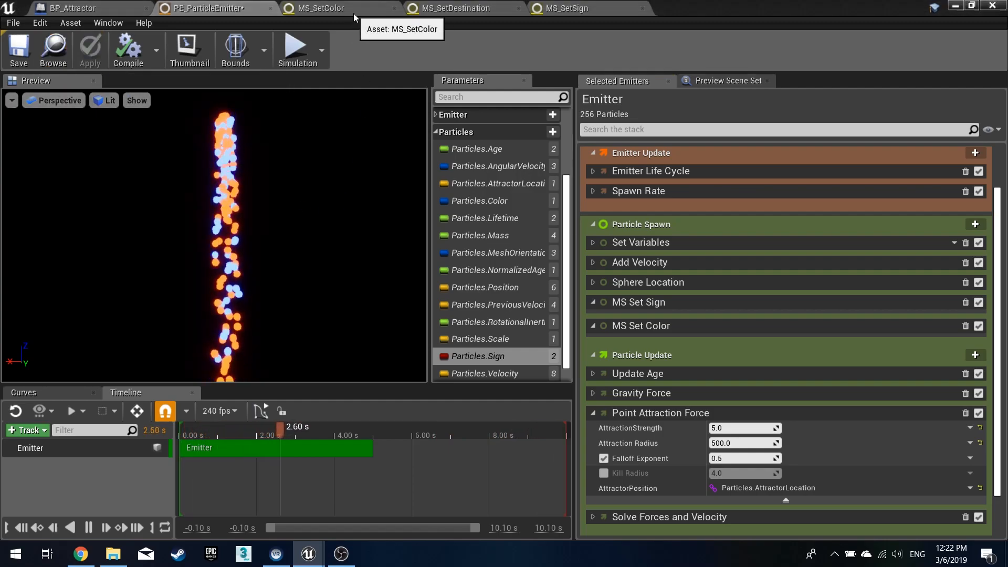
# - In MS_SetDestination, limit module usage to Module and Particle Spawn Script and set the category to Tutorial
pyautogui.click(472, 9)
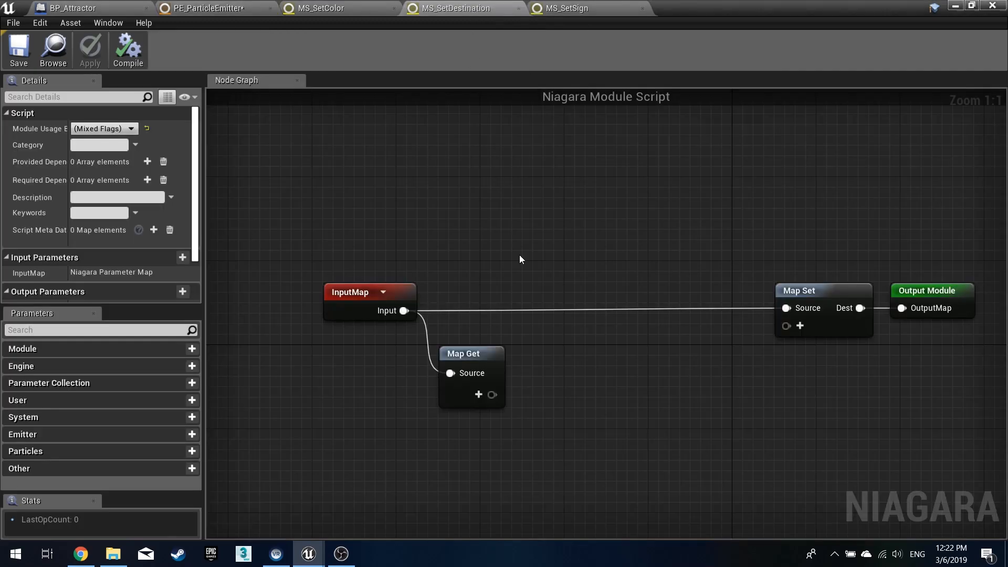
pyautogui.click(103, 129)
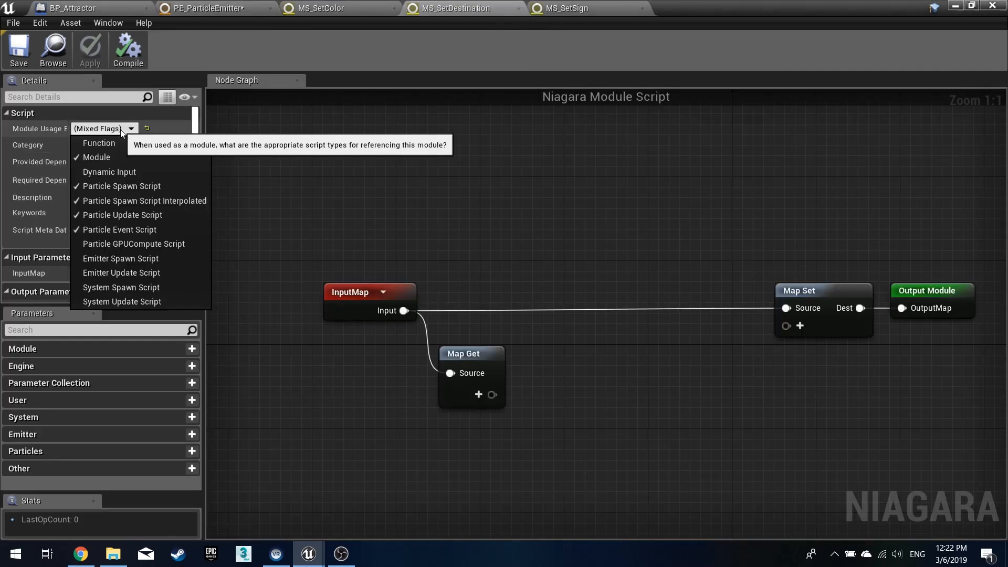
pyautogui.click(119, 201)
pyautogui.click(119, 215)
pyautogui.click(121, 230)
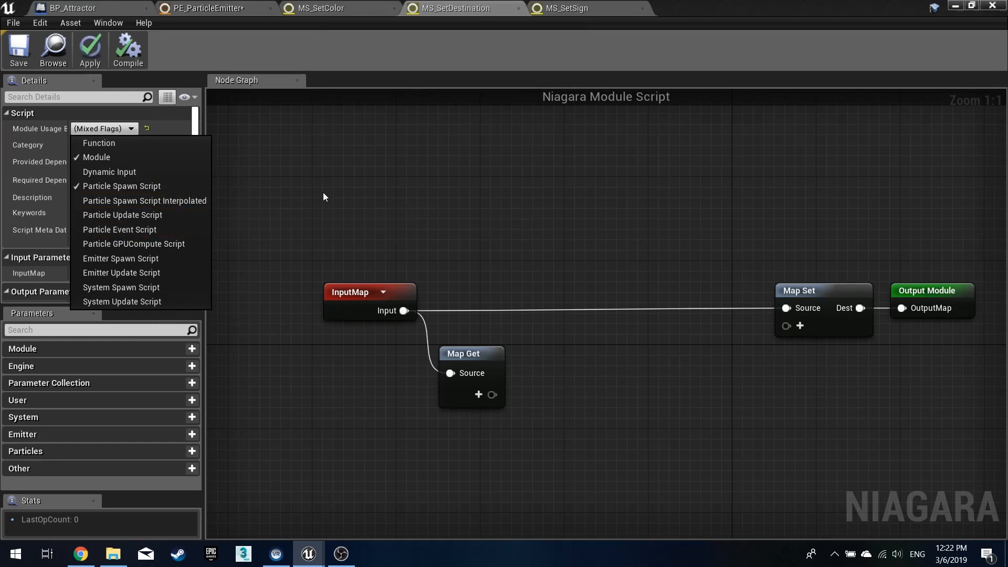
pyautogui.click(323, 193)
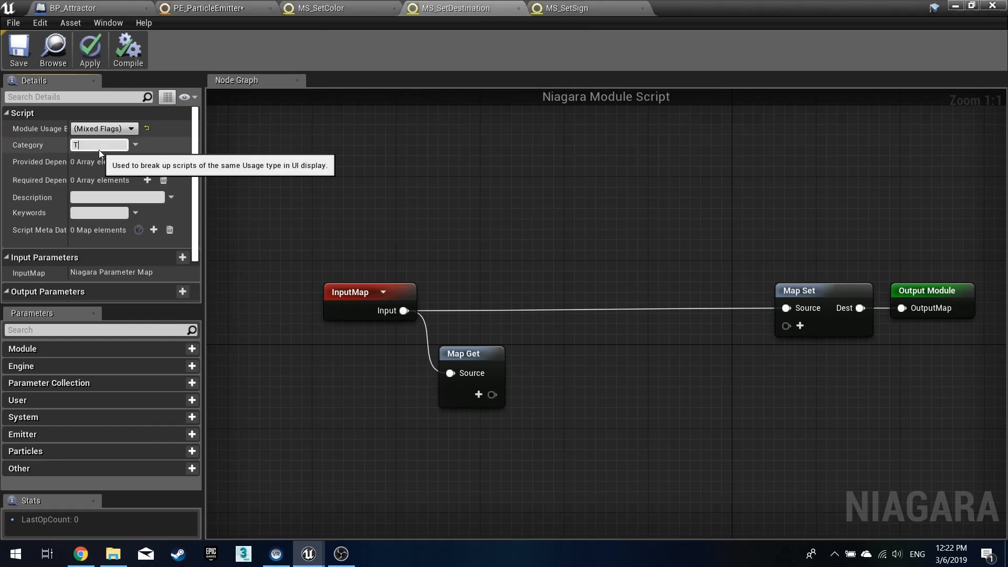
pyautogui.click(99, 150)
pyautogui.write('Tutorial')
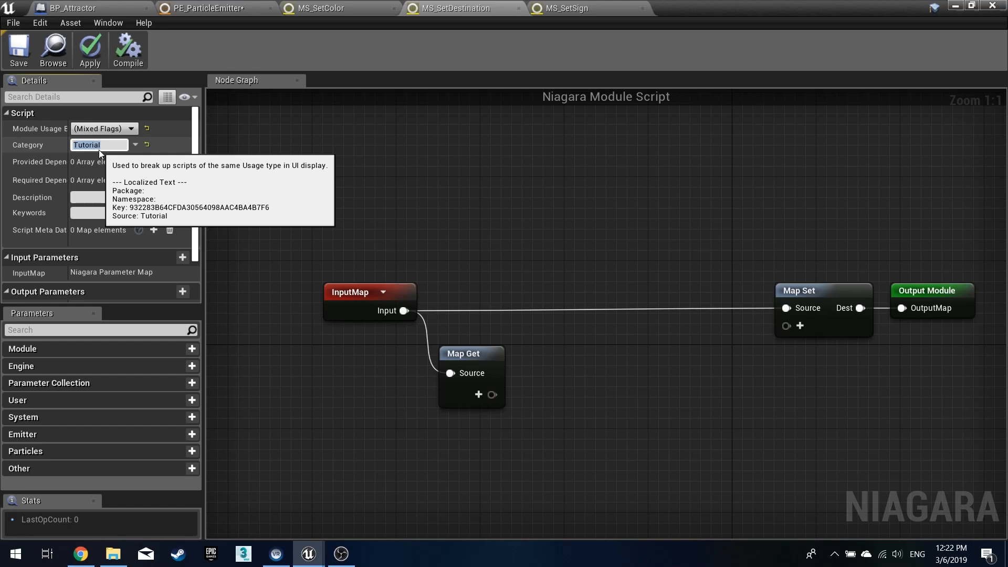
pyautogui.press('Return')
# - Add a required Pre Dependency with Id SetSign to MS_SetDestination and apply the script
pyautogui.click(147, 180)
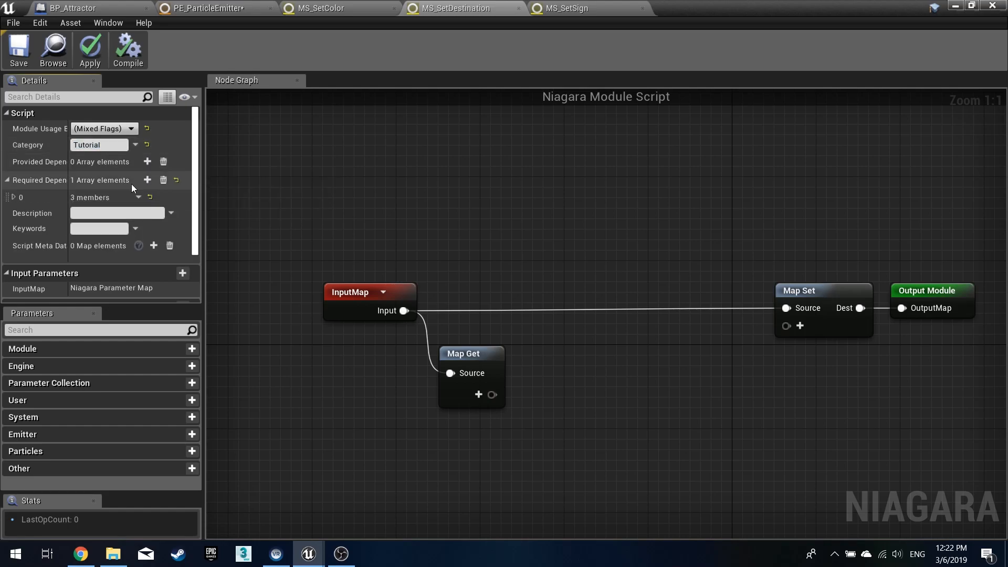
pyautogui.click(16, 197)
pyautogui.click(100, 213)
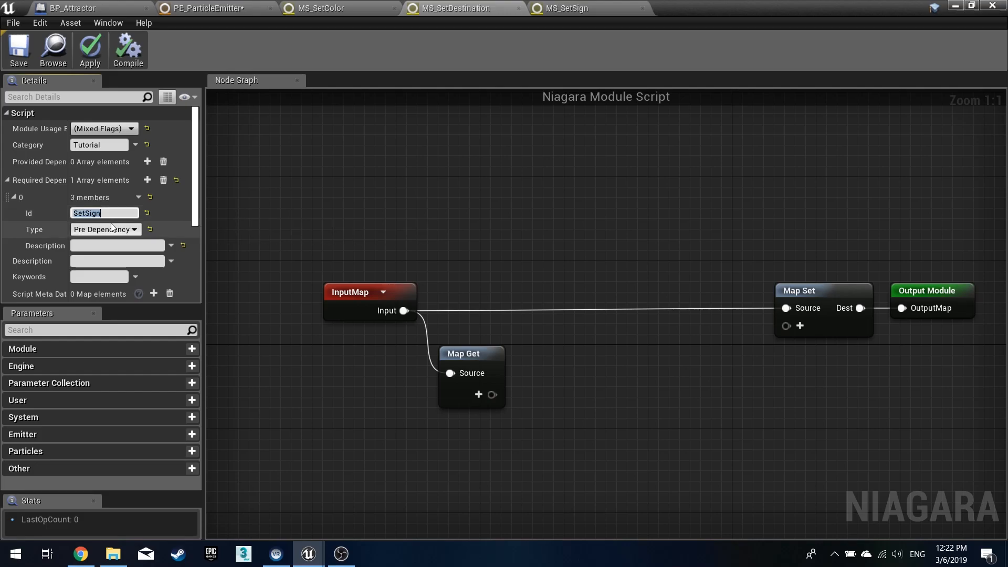
pyautogui.click(99, 58)
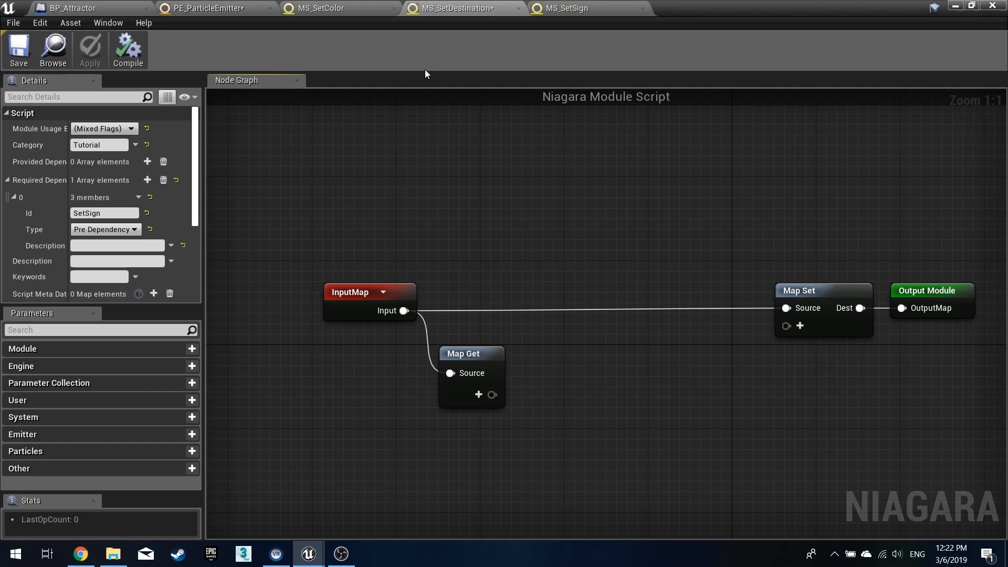
# - Add the MS Set Destination module to the emitter's Particle Spawn stage
pyautogui.click(203, 8)
pyautogui.click(975, 225)
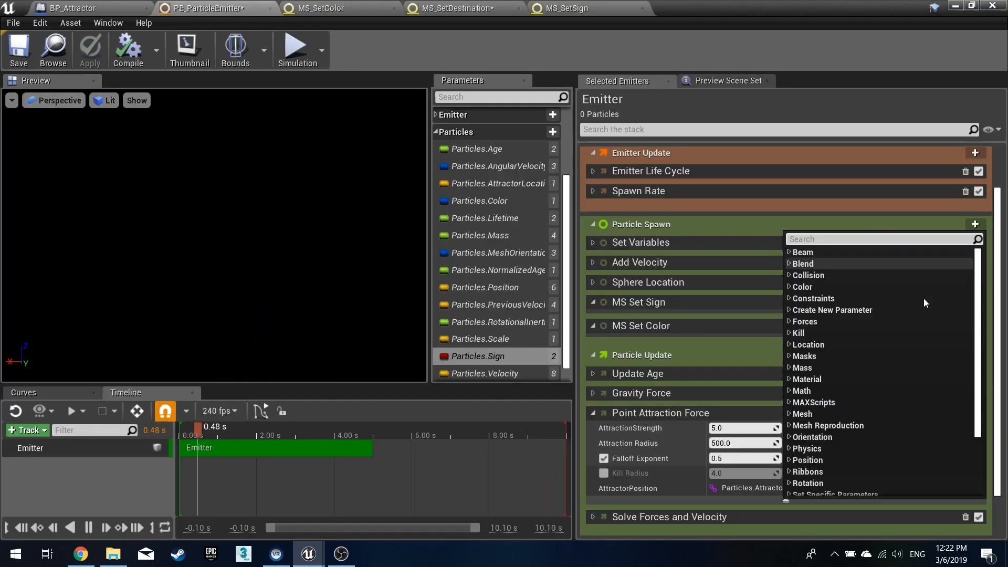
pyautogui.scroll(-5, 883, 367)
pyautogui.click(796, 456)
pyautogui.click(827, 479)
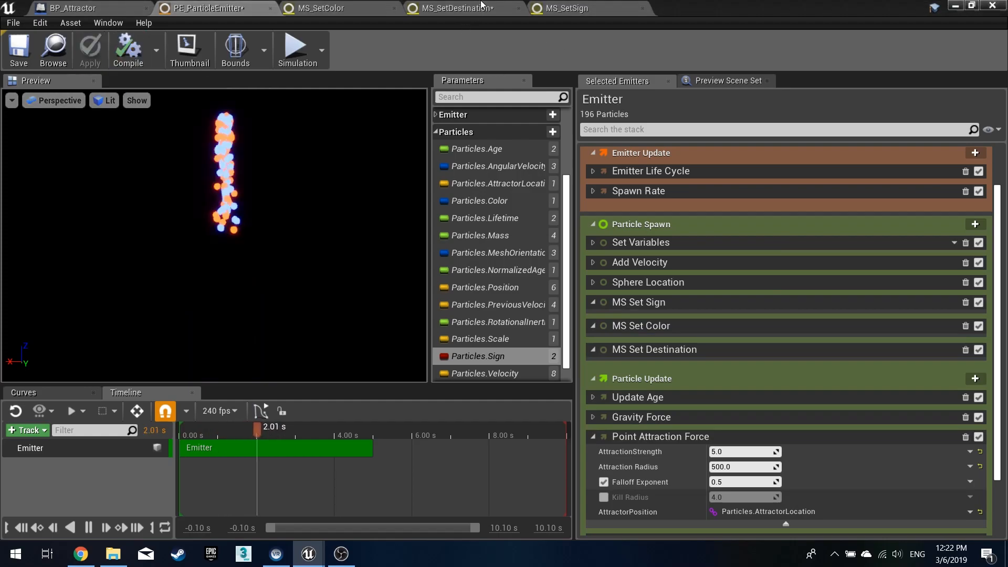
# - In MS_SetDestination, add a new bool output pin named Particles.Sign to the Map Get node
pyautogui.click(457, 8)
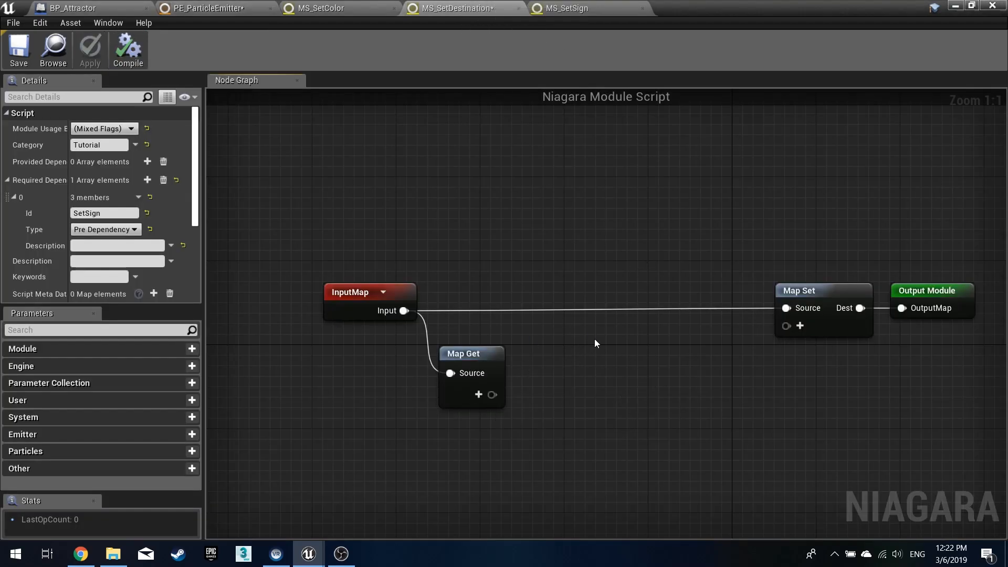
pyautogui.click(481, 396)
pyautogui.click(481, 482)
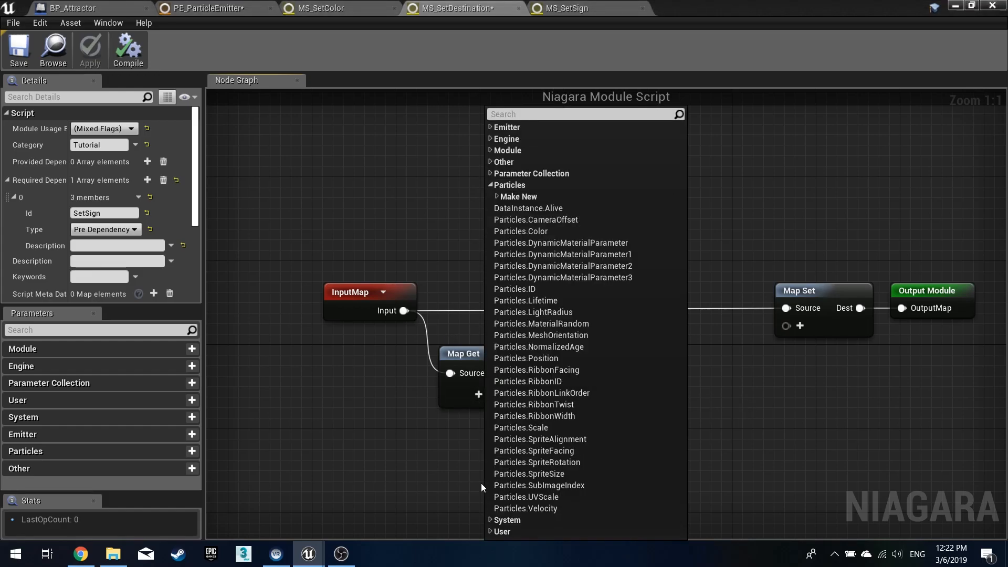
pyautogui.click(497, 197)
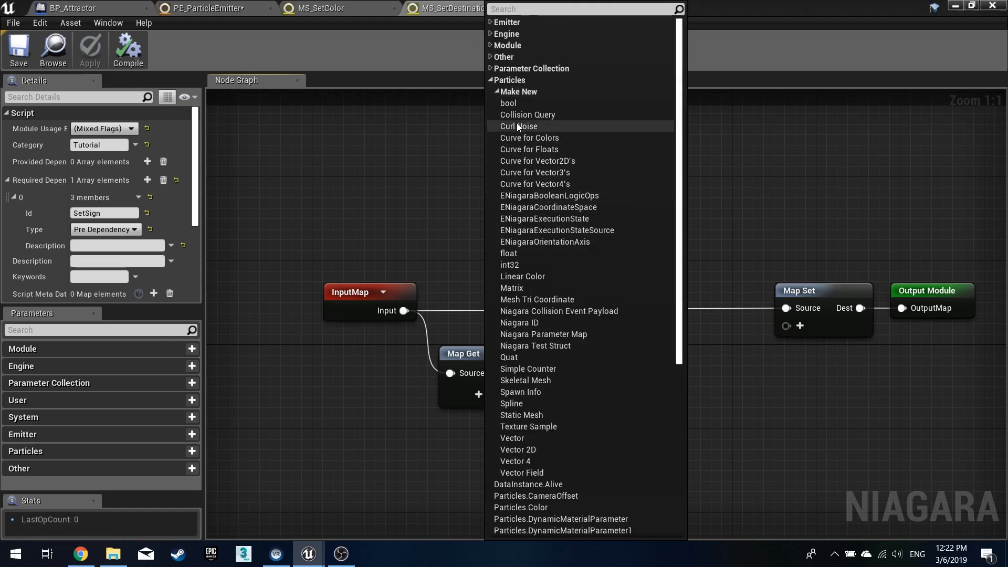
pyautogui.click(512, 106)
pyautogui.press('BackSpace')
pyautogui.press('BackSpace')
pyautogui.press('BackSpace')
pyautogui.press('BackSpace')
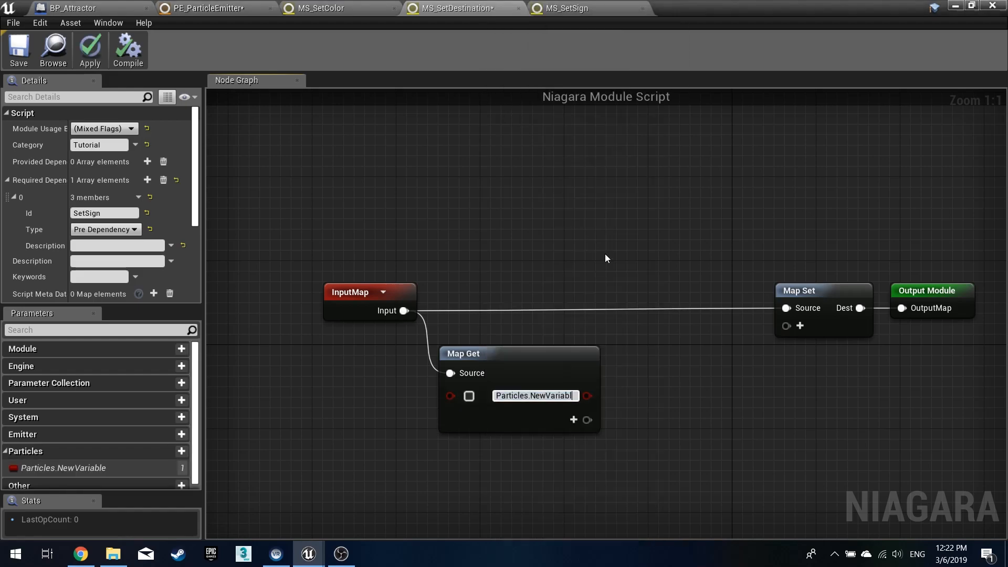
pyautogui.press('BackSpace')
pyautogui.press('BackSpace')
pyautogui.press('BackSpace')
pyautogui.press('BackSpace')
pyautogui.press('BackSpace')
pyautogui.press('BackSpace')
pyautogui.press('BackSpace')
pyautogui.write('Sign')
pyautogui.press('Return')
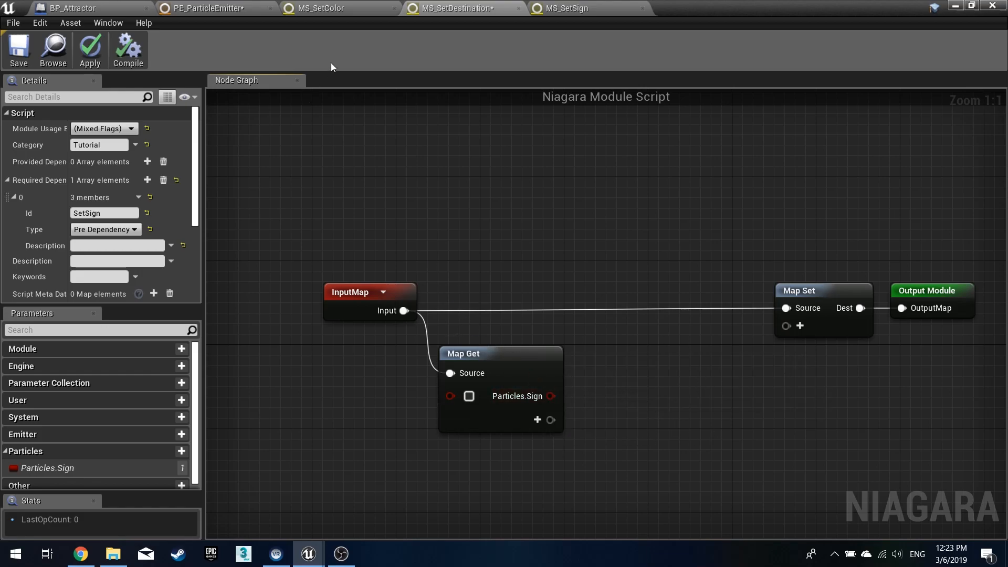
# - Add a new User vector pin named User.NegativeLocation to the Map Get node
pyautogui.click(189, 8)
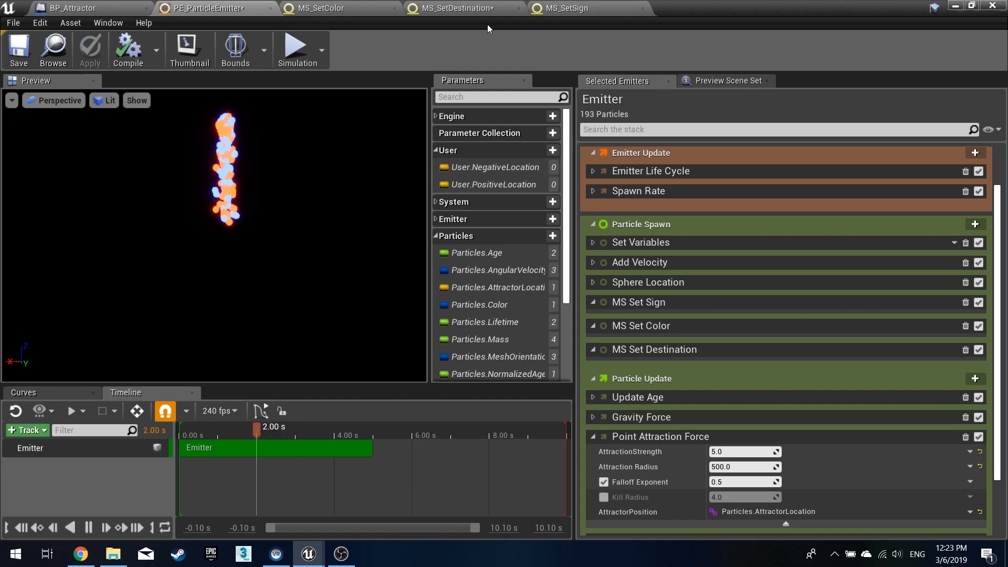
pyautogui.click(457, 8)
pyautogui.click(536, 420)
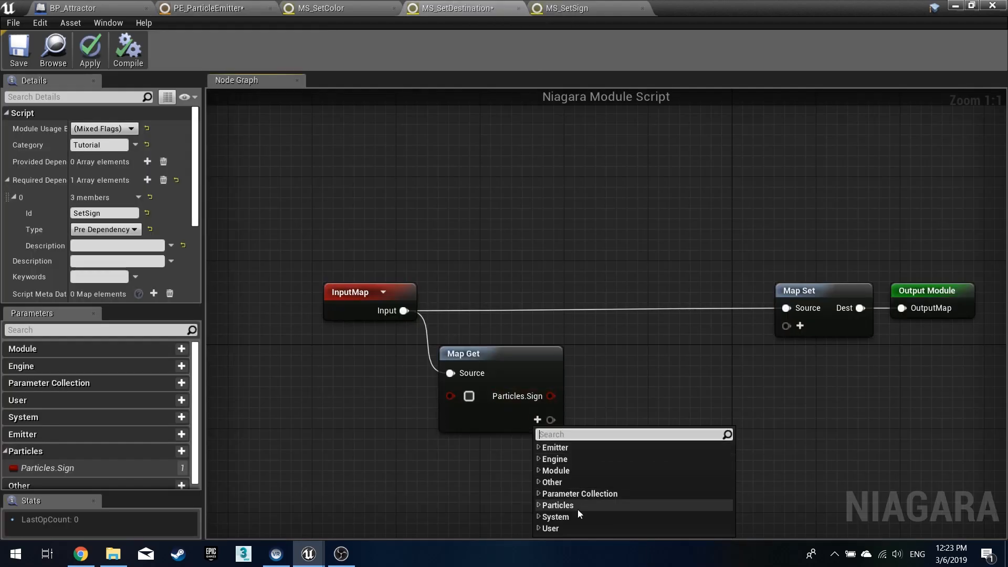
pyautogui.click(549, 528)
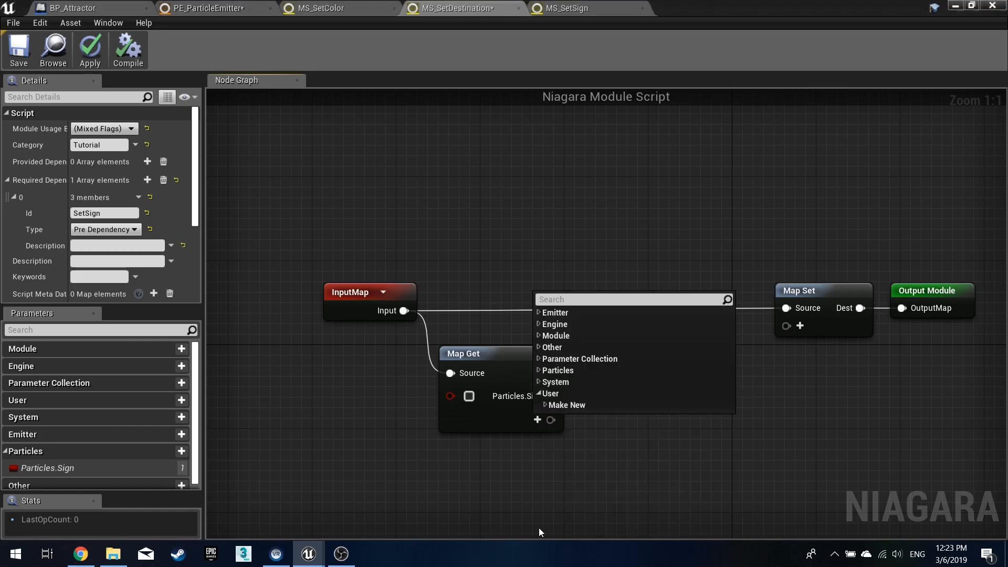
pyautogui.click(546, 405)
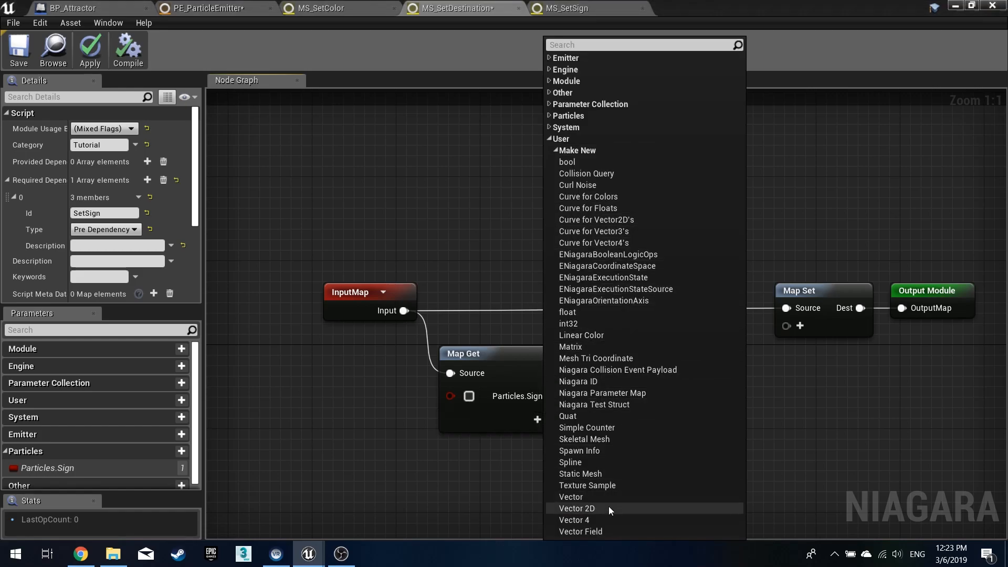
pyautogui.click(573, 499)
pyautogui.press('End')
pyautogui.press('BackSpace')
pyautogui.press('BackSpace')
pyautogui.press('BackSpace')
pyautogui.press('BackSpace')
pyautogui.press('BackSpace')
pyautogui.press('BackSpace')
pyautogui.press('BackSpace')
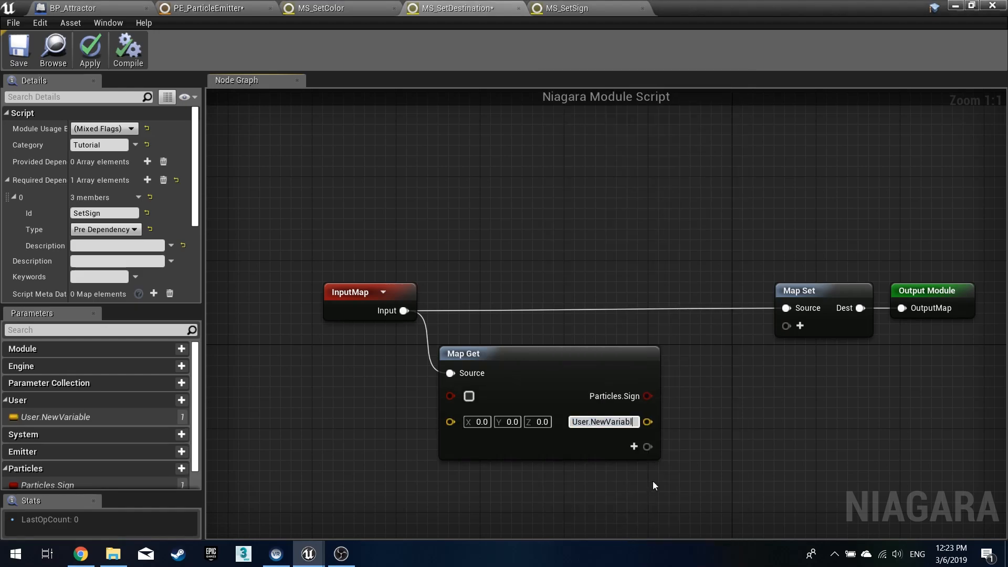
pyautogui.press('BackSpace')
pyautogui.press('BackSpace')
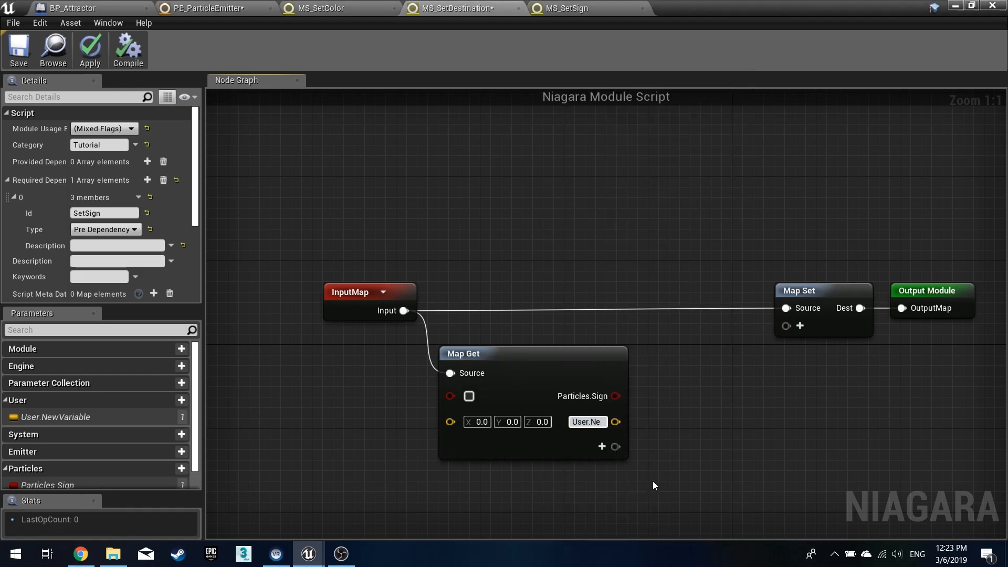
pyautogui.write('ga')
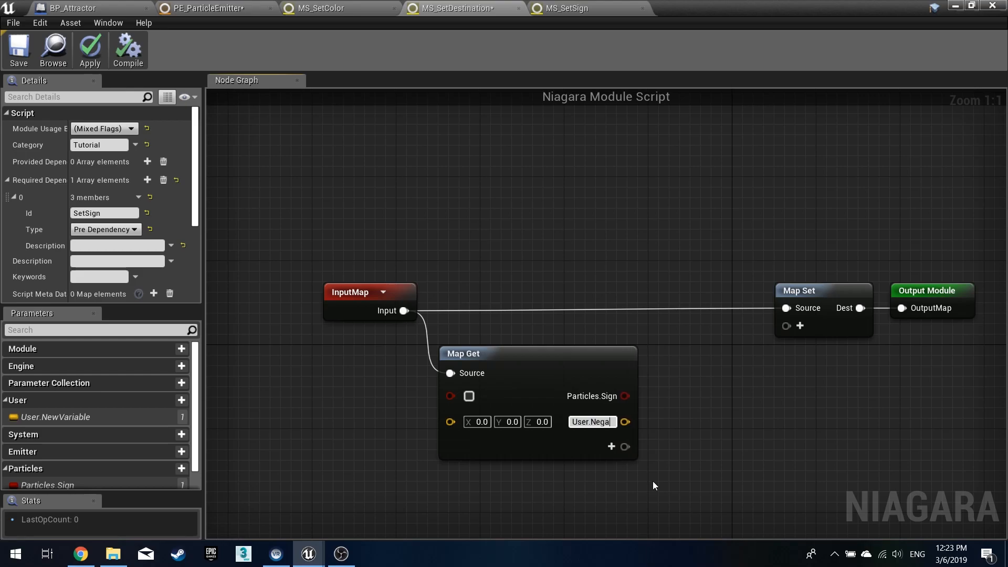
pyautogui.write('tiveLocation')
pyautogui.press('Return')
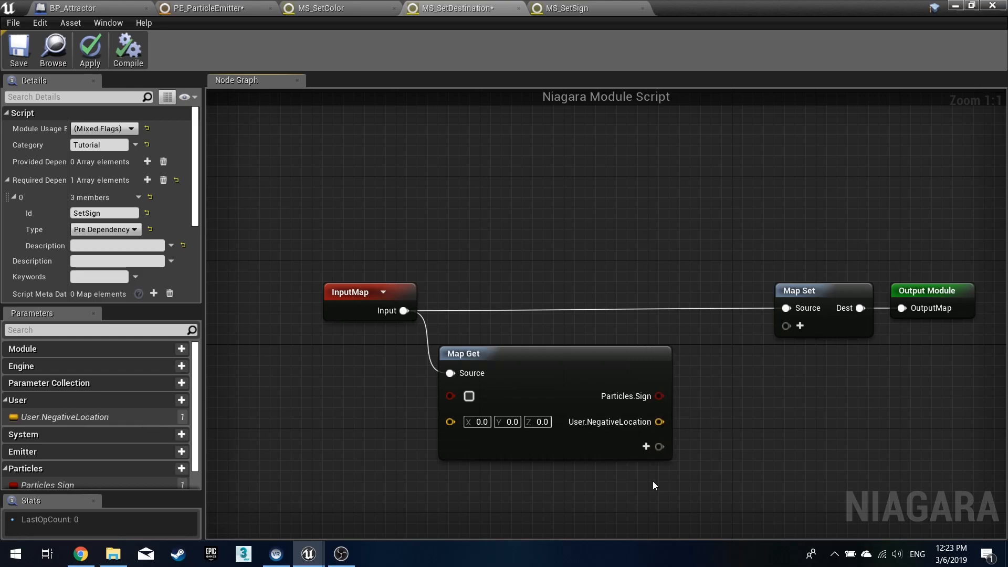
# - Add another User vector pin to the Map Get node and name it User.PositiveLocation
pyautogui.click(643, 445)
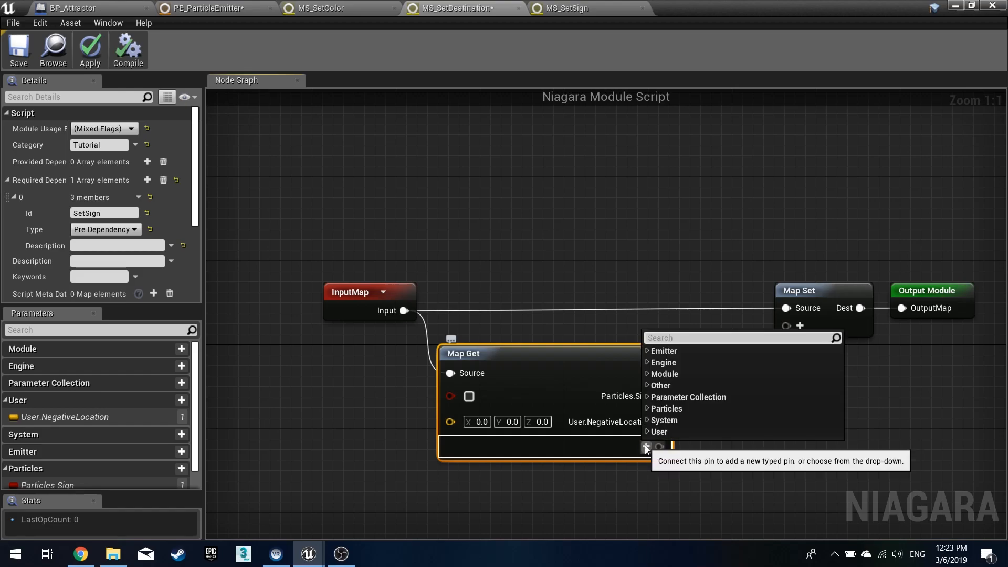
pyautogui.click(646, 432)
pyautogui.click(653, 433)
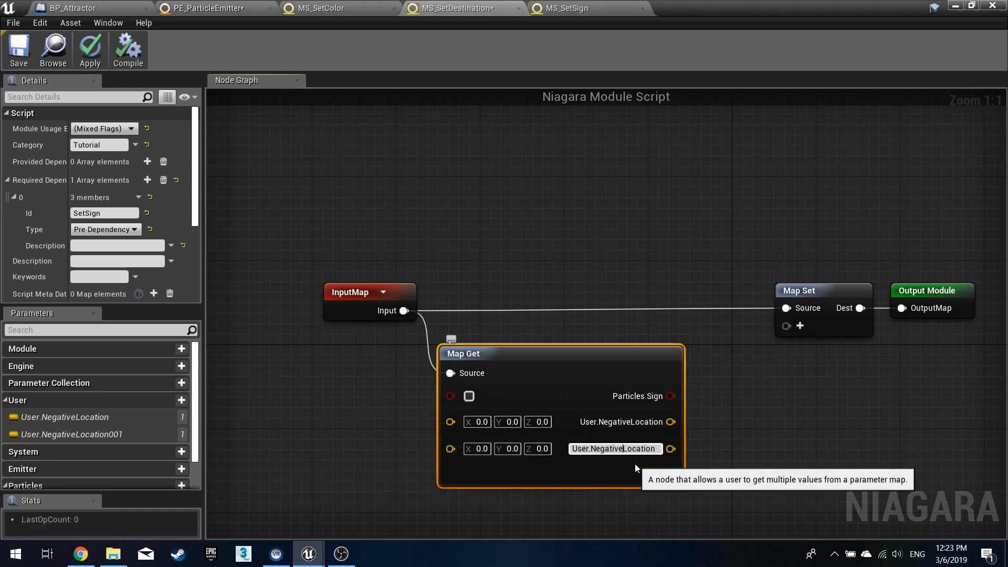
pyautogui.press('BackSpace')
pyautogui.press('BackSpace')
pyautogui.press('BackSpace')
pyautogui.press('BackSpace')
pyautogui.press('BackSpace')
pyautogui.press('BackSpace')
pyautogui.press('BackSpace')
pyautogui.press('BackSpace')
pyautogui.write('Positive')
pyautogui.press('Return')
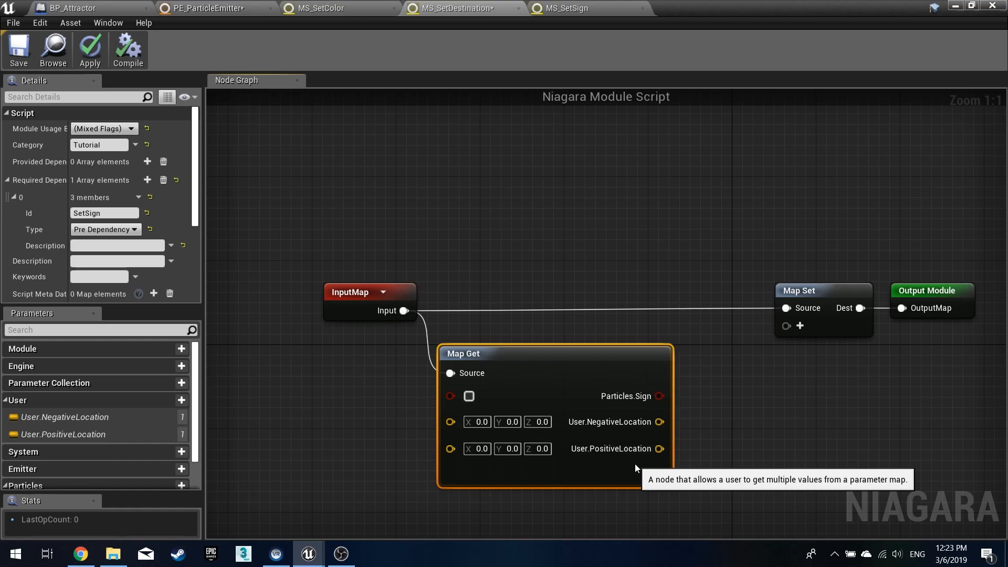
pyautogui.click(651, 477)
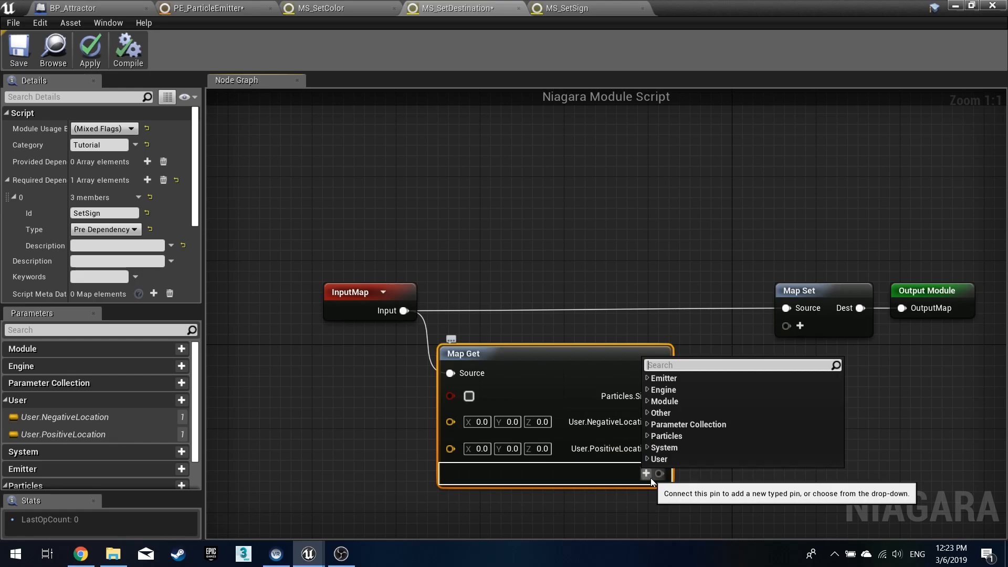
pyautogui.click(647, 459)
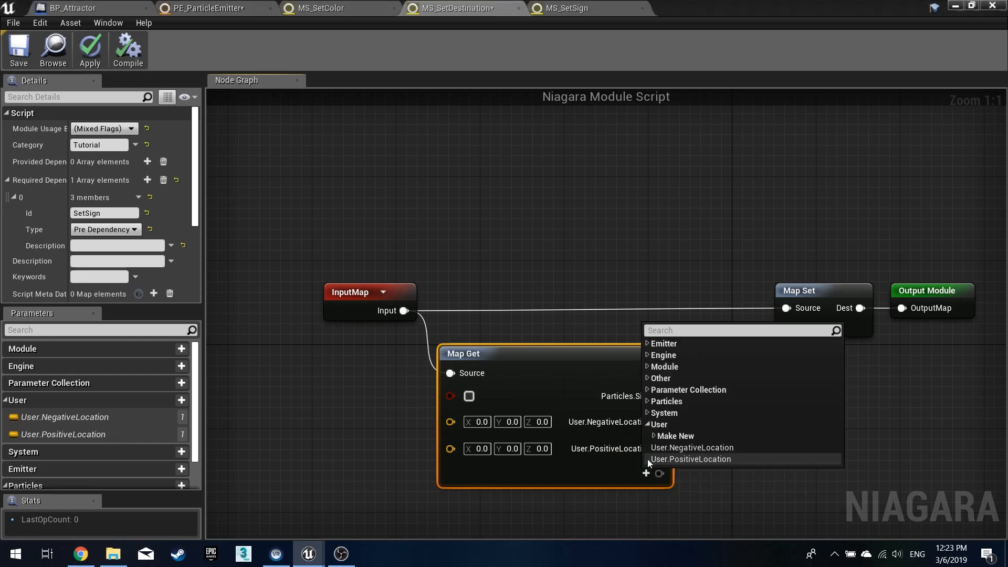
pyautogui.click(657, 434)
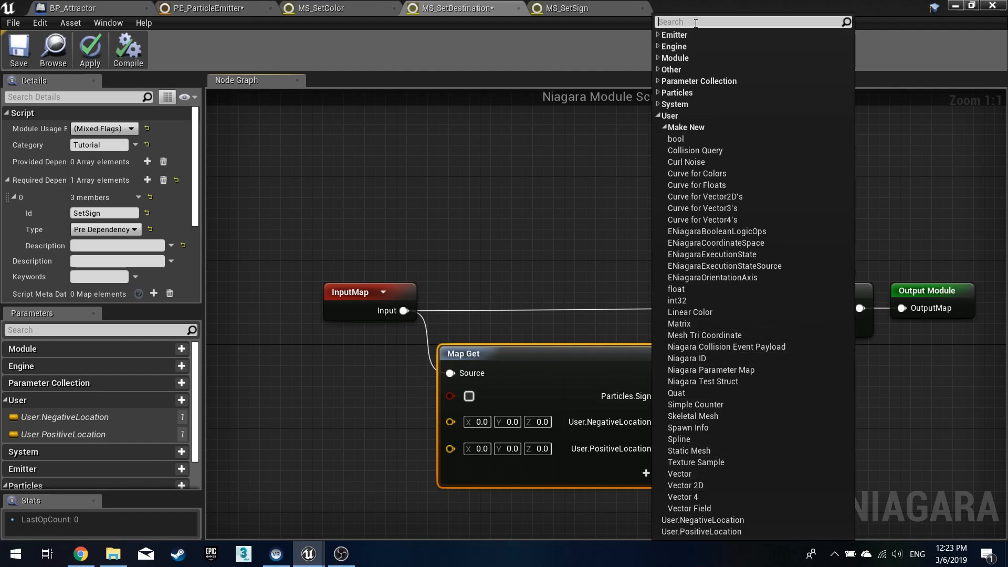
pyautogui.write('vector')
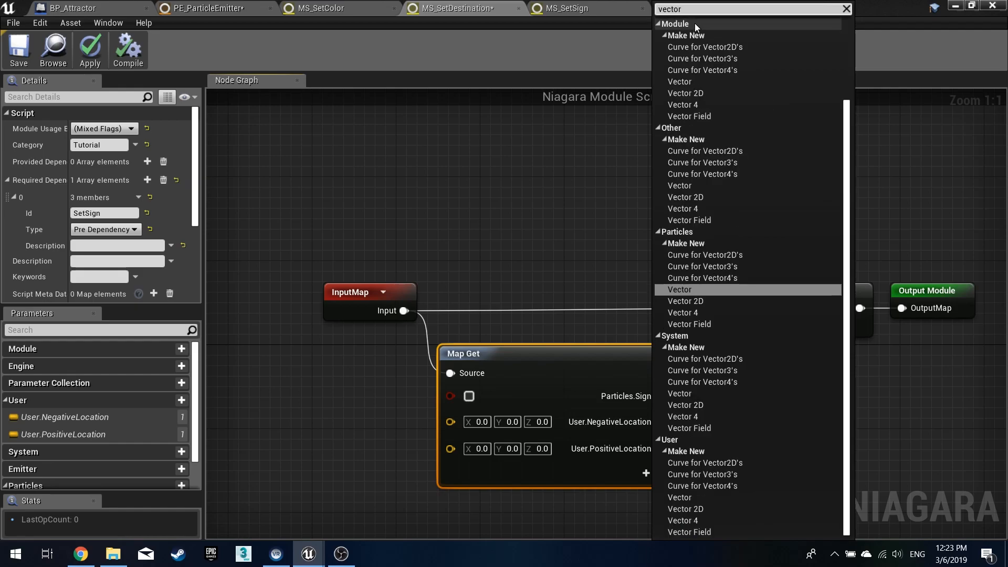
pyautogui.click(658, 24)
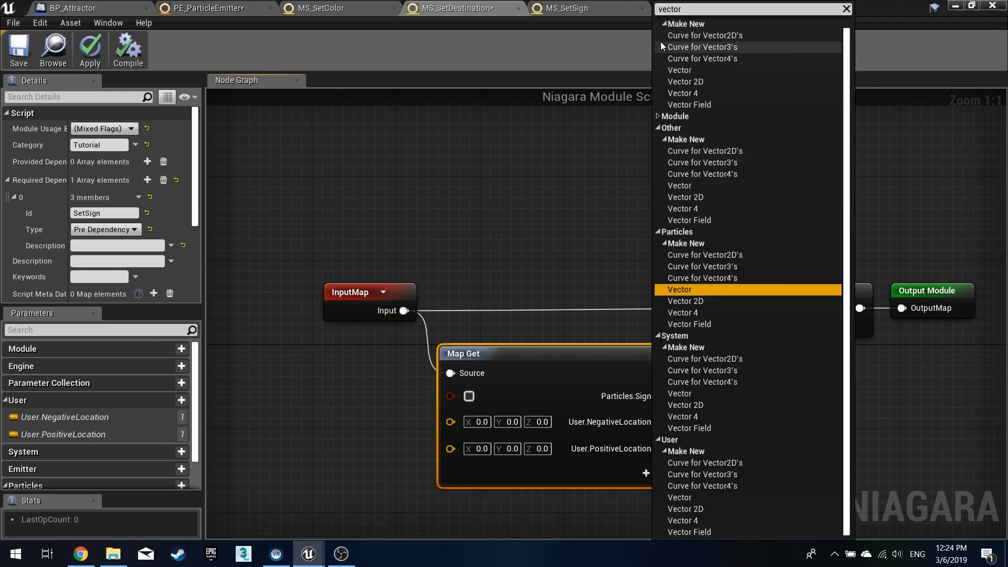
pyautogui.click(658, 117)
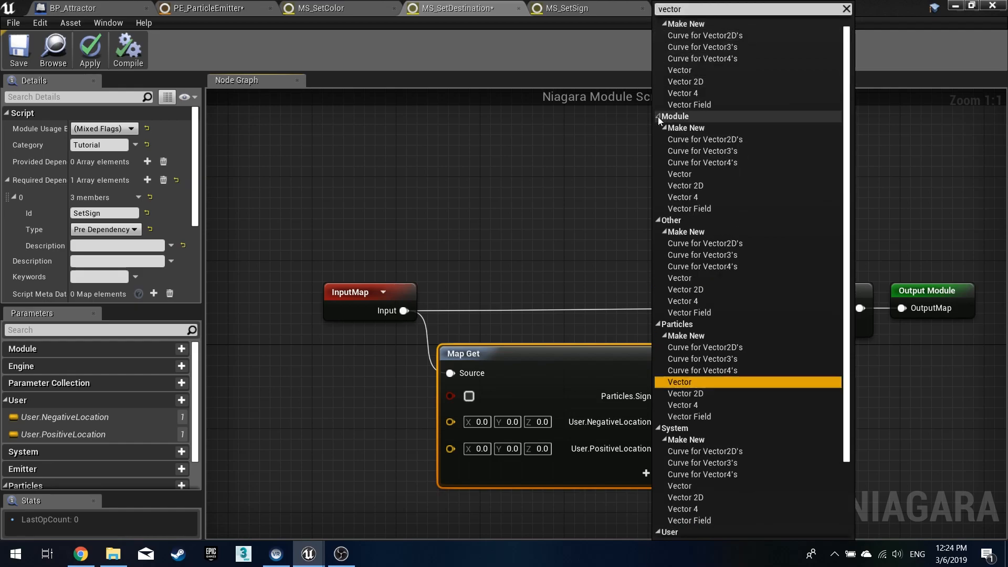
pyautogui.click(657, 221)
pyautogui.click(657, 233)
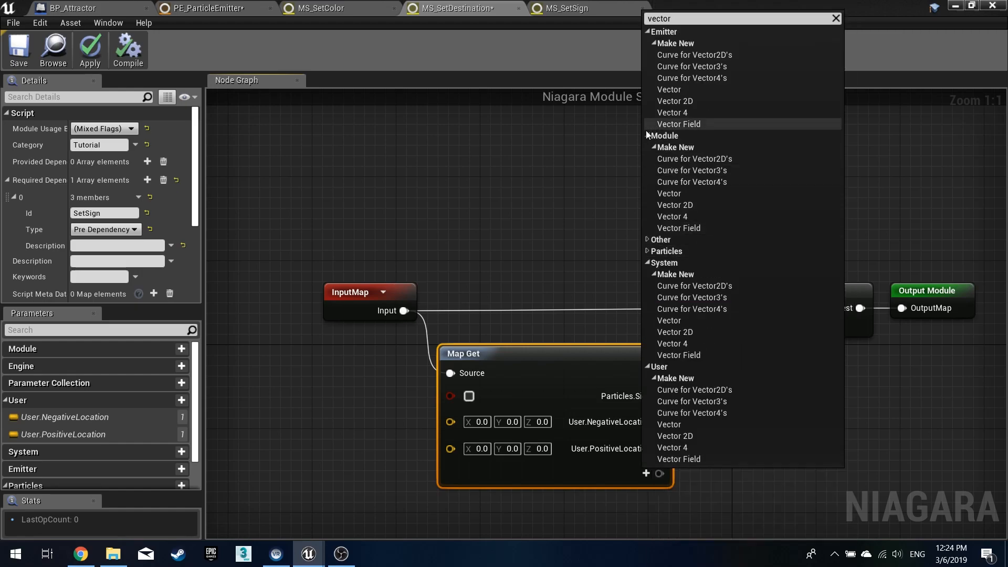
pyautogui.click(647, 137)
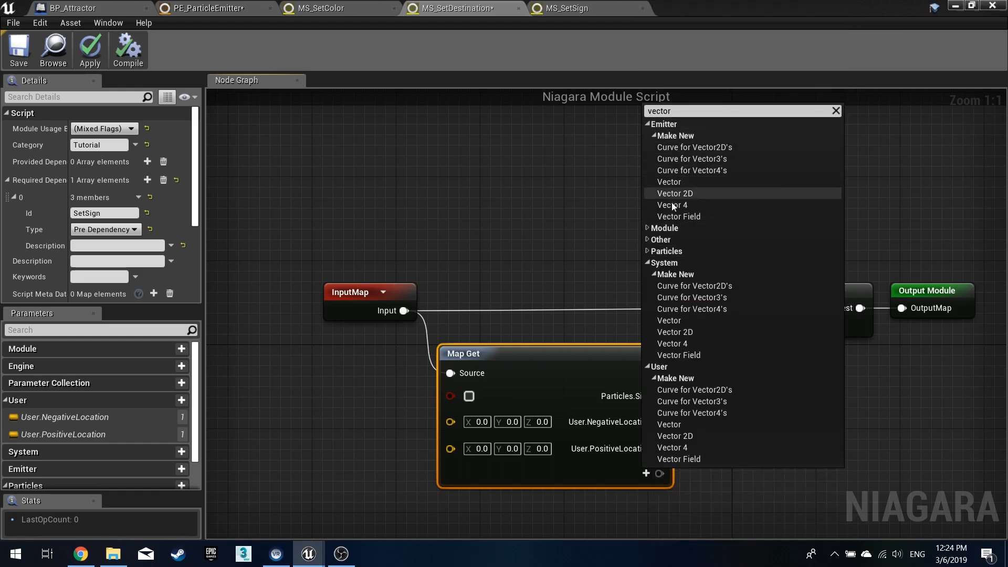
pyautogui.click(650, 262)
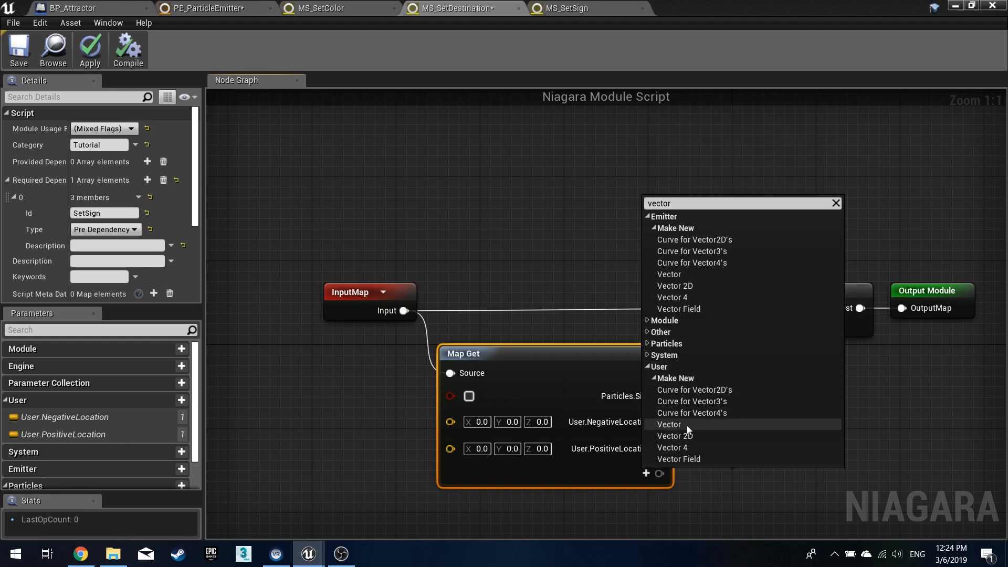
pyautogui.click(893, 424)
pyautogui.click(900, 420)
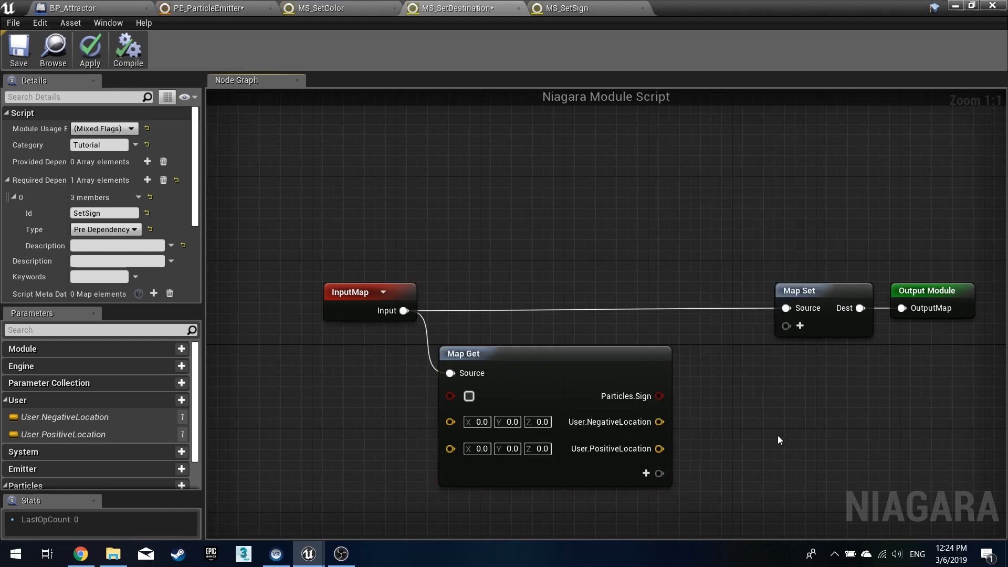
# - Create an If node wired from the Map Get's Particles.Sign pin into its Condition input
pyautogui.moveTo(780, 438); pyautogui.dragTo(662, 374, button='right')
pyautogui.moveTo(700, 289); pyautogui.dragTo(787, 191)
pyautogui.moveTo(713, 227); pyautogui.dragTo(912, 225)
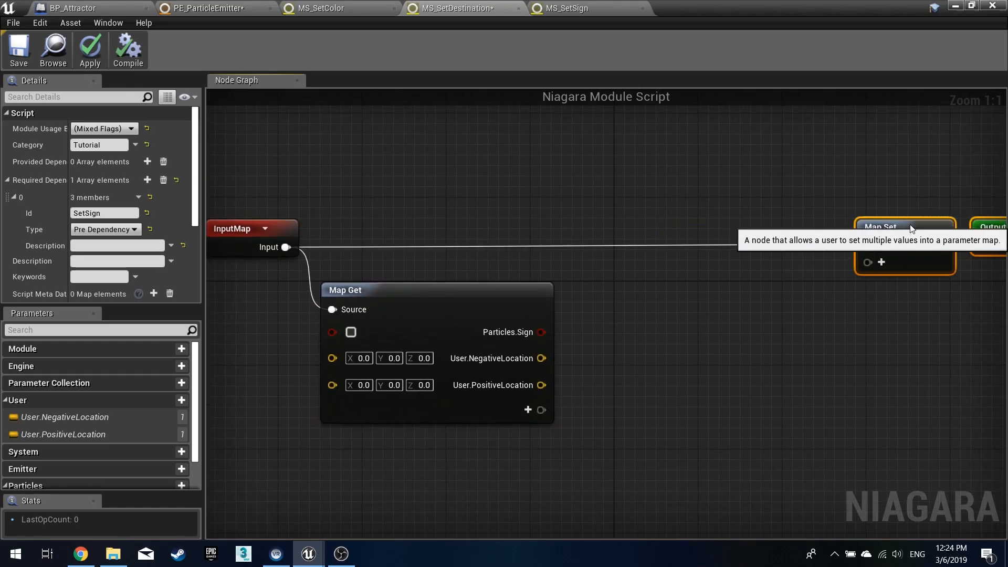
pyautogui.moveTo(676, 370); pyautogui.dragTo(627, 354, button='right')
pyautogui.moveTo(491, 316); pyautogui.dragTo(538, 317)
pyautogui.write('if')
pyautogui.press('Return')
pyautogui.moveTo(569, 288); pyautogui.dragTo(590, 309)
pyautogui.moveTo(783, 307); pyautogui.dragTo(627, 316, button='right')
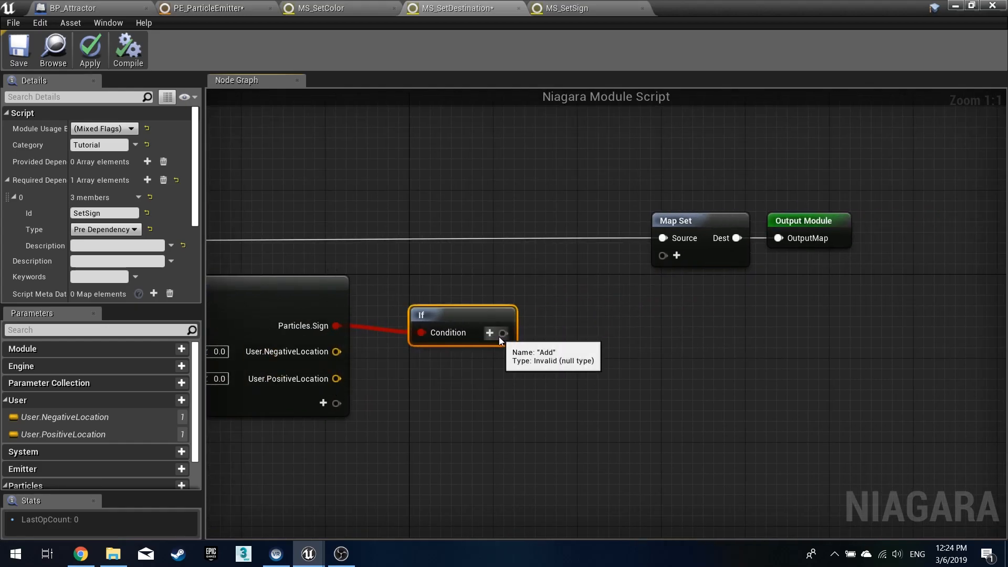
# - Add a new Particles vector pin named Particles.AttractionLocation to the Map Set node
pyautogui.click(677, 255)
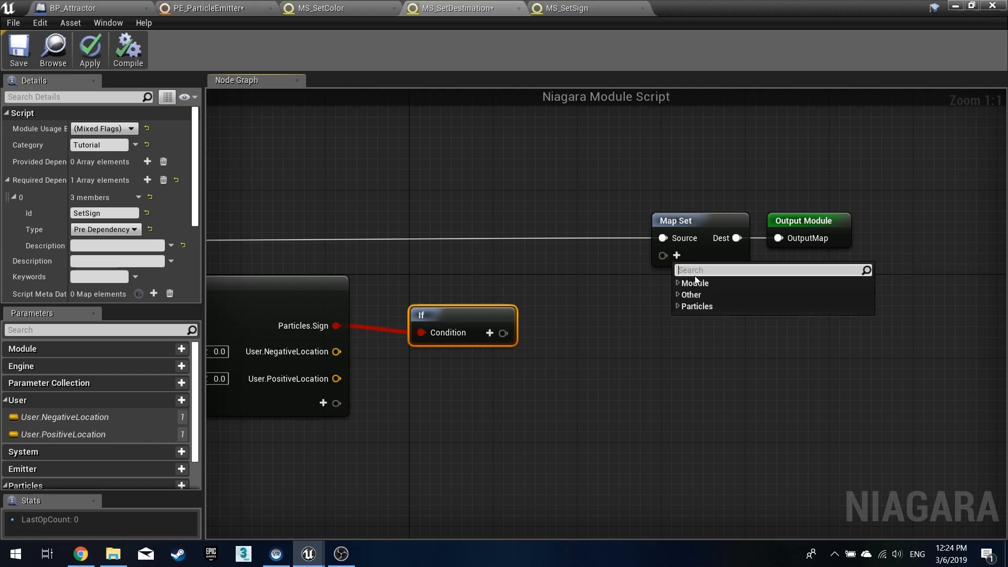
pyautogui.click(680, 306)
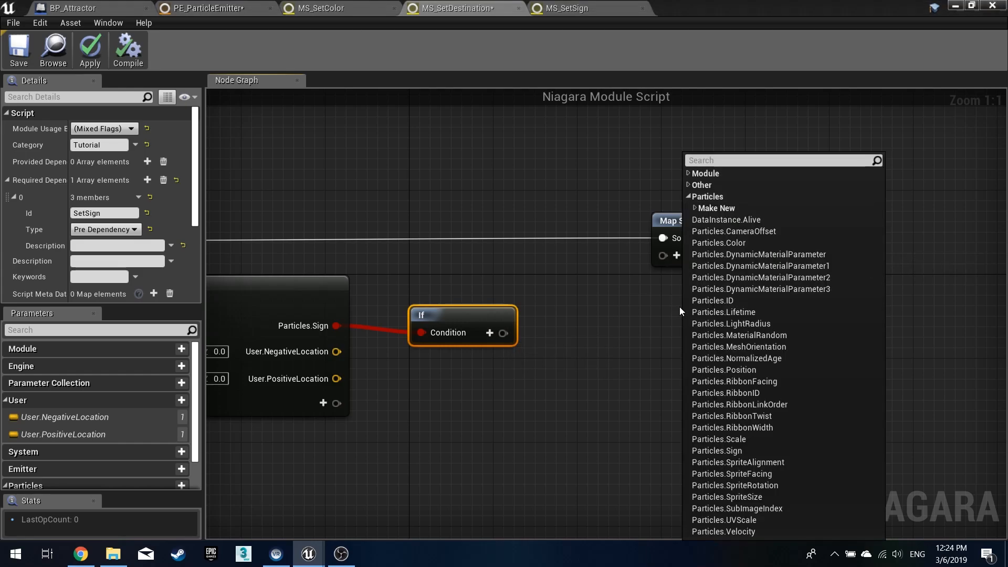
pyautogui.click(695, 208)
pyautogui.click(713, 403)
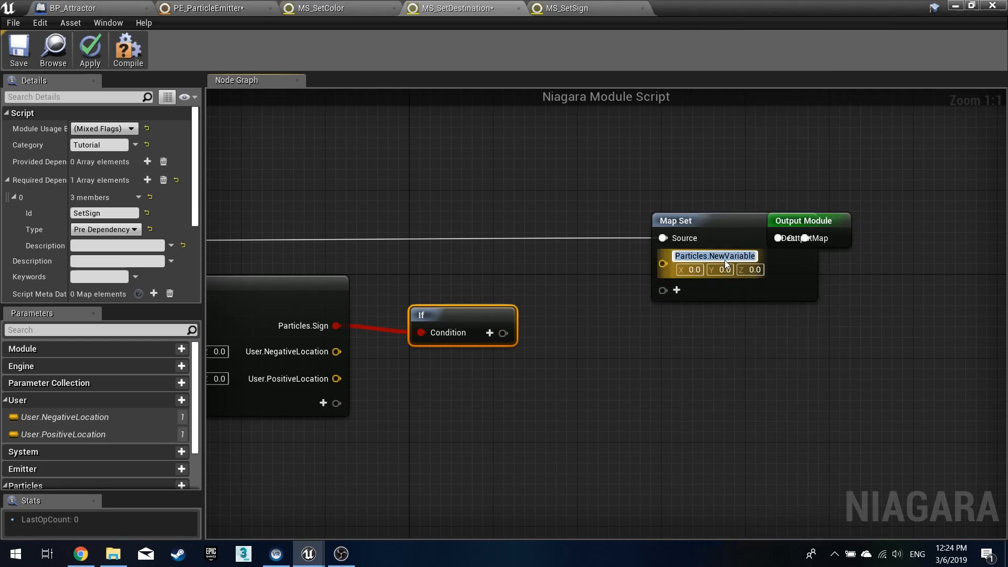
pyautogui.press('End')
pyautogui.press('BackSpace')
pyautogui.press('BackSpace')
pyautogui.press('BackSpace')
pyautogui.press('BackSpace')
pyautogui.press('BackSpace')
pyautogui.press('BackSpace')
pyautogui.press('BackSpace')
pyautogui.press('BackSpace')
pyautogui.press('BackSpace')
pyautogui.press('BackSpace')
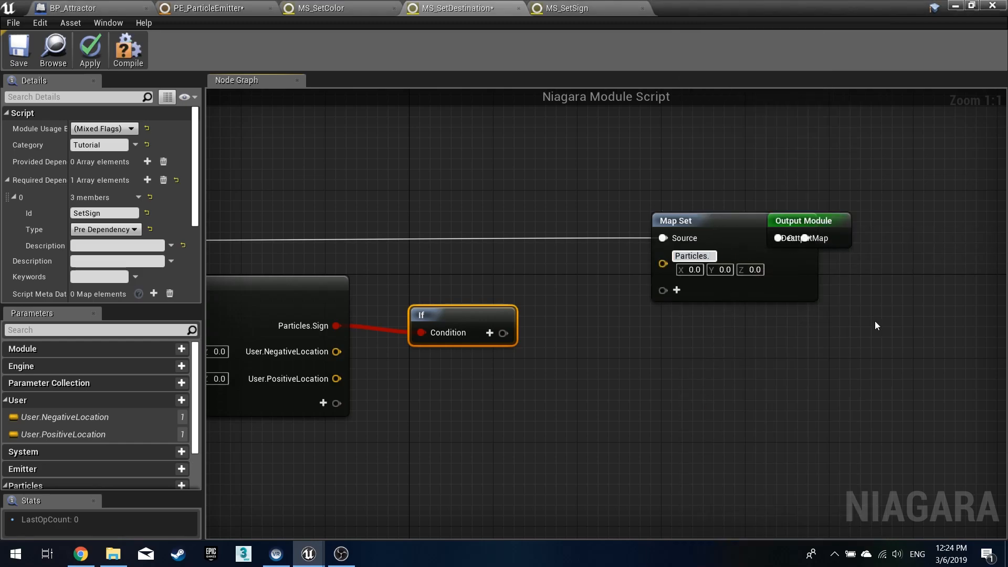
pyautogui.write('AttractionLocation')
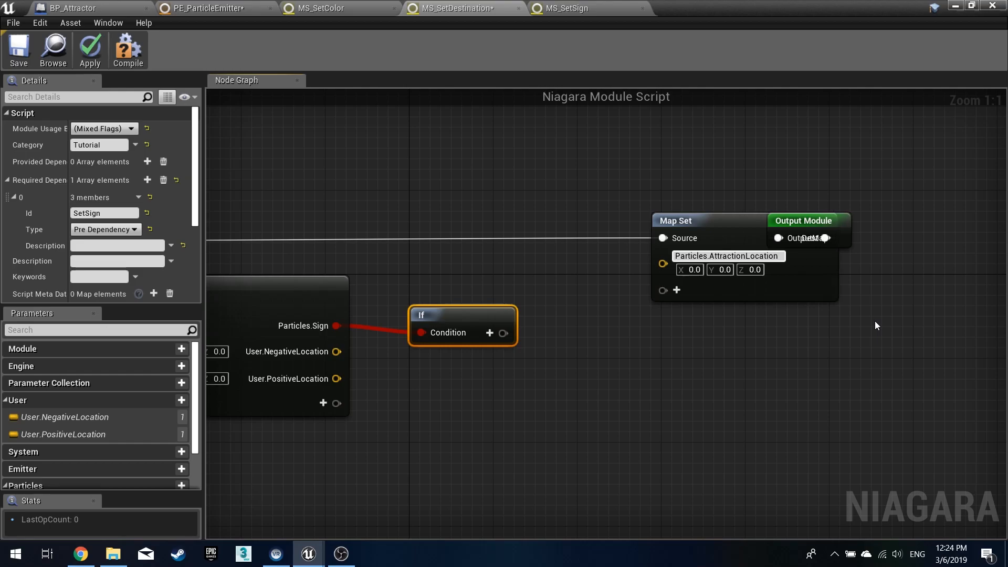
# - Rename the Map Set's new vector pin to Particles.AttractorLocation, copying the exact name from the emitter's particle parameter
pyautogui.press('Return')
pyautogui.moveTo(842, 235); pyautogui.dragTo(925, 234)
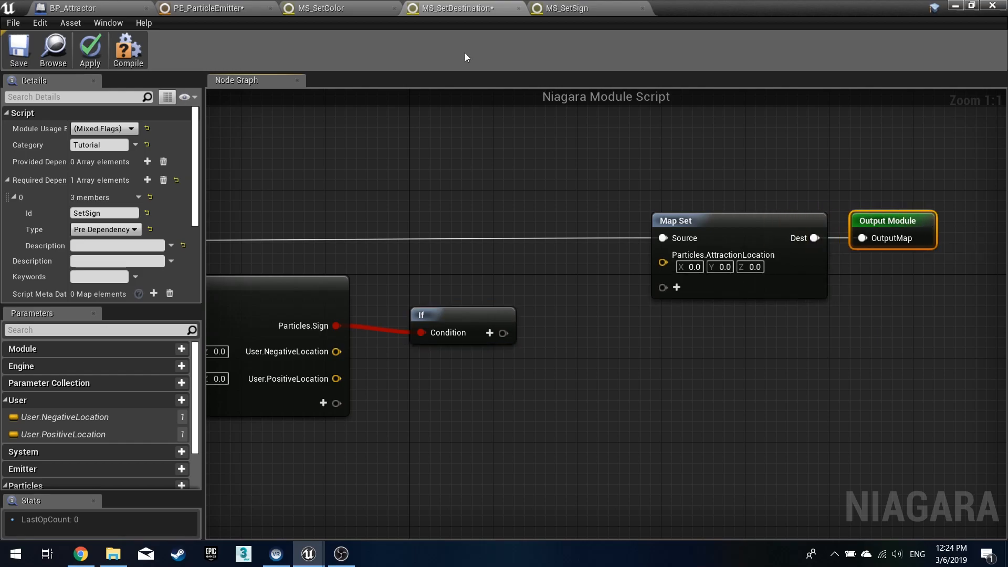
pyautogui.click(242, 8)
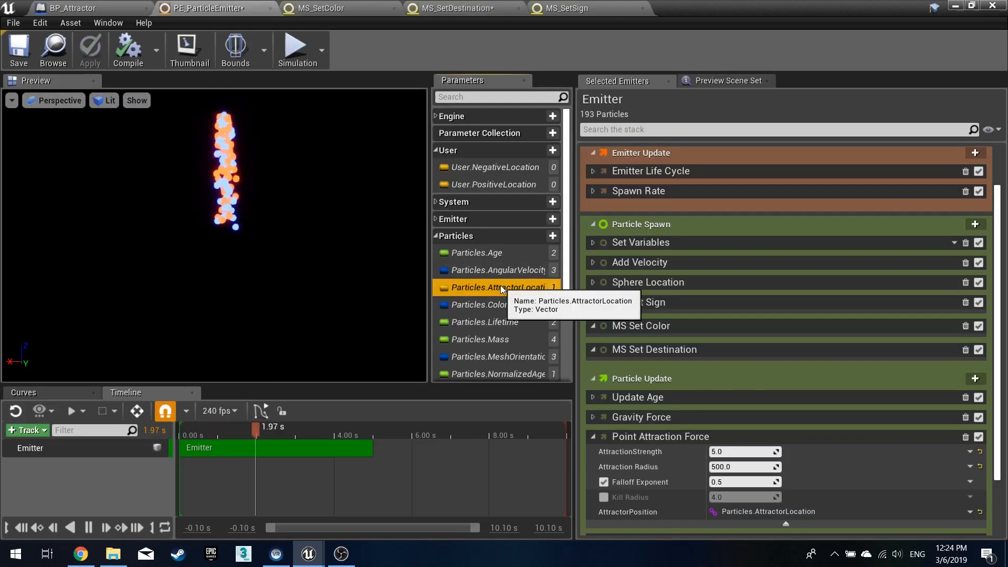
pyautogui.click(457, 8)
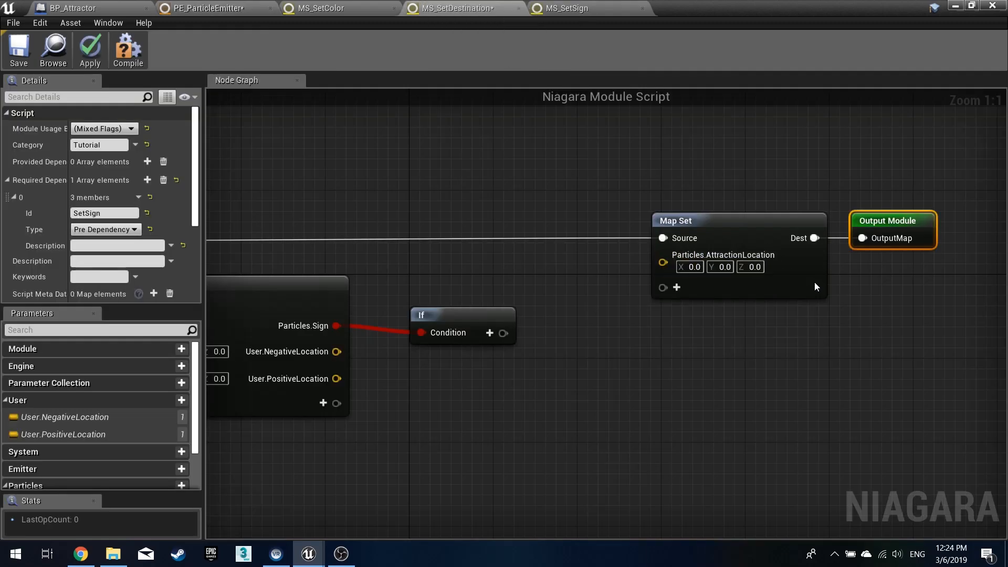
pyautogui.rightClick(759, 256)
pyautogui.click(811, 317)
pyautogui.write('Particles.AttractorLocation')
pyautogui.press('Return')
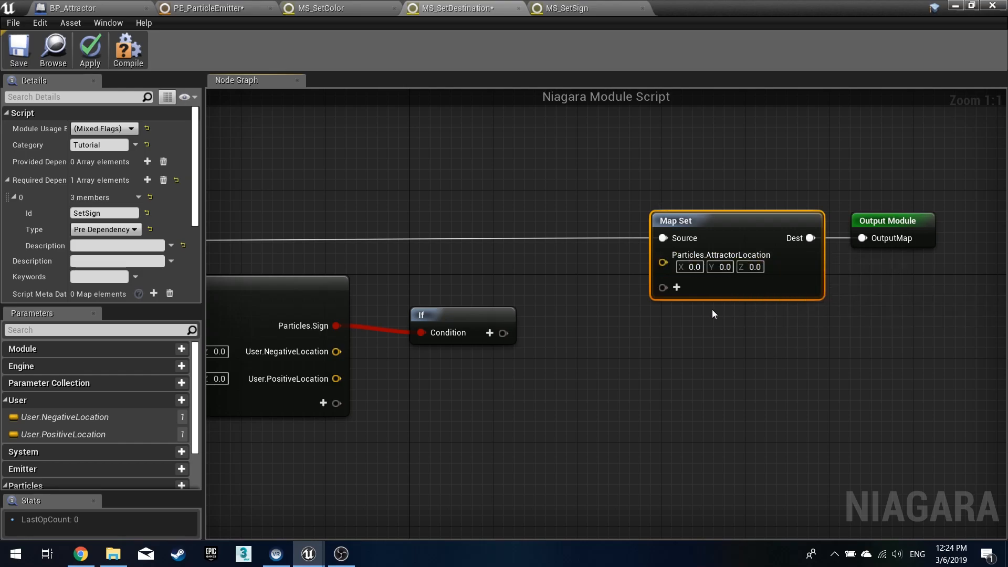
# - Wire the If node: User.PositiveLocation into Vector A, User.NegativeLocation into Vector B, and its output into Map Set's Particles.AttractorLocation
pyautogui.moveTo(503, 333); pyautogui.dragTo(664, 262)
pyautogui.moveTo(507, 283); pyautogui.dragTo(607, 264, button='right')
pyautogui.moveTo(436, 334); pyautogui.dragTo(524, 370)
pyautogui.moveTo(436, 360); pyautogui.dragTo(514, 345)
pyautogui.click(474, 261)
pyautogui.moveTo(436, 361); pyautogui.dragTo(521, 331)
# - Compile and save the MS_SetDestination module script
pyautogui.click(128, 48)
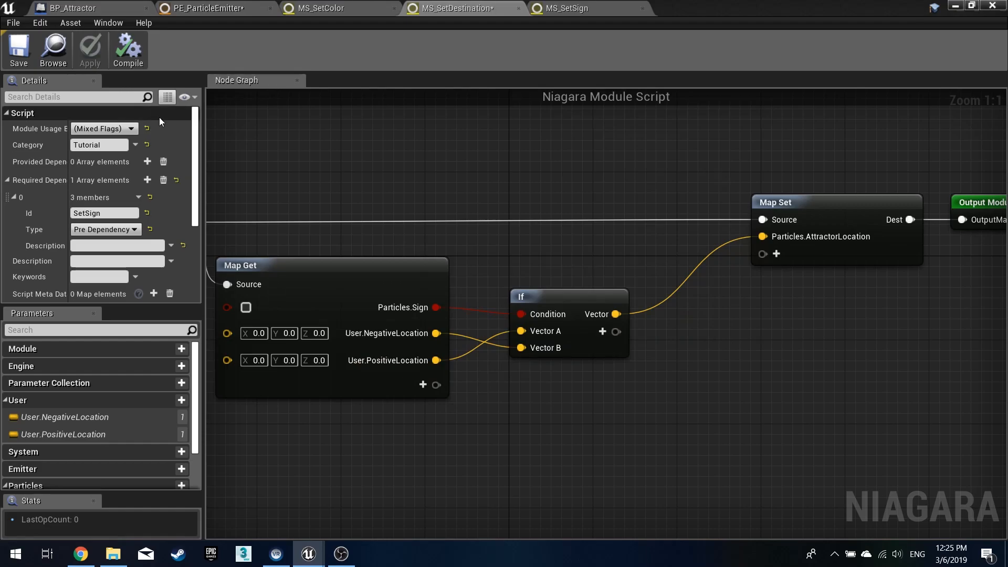
pyautogui.click(33, 46)
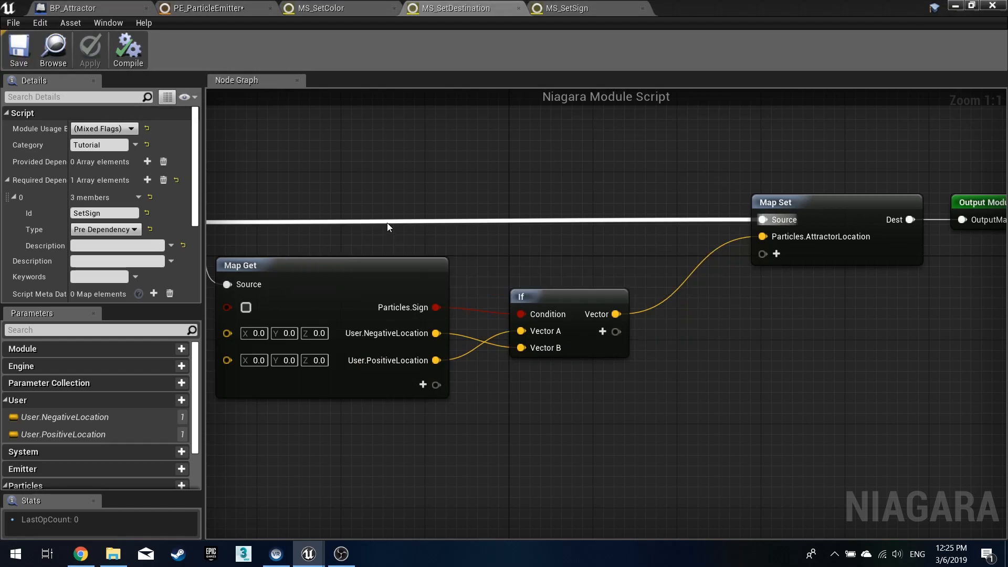
pyautogui.scroll(-2, 681, 182)
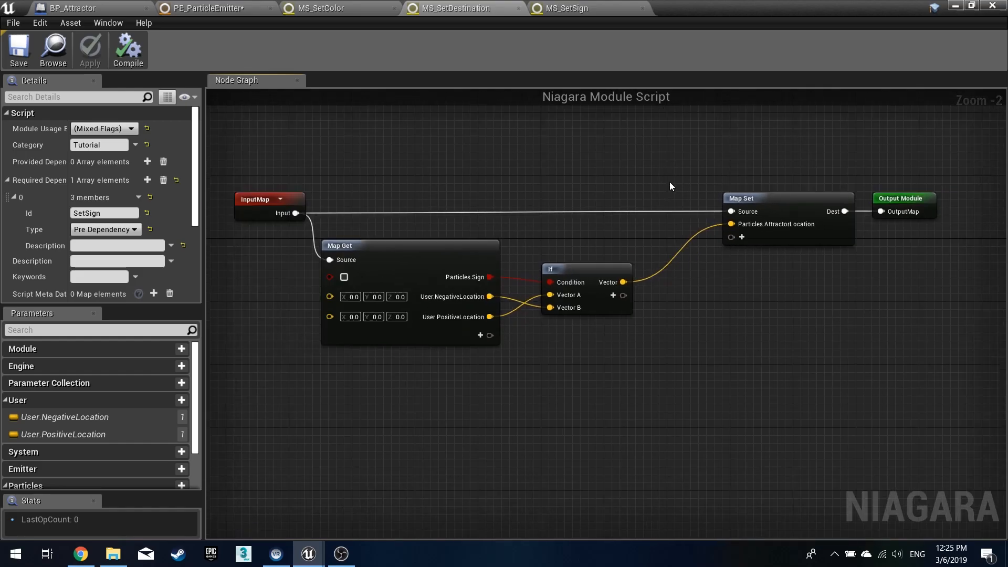
# - Review the emitter's Add Velocity minimum and maximum velocity range, then save PE_ParticleEmitter
pyautogui.click(209, 8)
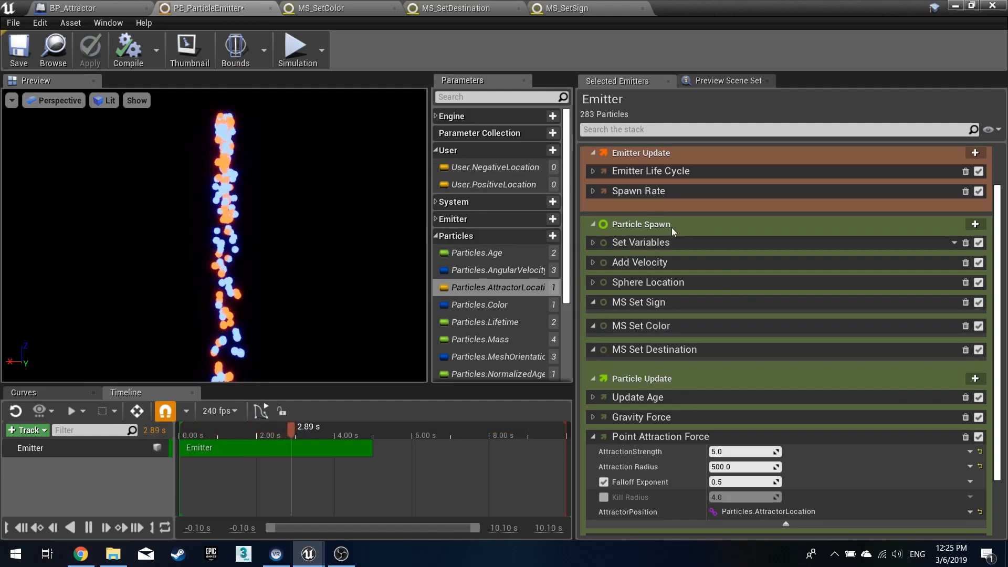
pyautogui.click(592, 262)
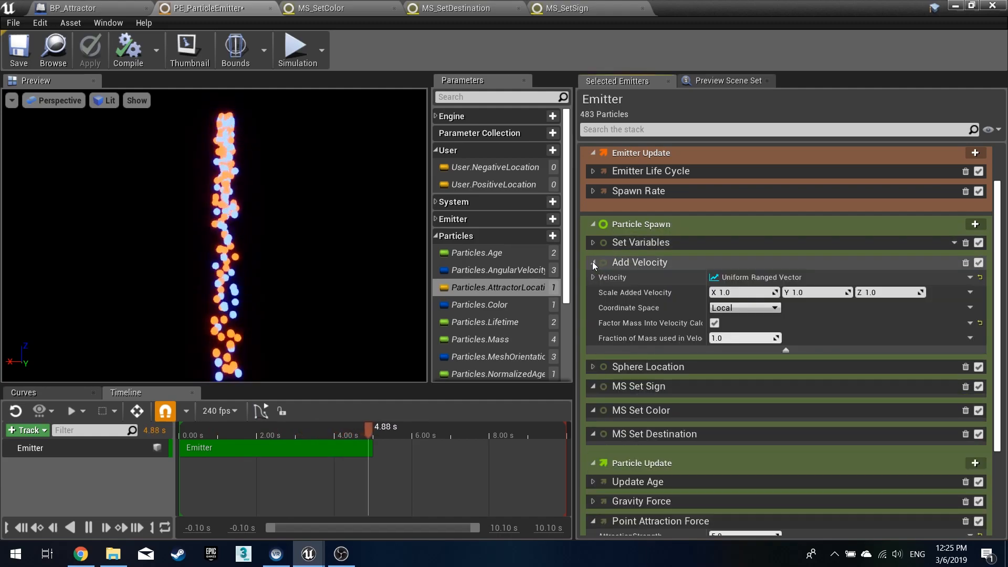
pyautogui.click(593, 277)
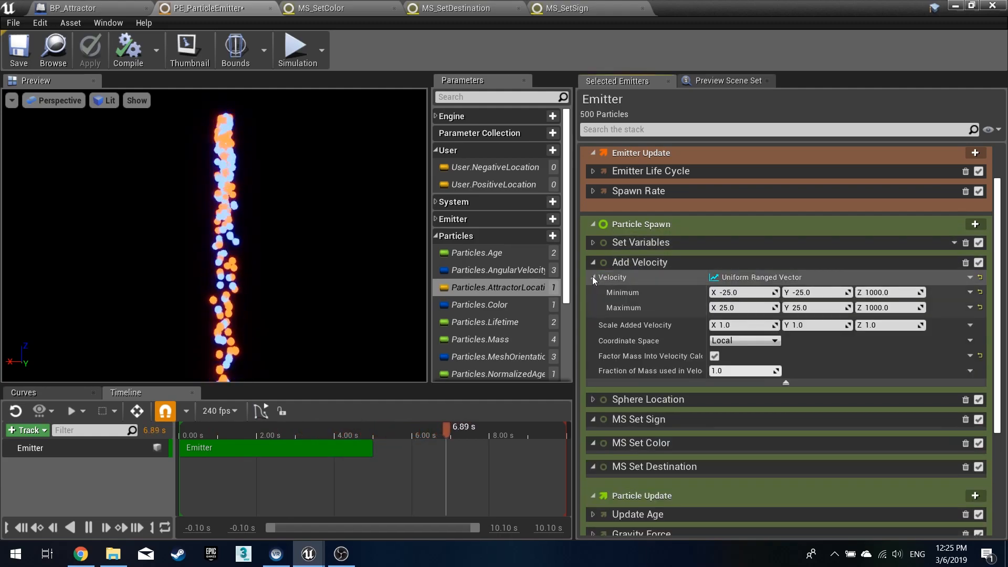
pyautogui.click(593, 276)
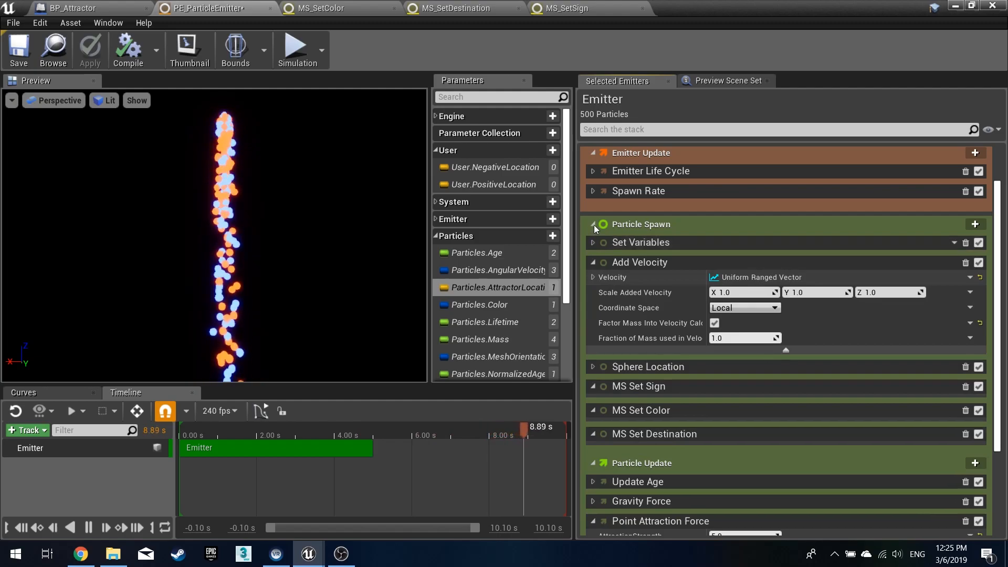
pyautogui.click(21, 50)
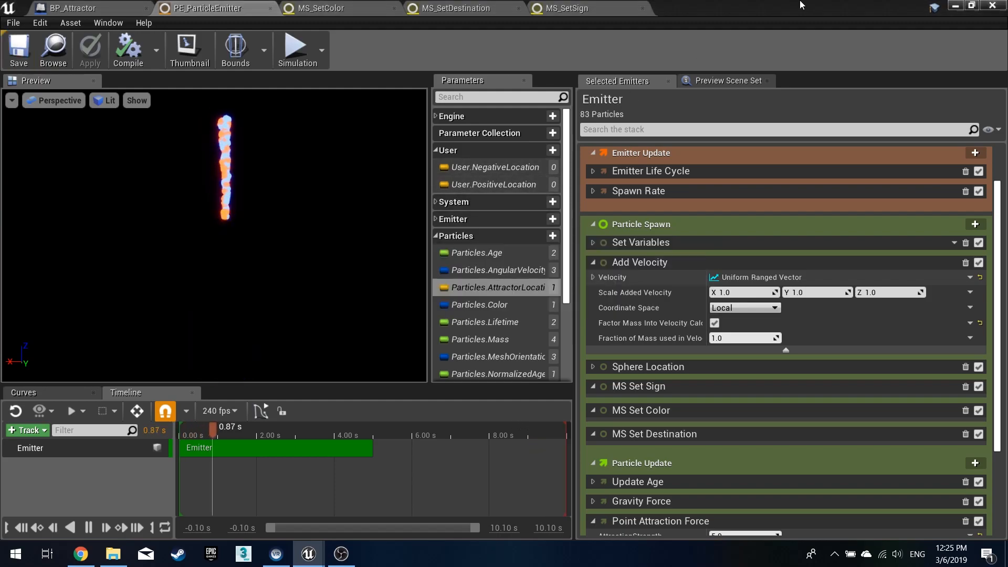
# - Open the BP_ParticleBlaster blueprint and add a Niagara component to it
pyautogui.click(953, 8)
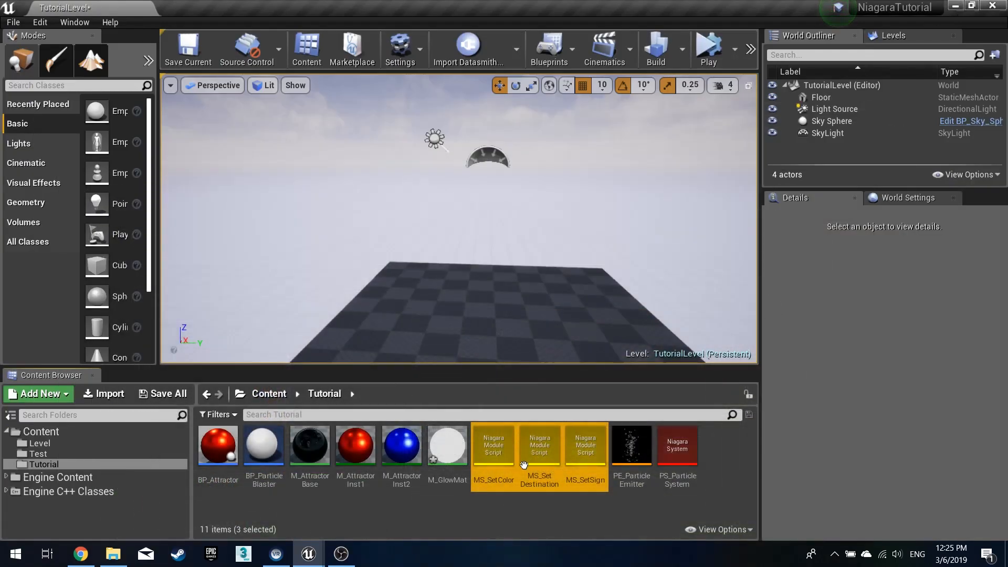
pyautogui.click(383, 509)
pyautogui.doubleClick(281, 462)
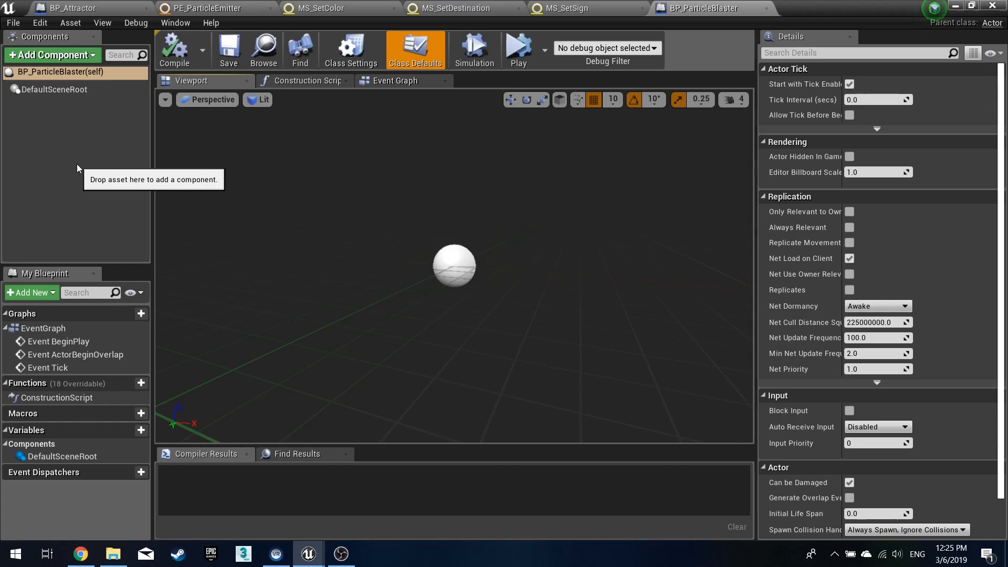
pyautogui.click(67, 56)
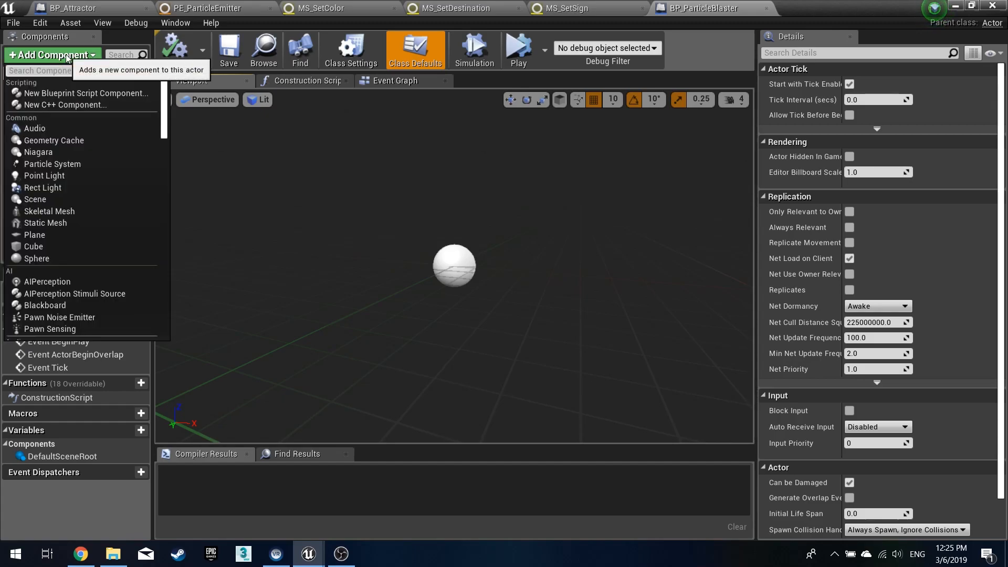
pyautogui.click(67, 57)
pyautogui.click(67, 57)
pyautogui.write('niag')
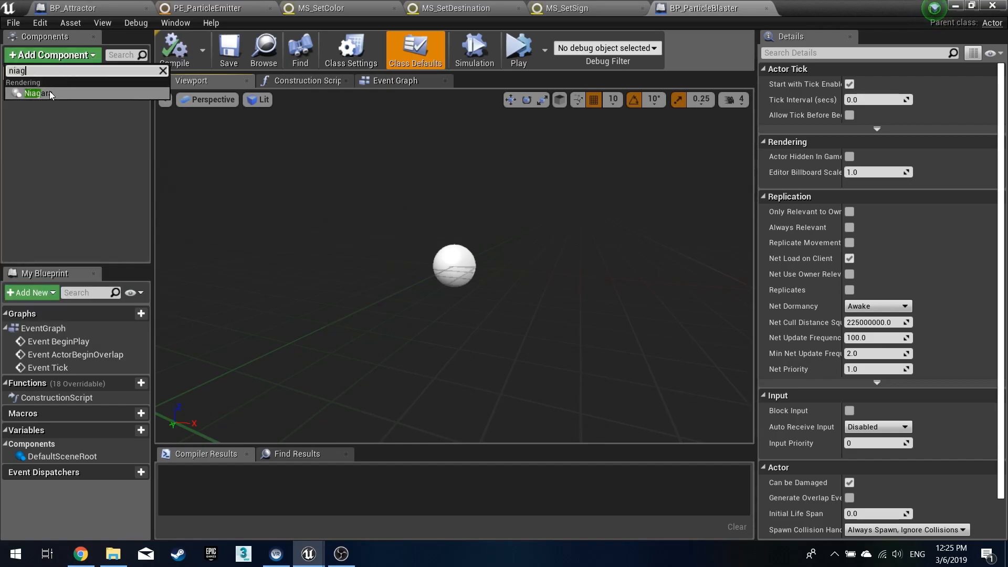
pyautogui.click(48, 93)
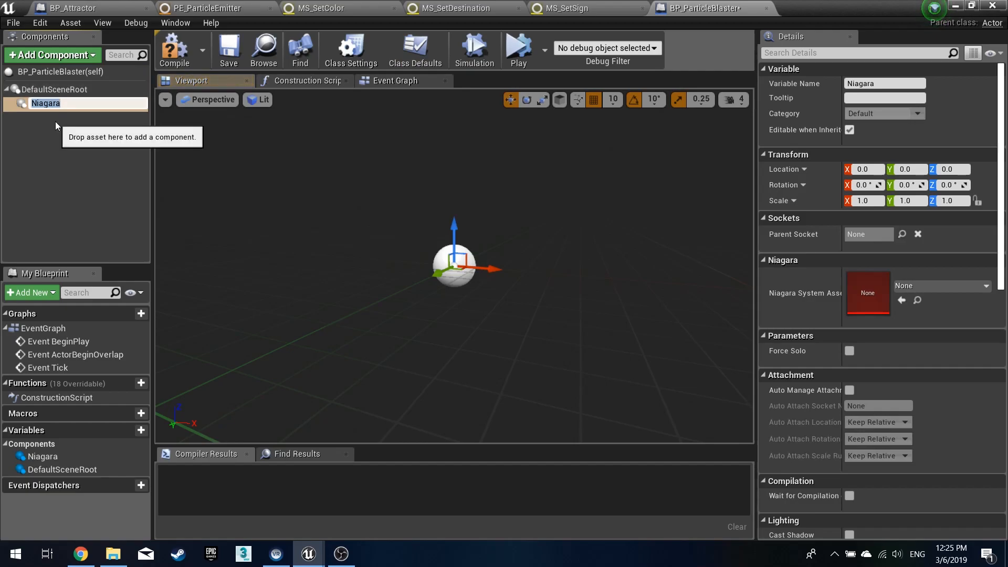
# - Make the Niagara component the blueprint's root, replacing DefaultSceneRoot
pyautogui.click(62, 139)
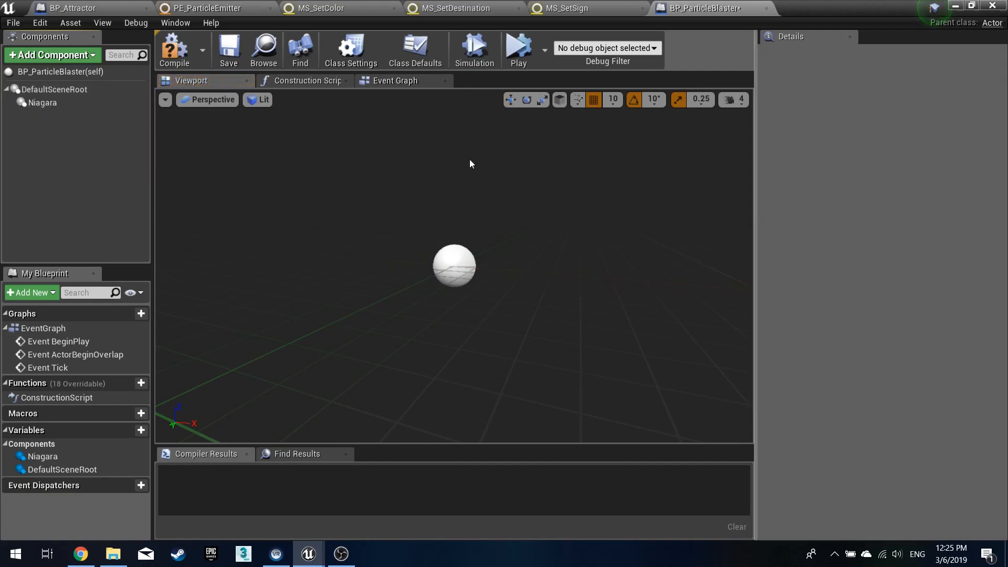
pyautogui.click(61, 102)
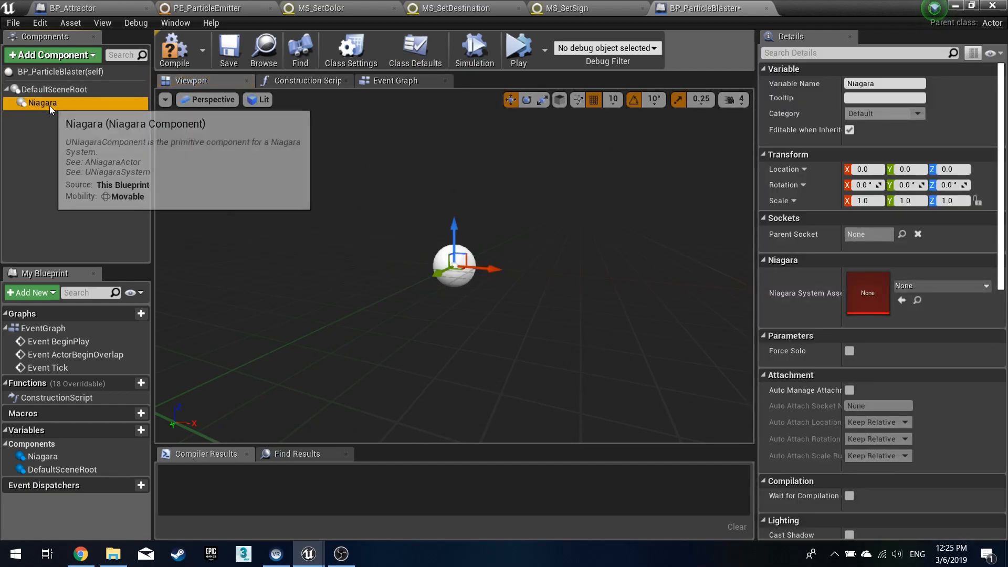
pyautogui.moveTo(52, 102); pyautogui.dragTo(63, 93)
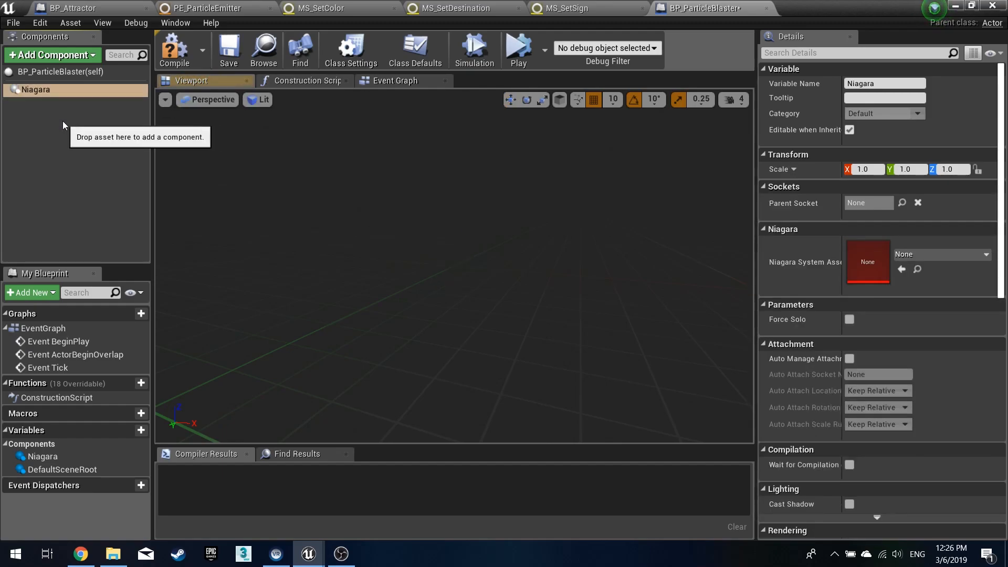
pyautogui.click(952, 257)
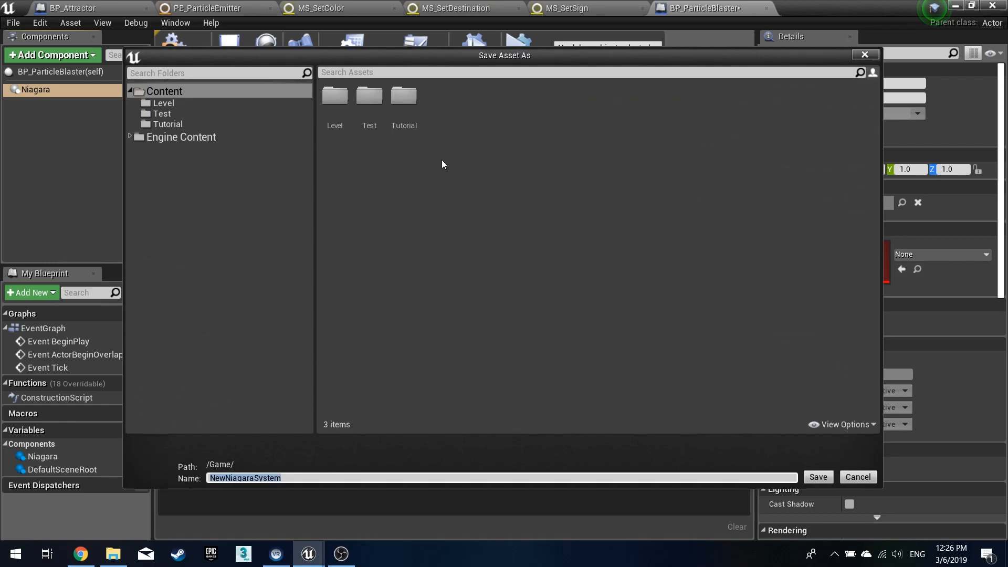
pyautogui.doubleClick(404, 97)
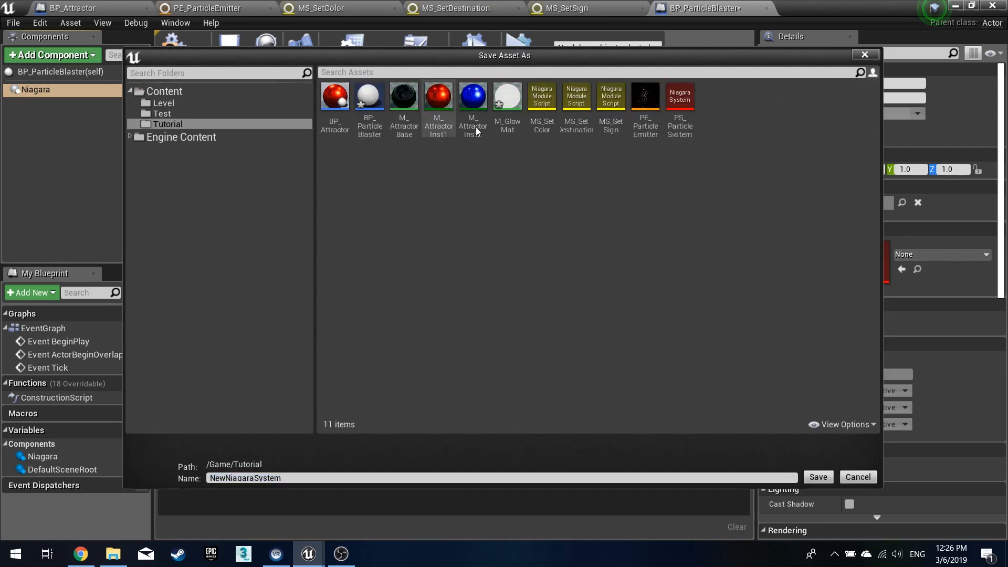
pyautogui.doubleClick(674, 102)
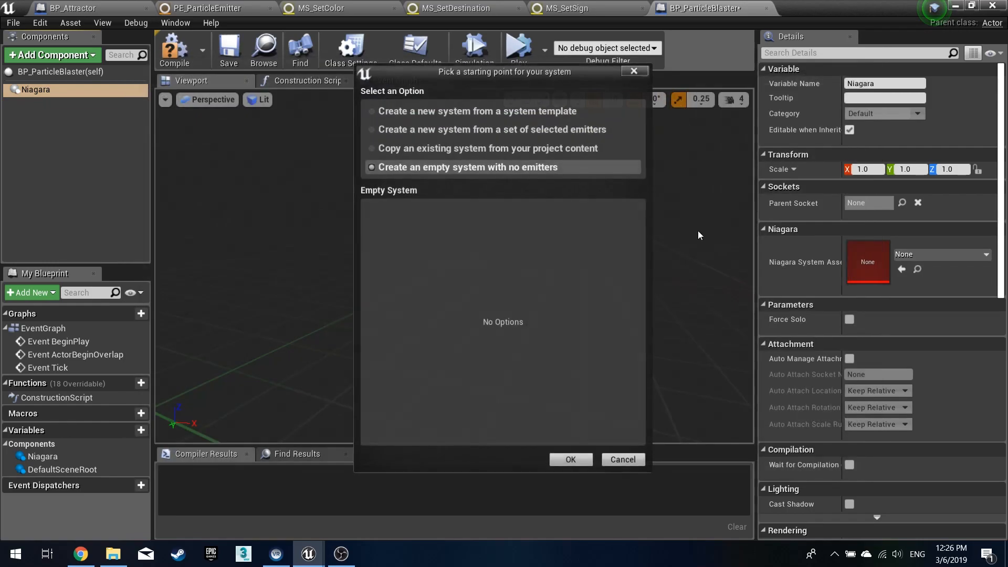
pyautogui.click(624, 460)
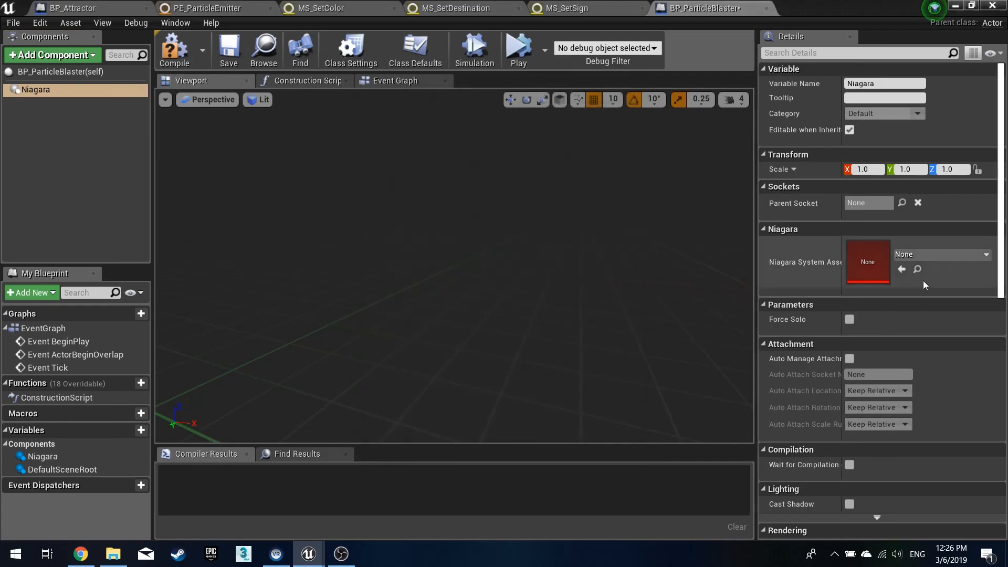
# - Assign PS_ParticleSystem as the Niagara component's system asset, then compile and save the blueprint
pyautogui.click(944, 255)
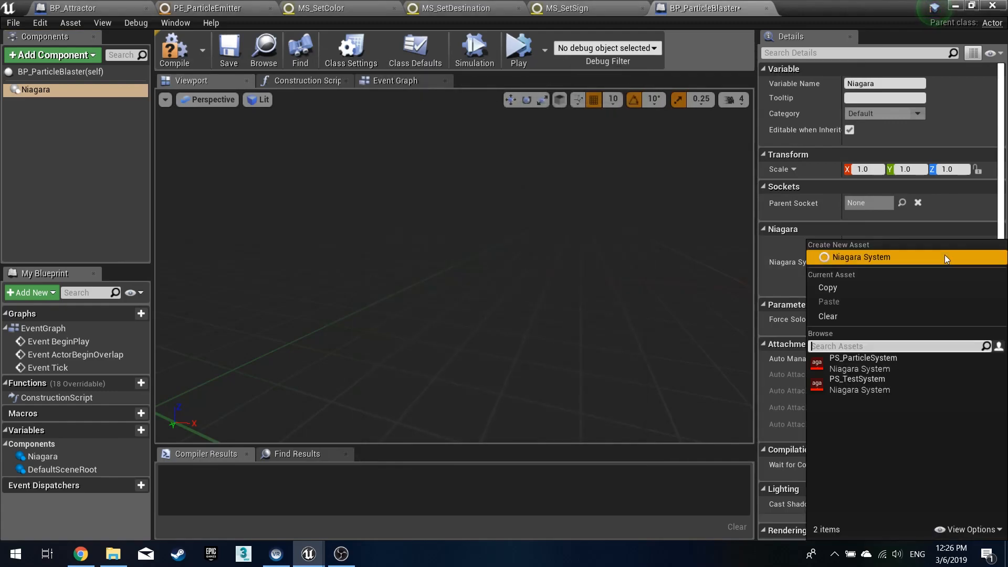
pyautogui.click(884, 362)
pyautogui.click(229, 48)
pyautogui.click(182, 57)
pyautogui.click(229, 48)
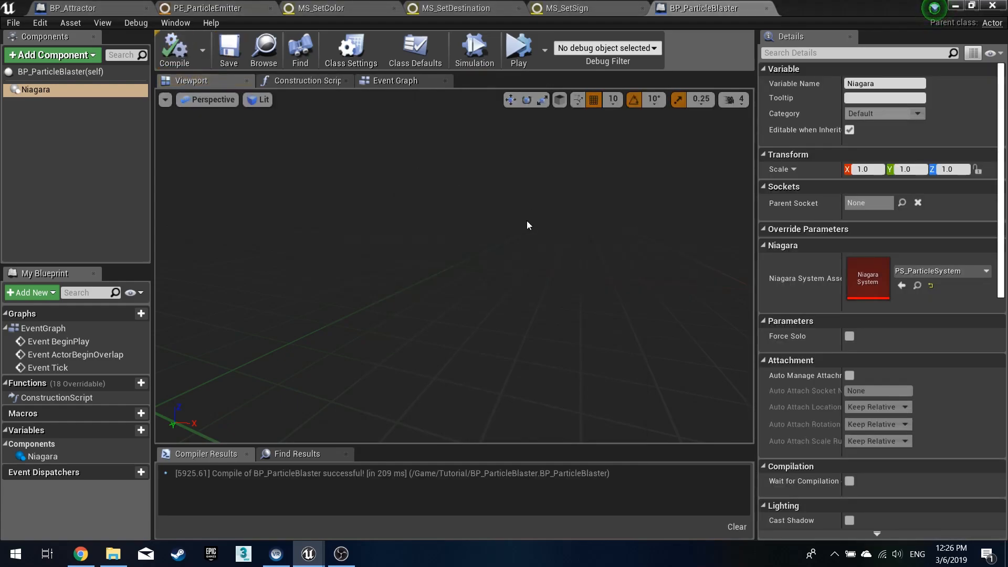
# - Open PS_ParticleSystem and add PE_ParticleEmitter to it as an emitter track
pyautogui.click(957, 6)
pyautogui.doubleClick(676, 441)
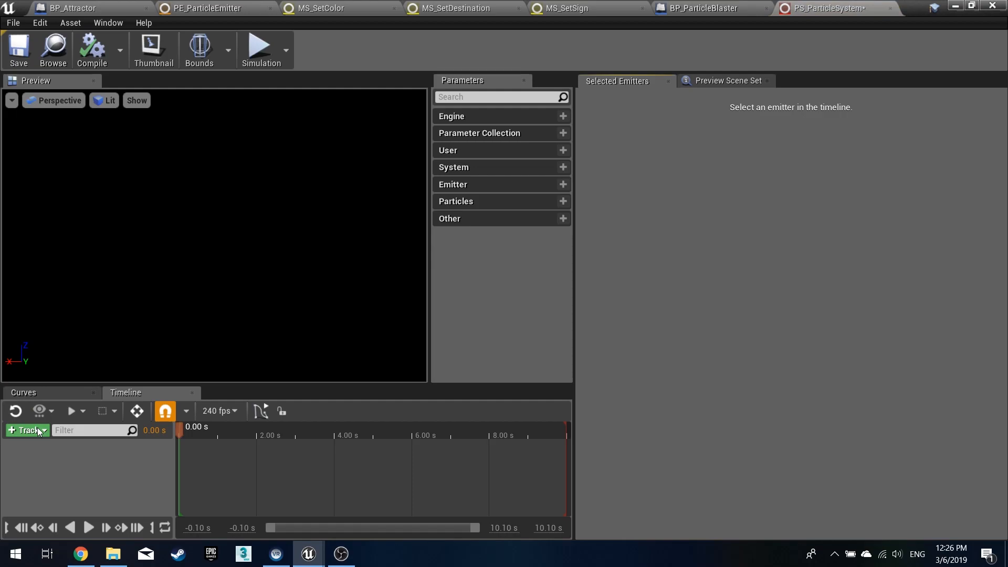
pyautogui.click(38, 431)
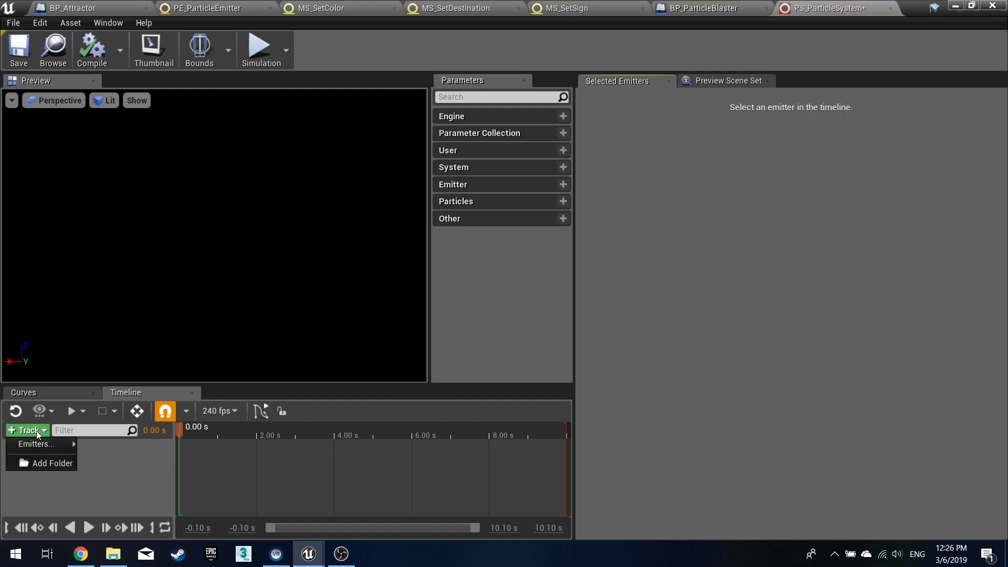
pyautogui.moveTo(31, 441)
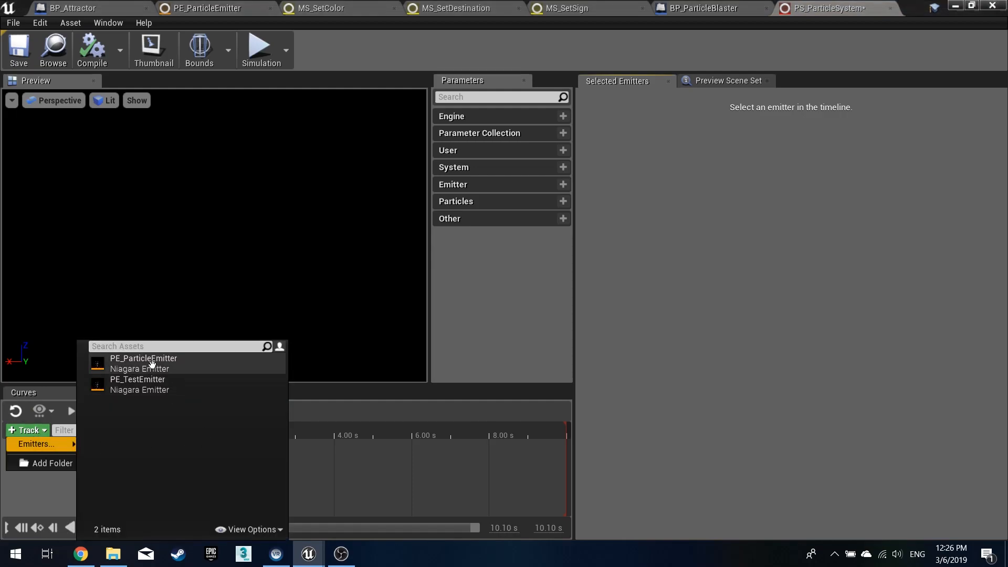
pyautogui.click(151, 362)
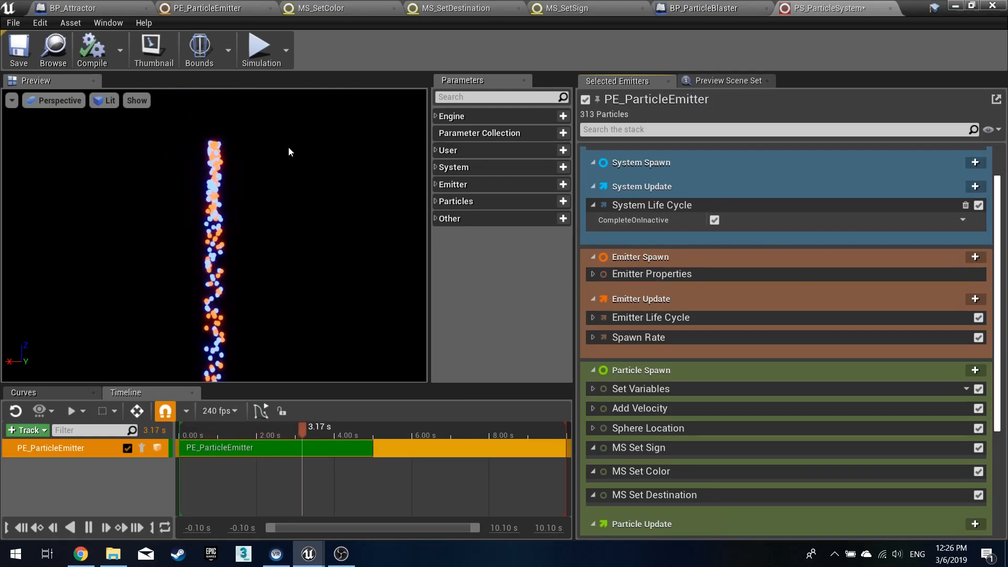
# - Save the particle system and reselect the blaster's Niagara component to show its User location override parameters
pyautogui.click(435, 151)
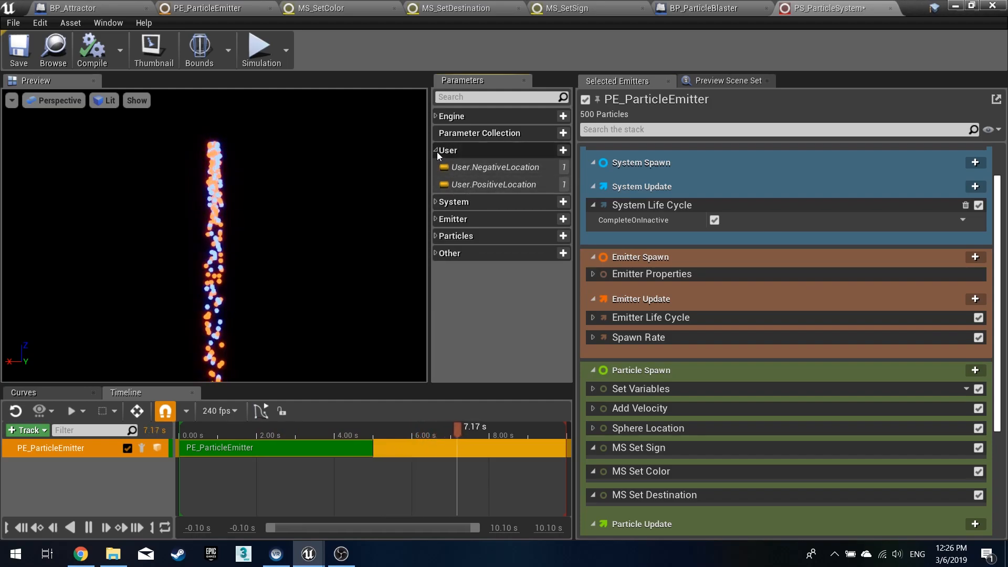
pyautogui.click(437, 152)
pyautogui.scroll(-3, 735, 275)
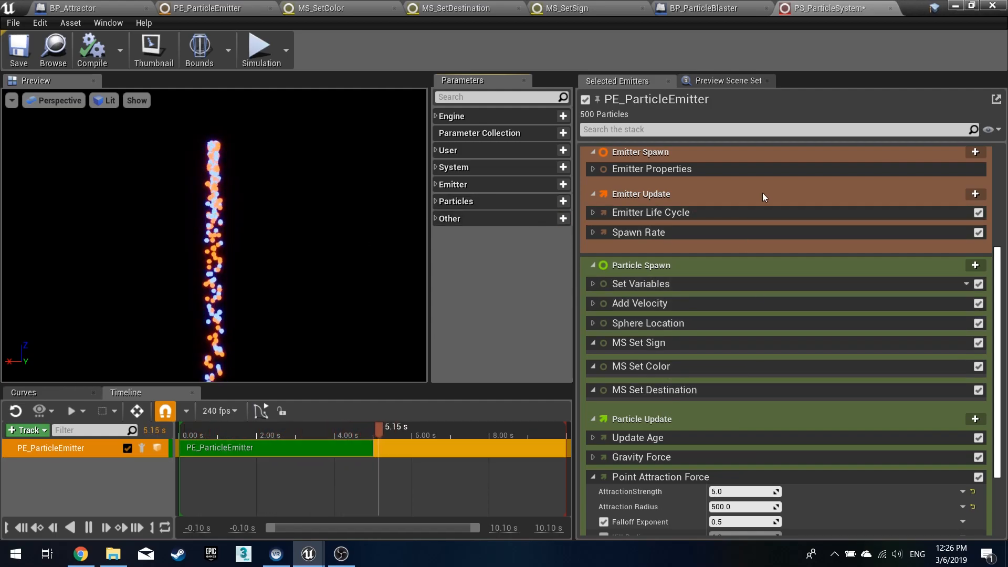
pyautogui.click(19, 50)
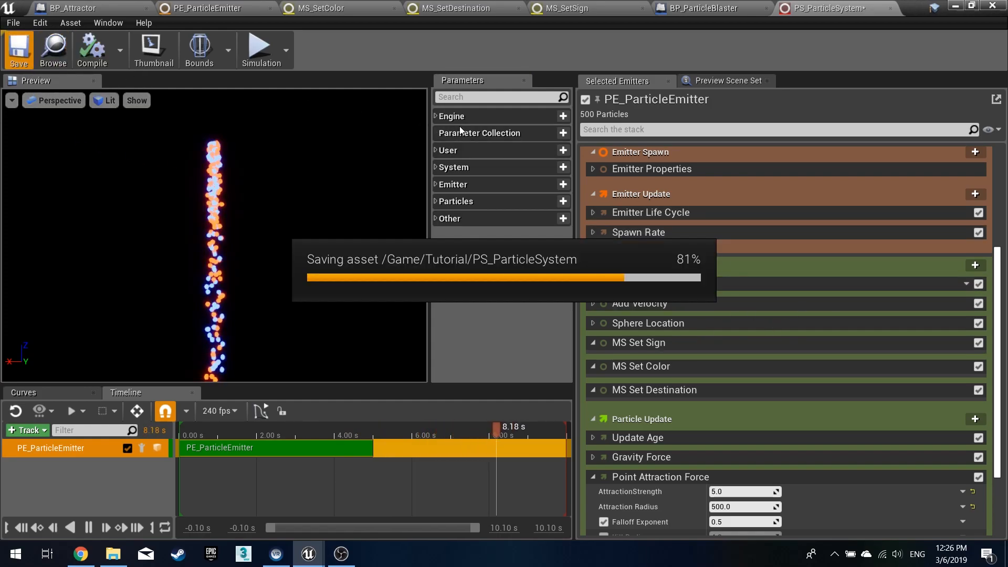
pyautogui.click(716, 9)
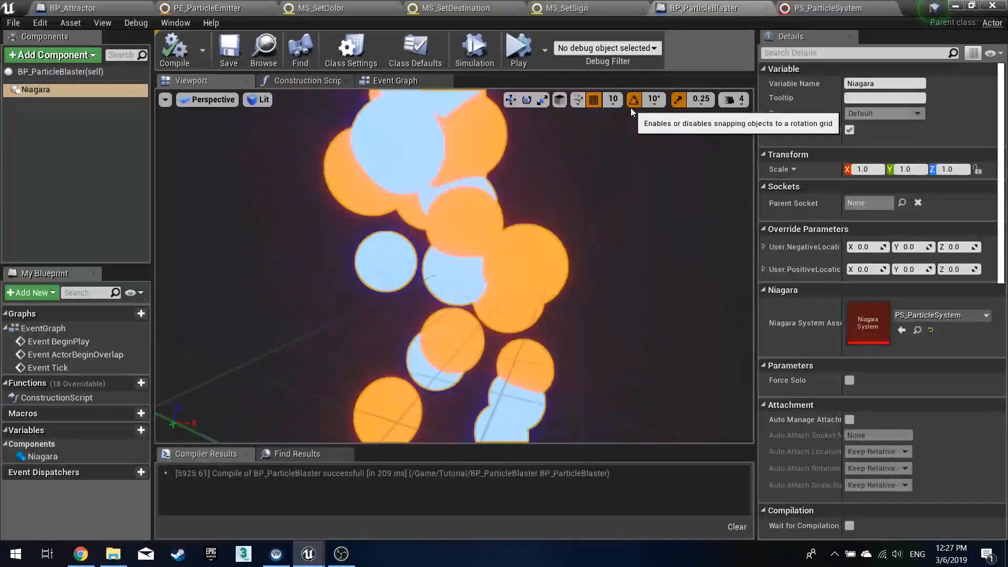
pyautogui.click(36, 93)
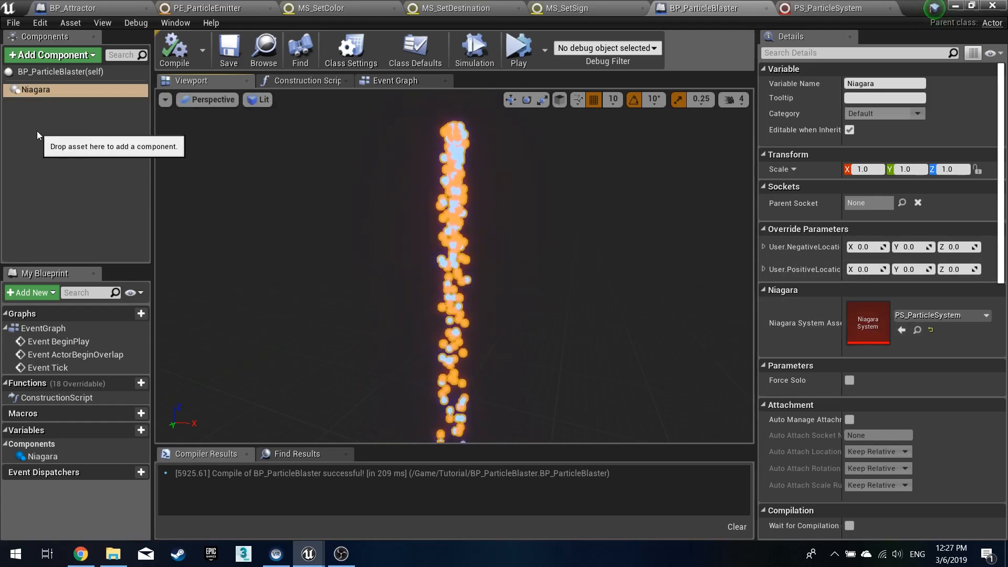
# - Delete the unused ActorBeginOverlap and Event Tick nodes from the blaster's Event Graph and compile the blueprint
pyautogui.click(391, 81)
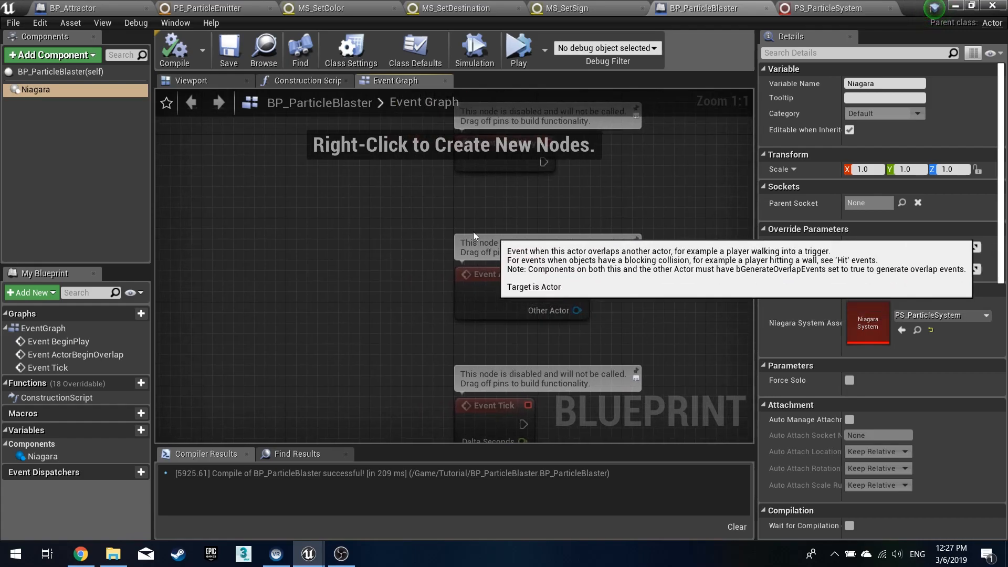
pyautogui.scroll(-3, 370, 244)
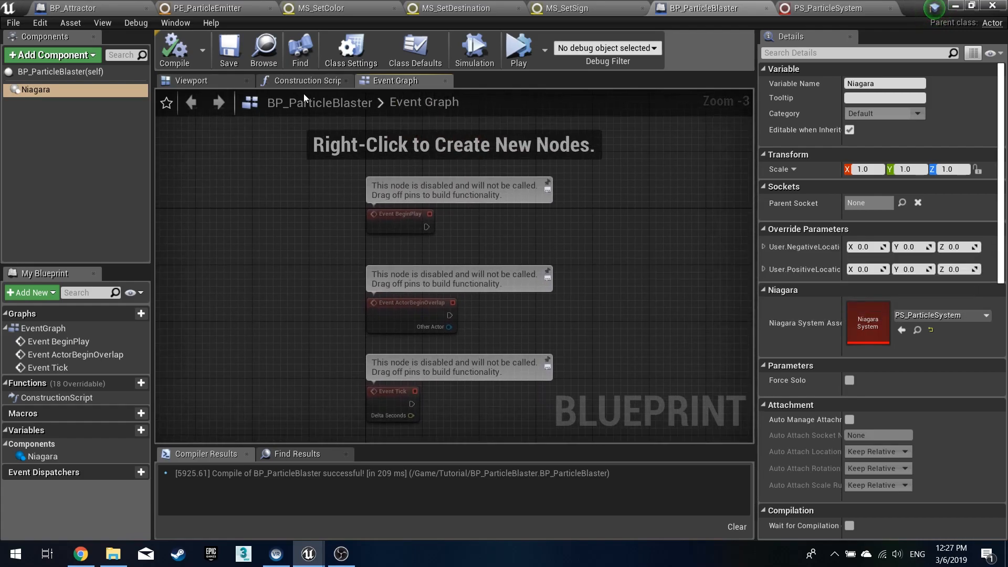
pyautogui.click(310, 82)
pyautogui.click(390, 82)
pyautogui.moveTo(303, 318); pyautogui.dragTo(292, 283, button='right')
pyautogui.moveTo(332, 278); pyautogui.dragTo(553, 354)
pyautogui.press('Delete')
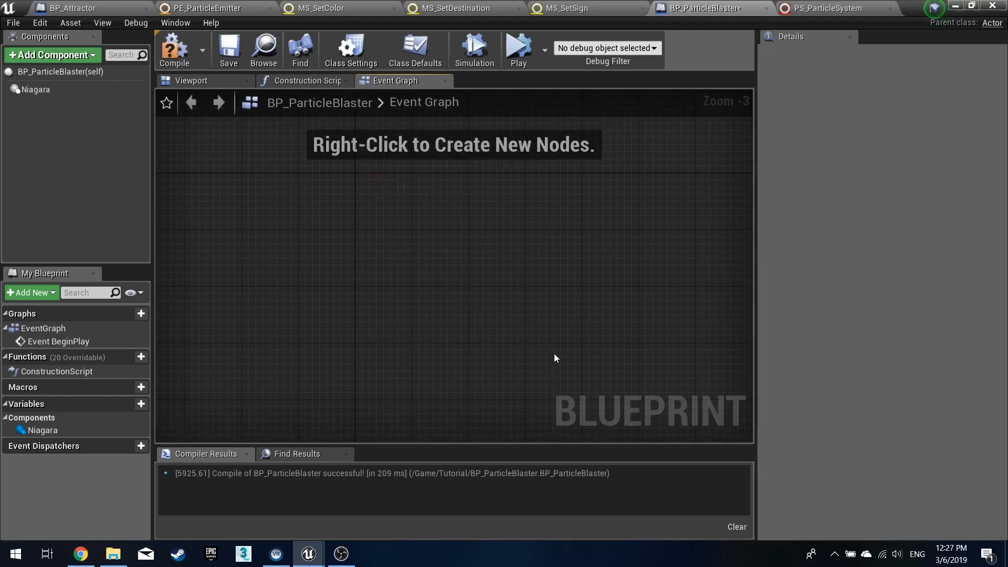
pyautogui.moveTo(434, 286); pyautogui.dragTo(411, 306, button='right')
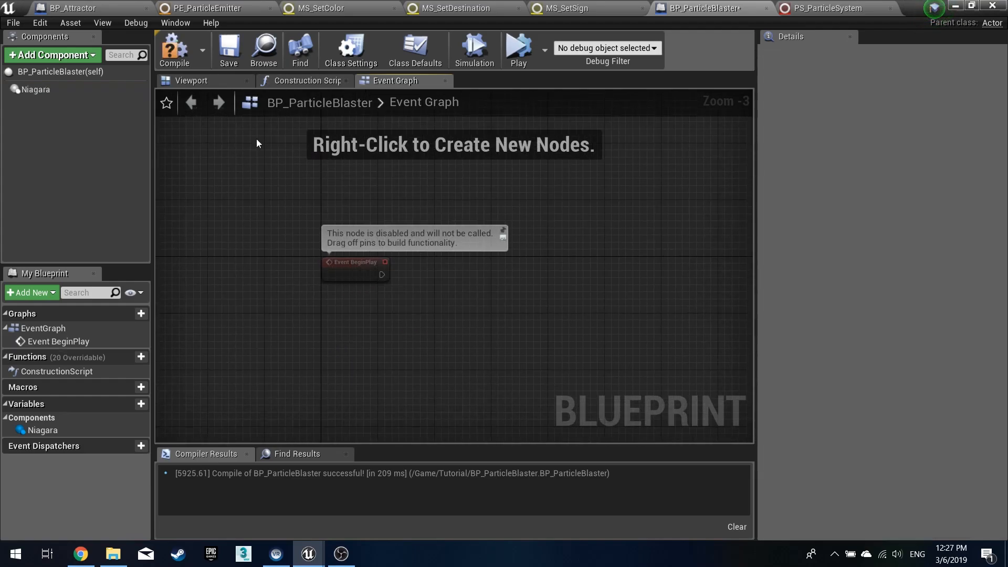
pyautogui.click(175, 50)
pyautogui.scroll(3, 413, 297)
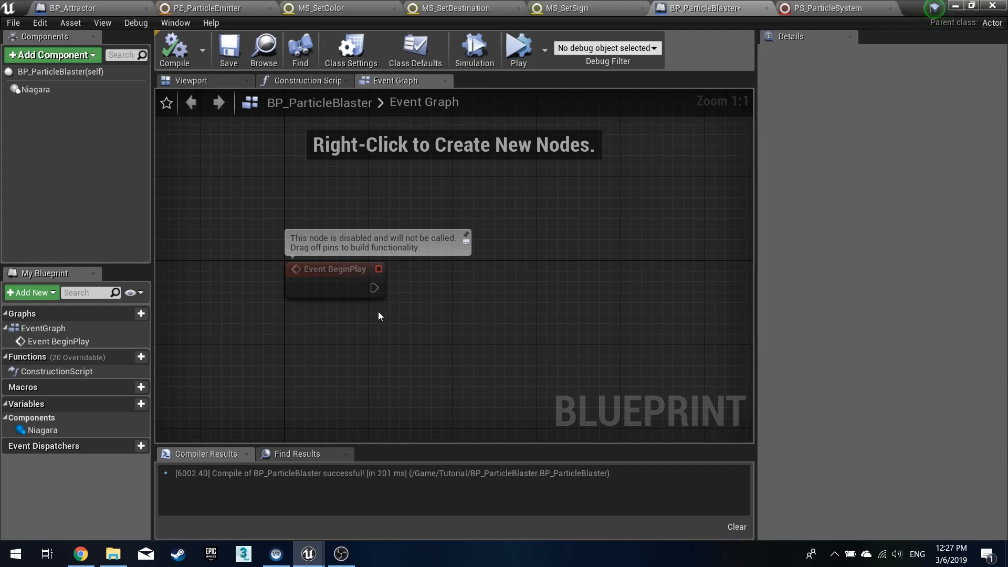
# - Place a Niagara component reference node in the Event Graph below BeginPlay, then compile and save the blueprint
pyautogui.click(338, 279)
pyautogui.scroll(1, 401, 298)
pyautogui.click(401, 297)
pyautogui.click(204, 83)
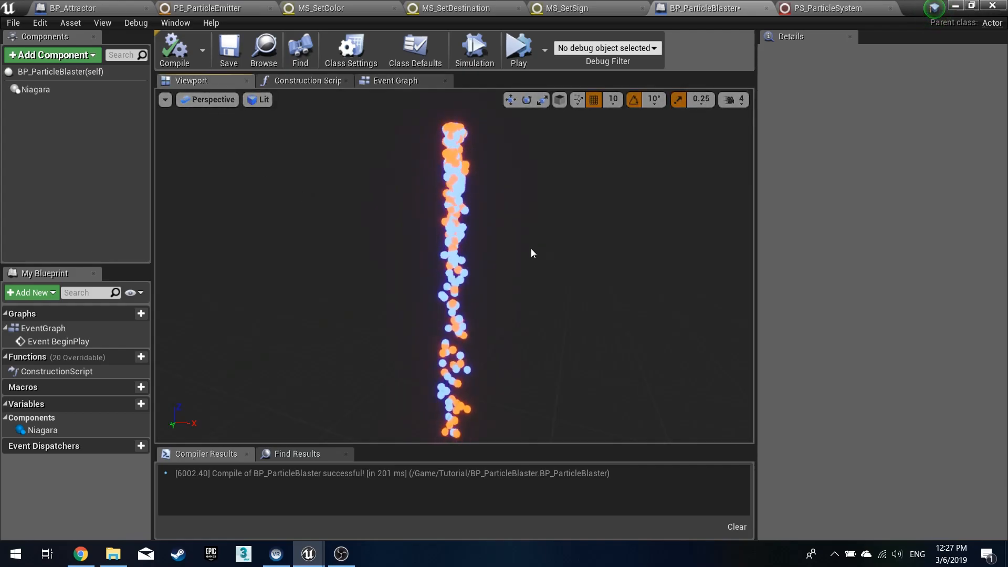
pyautogui.click(449, 268)
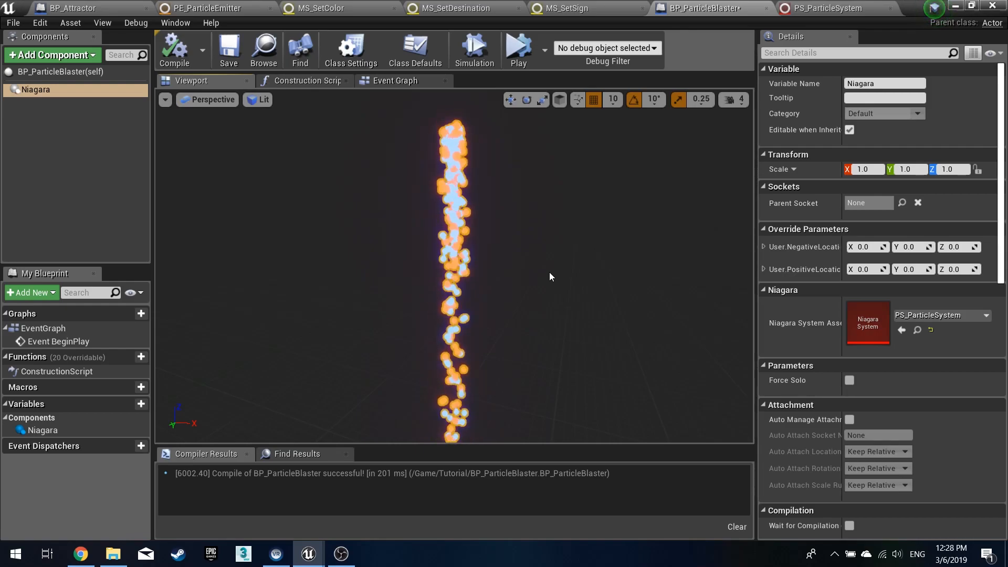
pyautogui.click(63, 106)
pyautogui.click(48, 90)
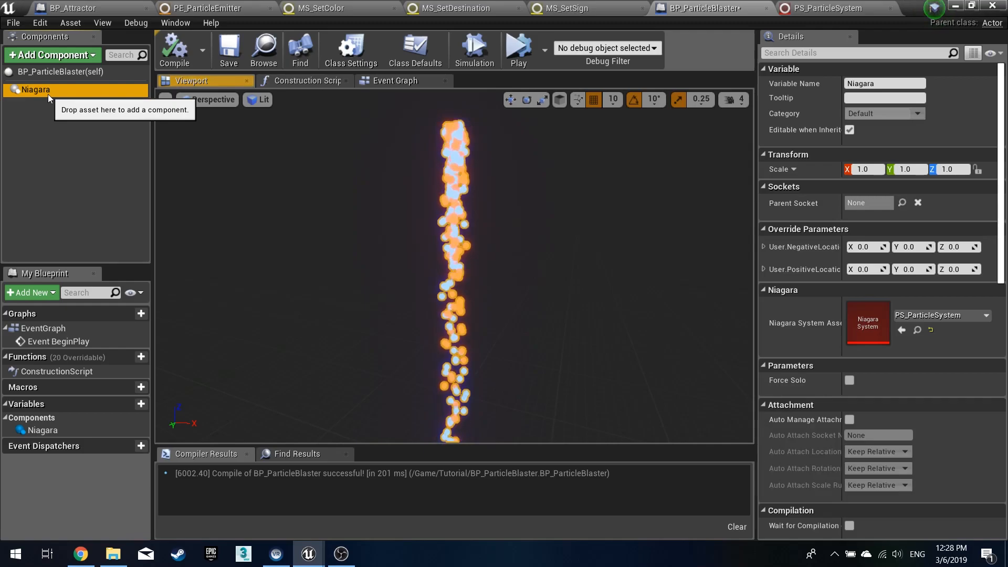
pyautogui.click(401, 82)
pyautogui.moveTo(315, 302); pyautogui.dragTo(327, 325)
pyautogui.moveTo(398, 335); pyautogui.dragTo(507, 341)
pyautogui.click(420, 348)
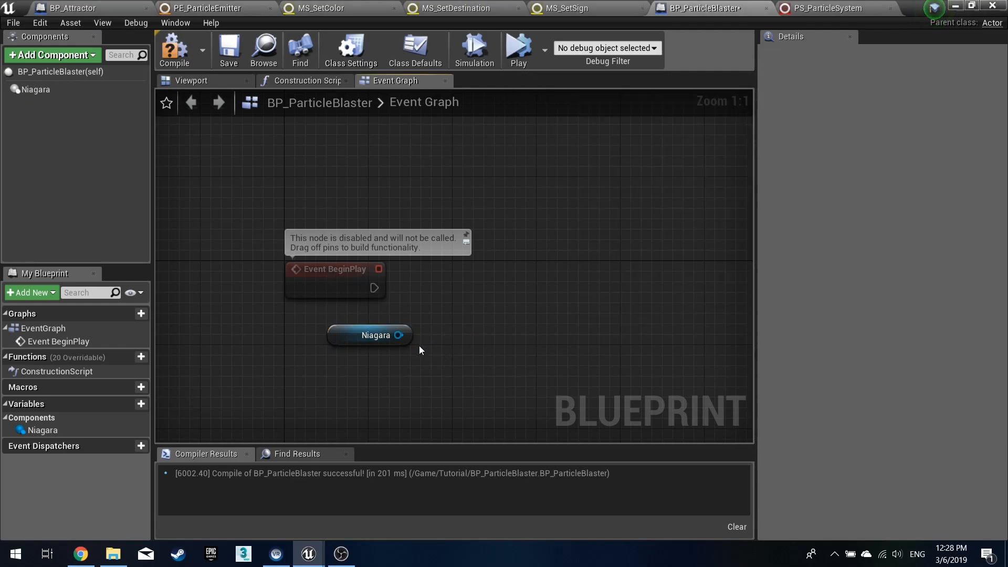
pyautogui.moveTo(359, 337); pyautogui.dragTo(327, 368)
pyautogui.click(187, 63)
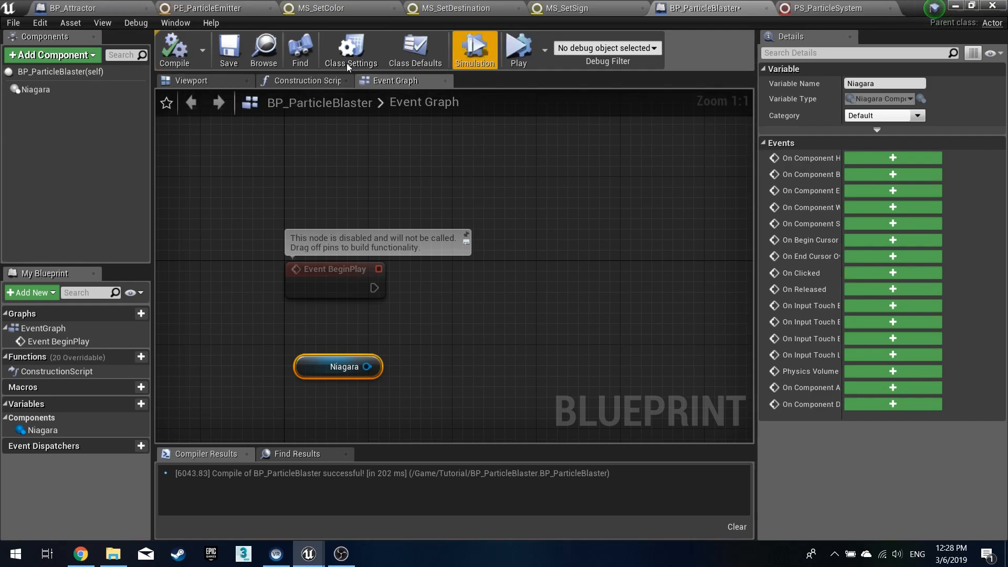
pyautogui.click(229, 58)
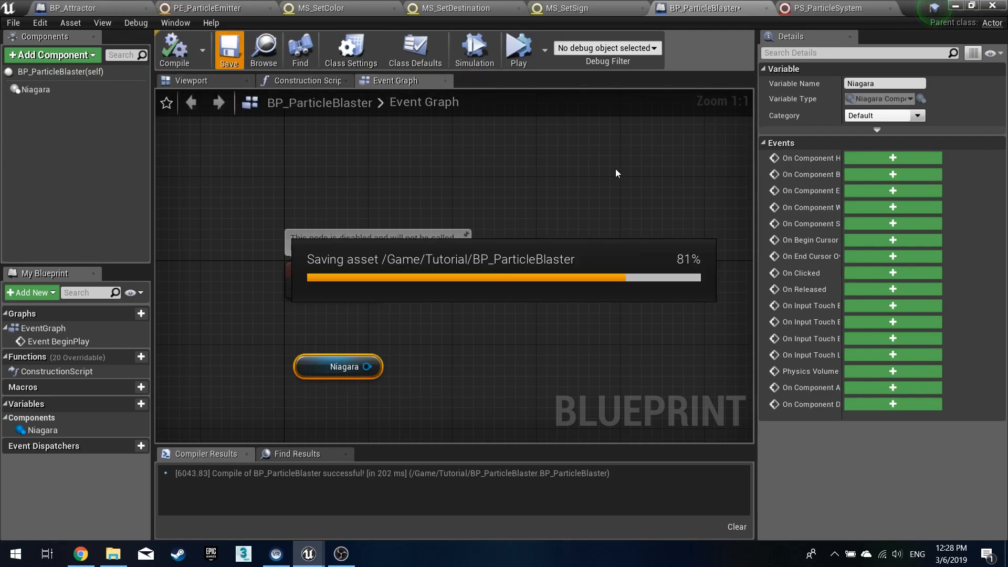
# - Connect Event BeginPlay to a new Get All Actors Of Class node
pyautogui.click(955, 5)
pyautogui.moveTo(459, 190)
pyautogui.mouseDown(button='right')
pyautogui.moveTo(481, 231)
pyautogui.moveTo(461, 194)
pyautogui.mouseUp(button='right')
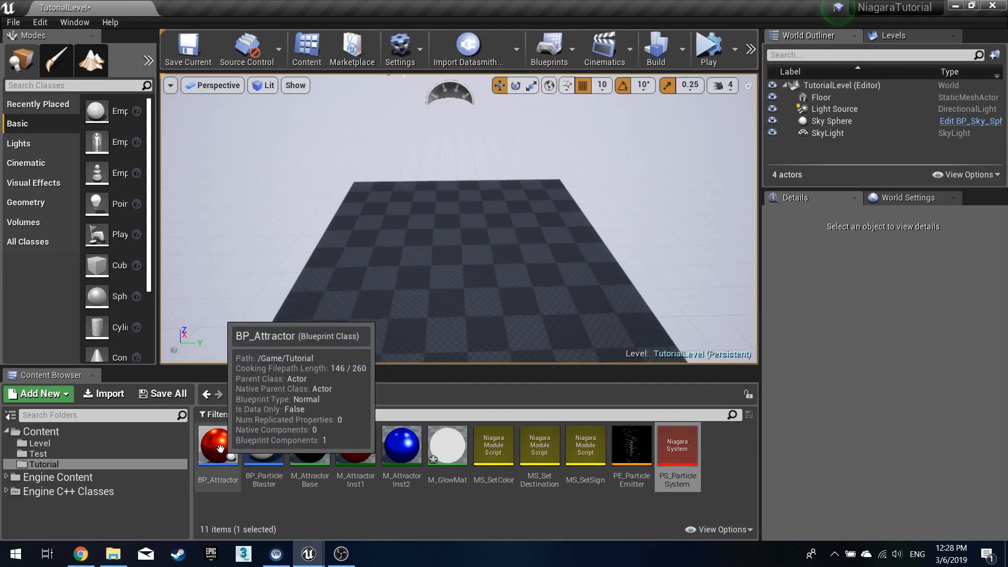
pyautogui.doubleClick(264, 448)
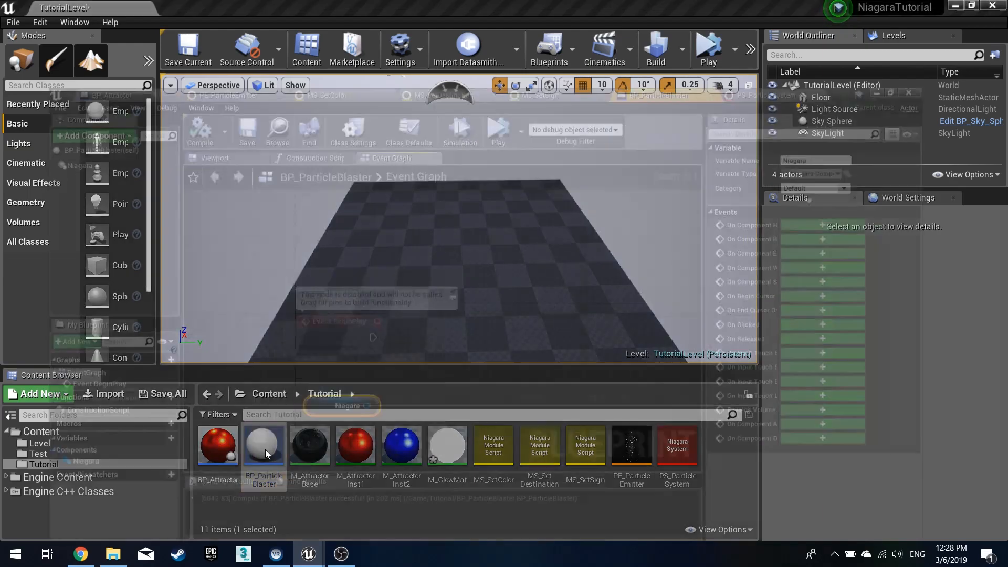
pyautogui.click(341, 367)
pyautogui.moveTo(342, 366); pyautogui.dragTo(331, 345)
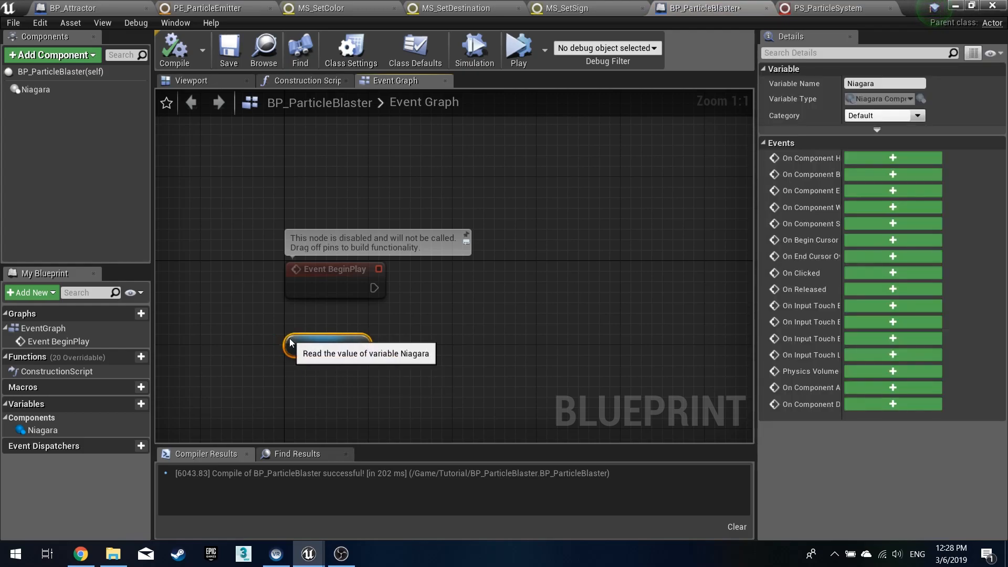
pyautogui.click(360, 305)
pyautogui.moveTo(372, 287); pyautogui.dragTo(496, 302)
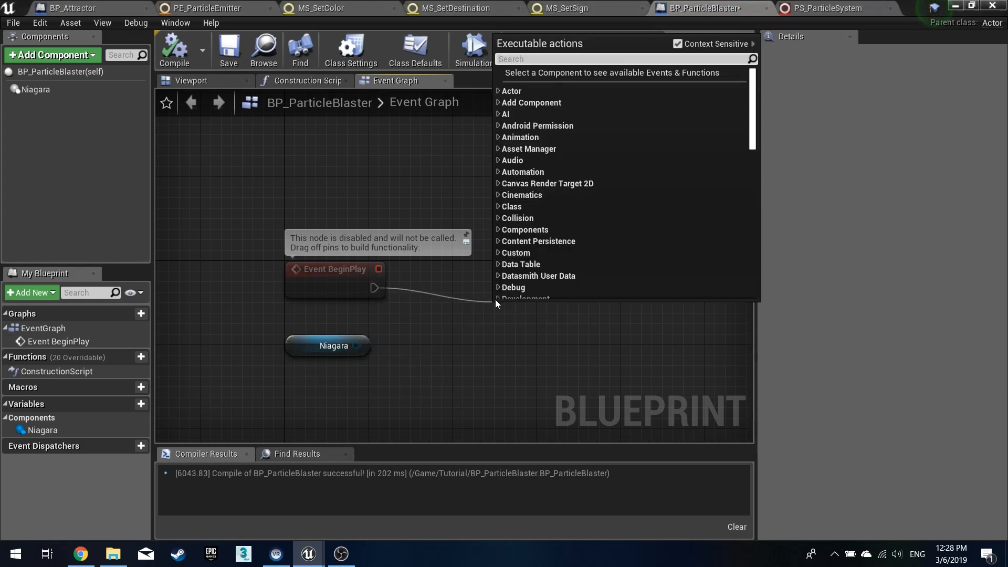
pyautogui.write('get all')
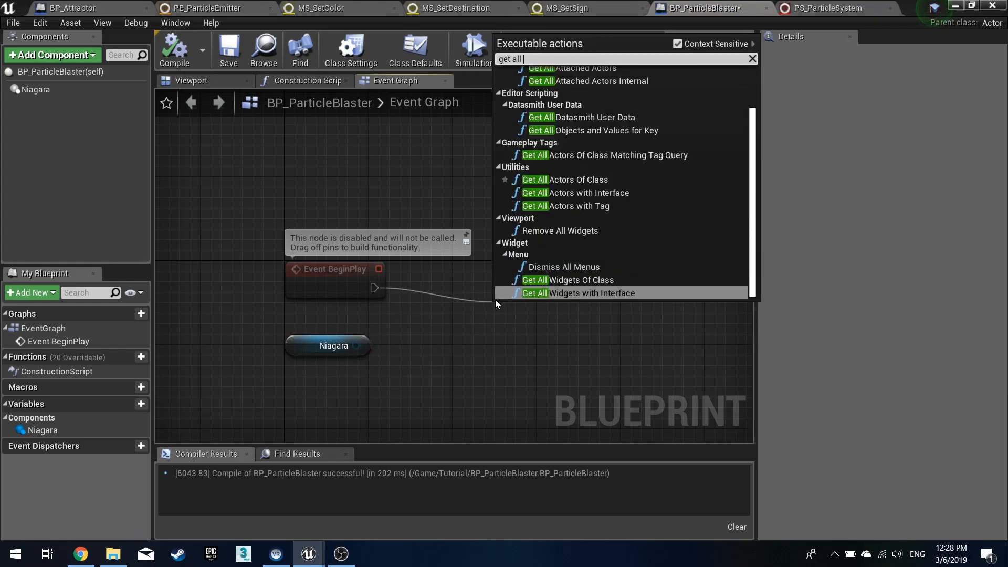
pyautogui.click(582, 182)
# - Set the node's Actor Class to BP_Attractor, tidy the nodes, then compile and save the blueprint
pyautogui.click(557, 357)
pyautogui.write('attra')
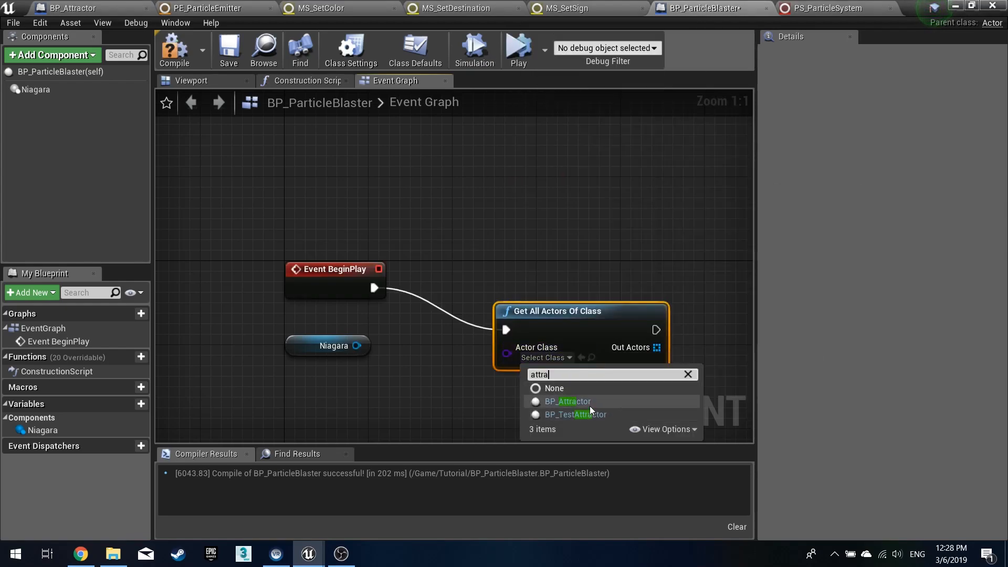
pyautogui.click(552, 401)
pyautogui.moveTo(574, 314); pyautogui.dragTo(514, 272)
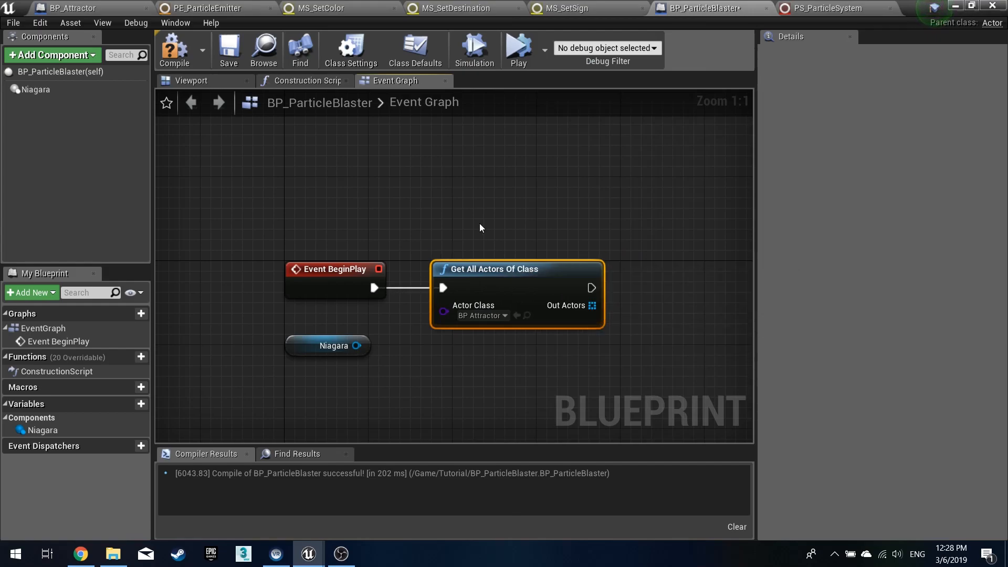
pyautogui.moveTo(299, 349)
pyautogui.mouseDown()
pyautogui.moveTo(288, 350)
pyautogui.moveTo(300, 331)
pyautogui.mouseUp()
pyautogui.click(176, 57)
pyautogui.click(228, 52)
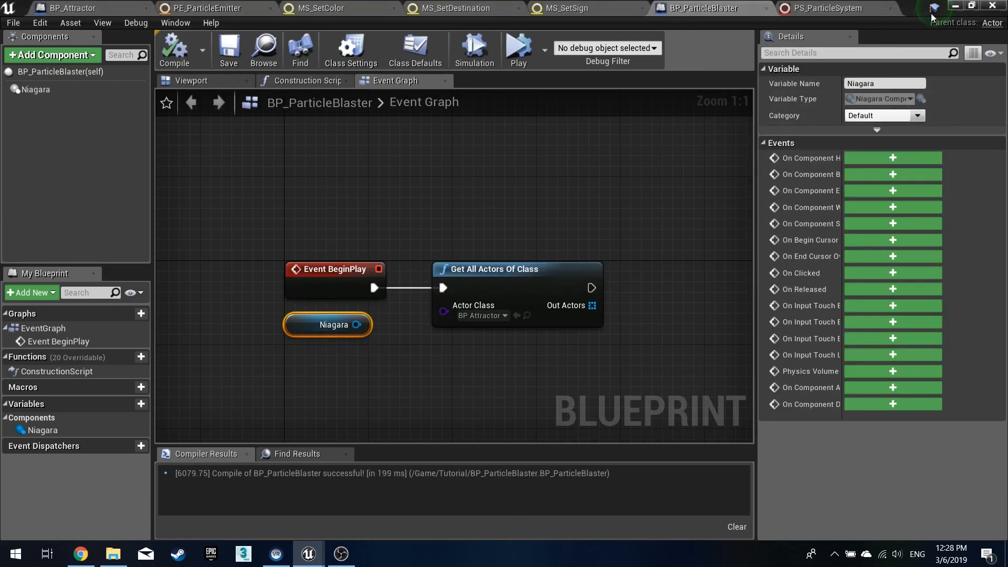
# - Place two BP_Attractor actors in the level and raise both above the floor on opposite sides
pyautogui.click(953, 6)
pyautogui.moveTo(224, 436); pyautogui.dragTo(550, 259)
pyautogui.moveTo(555, 222); pyautogui.dragTo(558, 110)
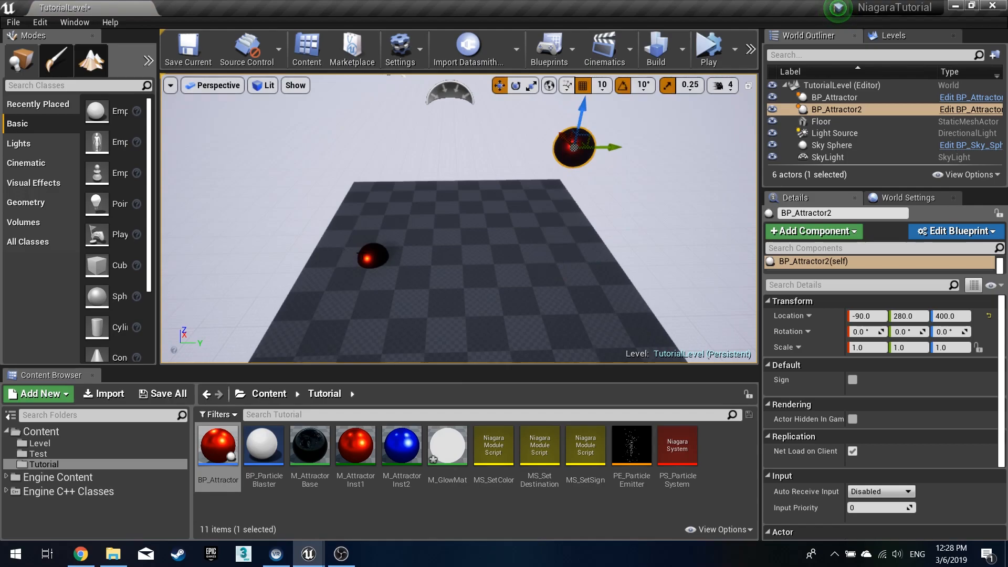
pyautogui.click(373, 256)
pyautogui.moveTo(376, 223); pyautogui.dragTo(385, 89)
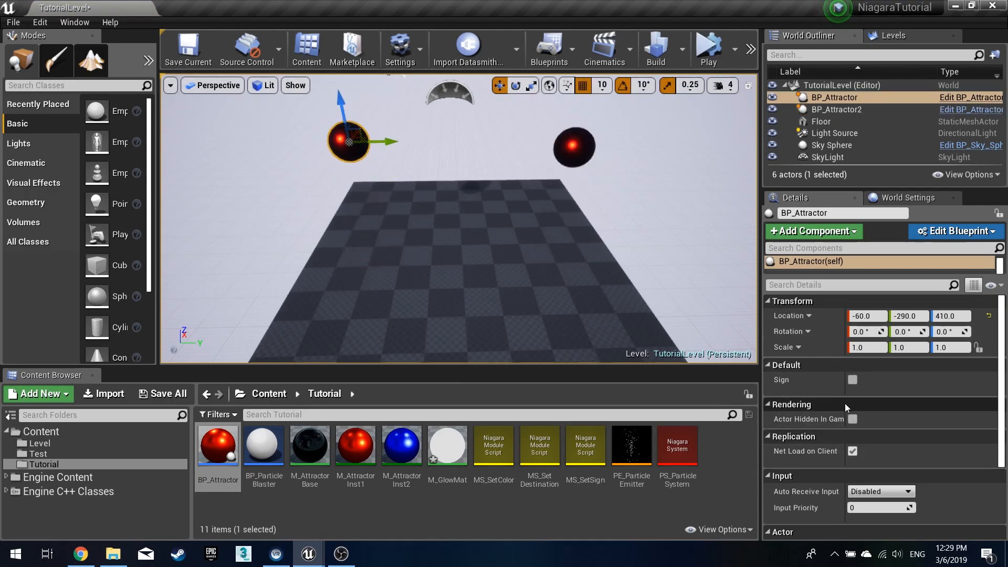
# - Enable Sign on the second attractor, BP_Attractor2
pyautogui.click(579, 154)
pyautogui.click(852, 379)
pyautogui.moveTo(603, 244); pyautogui.dragTo(609, 205, button='right')
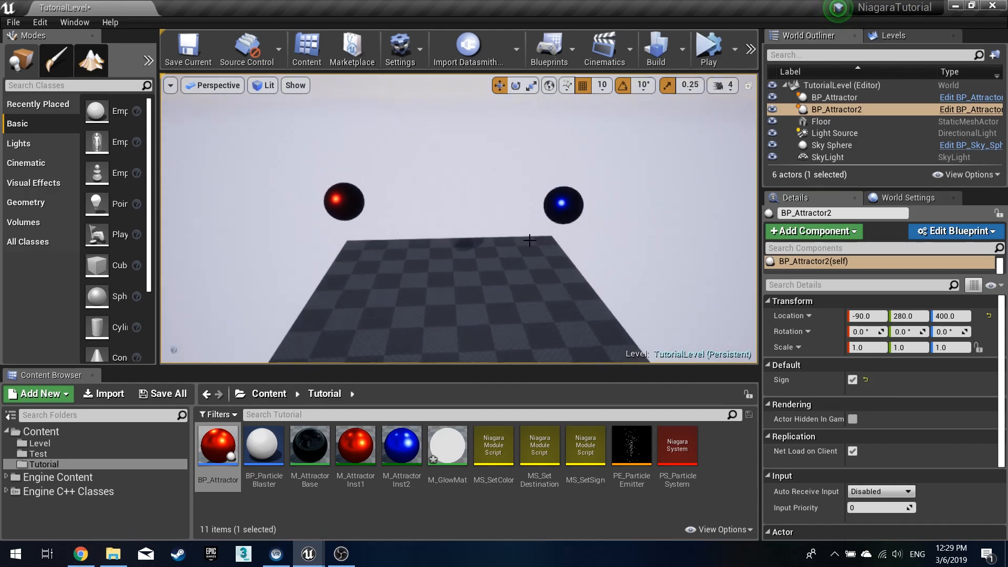
pyautogui.moveTo(542, 240); pyautogui.dragTo(656, 273, button='right')
pyautogui.press('w')
pyautogui.press('s')
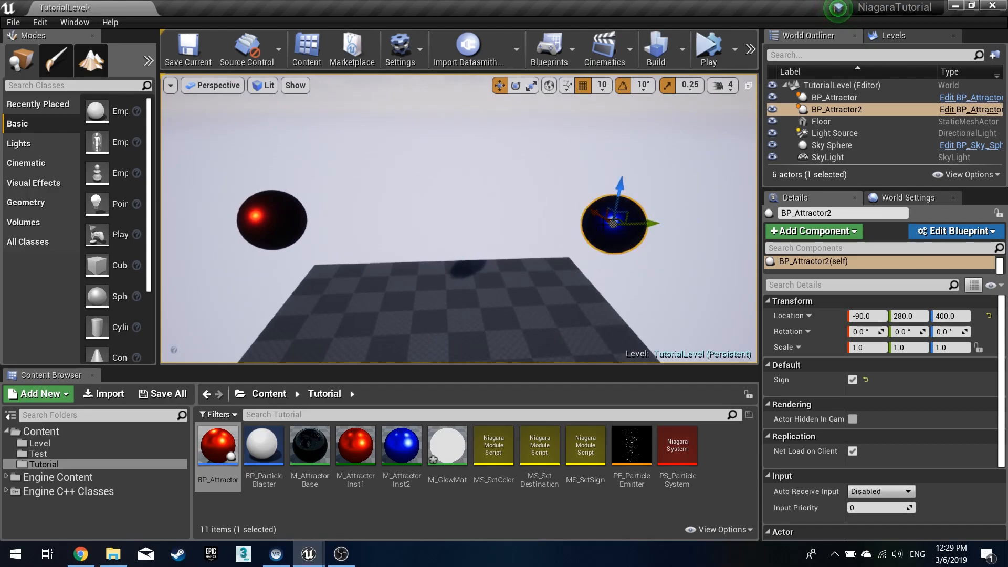
pyautogui.click(283, 212)
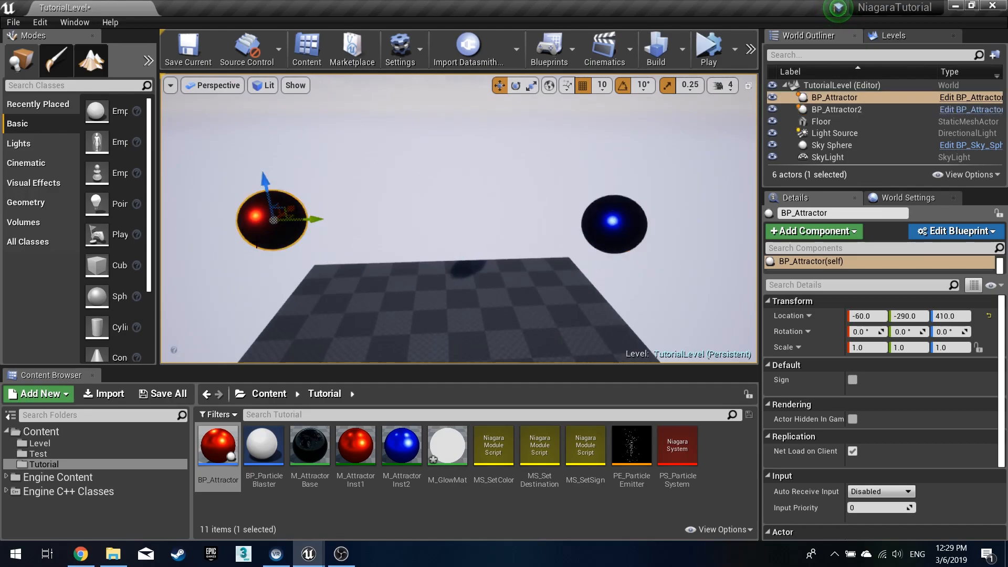
pyautogui.click(836, 109)
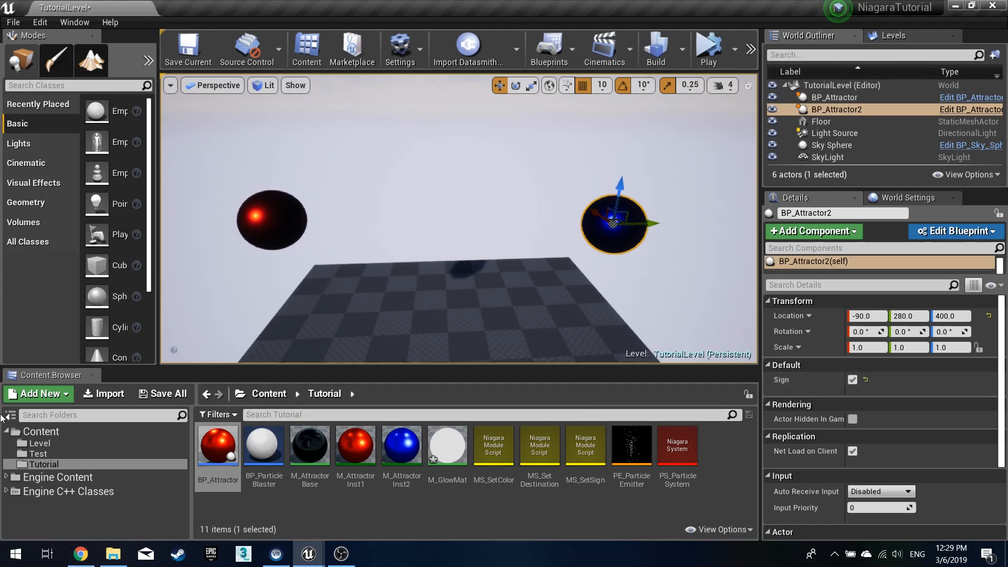
pyautogui.doubleClick(264, 447)
pyautogui.click(340, 410)
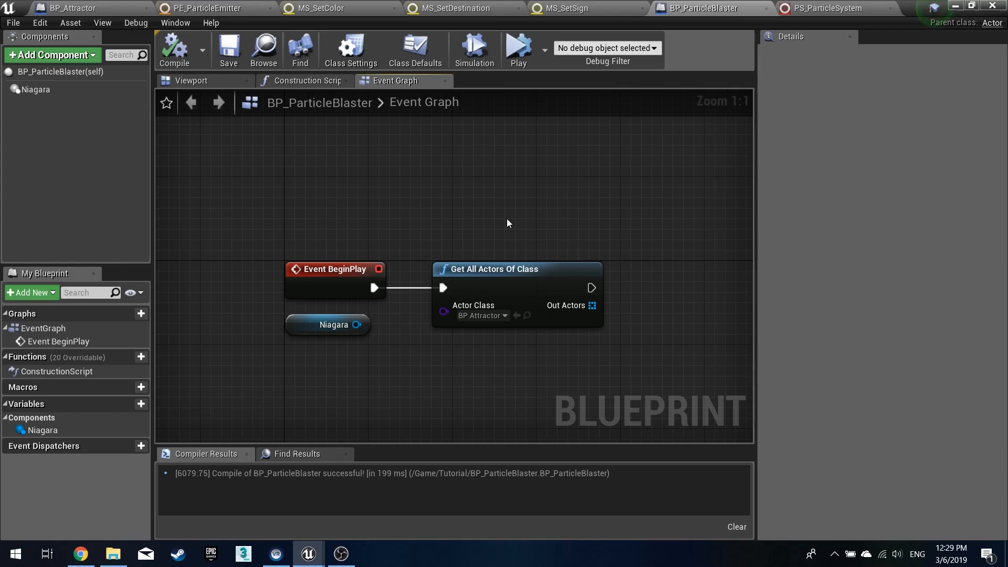
pyautogui.click(103, 9)
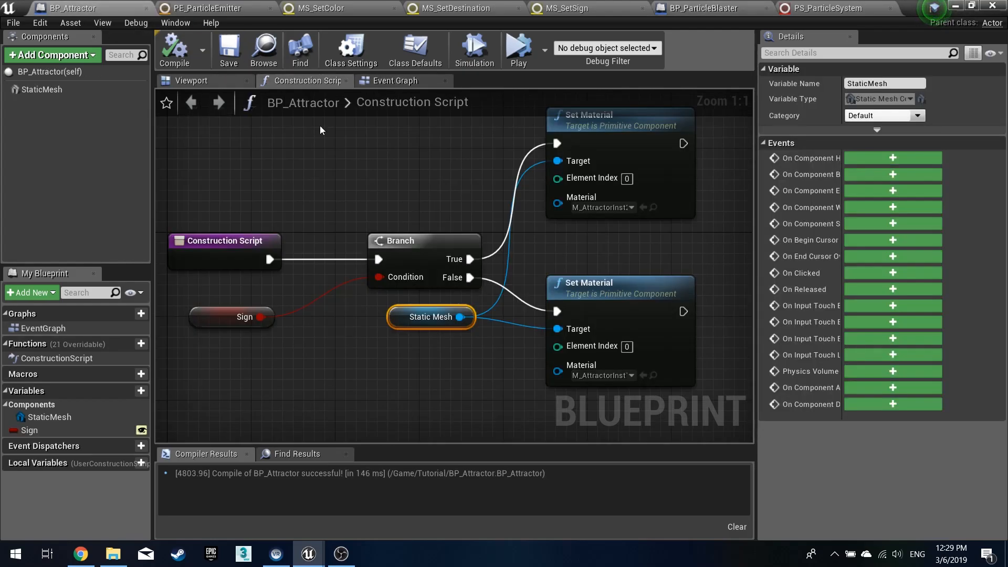
pyautogui.click(754, 7)
pyautogui.click(955, 8)
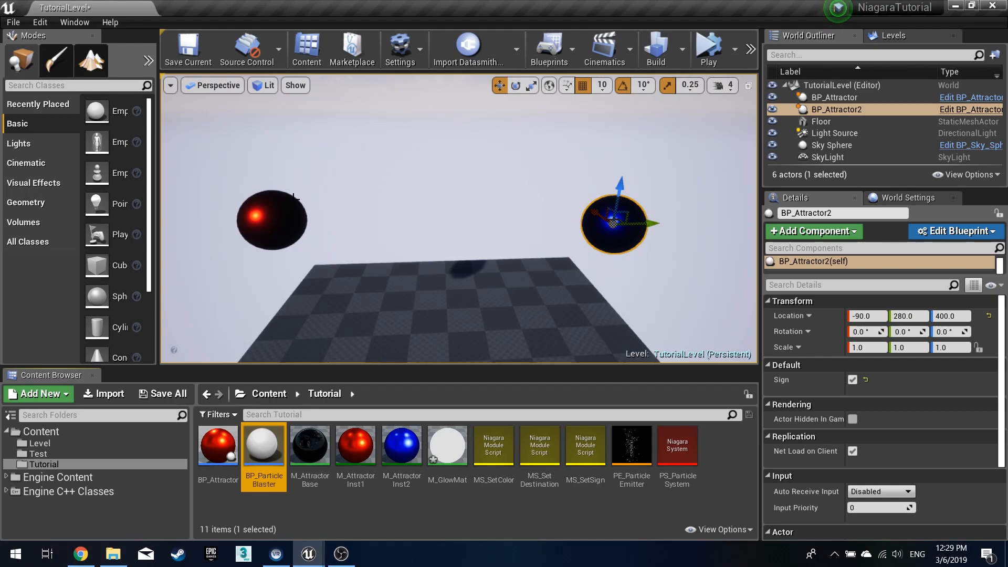
pyautogui.doubleClick(264, 449)
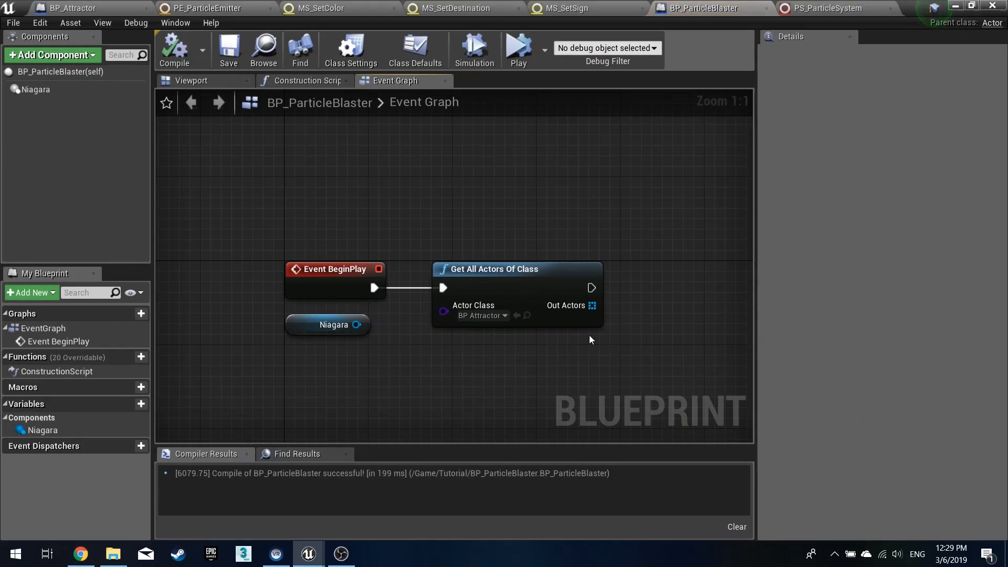
# - Add a Get (a copy) node fed by the Out Actors array of Get All Actors Of Class
pyautogui.moveTo(591, 336); pyautogui.dragTo(415, 249, button='right')
pyautogui.moveTo(417, 217); pyautogui.dragTo(472, 229)
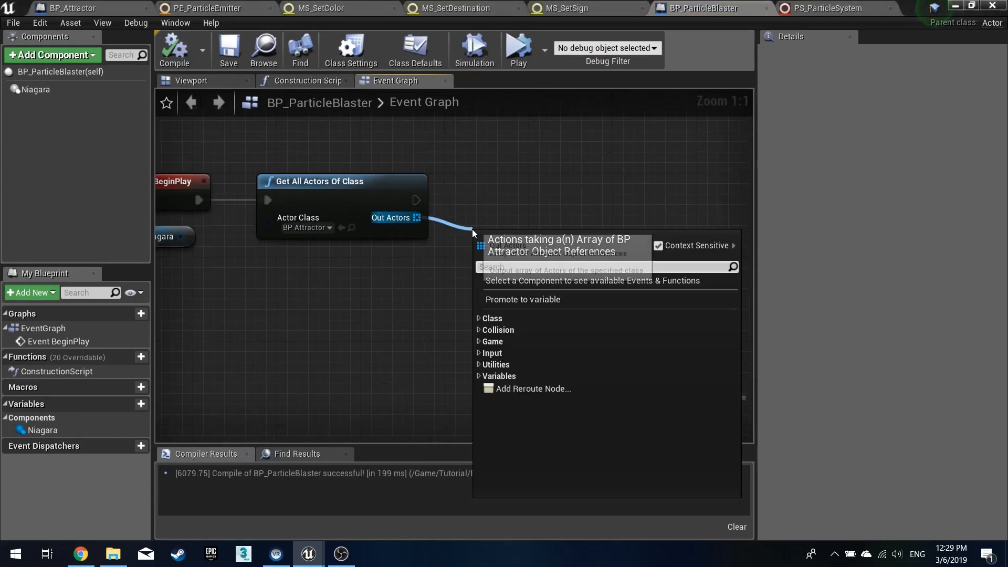
pyautogui.write('get')
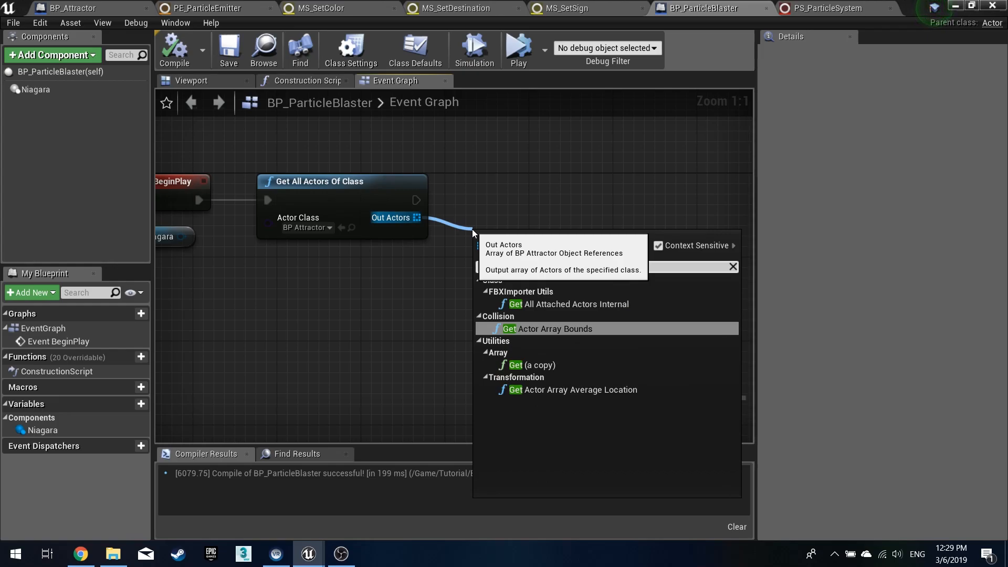
pyautogui.press('Down')
pyautogui.press('Return')
pyautogui.moveTo(531, 250); pyautogui.dragTo(499, 229)
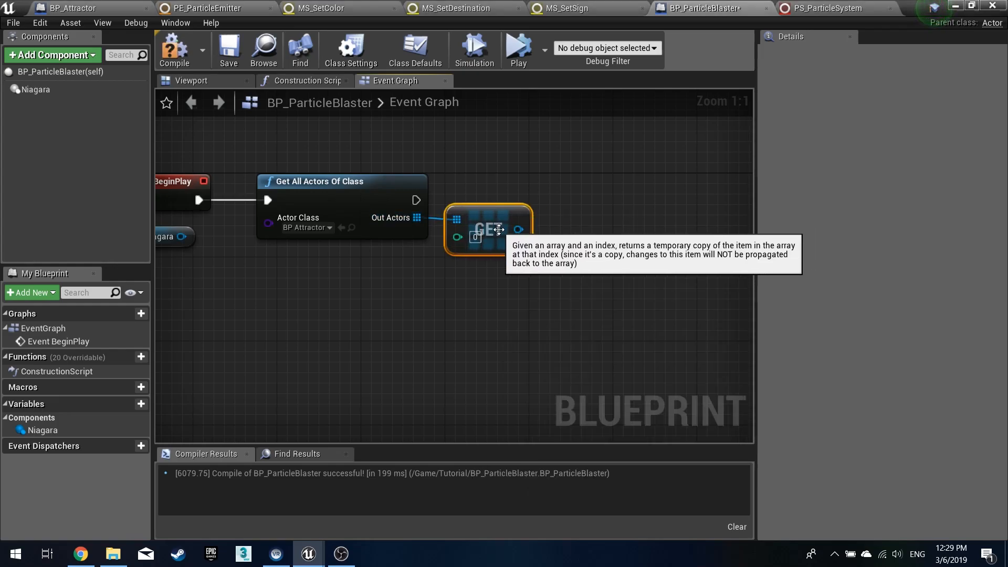
# - Duplicate the Get node, connect Out Actors to it too, and set its index to 1
pyautogui.hotkey('ctrl', 'c')
pyautogui.hotkey('ctrl', 'v')
pyautogui.moveTo(496, 312); pyautogui.dragTo(485, 269)
pyautogui.moveTo(417, 218); pyautogui.dragTo(456, 272)
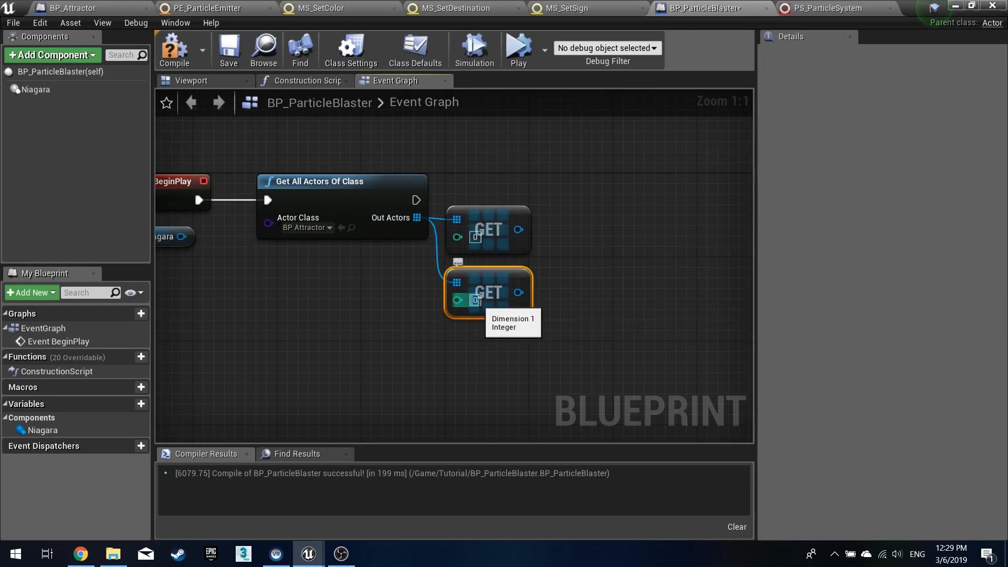
pyautogui.click(584, 234)
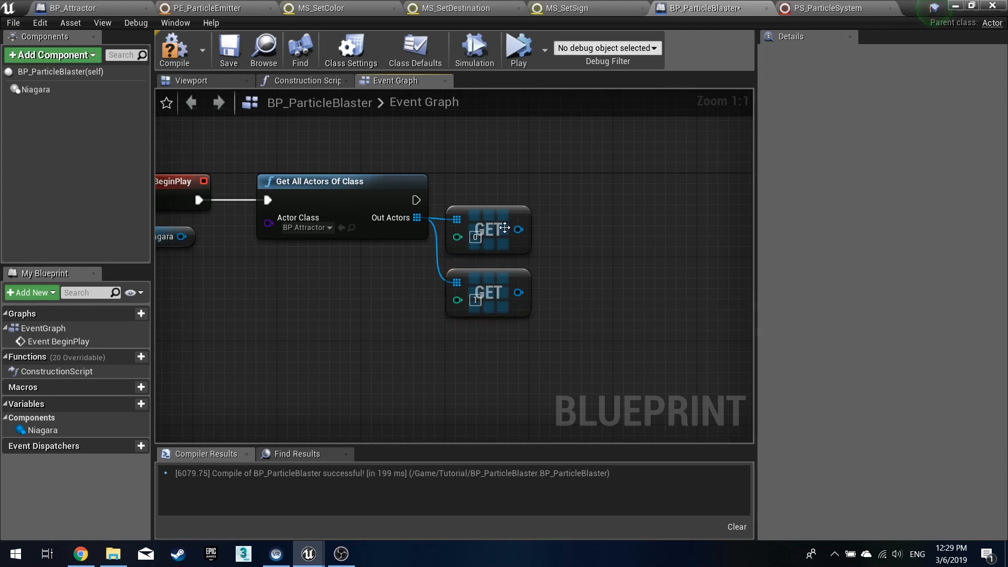
pyautogui.click(499, 285)
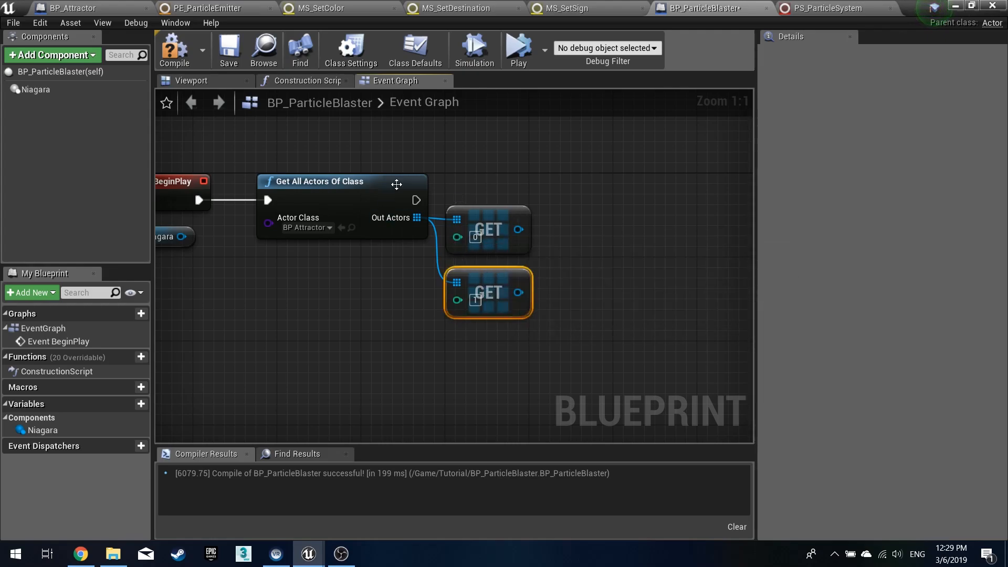
# - Compile the blueprint and read the Sign variable from the first Get node's attractor
pyautogui.click(174, 65)
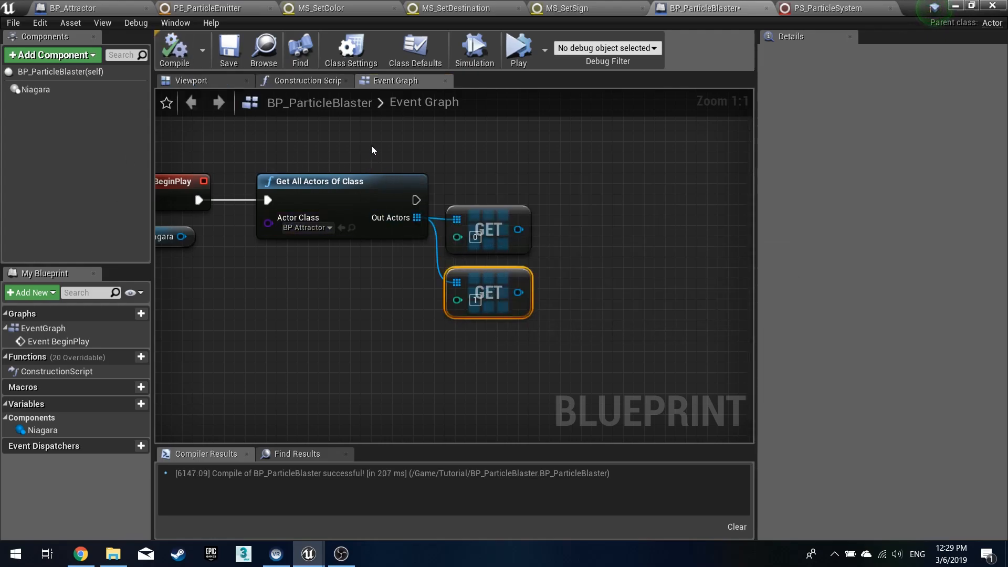
pyautogui.click(339, 181)
pyautogui.click(392, 162)
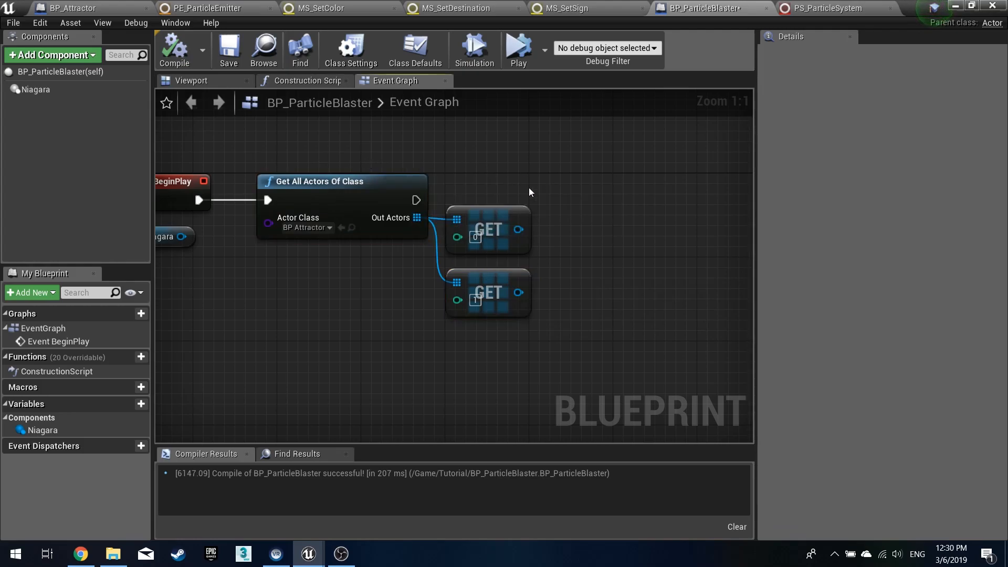
pyautogui.moveTo(540, 203); pyautogui.dragTo(487, 212, button='right')
pyautogui.moveTo(465, 240); pyautogui.dragTo(524, 239)
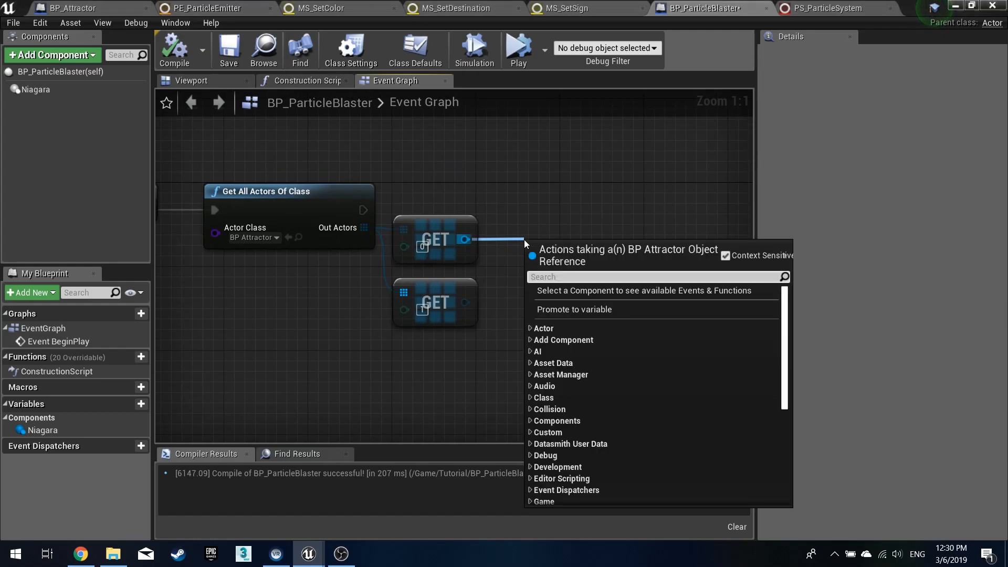
pyautogui.write('s')
pyautogui.press('BackSpace')
pyautogui.write('s')
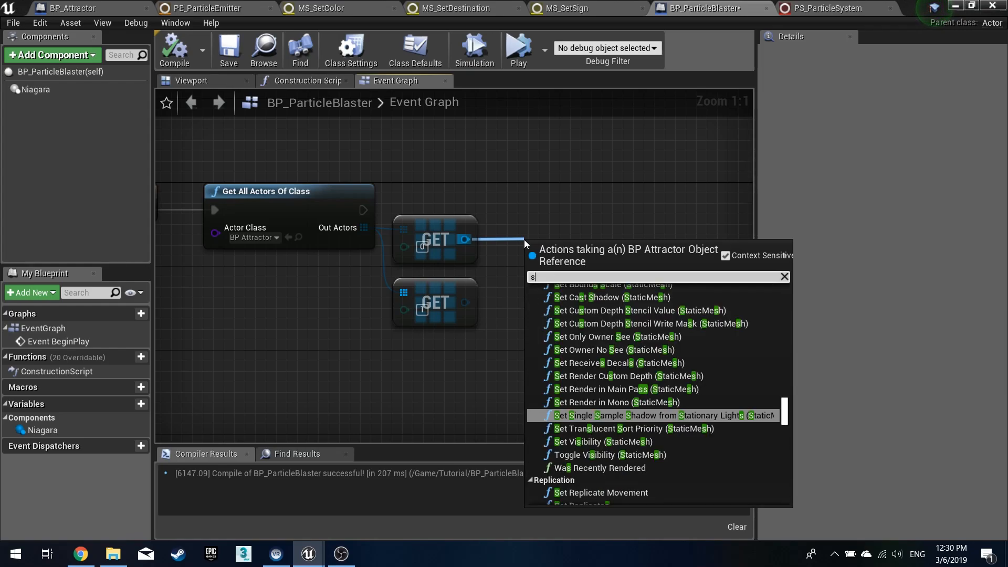
pyautogui.write('ign')
pyautogui.press('Return')
pyautogui.moveTo(587, 241); pyautogui.dragTo(555, 241)
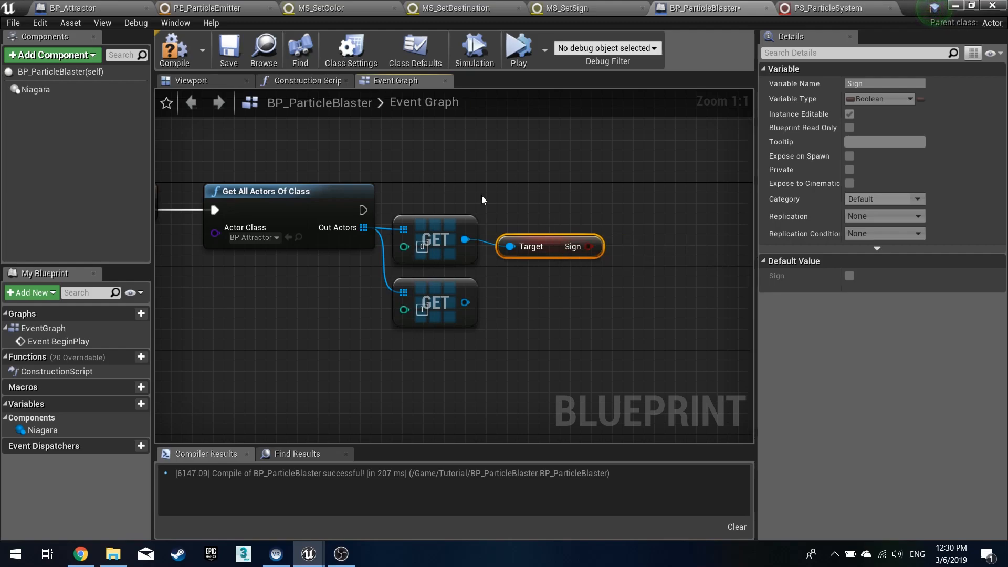
# - Review the Sign variable in BP_Attractor, then enable Sign on BP_Attractor2 in the level
pyautogui.click(142, 11)
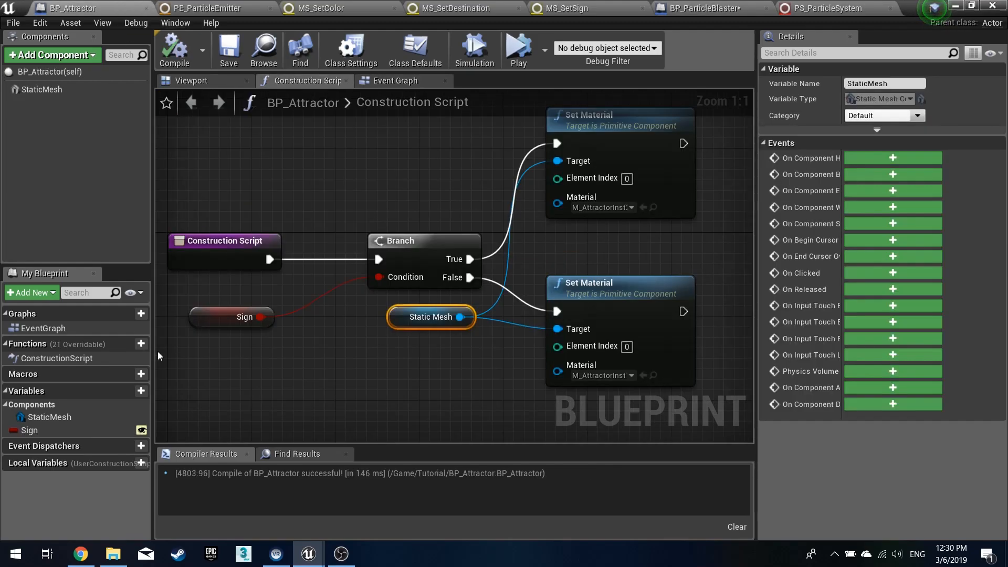
pyautogui.click(51, 425)
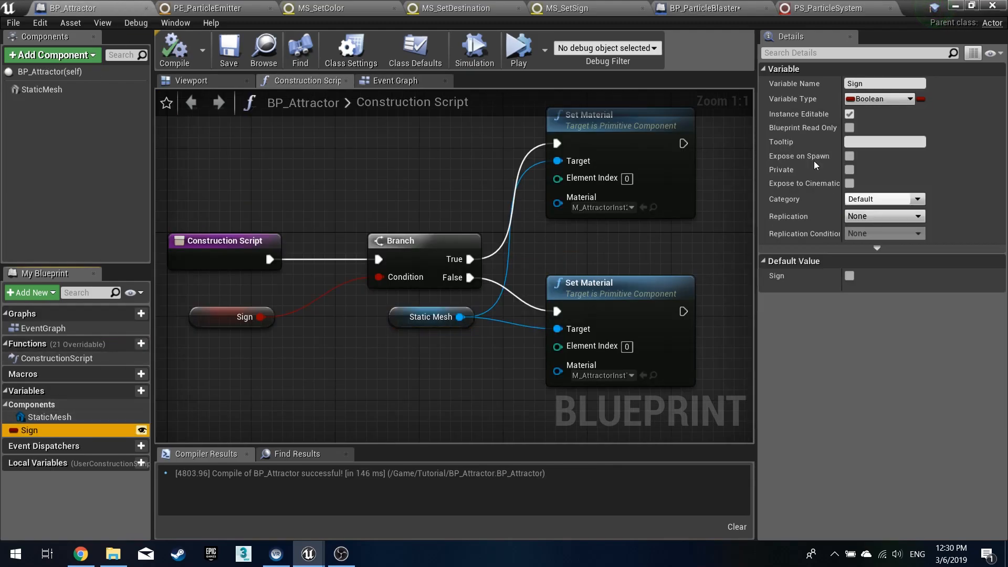
pyautogui.click(954, 7)
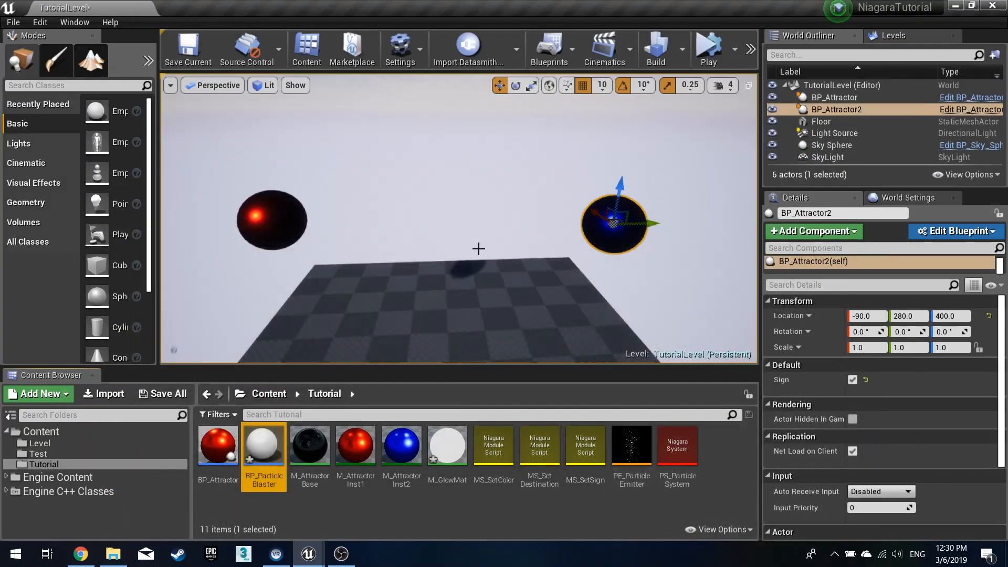
pyautogui.click(852, 379)
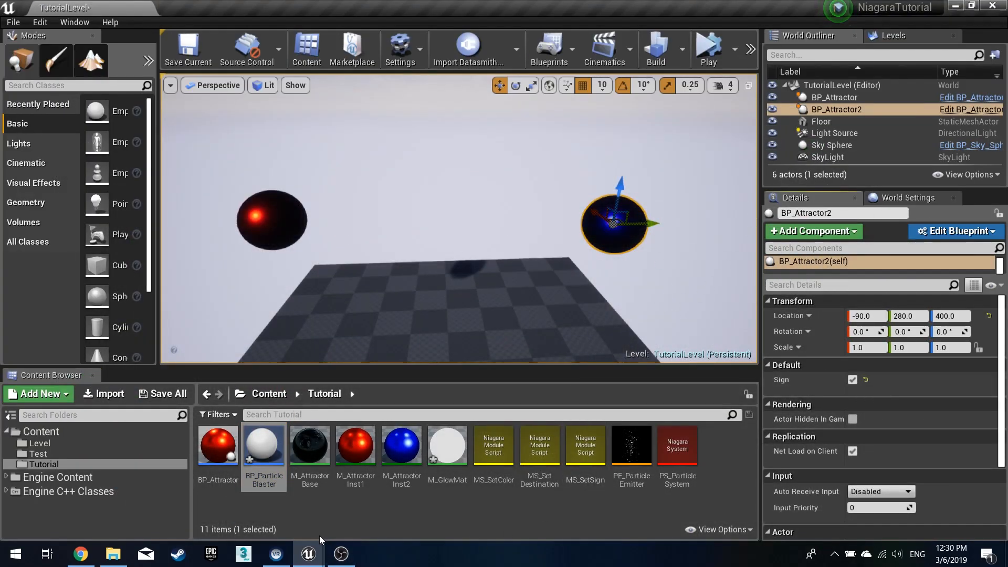
# - Add a Branch after Get All Actors Of Class and connect the Sign value to its Condition
pyautogui.click(311, 553)
pyautogui.click(373, 499)
pyautogui.click(681, 7)
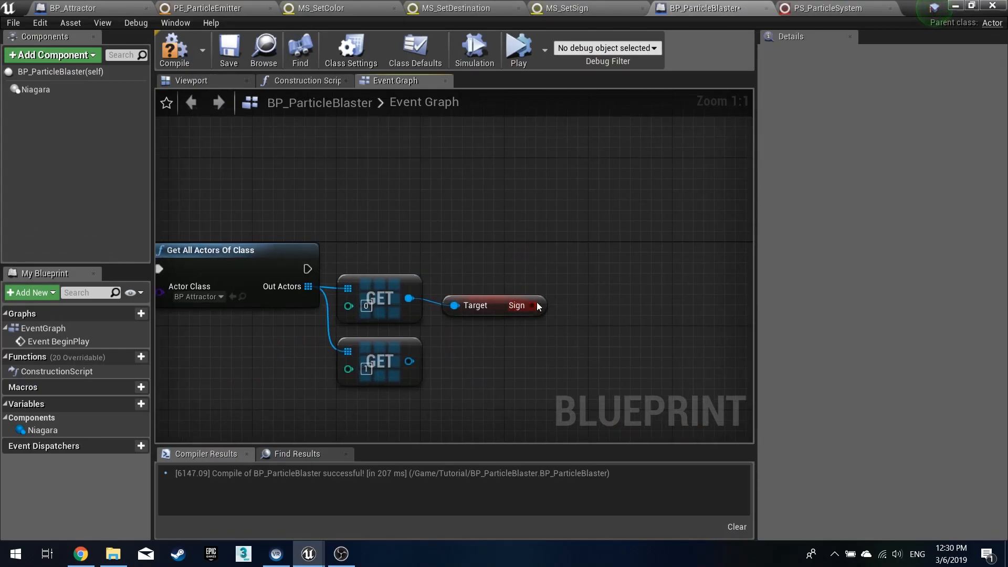
pyautogui.click(603, 261)
pyautogui.moveTo(613, 281); pyautogui.dragTo(308, 269)
pyautogui.moveTo(532, 310); pyautogui.dragTo(615, 300)
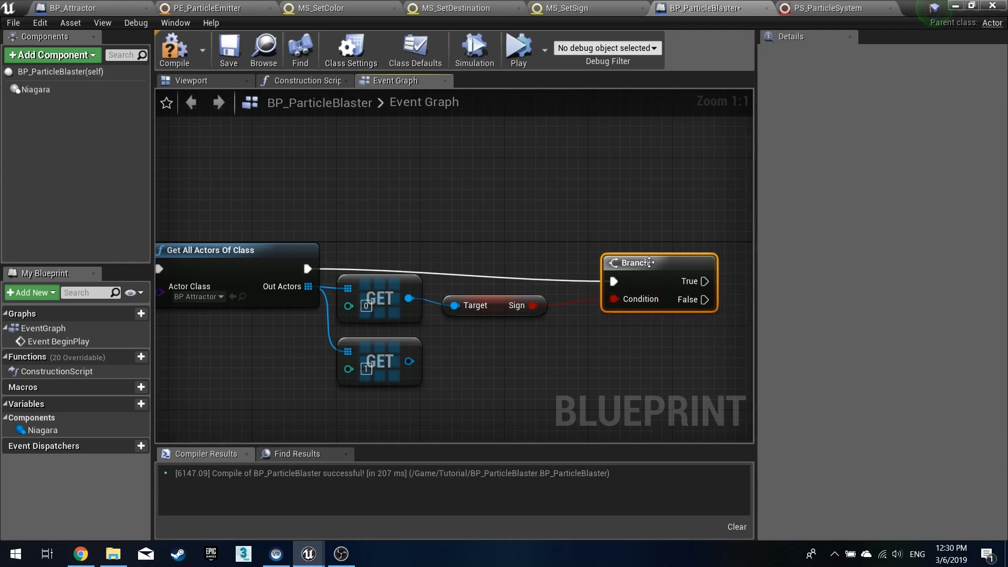
# - Rearrange the Branch and Get nodes in the graph and compile the blueprint
pyautogui.moveTo(620, 262); pyautogui.dragTo(614, 249)
pyautogui.click(610, 236)
pyautogui.moveTo(642, 243); pyautogui.dragTo(473, 243, button='right')
pyautogui.moveTo(477, 254); pyautogui.dragTo(446, 255)
pyautogui.click(449, 236)
pyautogui.moveTo(450, 243); pyautogui.dragTo(517, 248, button='right')
pyautogui.click(190, 60)
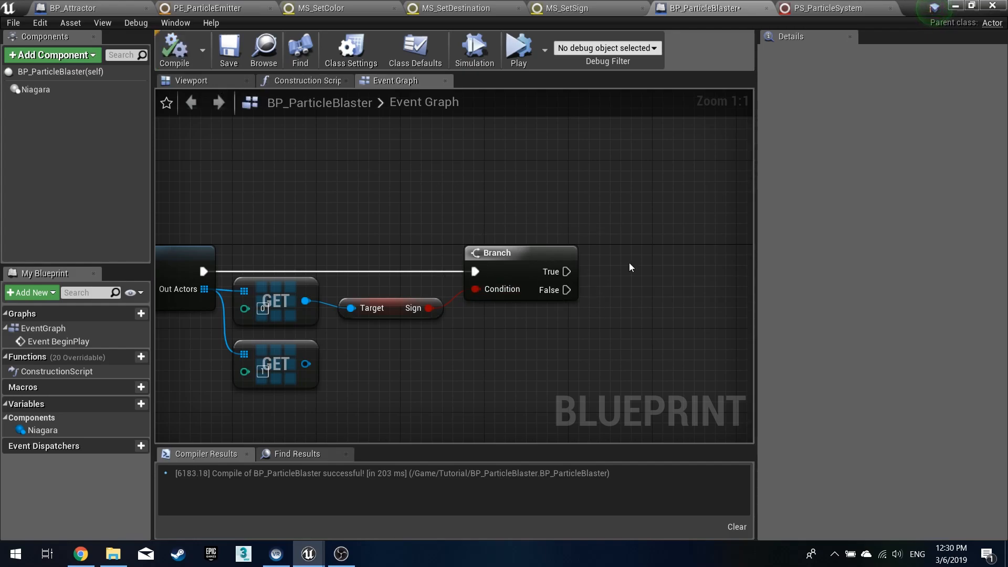
# - Pull a Set Niagara Variable (Vector3) node from a Niagara component reference
pyautogui.moveTo(596, 266); pyautogui.dragTo(469, 252, button='right')
pyautogui.moveTo(189, 284); pyautogui.dragTo(473, 270, button='right')
pyautogui.moveTo(359, 248); pyautogui.dragTo(418, 167)
pyautogui.moveTo(418, 167); pyautogui.dragTo(366, 223, button='right')
pyautogui.moveTo(390, 219); pyautogui.dragTo(424, 225)
pyautogui.write('set var')
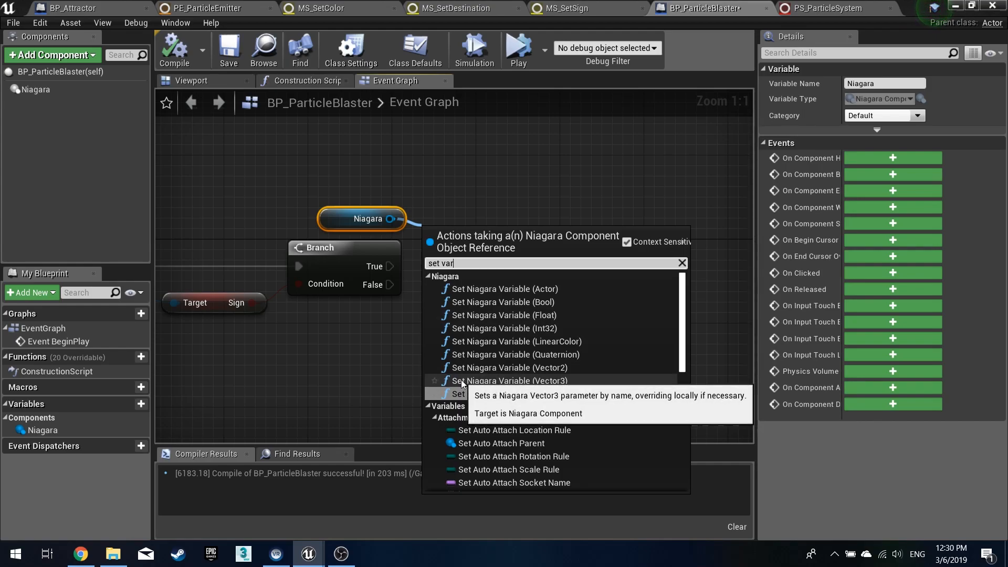
pyautogui.moveTo(476, 262); pyautogui.dragTo(370, 256)
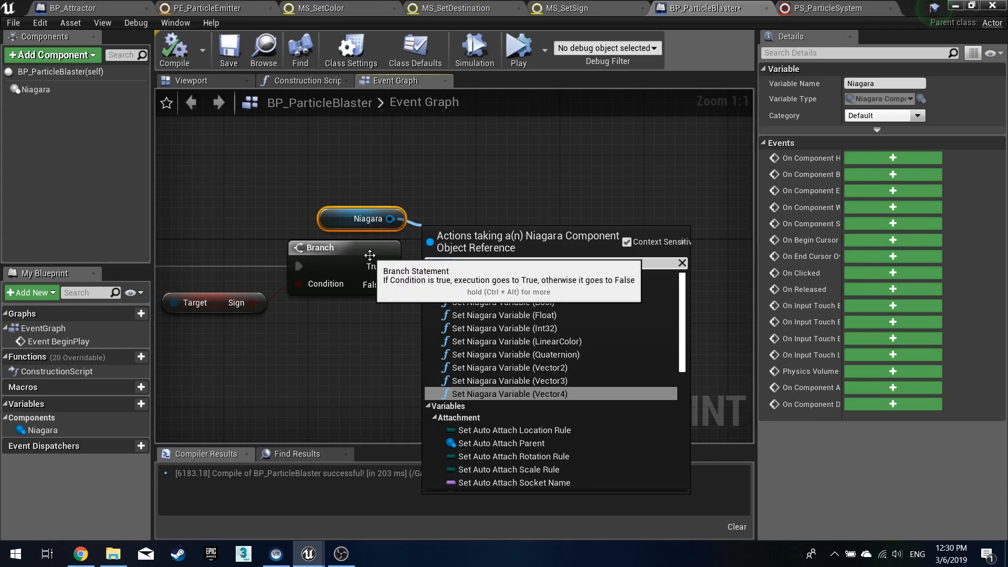
pyautogui.write('nia')
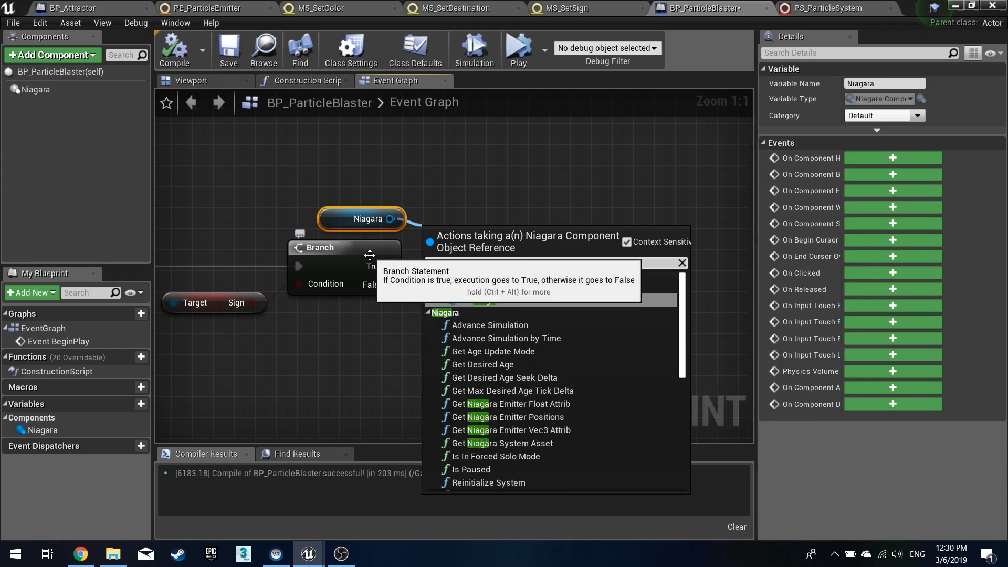
pyautogui.write('agara')
pyautogui.scroll(-10, 549, 378)
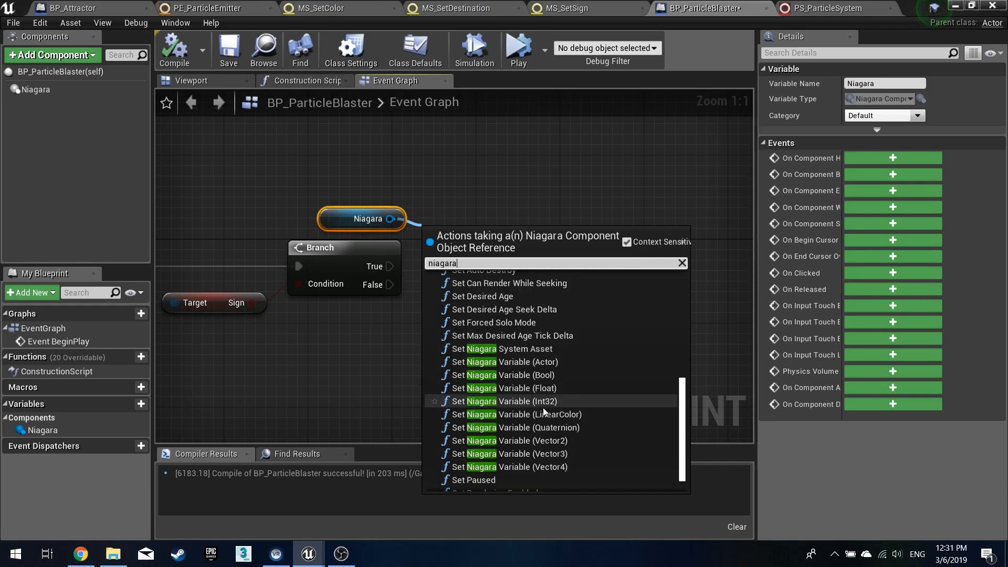
pyautogui.click(550, 452)
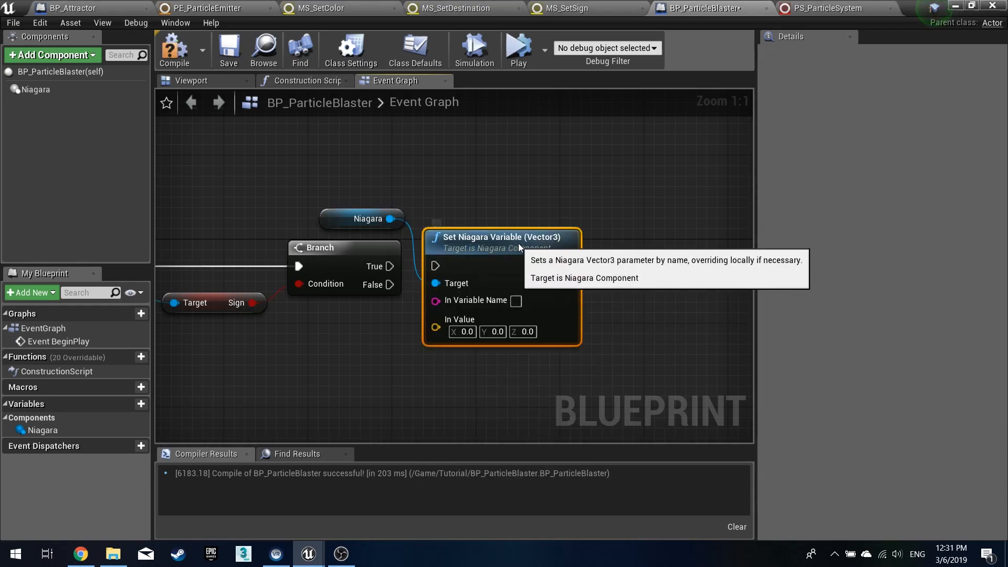
# - Connect the Branch's True output to the Set Niagara Variable (Vector3) node's execution input
pyautogui.moveTo(570, 232); pyautogui.dragTo(538, 155)
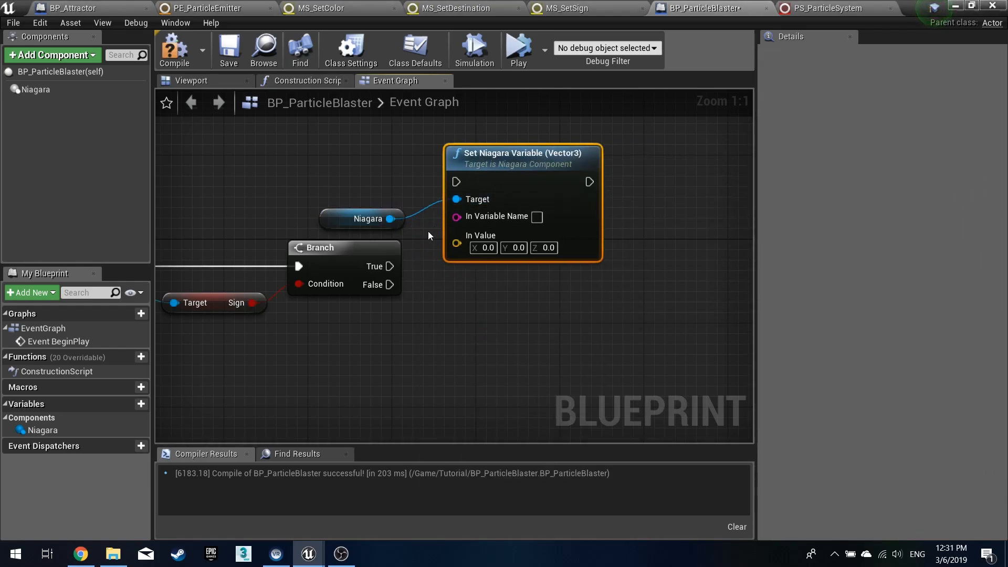
pyautogui.moveTo(389, 266); pyautogui.dragTo(456, 182)
pyautogui.moveTo(337, 219); pyautogui.dragTo(346, 199)
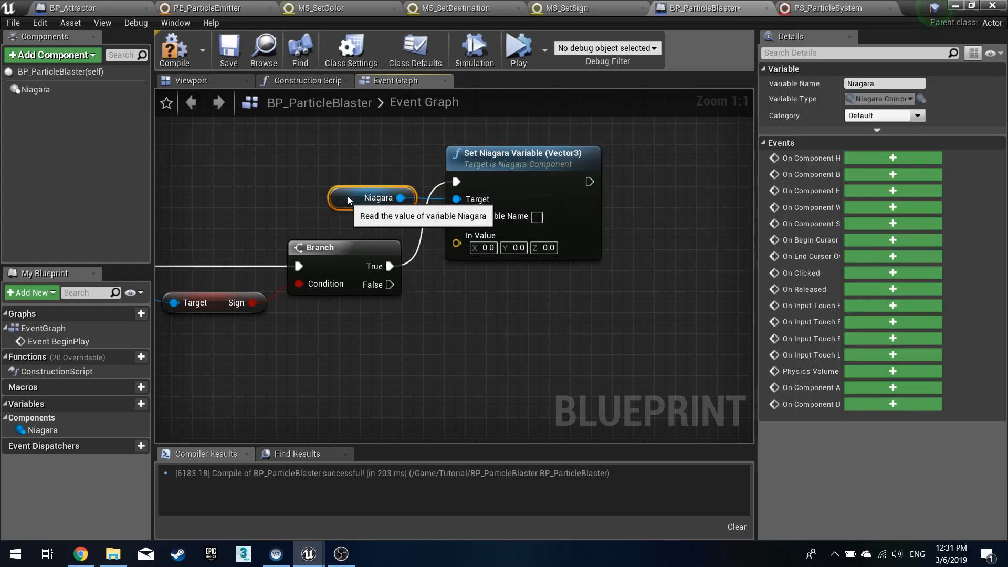
# - Feed the first attractor's static mesh GetWorldLocation into the Set node's In Value and compile
pyautogui.moveTo(330, 314); pyautogui.dragTo(577, 296, button='right')
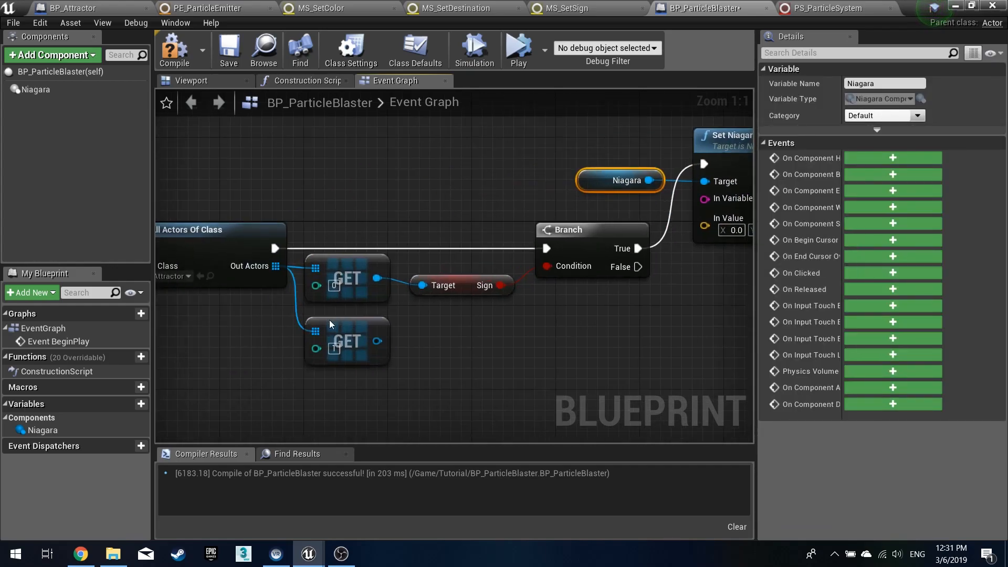
pyautogui.moveTo(403, 325); pyautogui.dragTo(385, 309, button='right')
pyautogui.moveTo(357, 263); pyautogui.dragTo(464, 310)
pyautogui.write('worl')
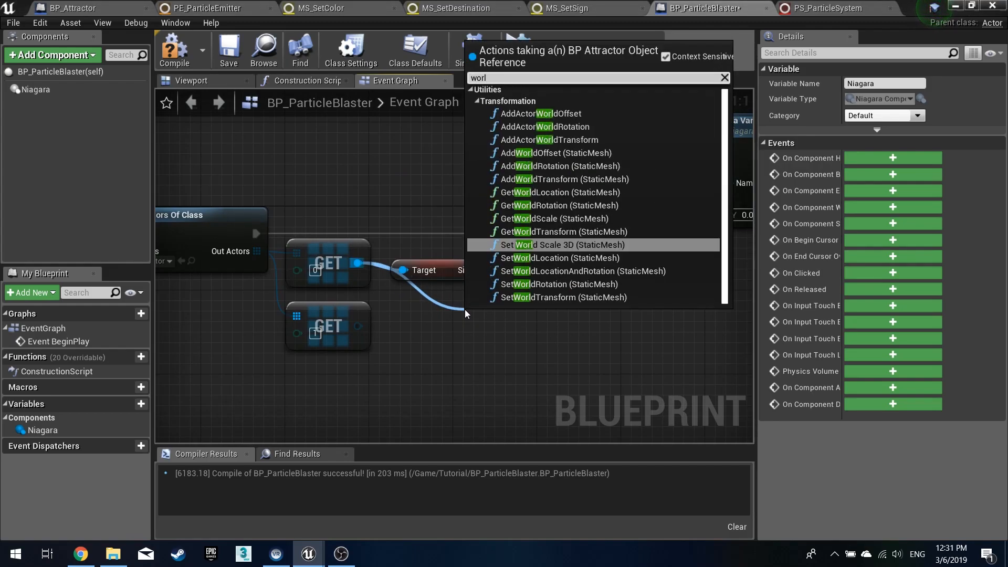
pyautogui.write('d lo')
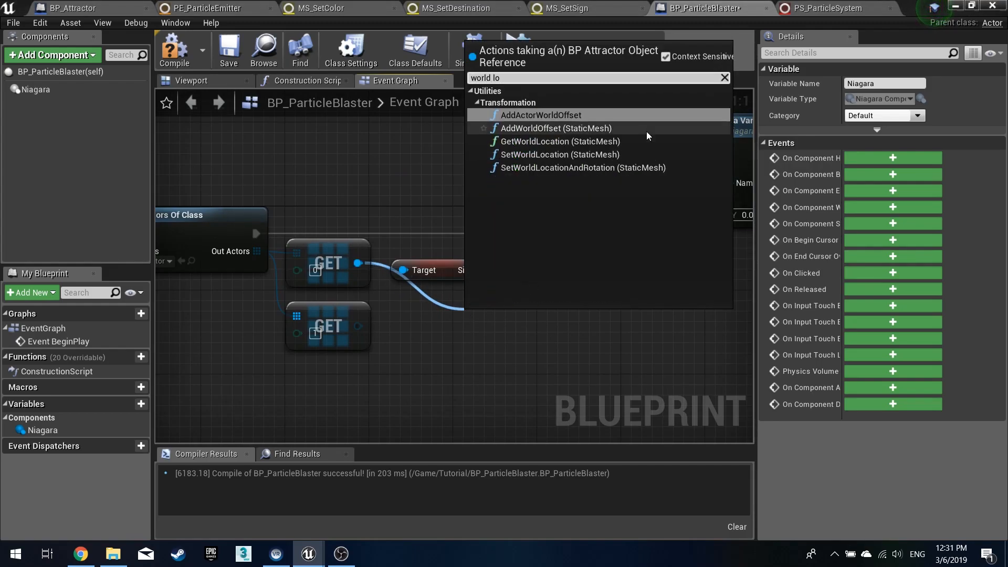
pyautogui.click(593, 140)
pyautogui.moveTo(378, 289); pyautogui.dragTo(452, 313)
pyautogui.click(628, 359)
pyautogui.moveTo(628, 358); pyautogui.dragTo(685, 211)
pyautogui.moveTo(694, 311); pyautogui.dragTo(466, 317, button='right')
pyautogui.moveTo(507, 165); pyautogui.dragTo(591, 155)
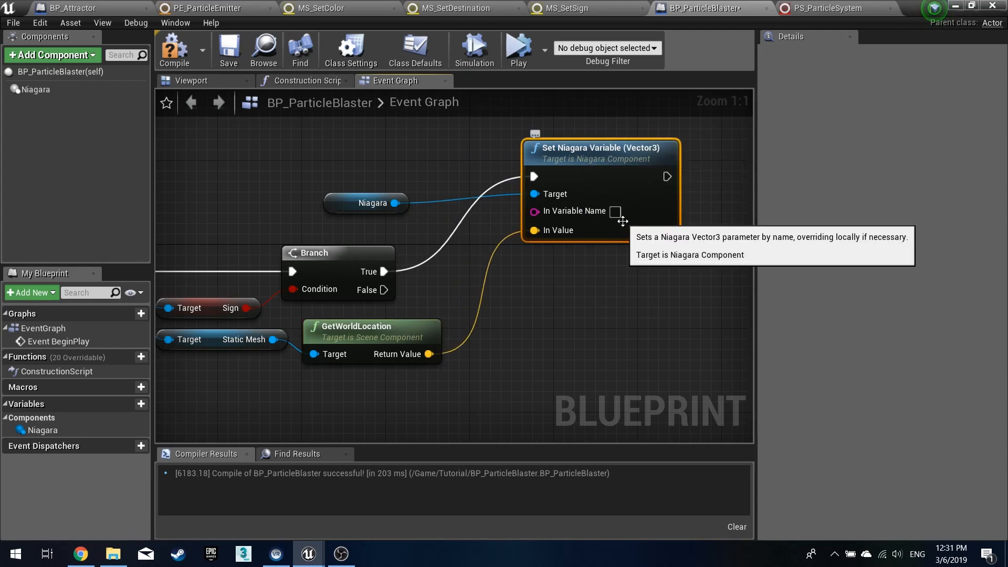
pyautogui.click(190, 67)
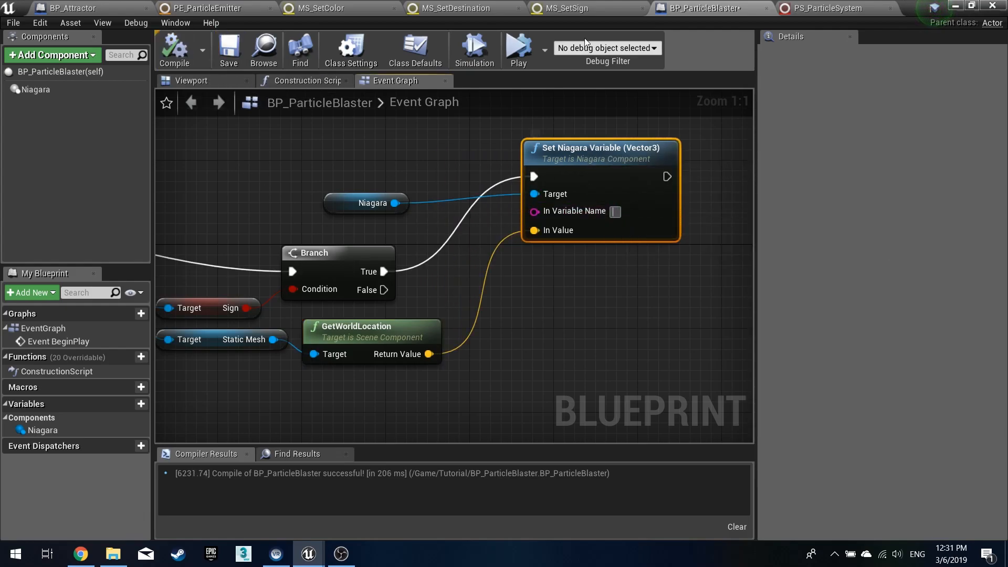
# - Copy the User.PositiveLocation parameter name from PS_ParticleSystem, paste it as In Variable Name, then compile and save
pyautogui.click(210, 8)
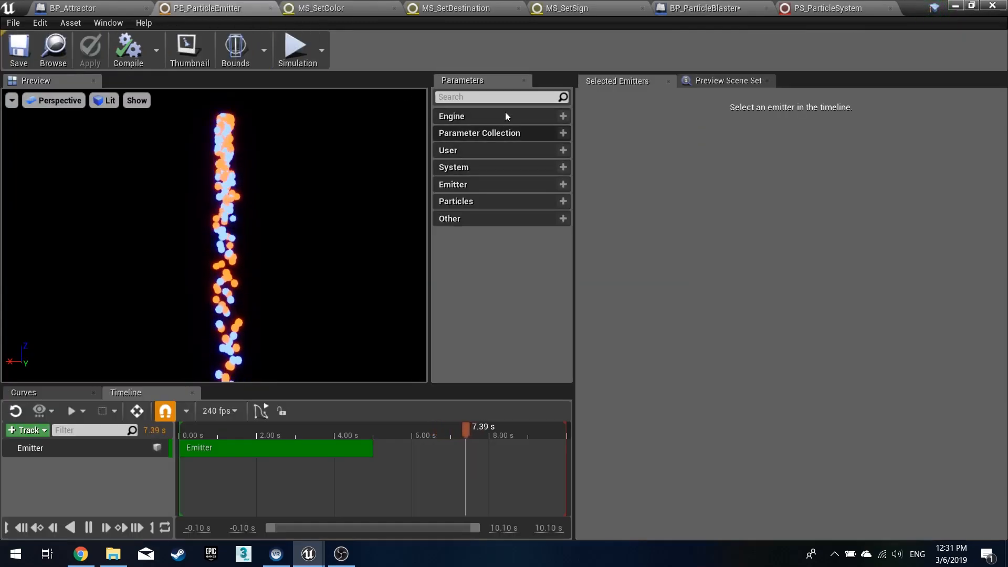
pyautogui.click(789, 7)
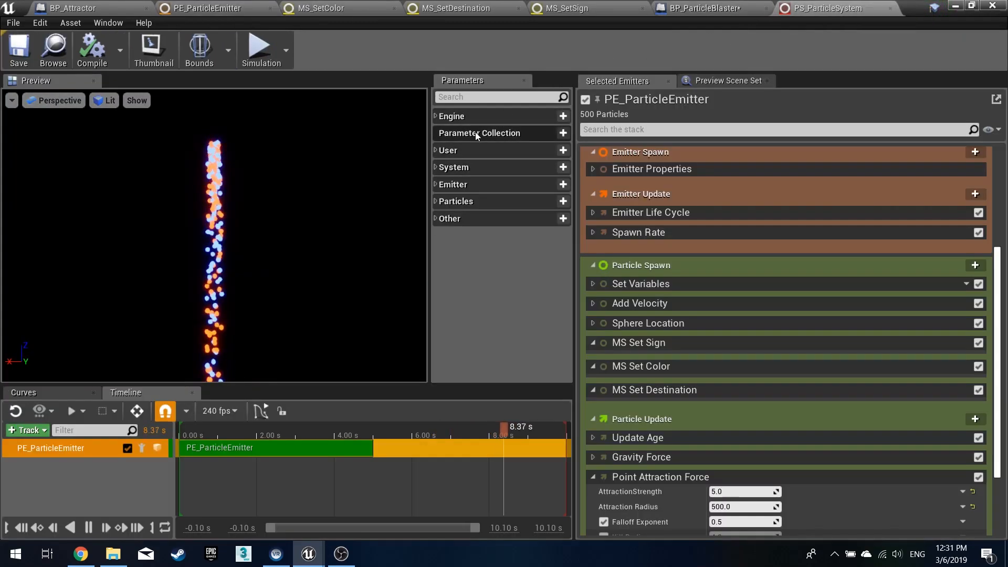
pyautogui.click(435, 150)
pyautogui.click(497, 184)
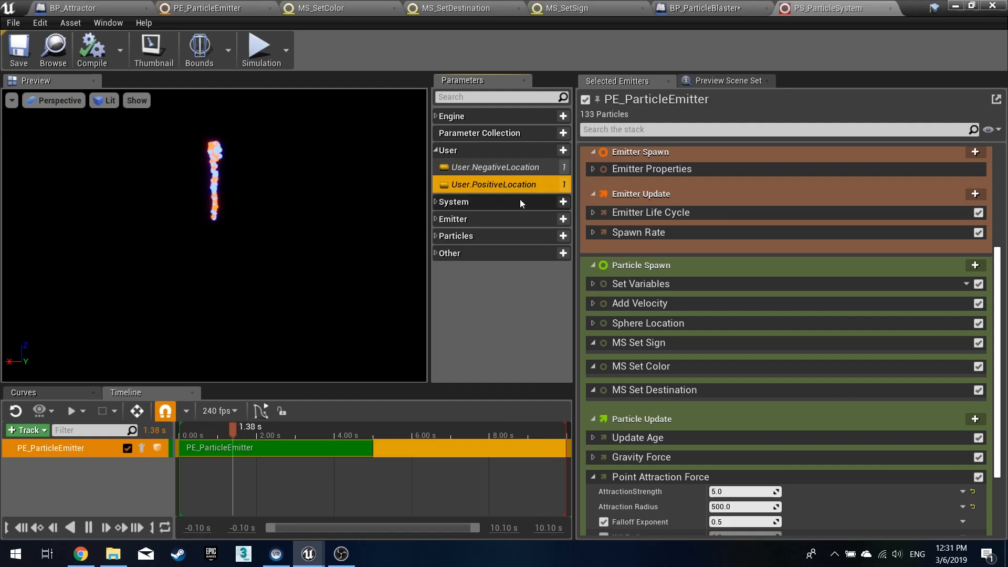
pyautogui.press('F2')
pyautogui.hotkey('ctrl', 'c')
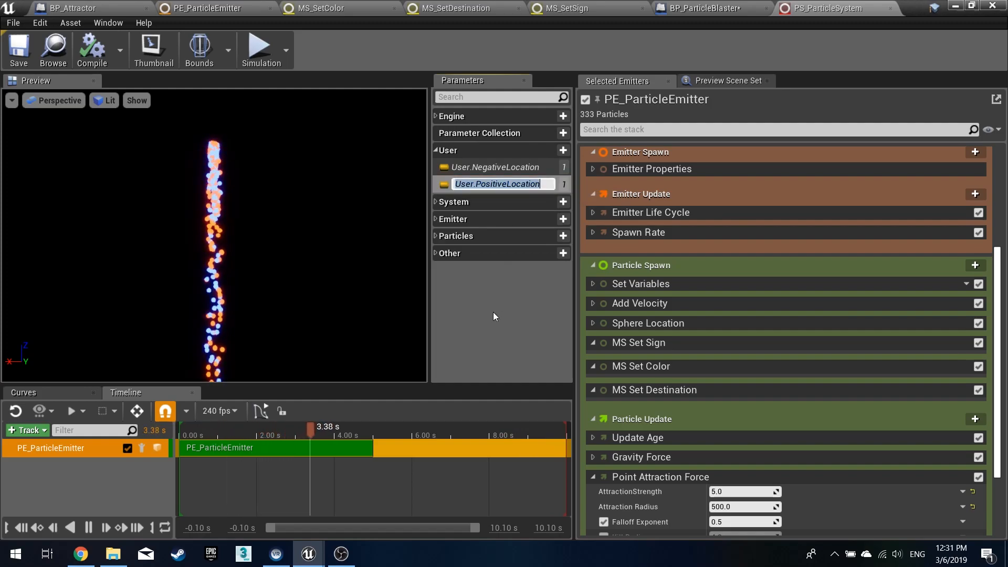
pyautogui.click(701, 8)
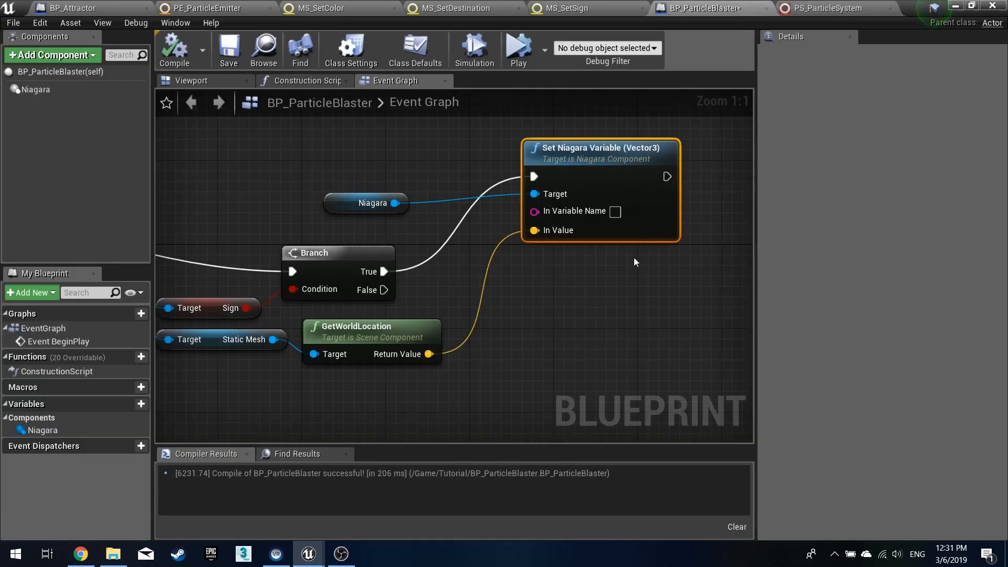
pyautogui.click(615, 211)
pyautogui.hotkey('ctrl', 'v')
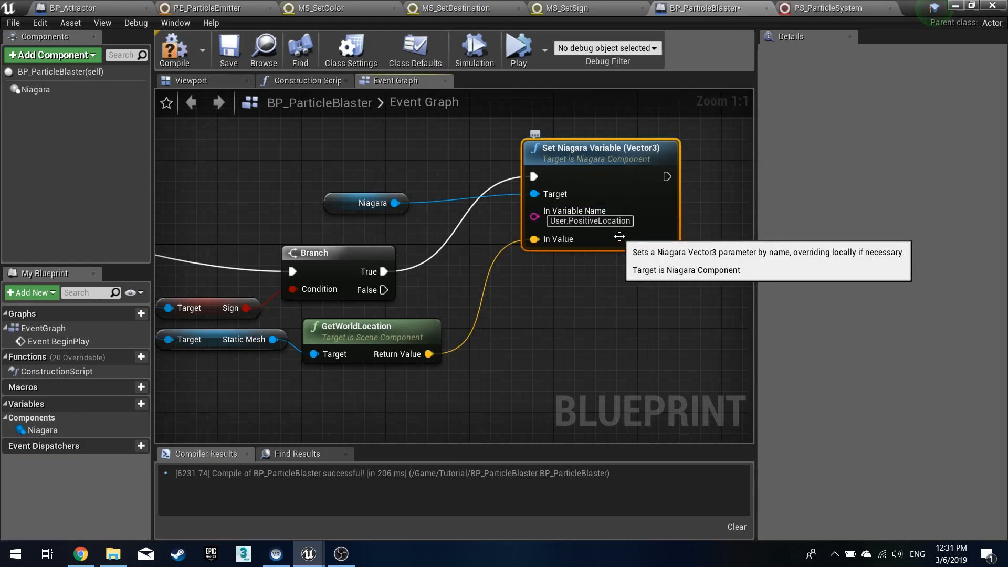
pyautogui.click(179, 56)
pyautogui.click(226, 62)
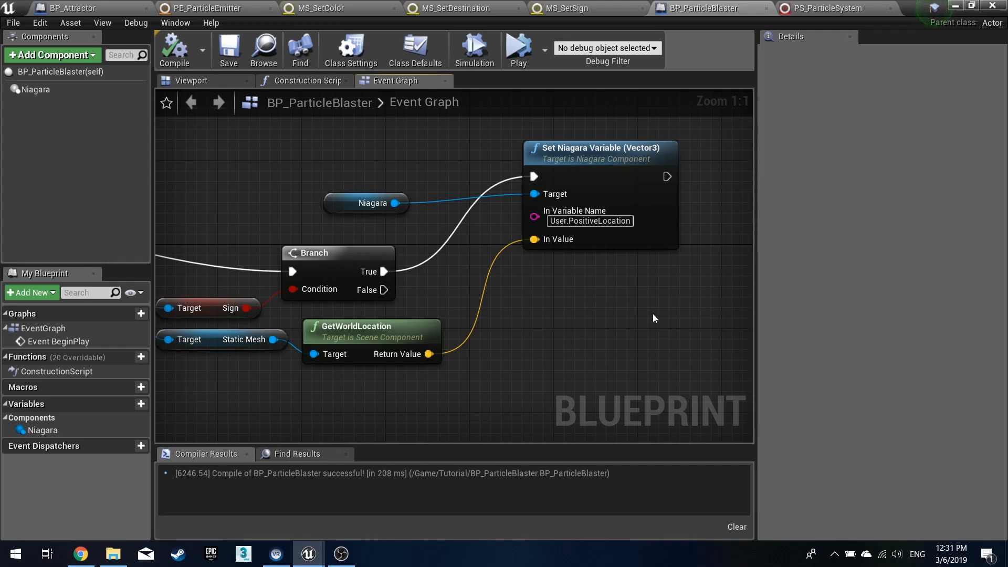
# - Duplicate the Set Niagara Variable (Vector3) node and place the copy below the original
pyautogui.moveTo(336, 197); pyautogui.dragTo(387, 187)
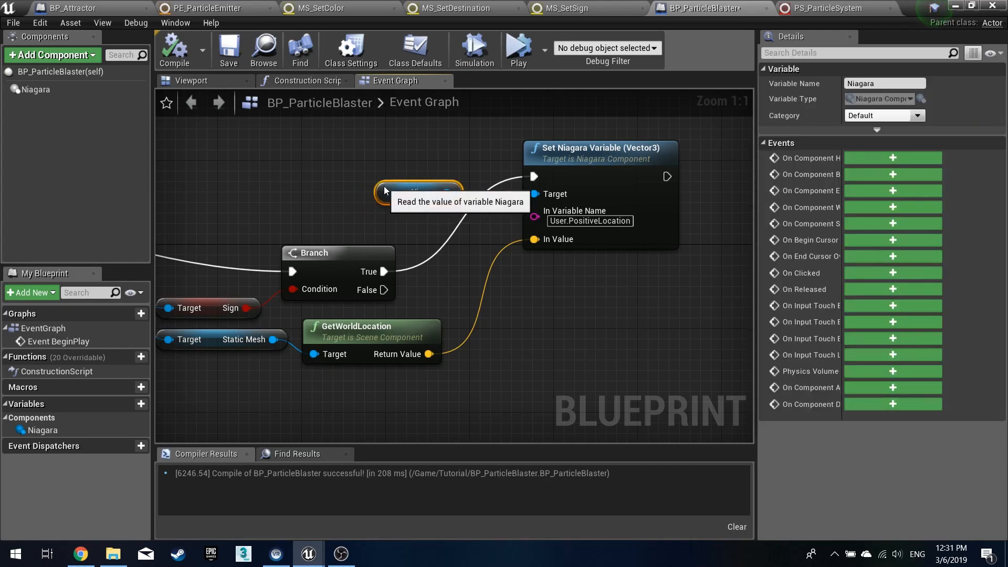
pyautogui.click(600, 294)
pyautogui.moveTo(600, 294); pyautogui.dragTo(518, 299, button='right')
pyautogui.moveTo(466, 206); pyautogui.dragTo(470, 213)
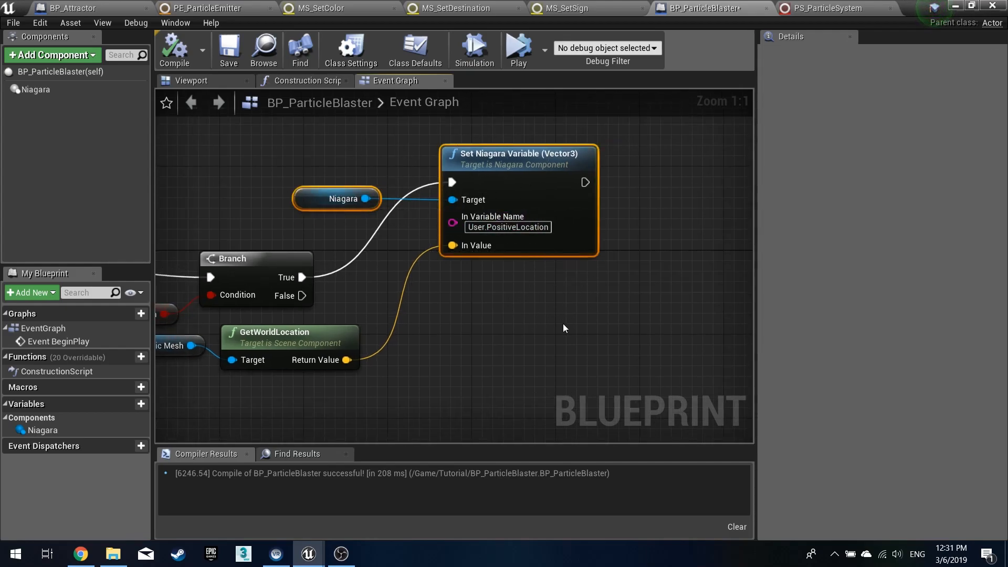
pyautogui.click(481, 302)
pyautogui.click(507, 241)
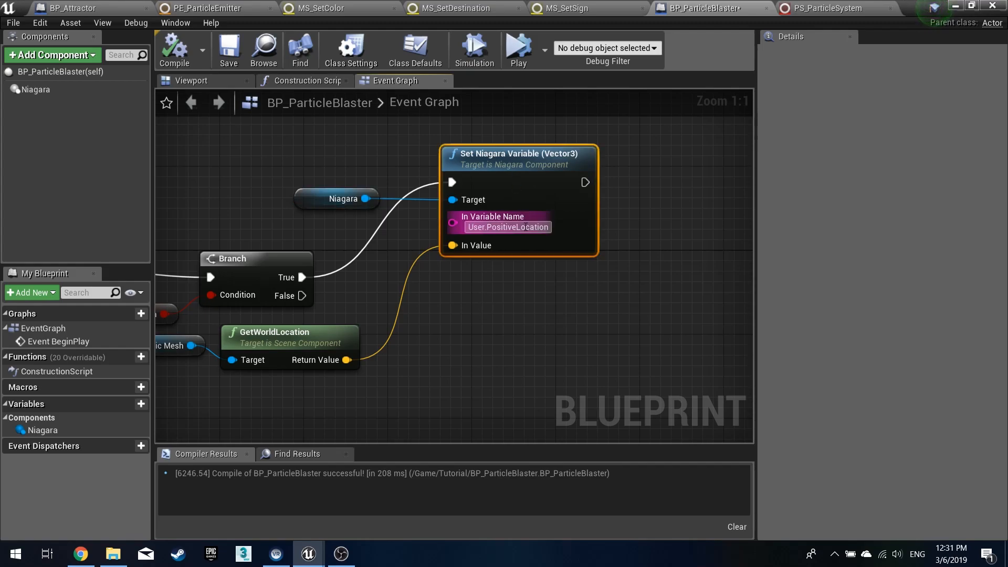
pyautogui.moveTo(461, 314); pyautogui.dragTo(534, 278, button='right')
pyautogui.hotkey('ctrl', 'v')
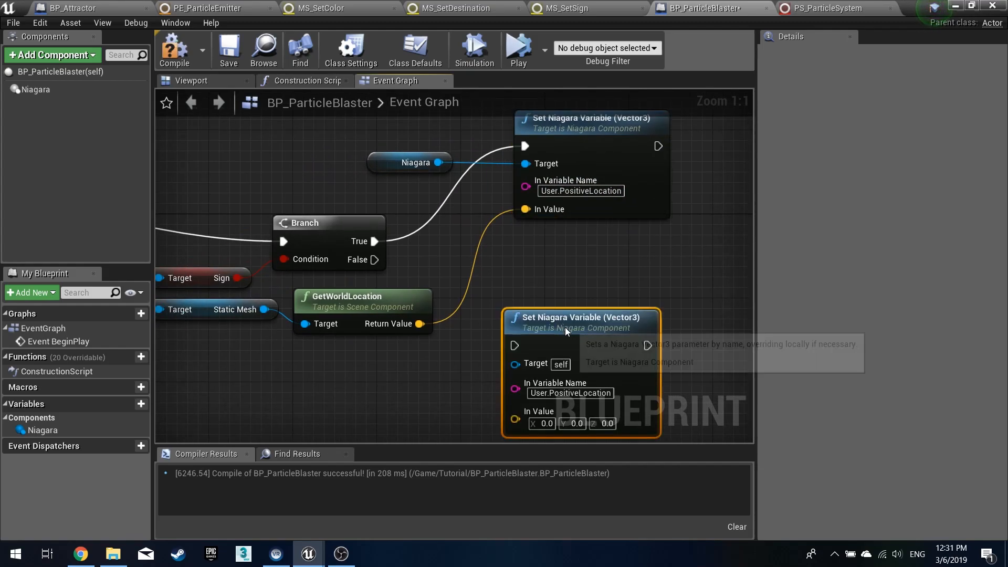
# - Duplicate the GET, Static Mesh and GetWorldLocation nodes below the originals for the second attractor, wired to the actor array
pyautogui.moveTo(563, 327); pyautogui.dragTo(581, 257)
pyautogui.moveTo(282, 343); pyautogui.dragTo(362, 326, button='right')
pyautogui.moveTo(362, 331); pyautogui.dragTo(463, 292)
pyautogui.hotkey('ctrl', 'c')
pyautogui.hotkey('ctrl', 'v')
pyautogui.moveTo(508, 345); pyautogui.dragTo(466, 324)
pyautogui.click(445, 401)
pyautogui.moveTo(324, 336); pyautogui.dragTo(278, 308)
pyautogui.moveTo(608, 352); pyautogui.dragTo(537, 364, button='right')
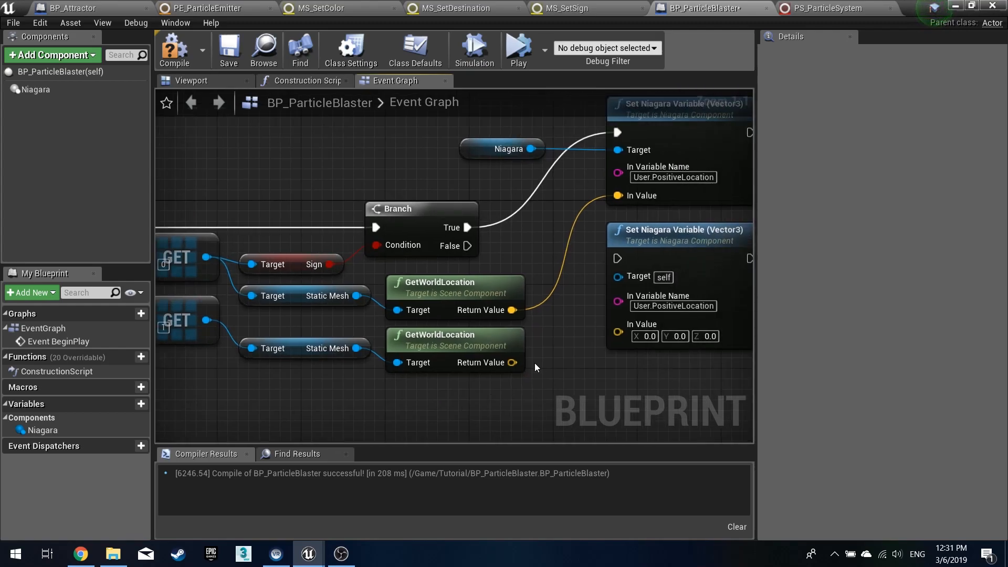
# - Feed the second GetWorldLocation into the copied Set node's In Value and chain its execution after the first Set node
pyautogui.moveTo(513, 360); pyautogui.dragTo(617, 331)
pyautogui.moveTo(580, 234); pyautogui.dragTo(412, 282, button='right')
pyautogui.moveTo(453, 303); pyautogui.dragTo(586, 177)
pyautogui.moveTo(521, 290); pyautogui.dragTo(699, 163)
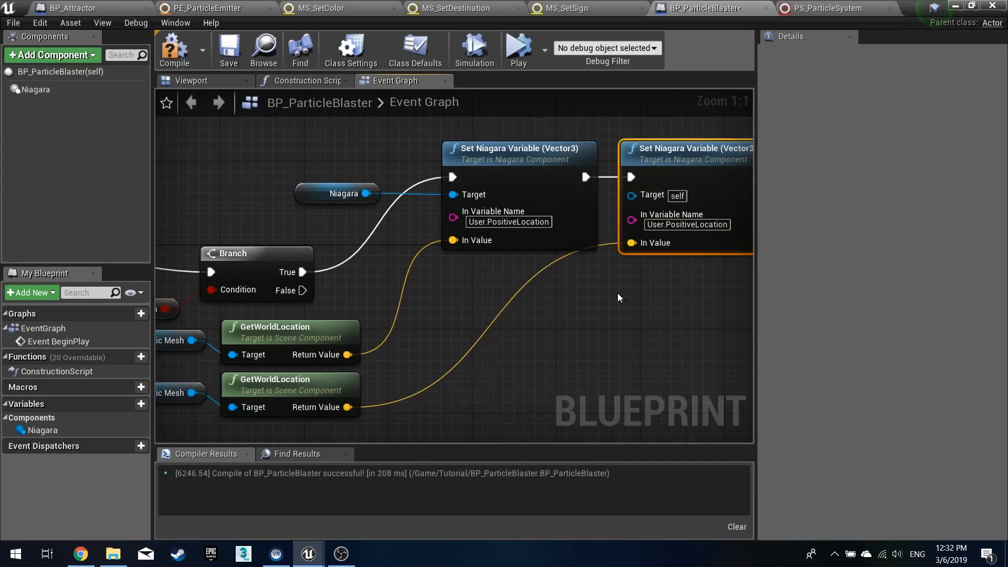
# - Rename the copied node's In Variable Name to User.NegativeLocation
pyautogui.moveTo(619, 288); pyautogui.dragTo(538, 327, button='right')
pyautogui.moveTo(616, 264); pyautogui.dragTo(587, 264)
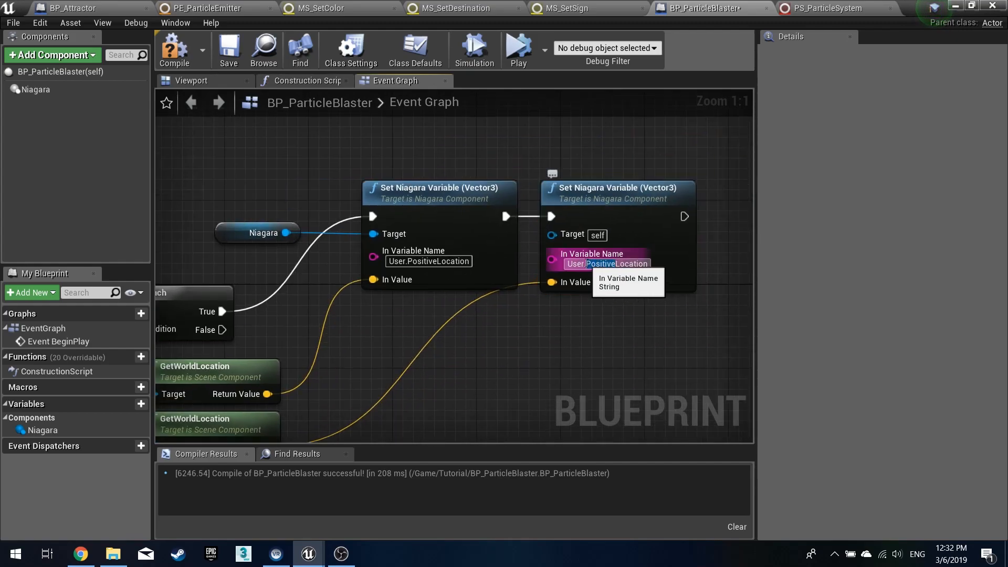
pyautogui.write('Negative')
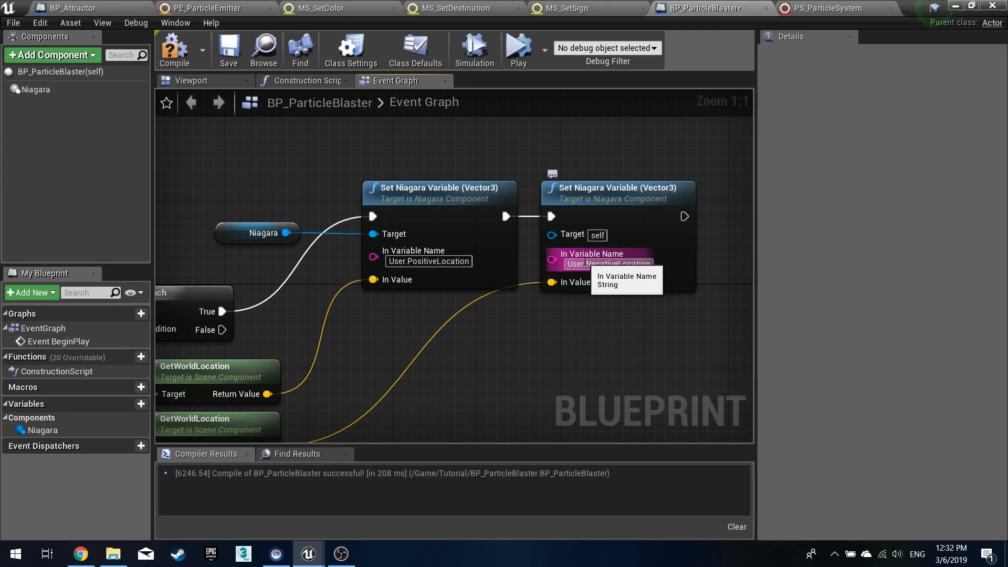
pyautogui.press('Return')
# - Connect the Niagara component to the second Set node's Target and compile the blueprint
pyautogui.moveTo(237, 364); pyautogui.dragTo(481, 331, button='right')
pyautogui.moveTo(296, 236); pyautogui.dragTo(467, 251, button='right')
pyautogui.moveTo(243, 285); pyautogui.dragTo(351, 294, button='right')
pyautogui.moveTo(515, 272); pyautogui.dragTo(386, 269, button='right')
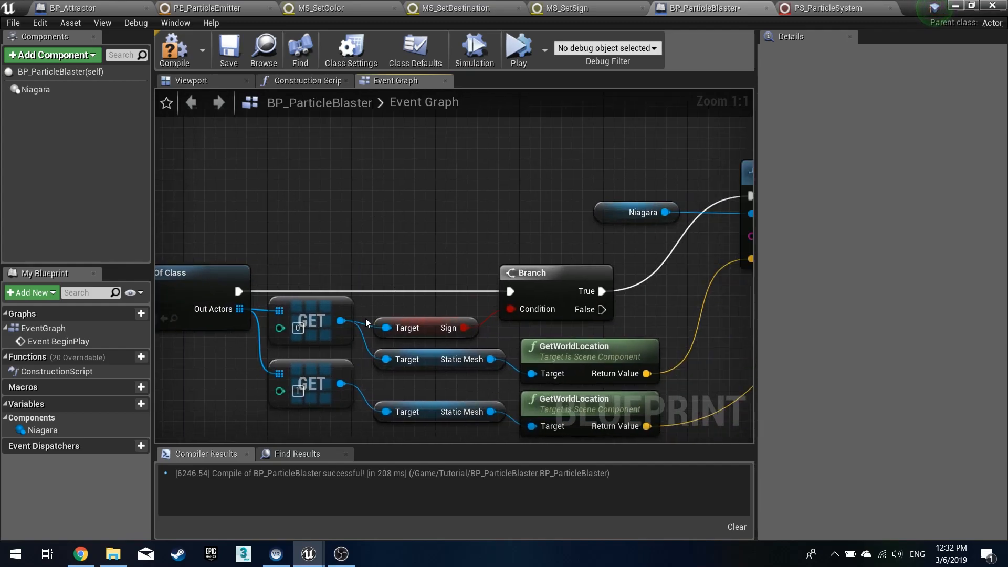
pyautogui.moveTo(614, 284); pyautogui.dragTo(306, 301, button='right')
pyautogui.moveTo(452, 327); pyautogui.dragTo(338, 306, button='right')
pyautogui.moveTo(438, 373); pyautogui.dragTo(599, 313, button='right')
pyautogui.moveTo(408, 153); pyautogui.dragTo(673, 154)
pyautogui.moveTo(671, 171); pyautogui.dragTo(518, 254, button='right')
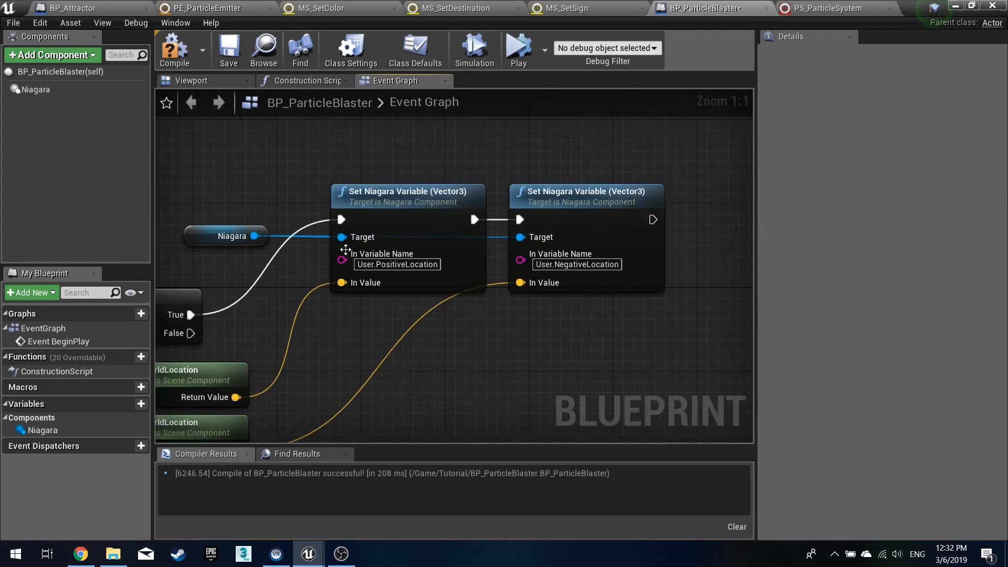
pyautogui.click(173, 48)
pyautogui.moveTo(487, 372); pyautogui.dragTo(551, 351, button='right')
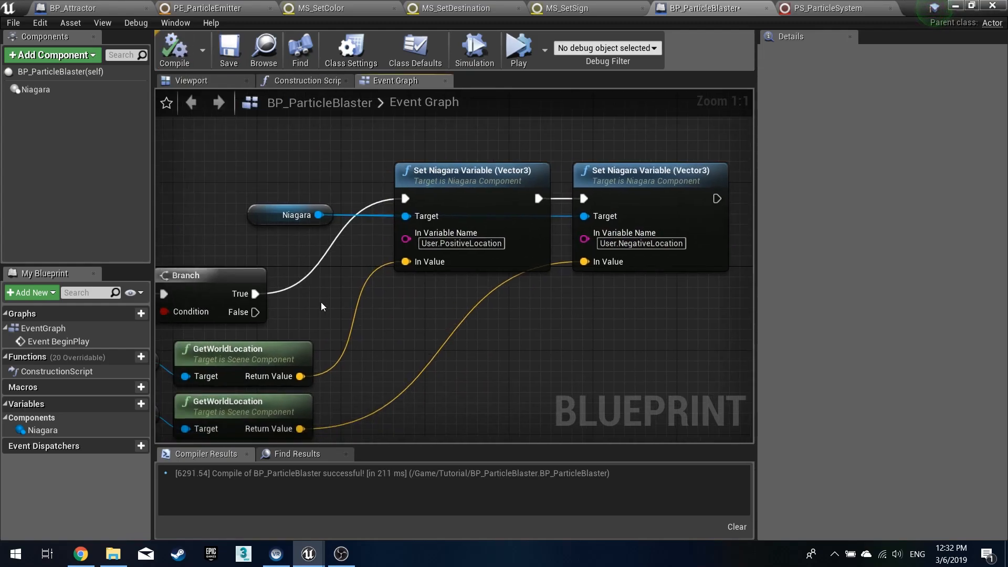
# - Duplicate both Set Niagara Variable nodes below and connect the Branch's False output to the copies' execution input
pyautogui.scroll(-1, 320, 303)
pyautogui.click(311, 227)
pyautogui.moveTo(310, 227); pyautogui.dragTo(349, 222)
pyautogui.moveTo(322, 160); pyautogui.dragTo(590, 286)
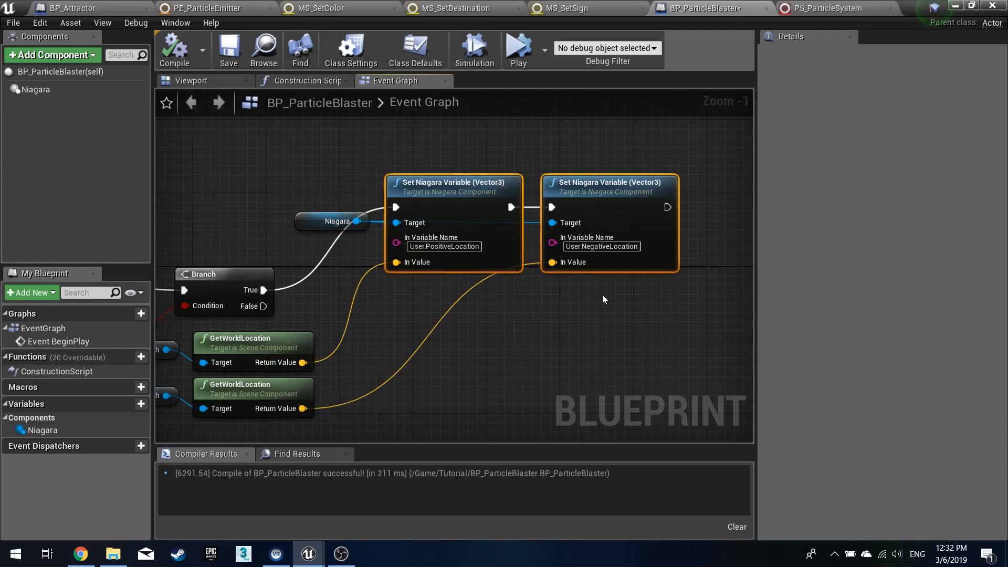
pyautogui.hotkey('ctrl', 'c')
pyautogui.hotkey('ctrl', 'v')
pyautogui.moveTo(512, 320); pyautogui.dragTo(494, 299)
pyautogui.click(466, 414)
pyautogui.moveTo(360, 347); pyautogui.dragTo(391, 286, button='right')
pyautogui.moveTo(294, 245); pyautogui.dragTo(426, 256)
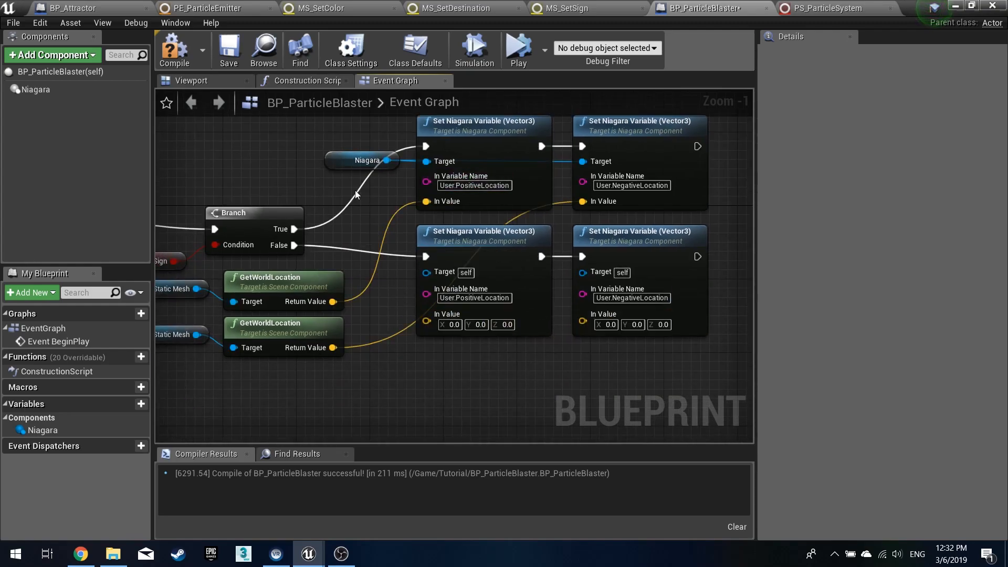
# - Connect the Niagara component to the Targets of both copied Set nodes and compile
pyautogui.moveTo(387, 160); pyautogui.dragTo(427, 271)
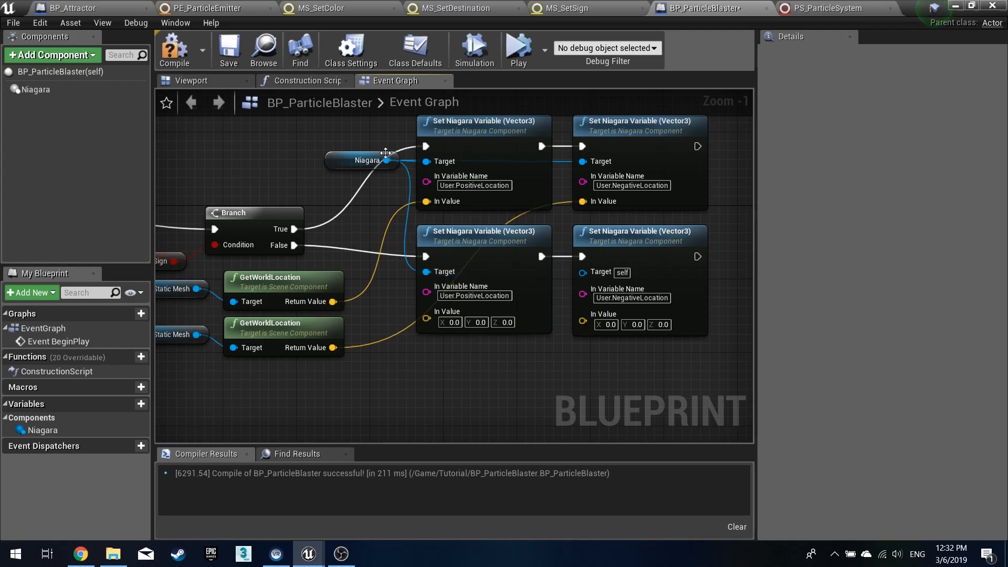
pyautogui.moveTo(387, 160); pyautogui.dragTo(585, 272)
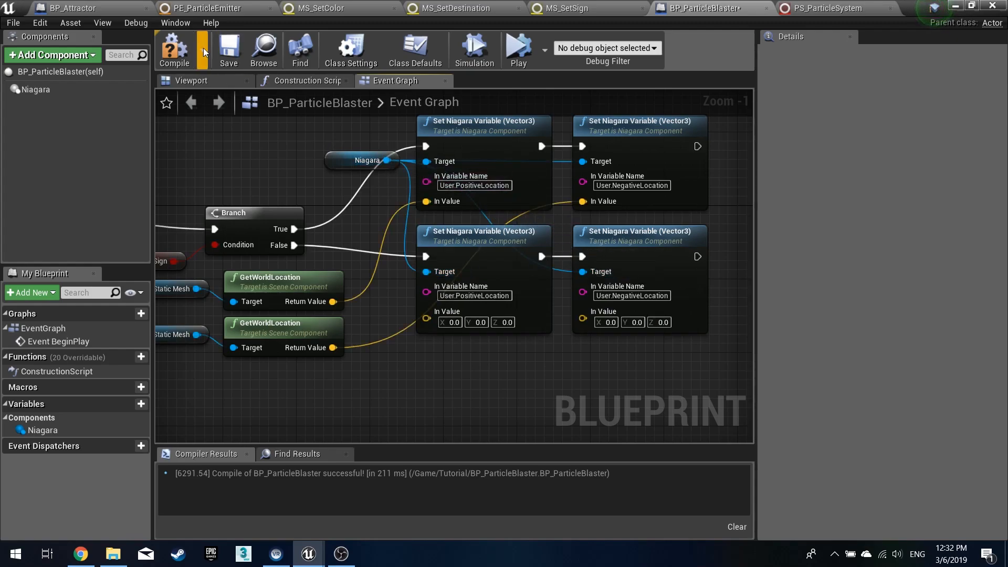
pyautogui.click(175, 51)
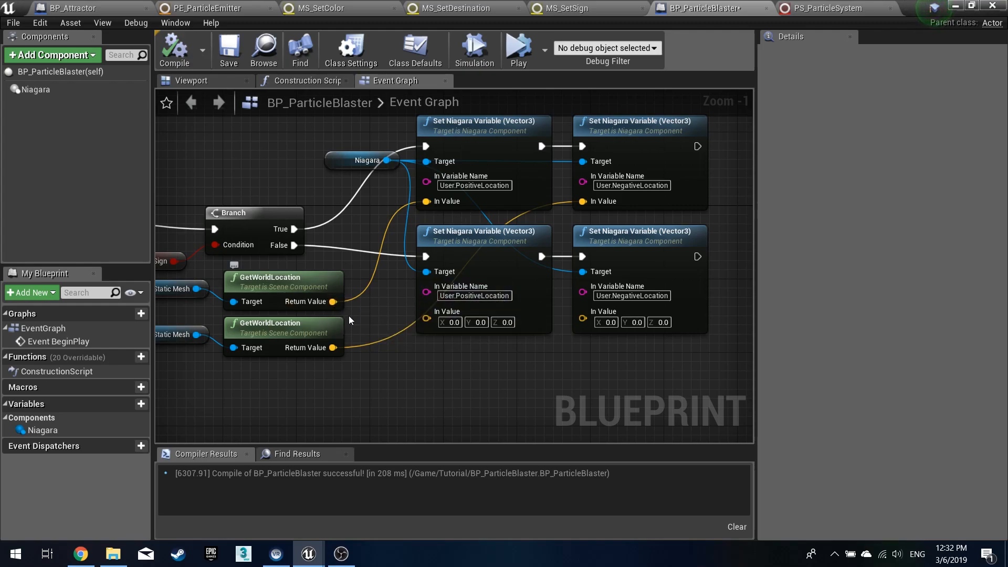
# - Feed the first attractor's location into the lower NegativeLocation node and the second's into the lower PositiveLocation node, then compile and save
pyautogui.moveTo(332, 301); pyautogui.dragTo(459, 276, button='right')
pyautogui.moveTo(459, 276); pyautogui.dragTo(645, 292)
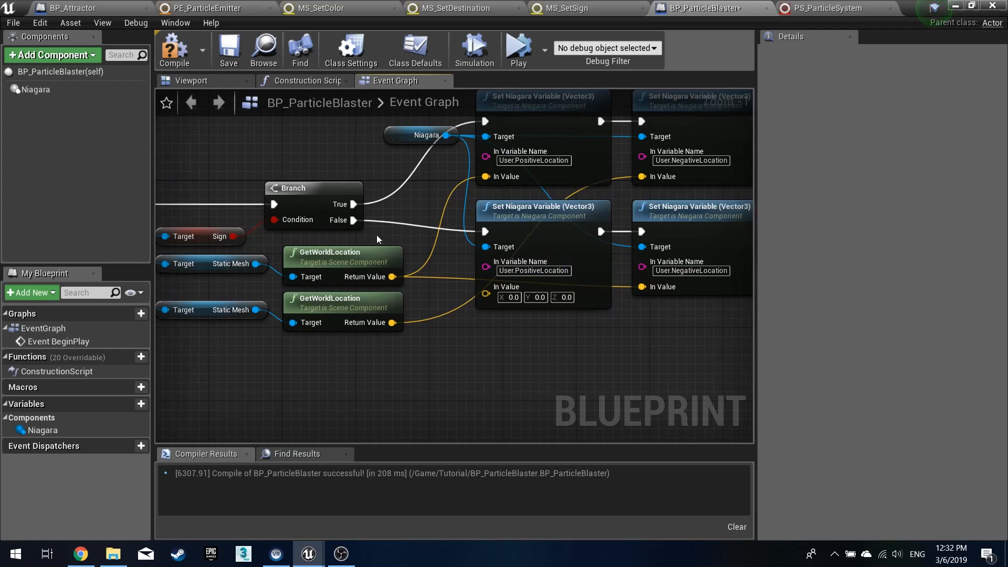
pyautogui.moveTo(370, 236); pyautogui.dragTo(490, 228, button='right')
pyautogui.moveTo(551, 235); pyautogui.dragTo(388, 248, button='right')
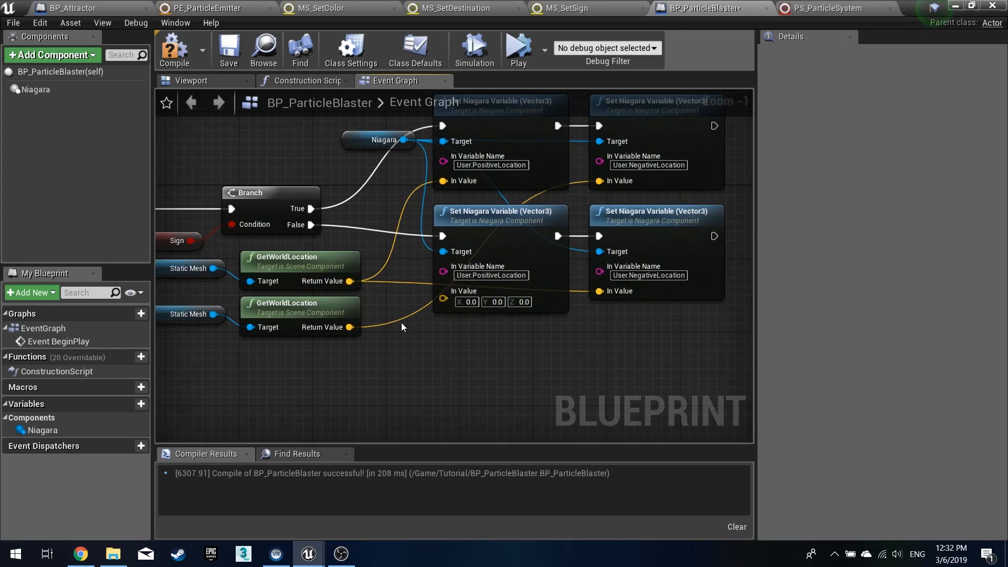
pyautogui.moveTo(349, 327); pyautogui.dragTo(444, 292)
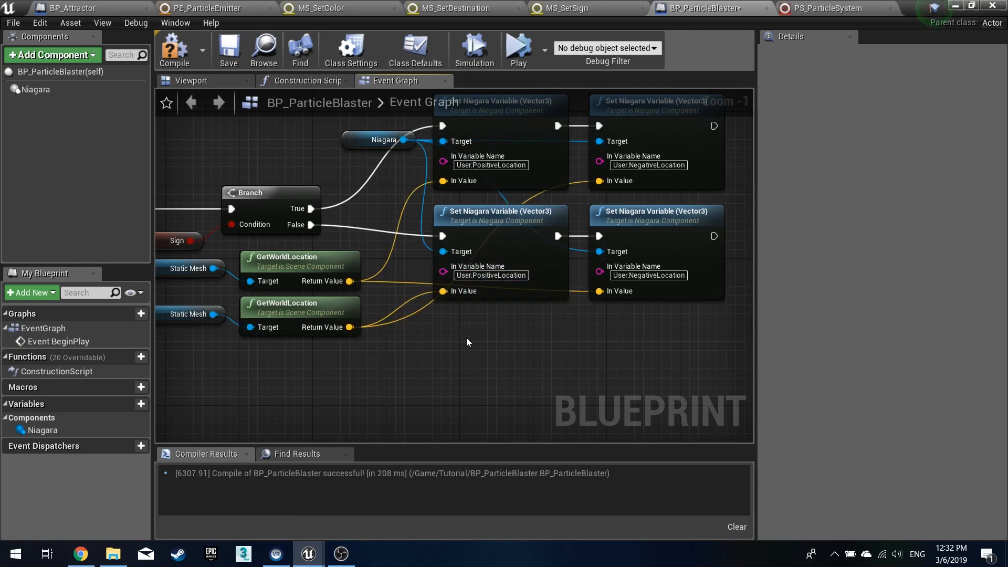
pyautogui.click(193, 66)
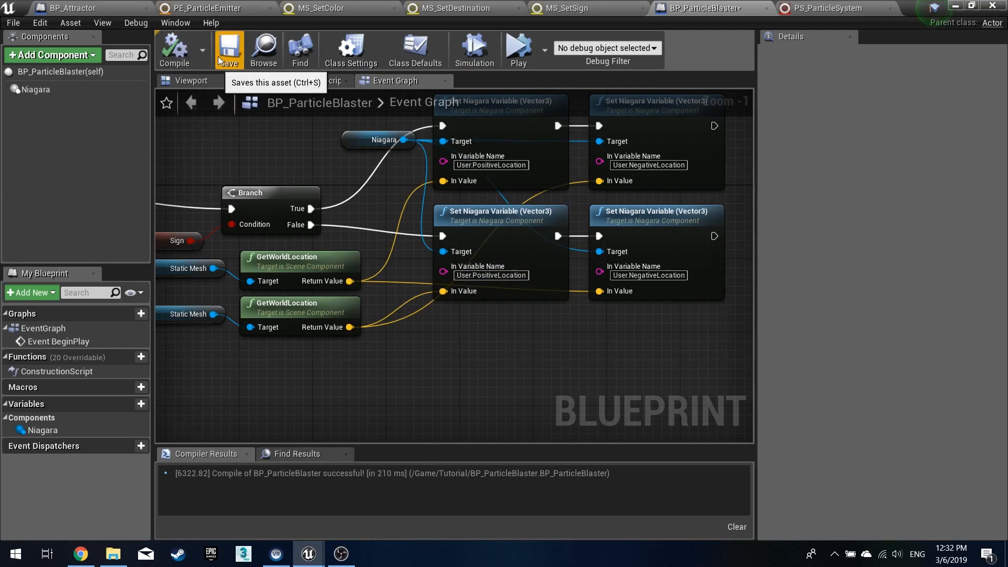
pyautogui.click(223, 52)
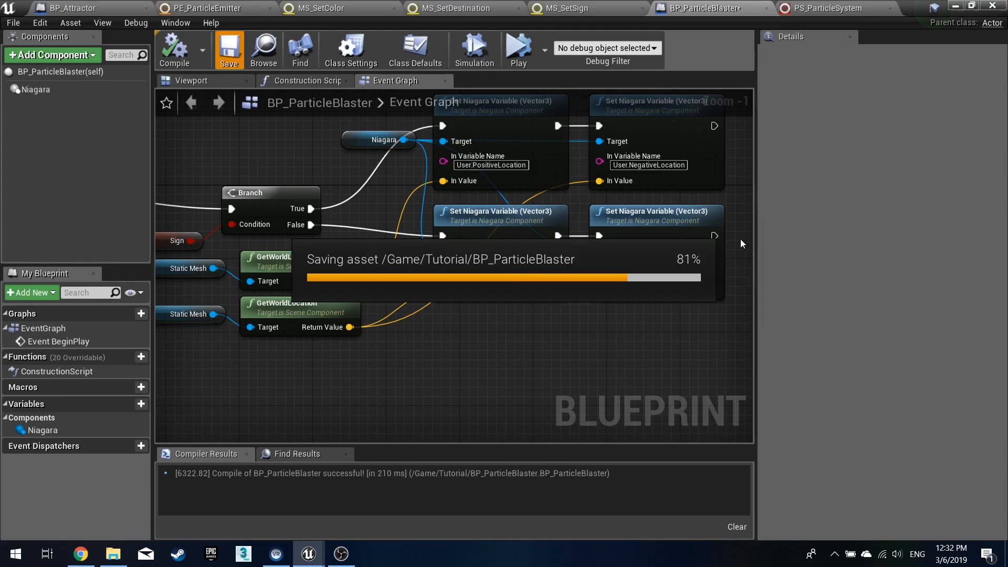
pyautogui.moveTo(725, 224); pyautogui.dragTo(655, 294, button='right')
pyautogui.scroll(-1, 709, 252)
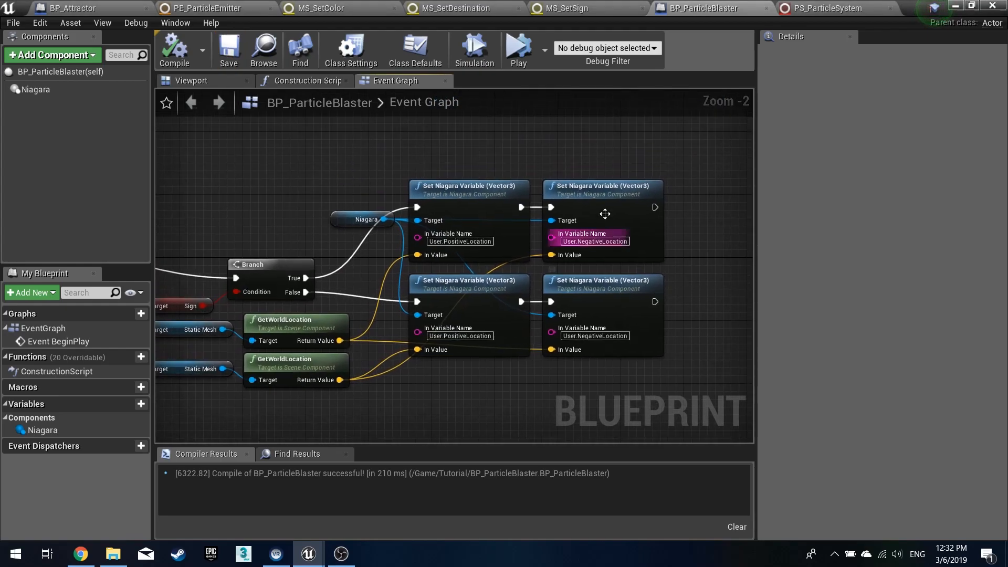
pyautogui.scroll(-1, 471, 144)
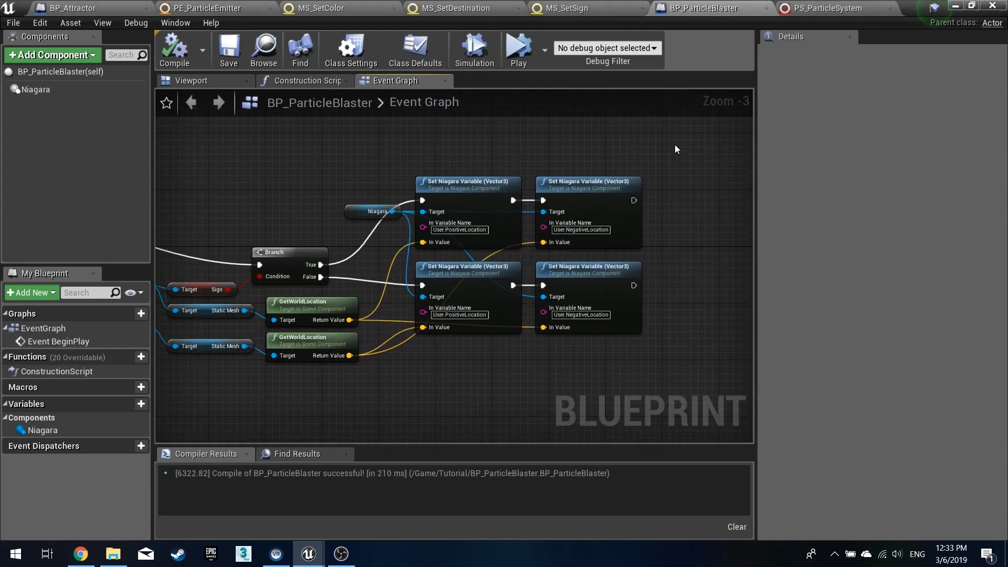
pyautogui.click(829, 8)
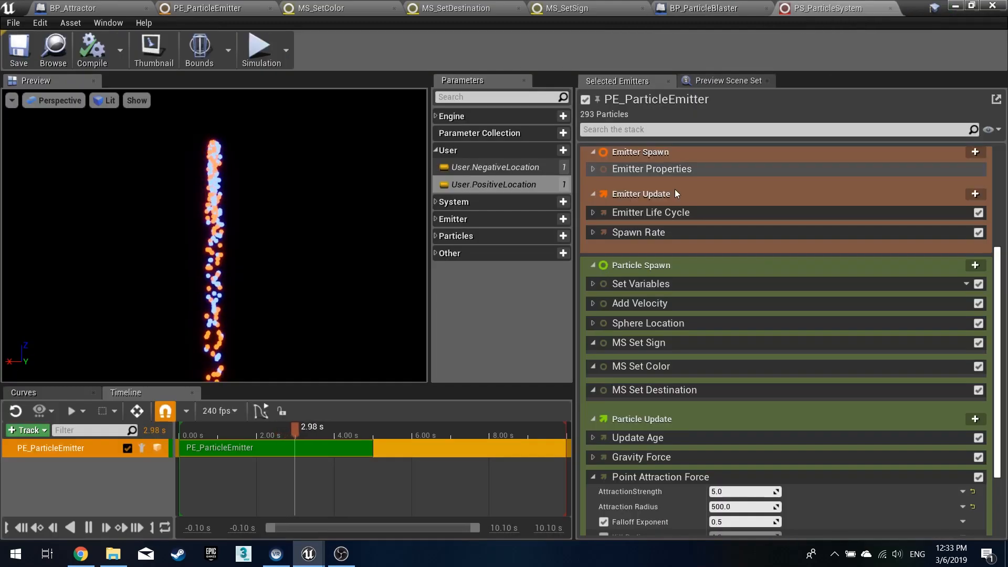
pyautogui.scroll(-3, 767, 344)
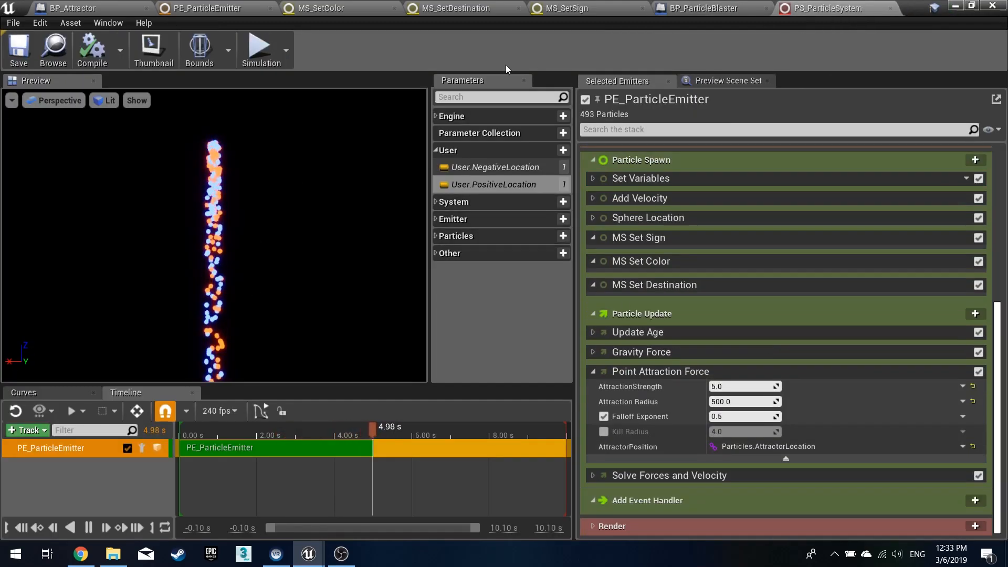
pyautogui.click(79, 7)
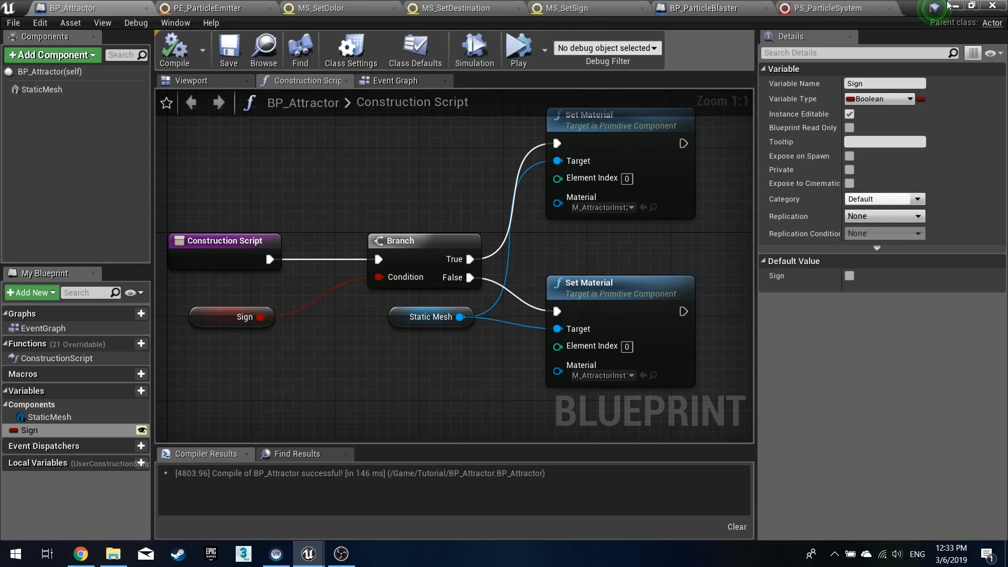
# - Place BP_ParticleBlaster in the level between the two attractors at about X -80, Y 0, Z 20
pyautogui.click(954, 6)
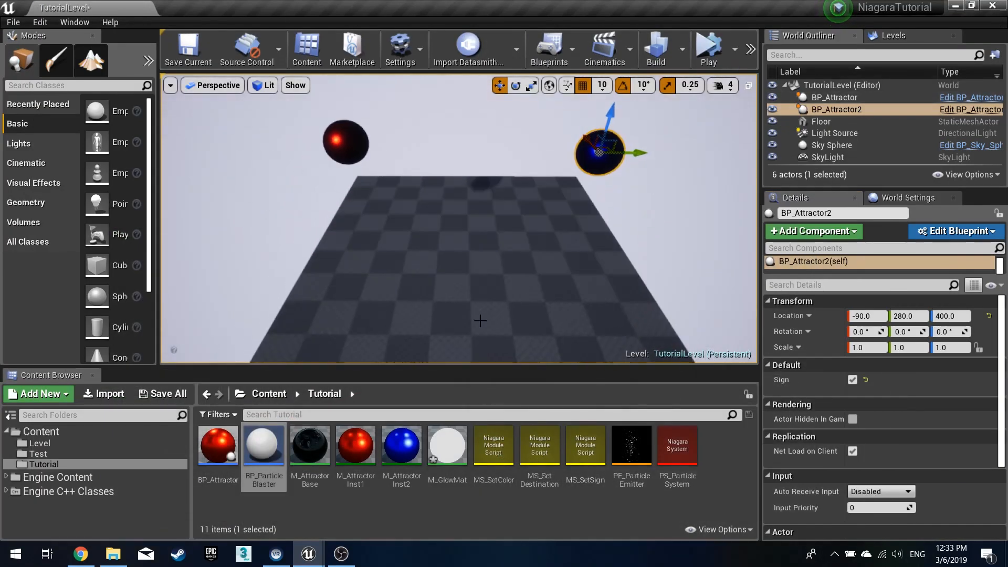
pyautogui.moveTo(273, 447); pyautogui.dragTo(450, 277)
pyautogui.moveTo(526, 255); pyautogui.dragTo(635, 271, button='right')
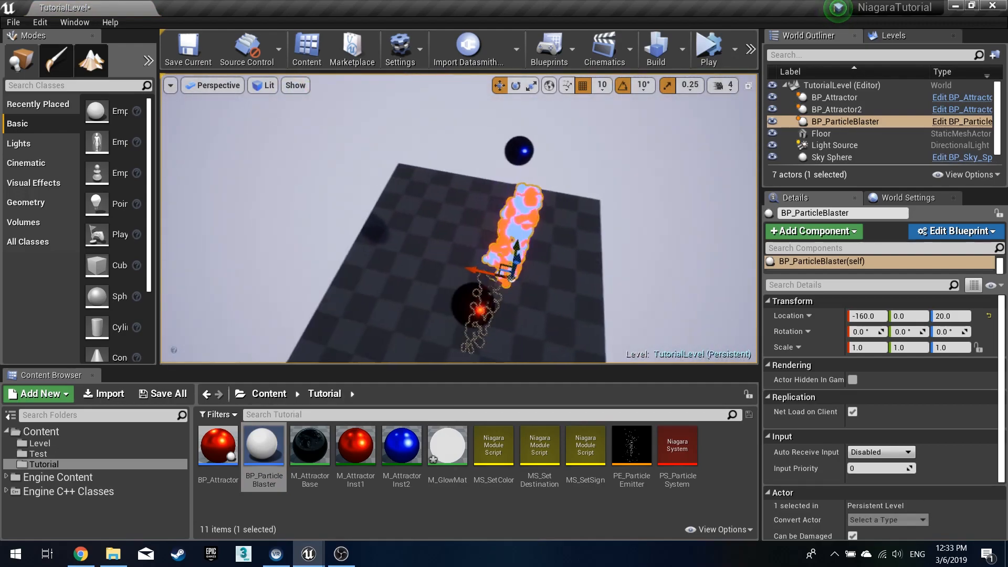
pyautogui.moveTo(449, 258); pyautogui.dragTo(444, 257)
pyautogui.moveTo(443, 258); pyautogui.dragTo(173, 246, button='right')
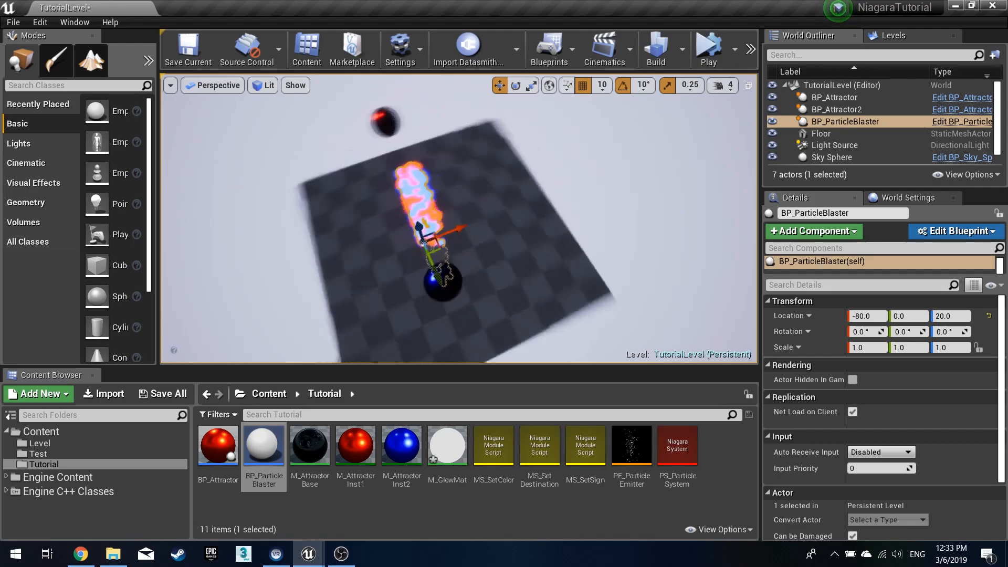
pyautogui.moveTo(462, 247); pyautogui.dragTo(467, 136, button='right')
# - Simulate the level to preview the particles flowing toward the attractors
pyautogui.click(716, 45)
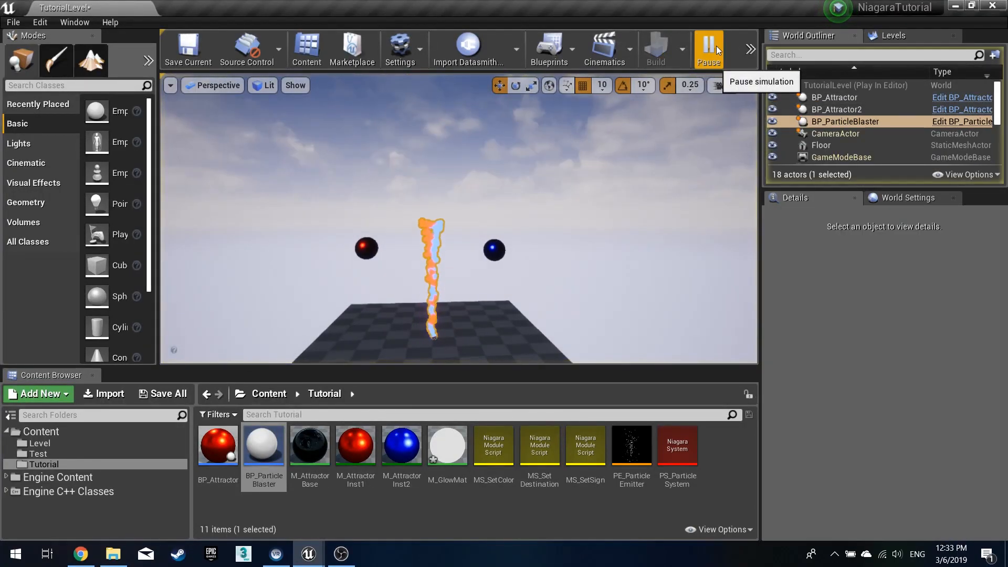
pyautogui.moveTo(581, 230)
pyautogui.mouseDown(button='right')
pyautogui.moveTo(548, 284)
pyautogui.moveTo(554, 331)
pyautogui.moveTo(530, 315)
pyautogui.moveTo(552, 257)
pyautogui.moveTo(546, 231)
pyautogui.moveTo(581, 232)
pyautogui.mouseUp(button='right')
pyautogui.press('w')
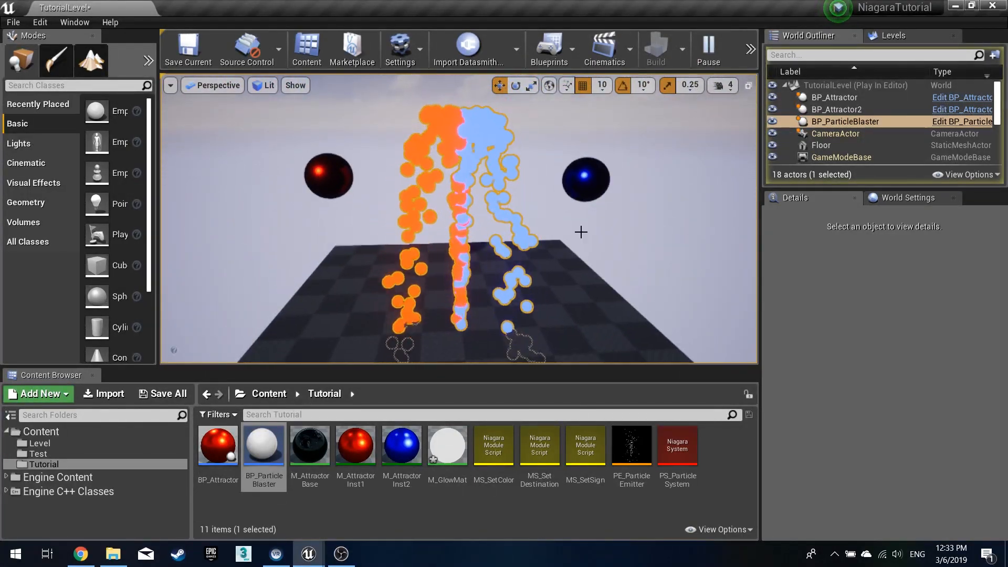
pyautogui.press('Escape')
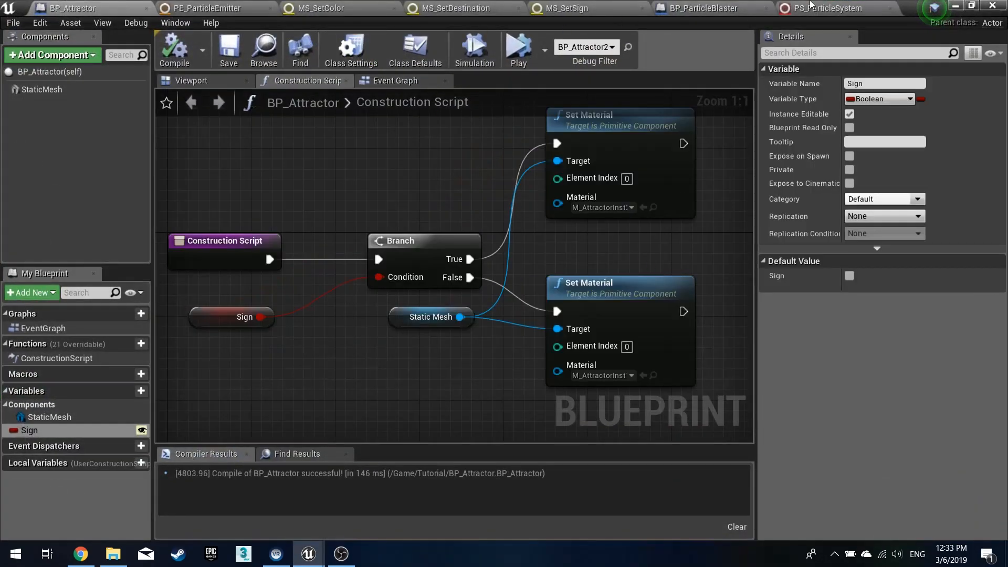
# - Disable the Gravity Force module in PS_ParticleSystem's particle update and save the system
pyautogui.click(810, 6)
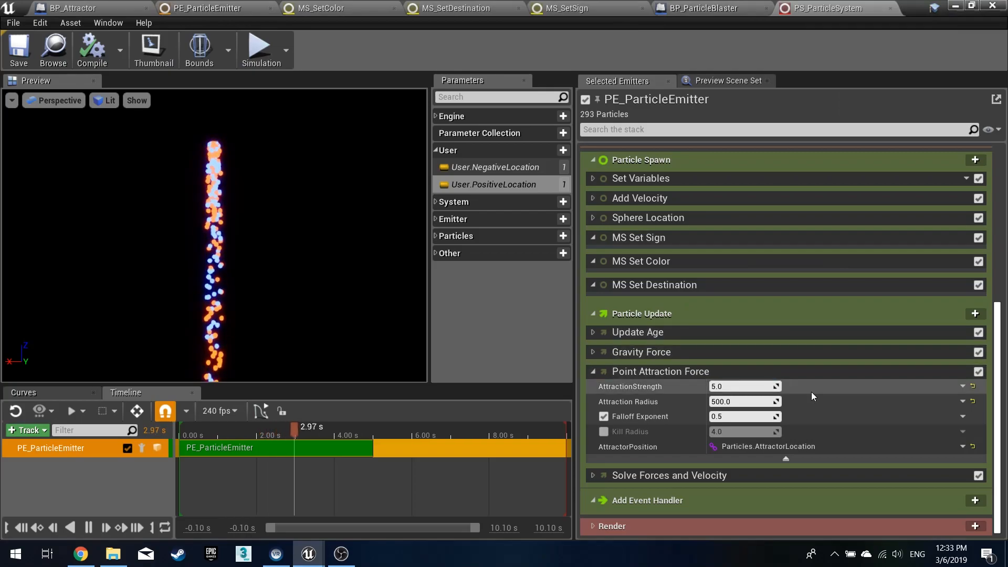
pyautogui.click(594, 198)
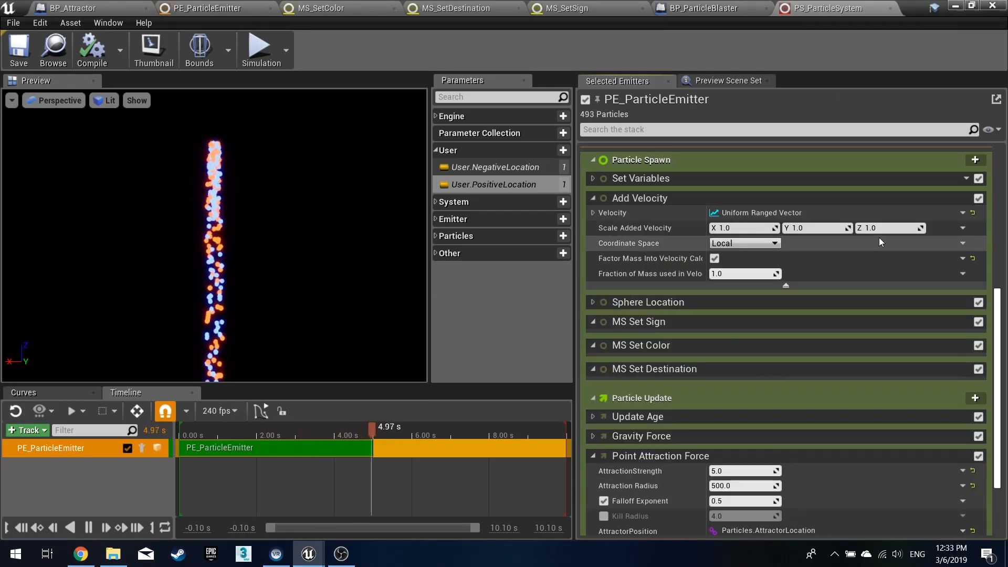
pyautogui.click(594, 212)
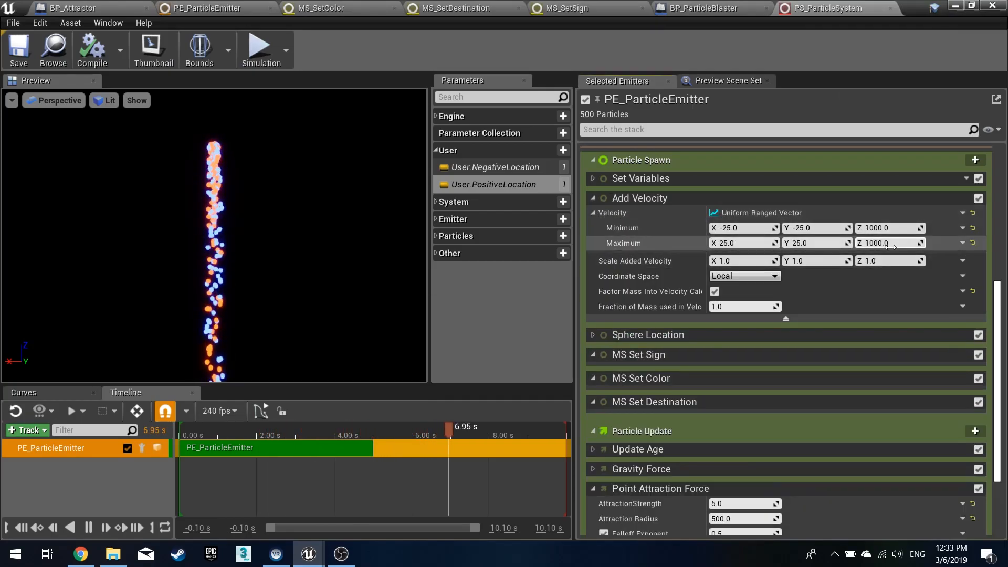
pyautogui.scroll(-2, 793, 420)
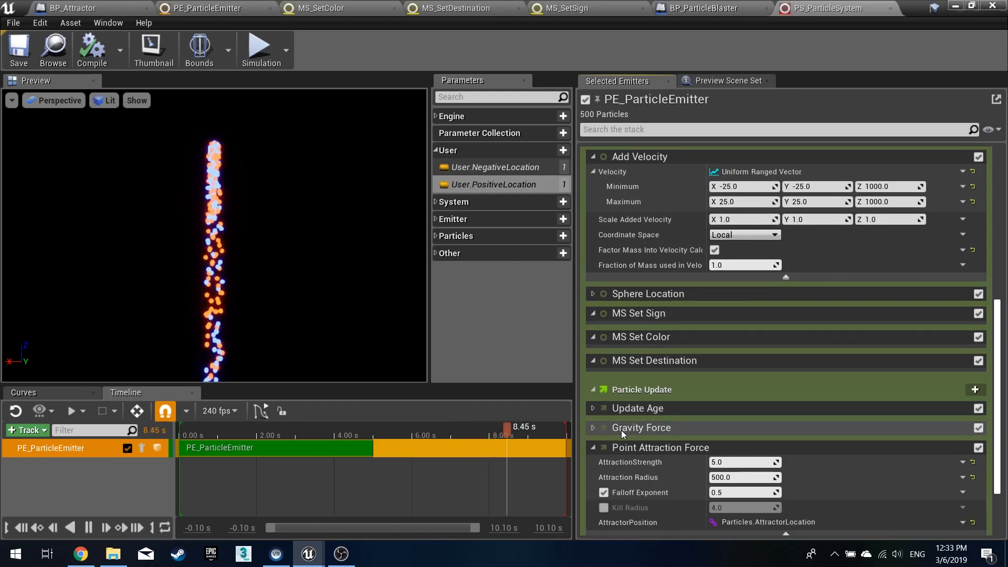
pyautogui.click(594, 428)
pyautogui.click(878, 443)
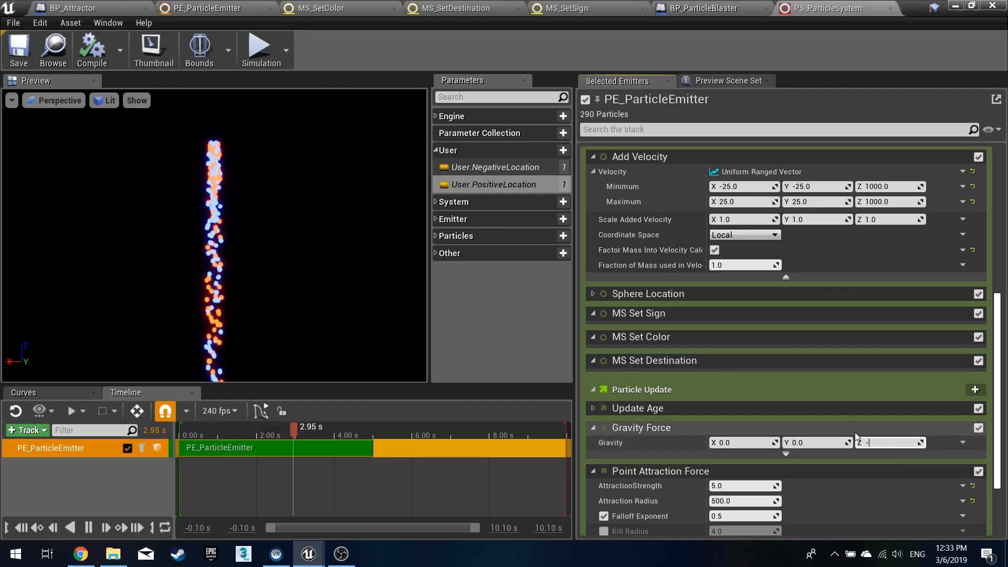
pyautogui.click(979, 428)
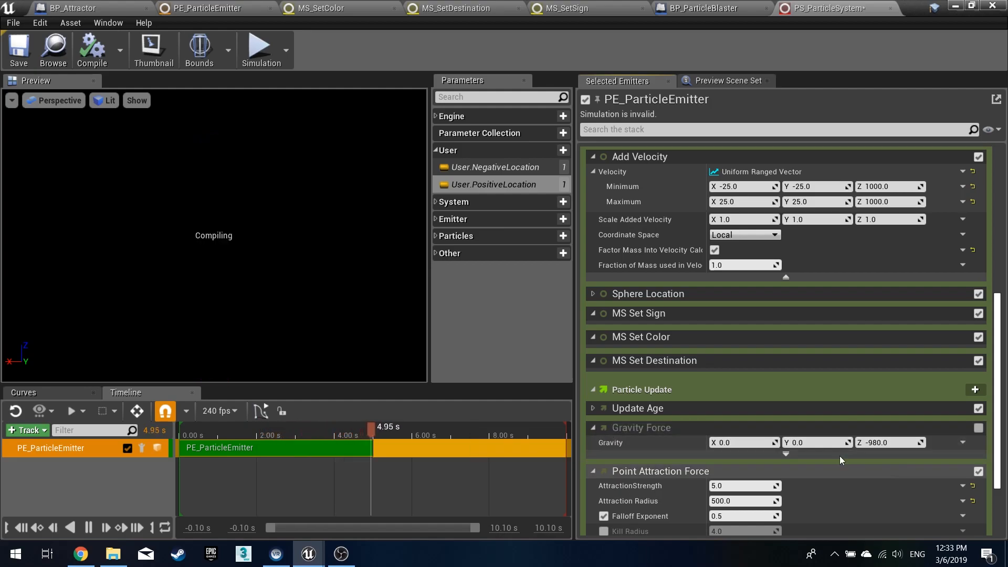
pyautogui.click(19, 53)
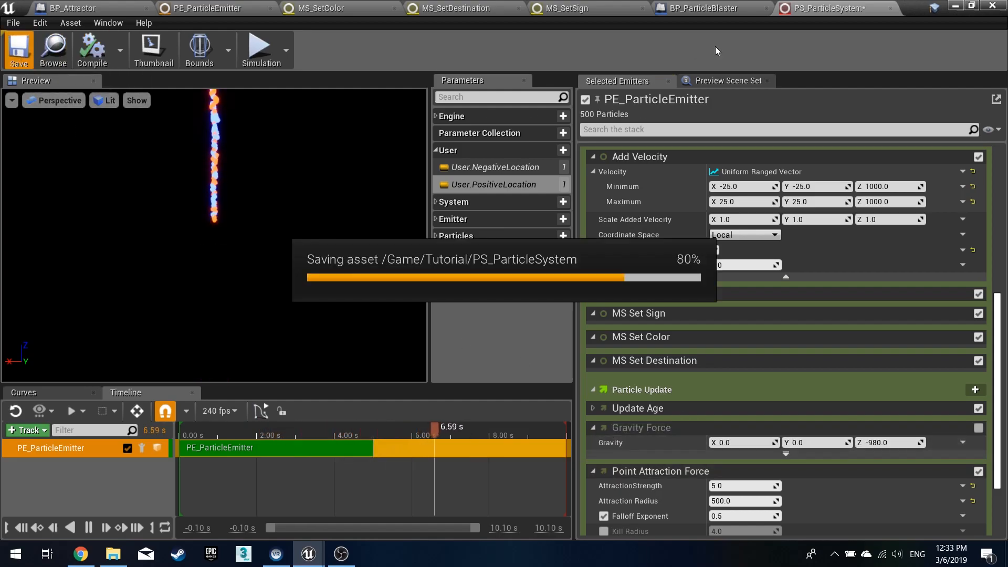
# - Return to the level editor and simulate the level to preview the particle stream between the attractors
pyautogui.click(955, 8)
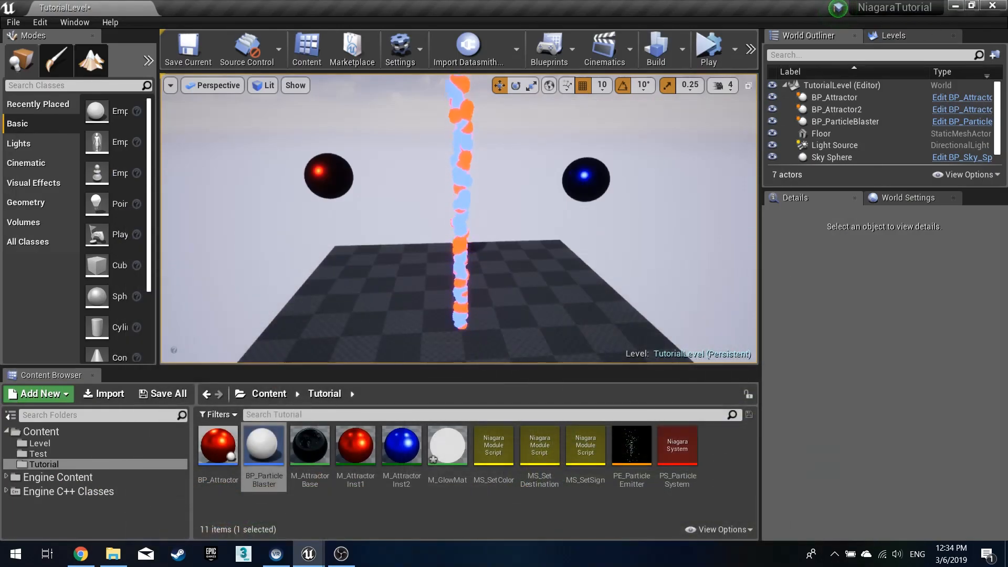
pyautogui.moveTo(525, 210); pyautogui.dragTo(551, 231, button='right')
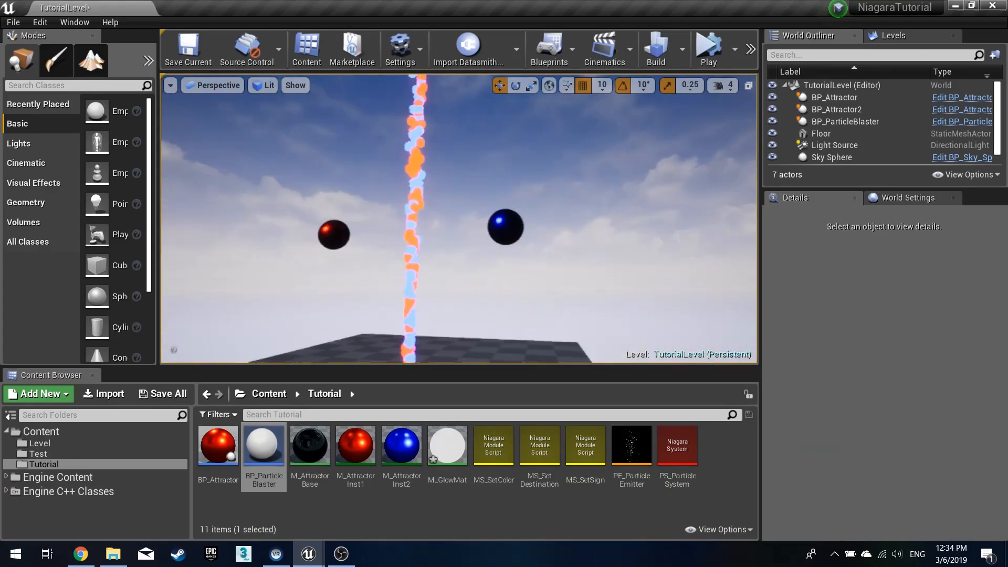
pyautogui.click(709, 47)
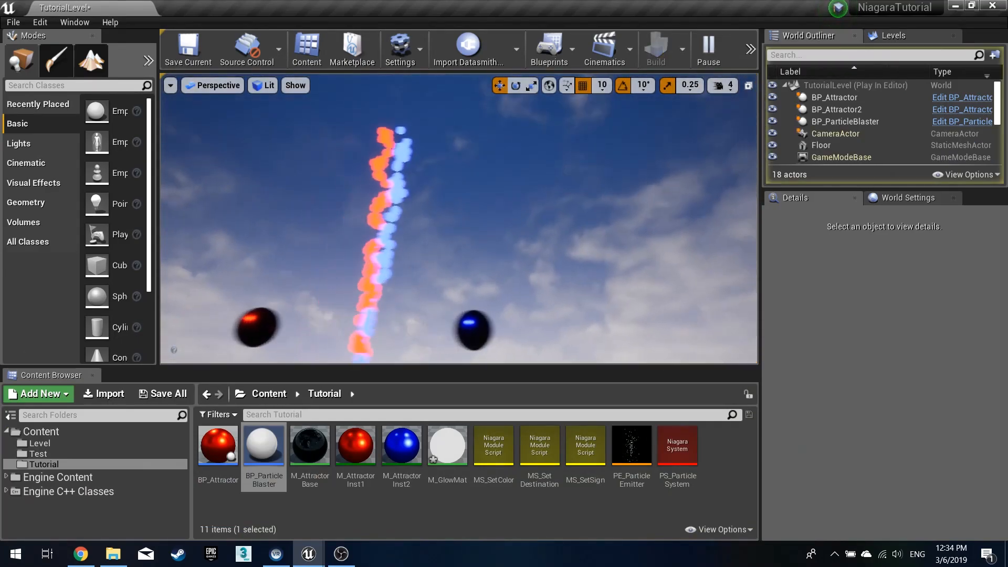
# - Select the first attractor, stop the simulation, and move it along Y to about -200
pyautogui.moveTo(353, 243); pyautogui.dragTo(332, 348, button='right')
pyautogui.click(352, 243)
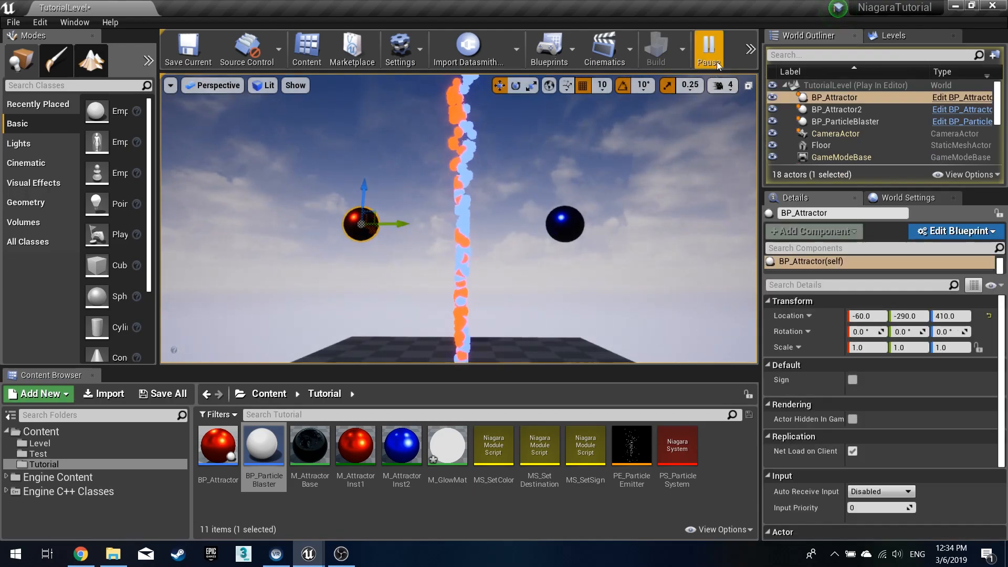
pyautogui.press('Escape')
pyautogui.moveTo(394, 230); pyautogui.dragTo(420, 230)
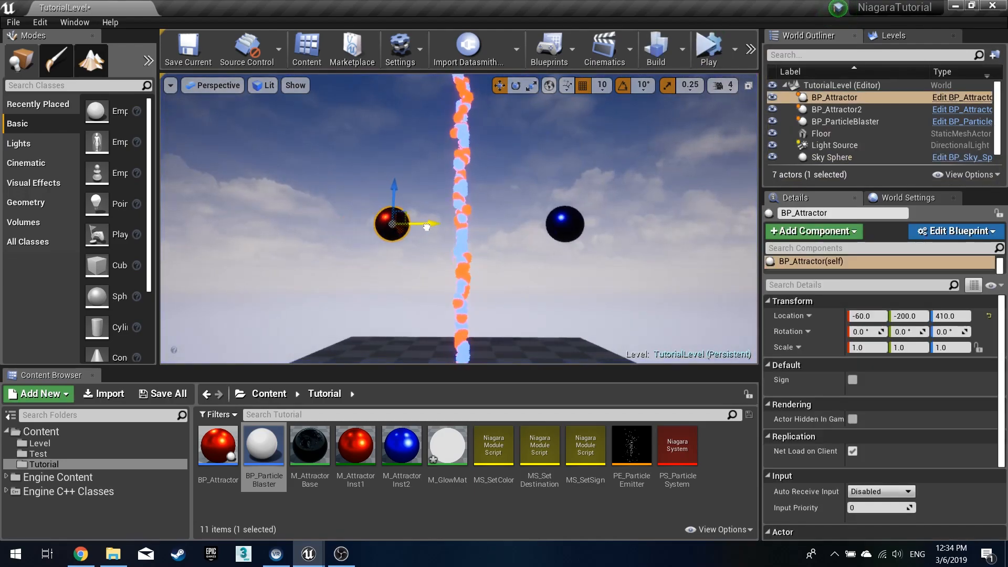
# - Select the second attractor and simulate the level again to preview the particle flow
pyautogui.click(554, 221)
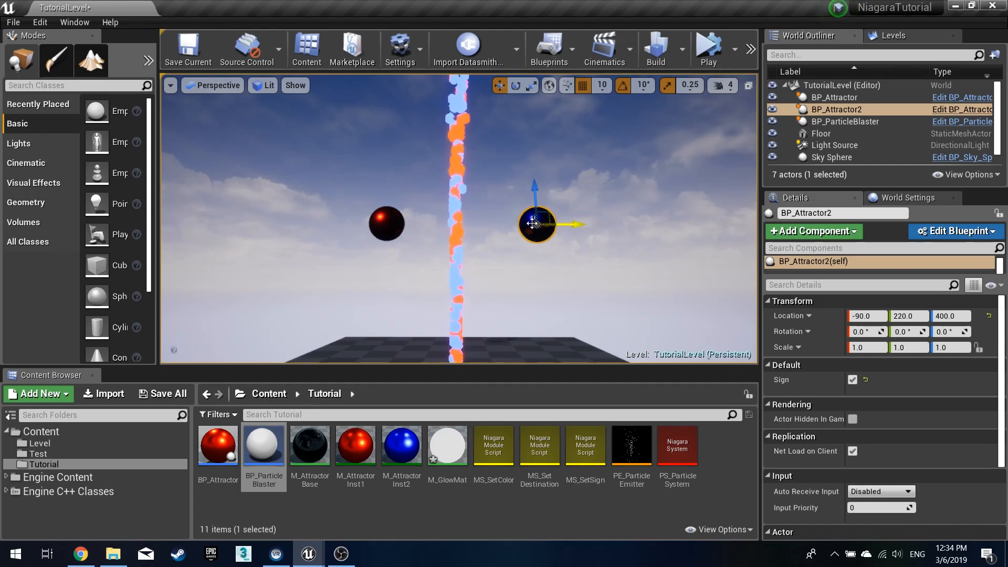
pyautogui.click(708, 53)
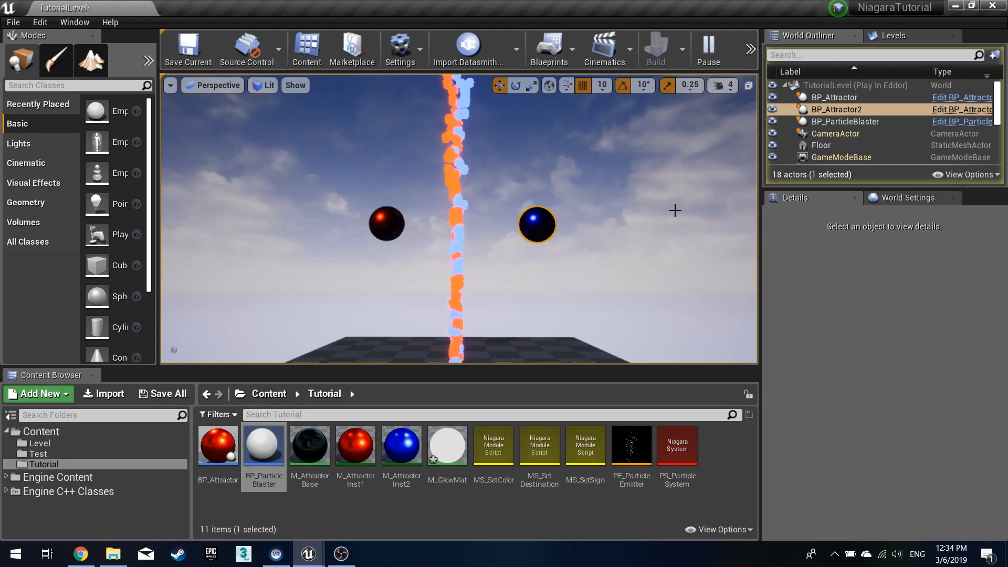
pyautogui.press('Escape')
# - In PS_ParticleSystem, set the Point Attraction Force's Falloff Exponent to 1 and save the system
pyautogui.hotkey('alt', 'Tab')
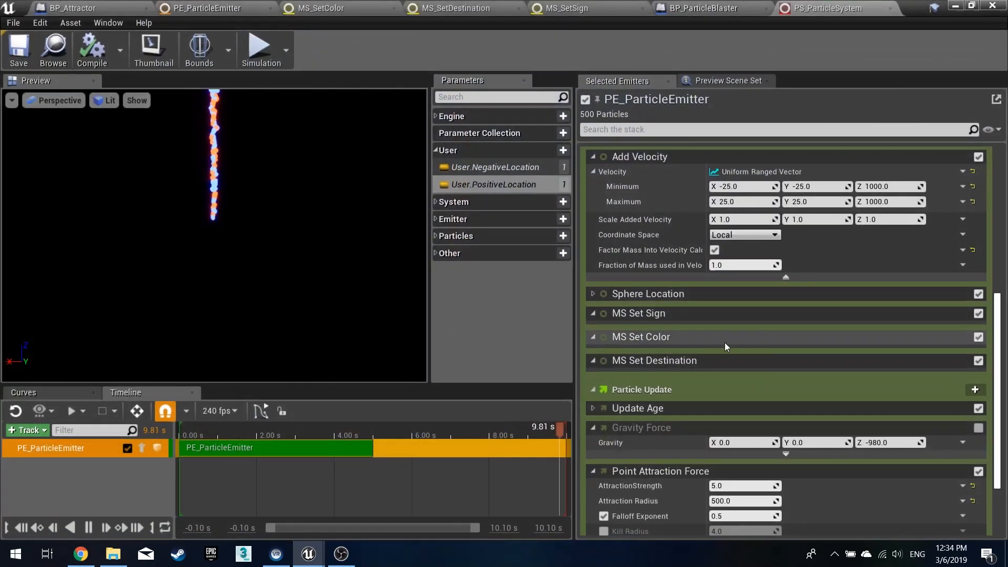
pyautogui.scroll(-2, 663, 442)
pyautogui.scroll(3, 669, 393)
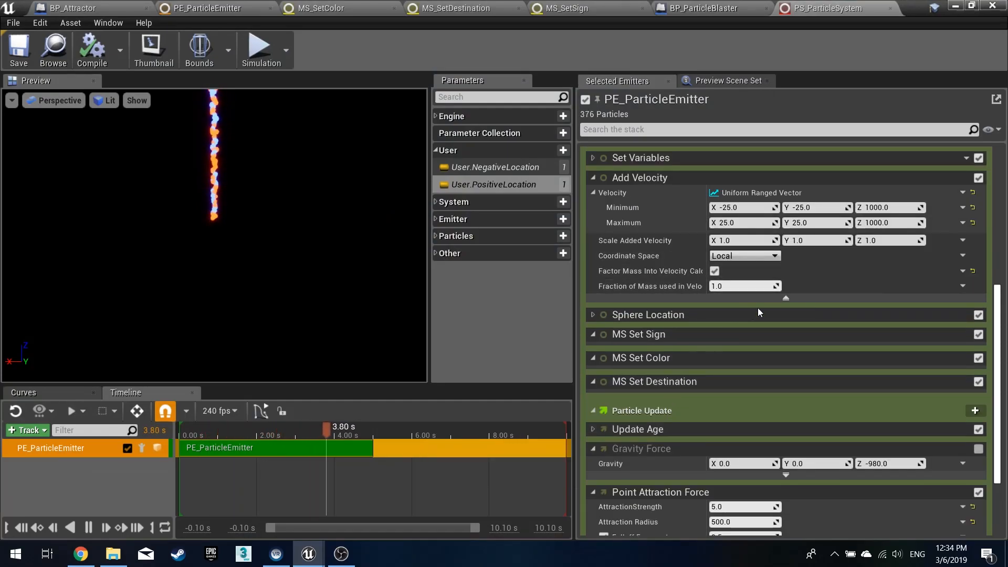
pyautogui.scroll(-1, 670, 432)
pyautogui.scroll(-3, 670, 430)
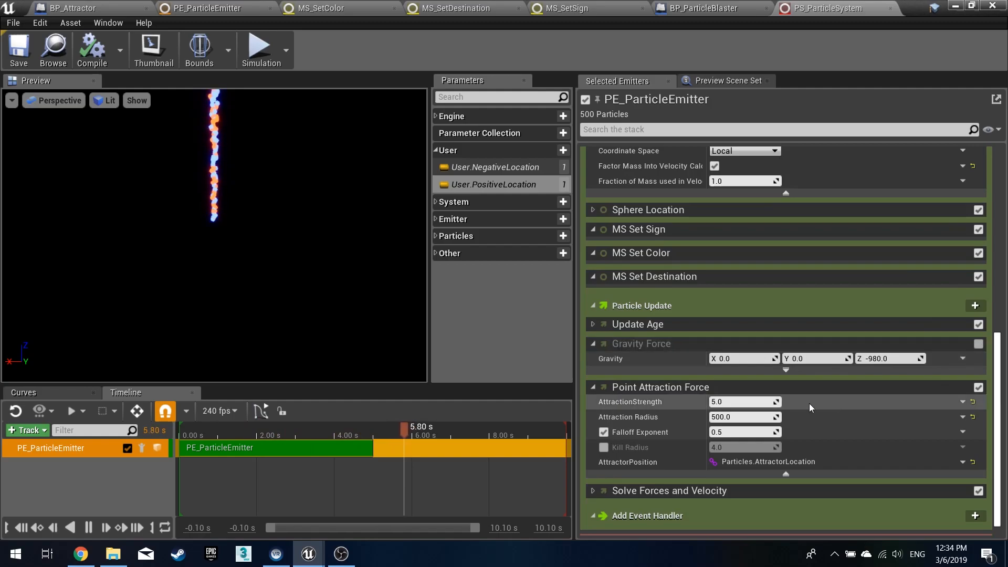
pyautogui.write('1')
pyautogui.press('Return')
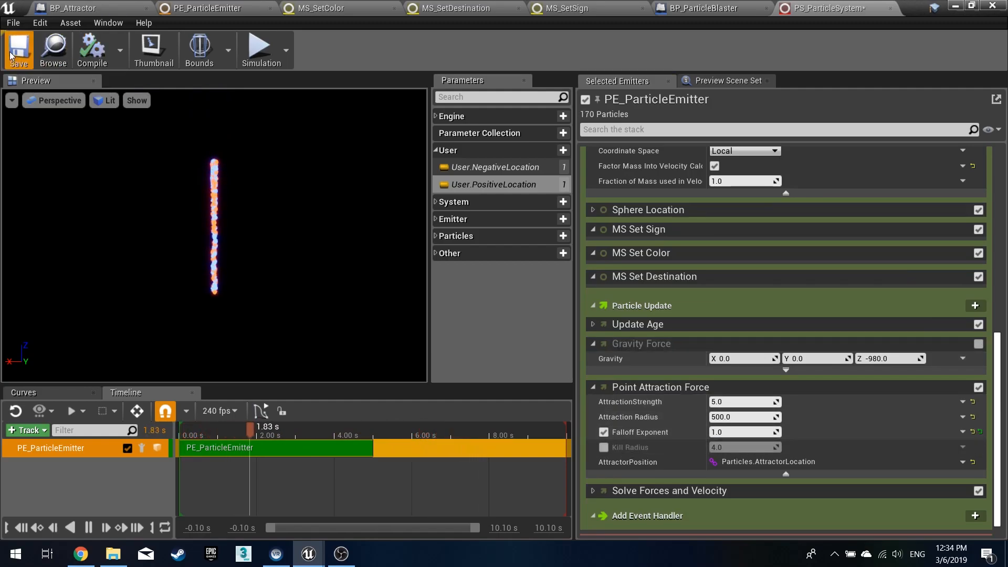
pyautogui.click(12, 56)
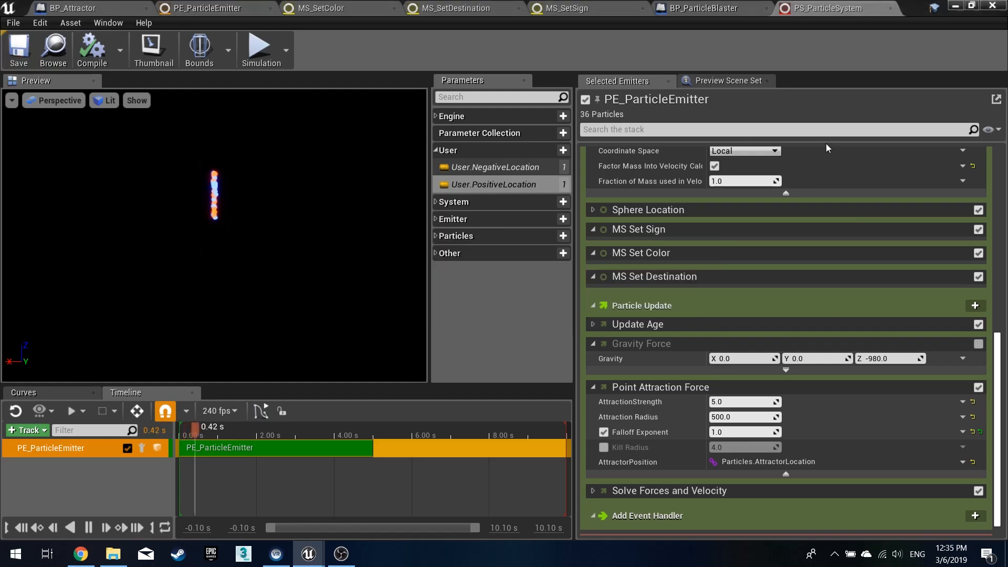
# - Simulate the level and fly the camera around to inspect the particle streams
pyautogui.click(956, 6)
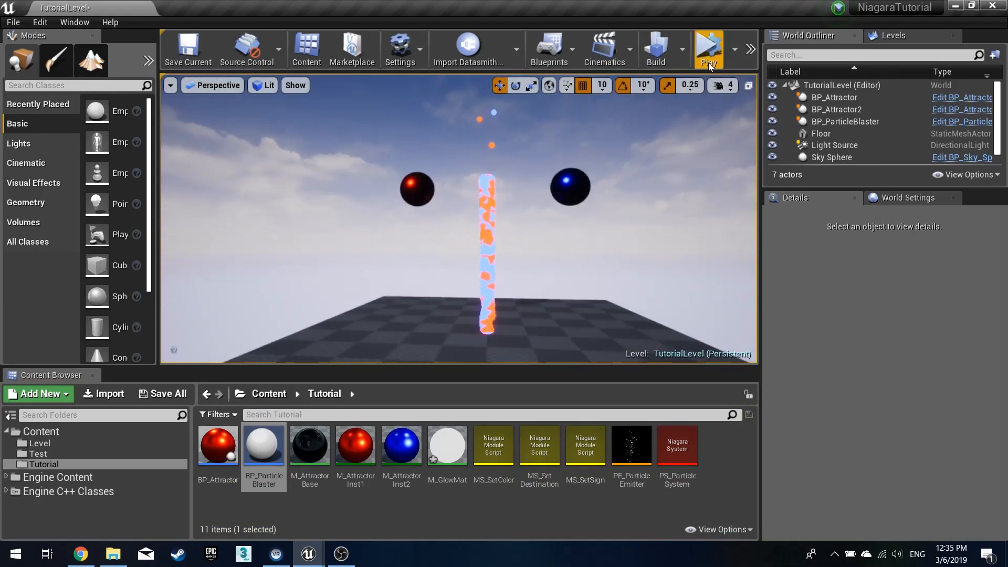
pyautogui.click(707, 53)
pyautogui.press('s')
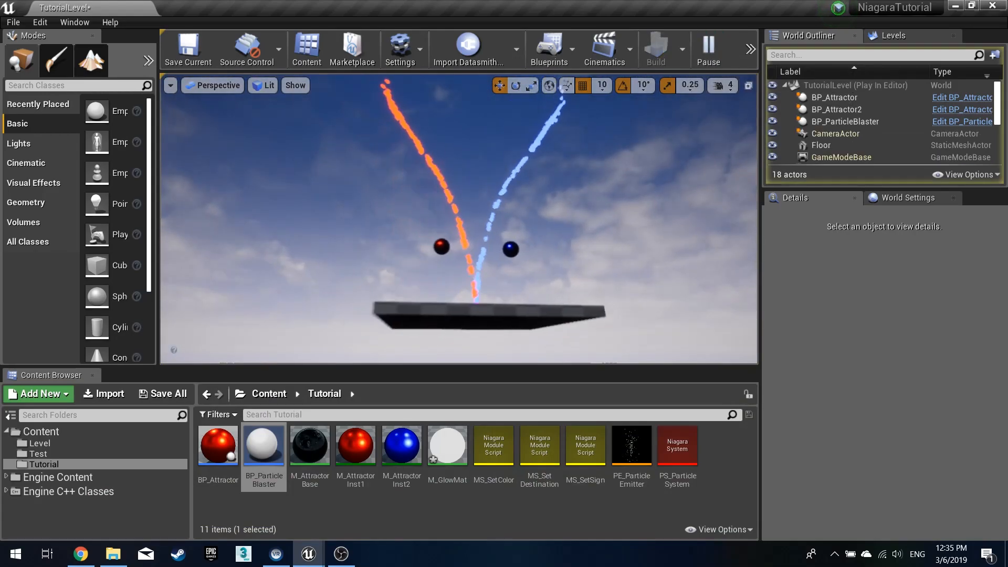
pyautogui.press('s')
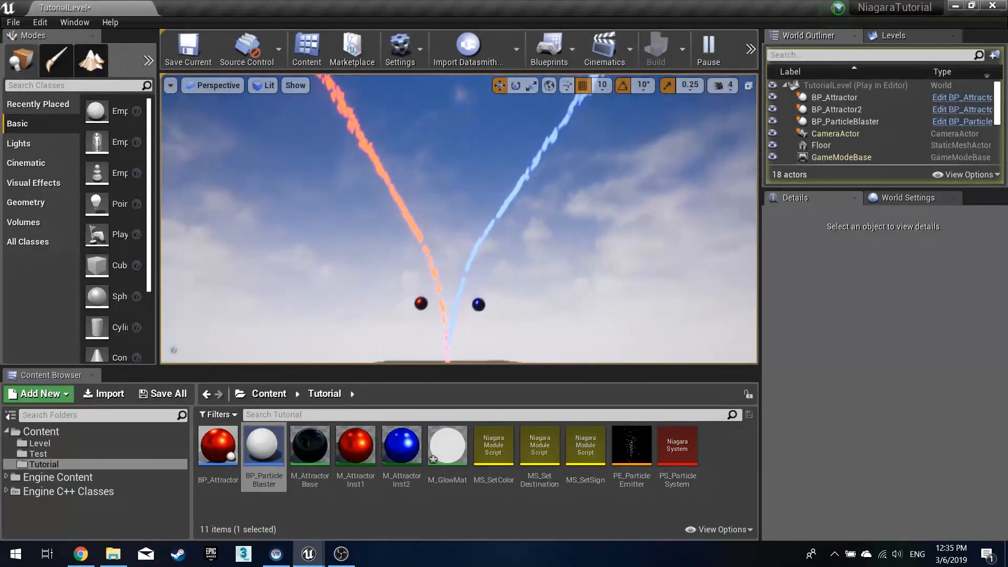
pyautogui.press('s')
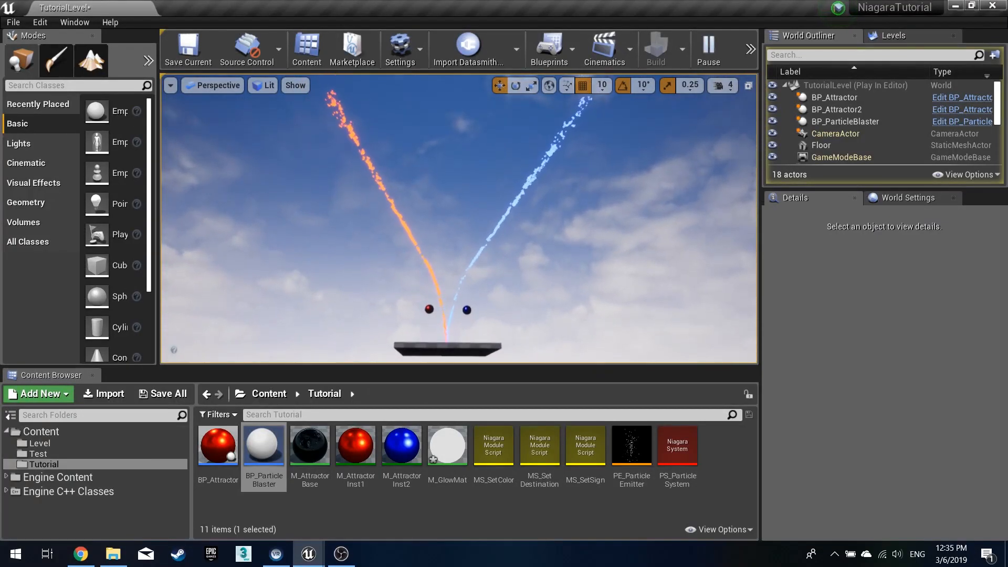
pyautogui.press('w')
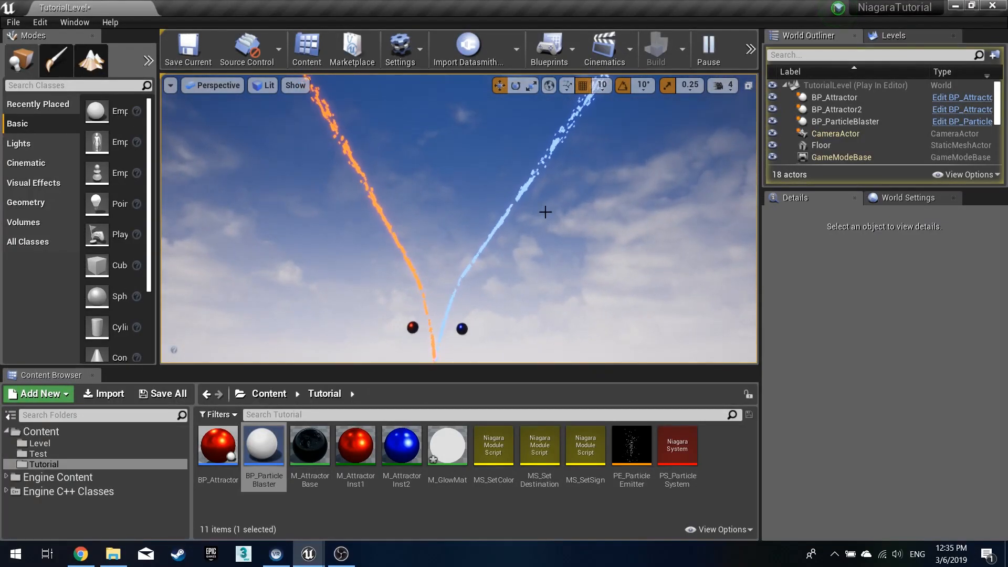
pyautogui.press('Escape')
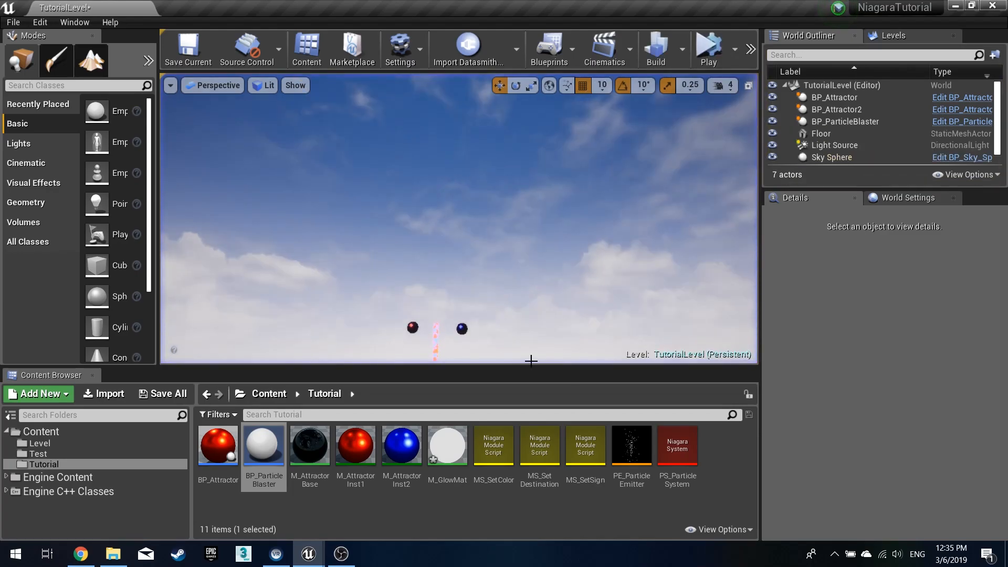
# - Re-enable the Gravity Force module in PS_ParticleSystem's particle update and simulate the level
pyautogui.hotkey('alt', 'Tab')
pyautogui.click(979, 343)
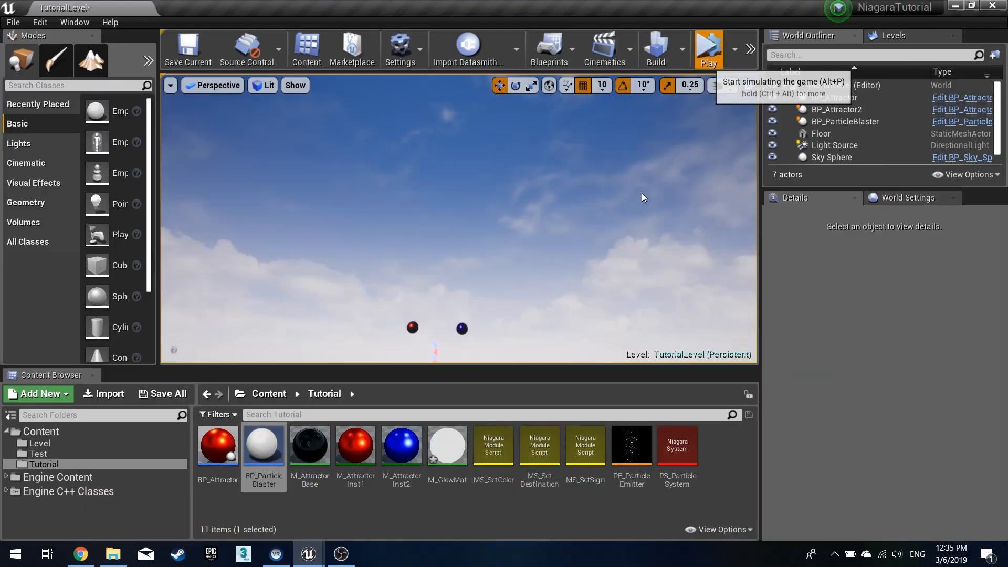
pyautogui.click(708, 50)
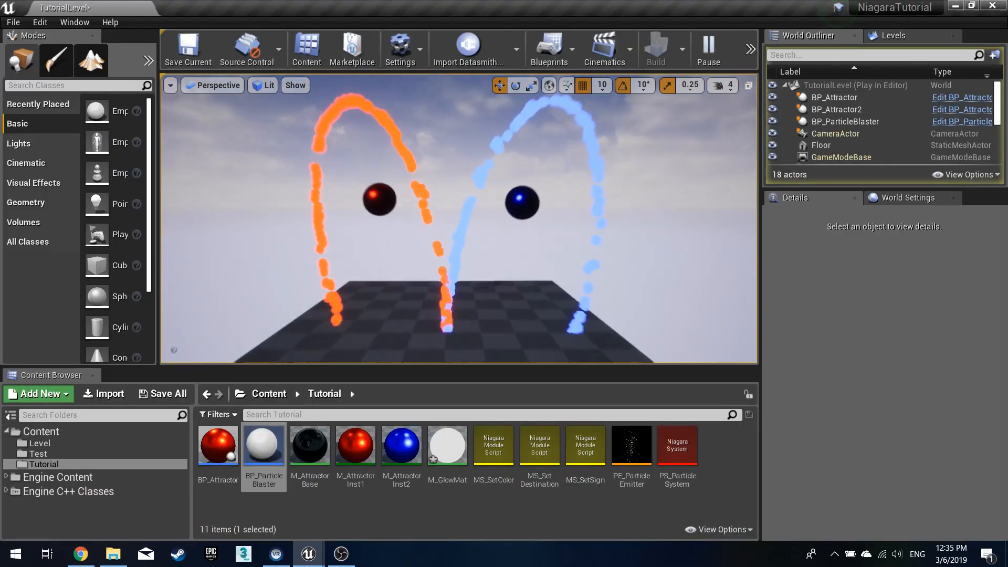
# - Stop the simulation and play the level in the selected viewport
pyautogui.click(729, 51)
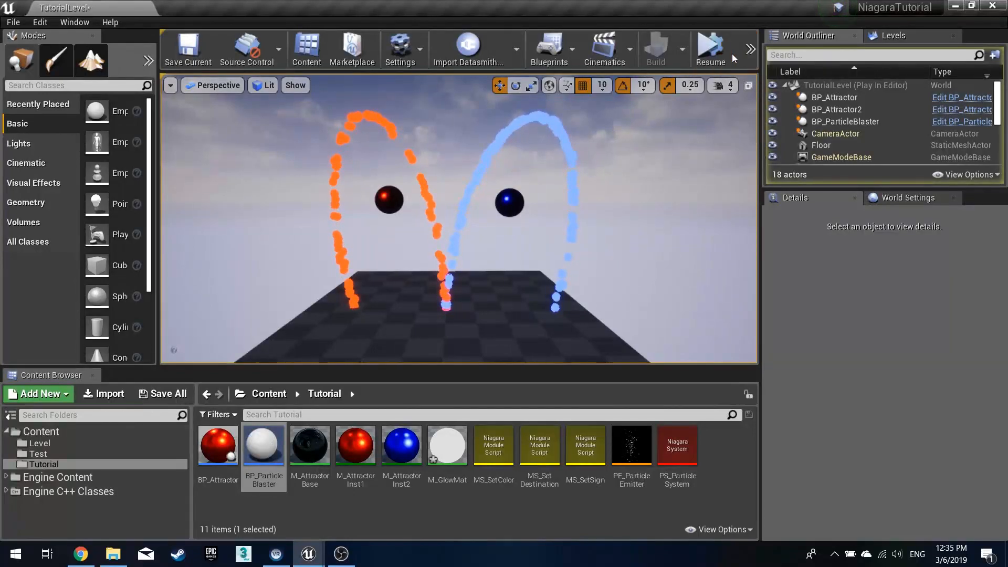
pyautogui.click(749, 49)
pyautogui.click(770, 91)
pyautogui.click(754, 57)
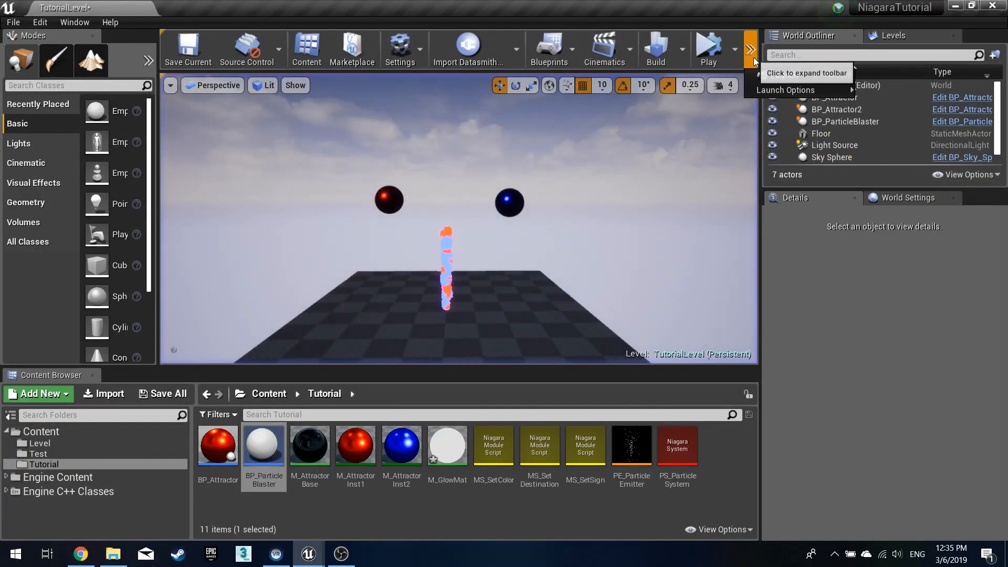
pyautogui.click(734, 49)
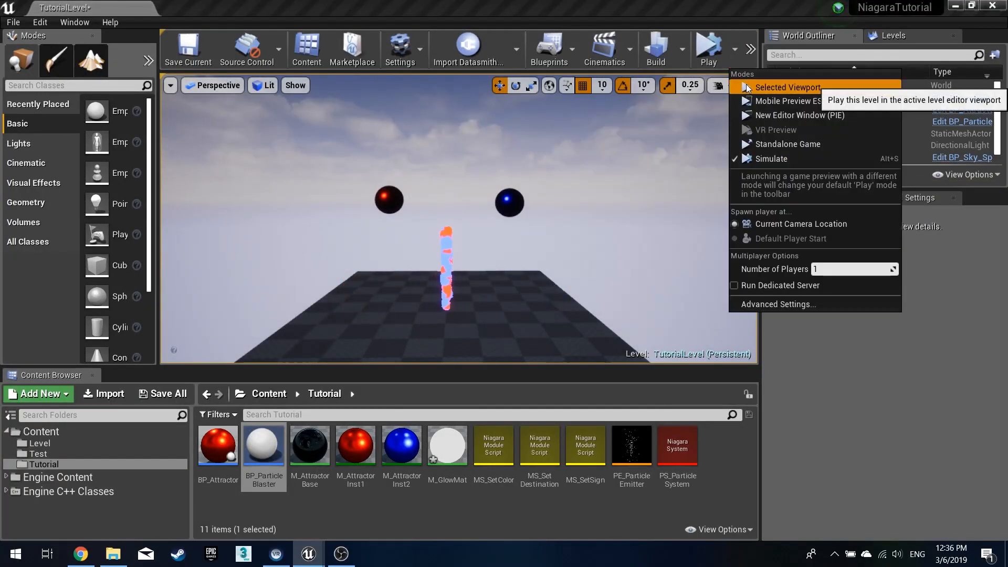
pyautogui.click(772, 86)
# - Fly around the playing level to examine the particle arcs around both attractors, then stop playing
pyautogui.click(542, 245)
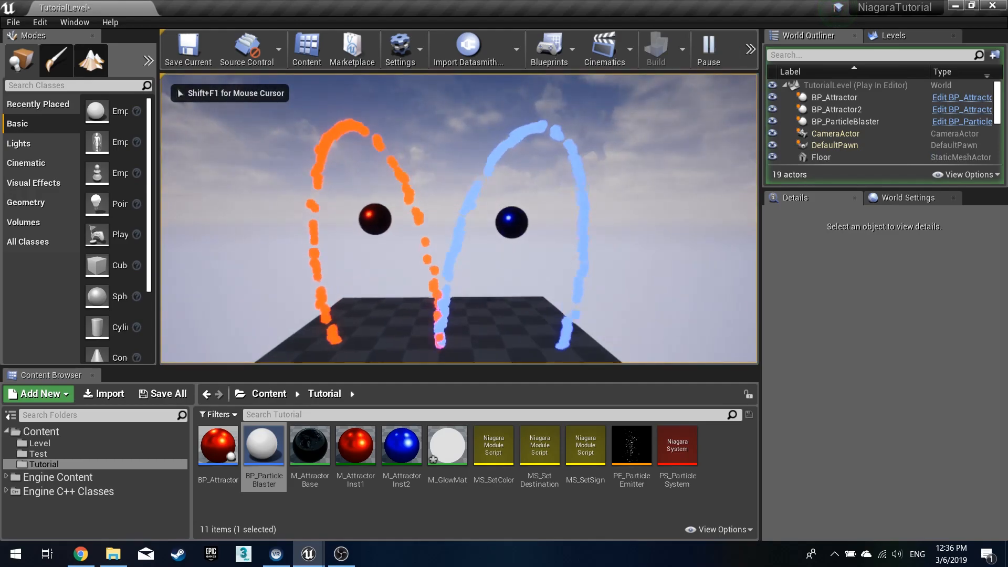
pyautogui.press('w')
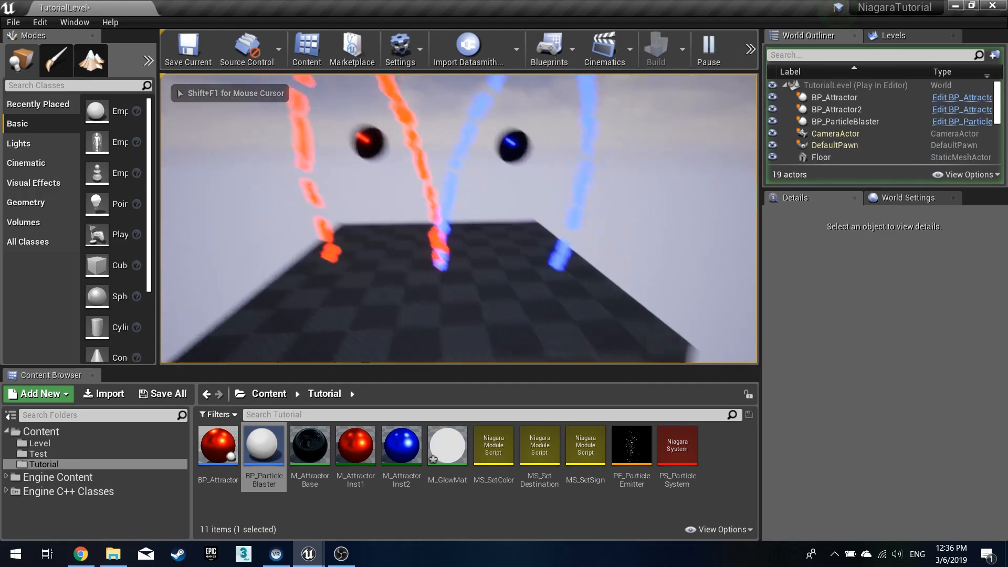
pyautogui.hotkey('shift', 'F1')
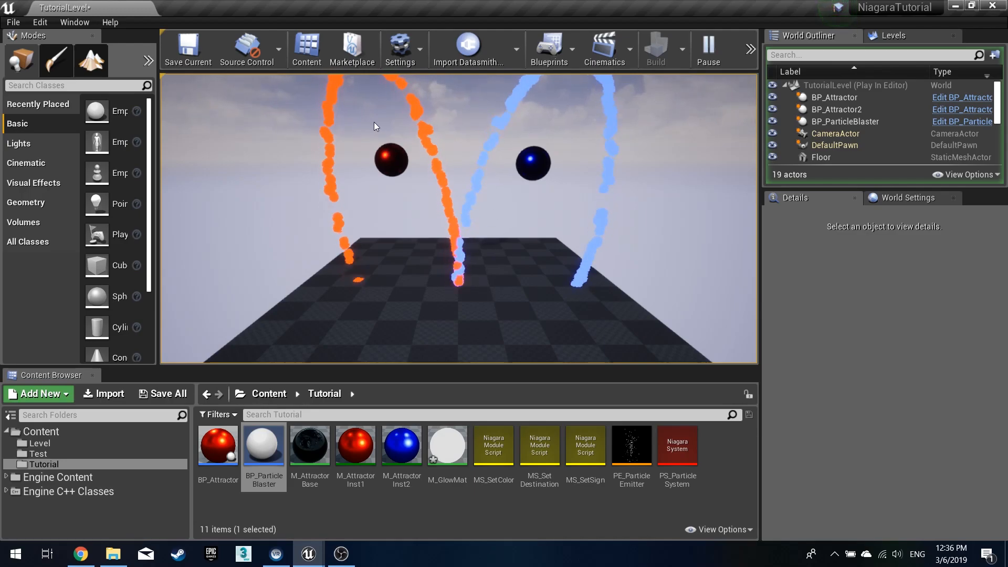
pyautogui.click(445, 169)
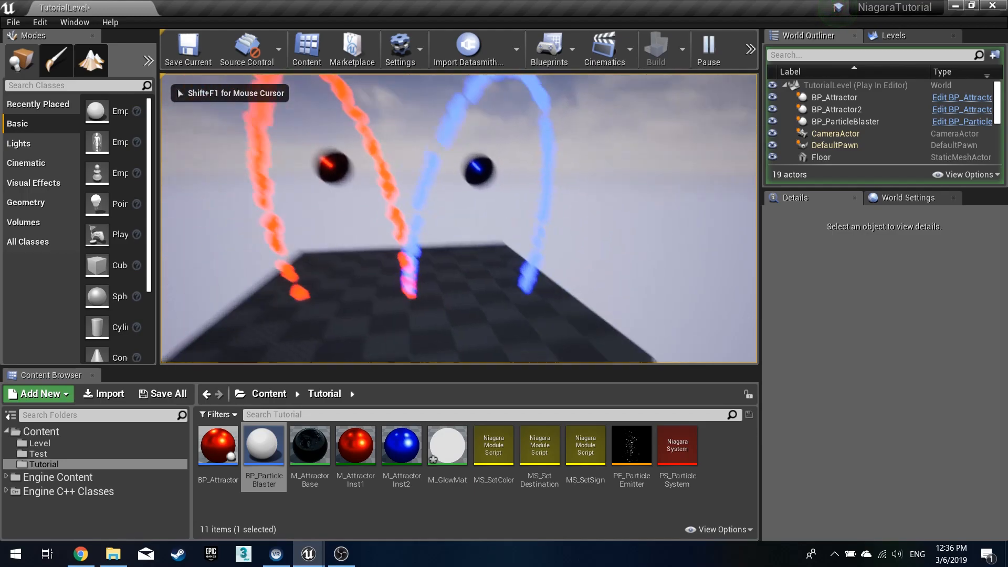
pyautogui.press('w')
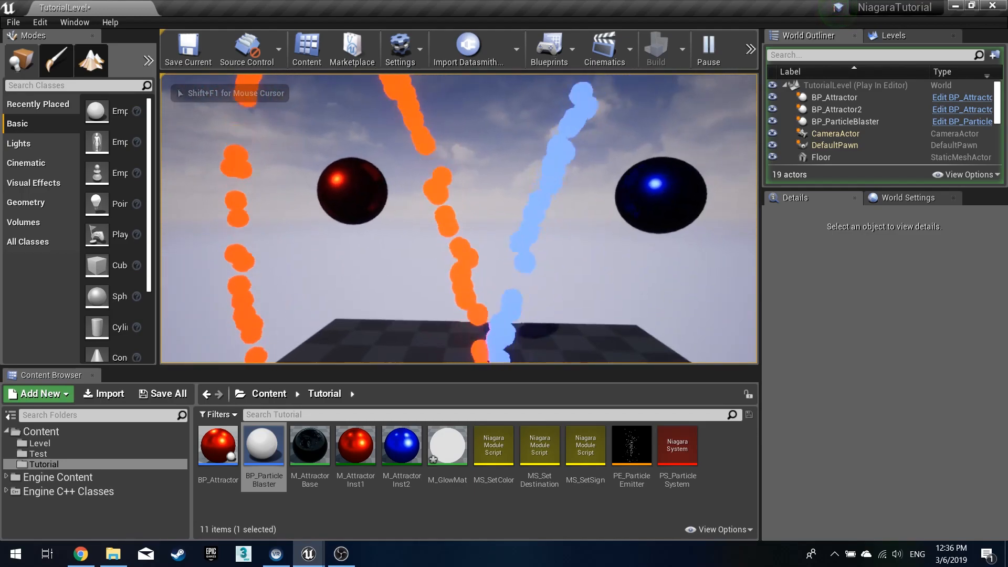
pyautogui.press('s')
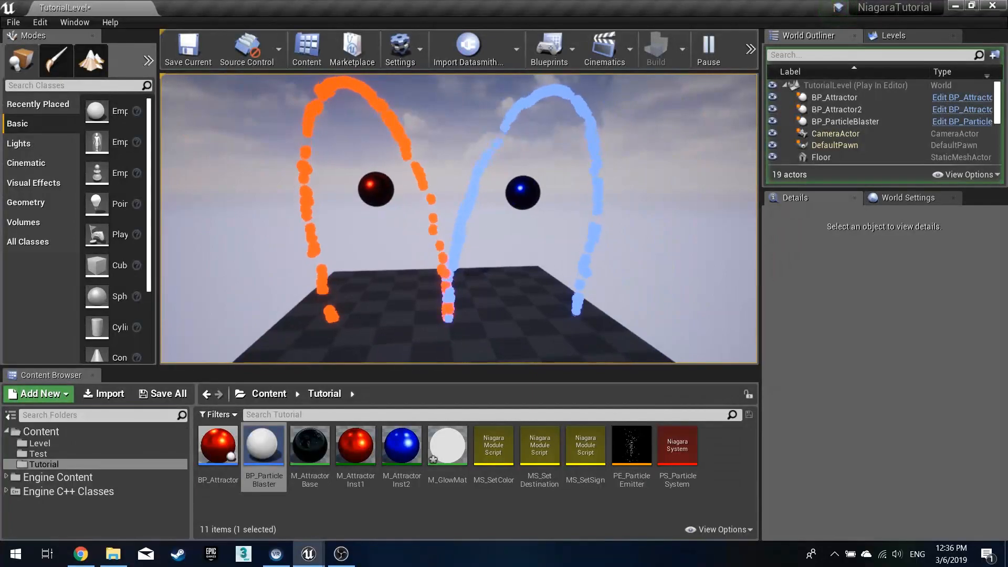
pyautogui.press('Escape')
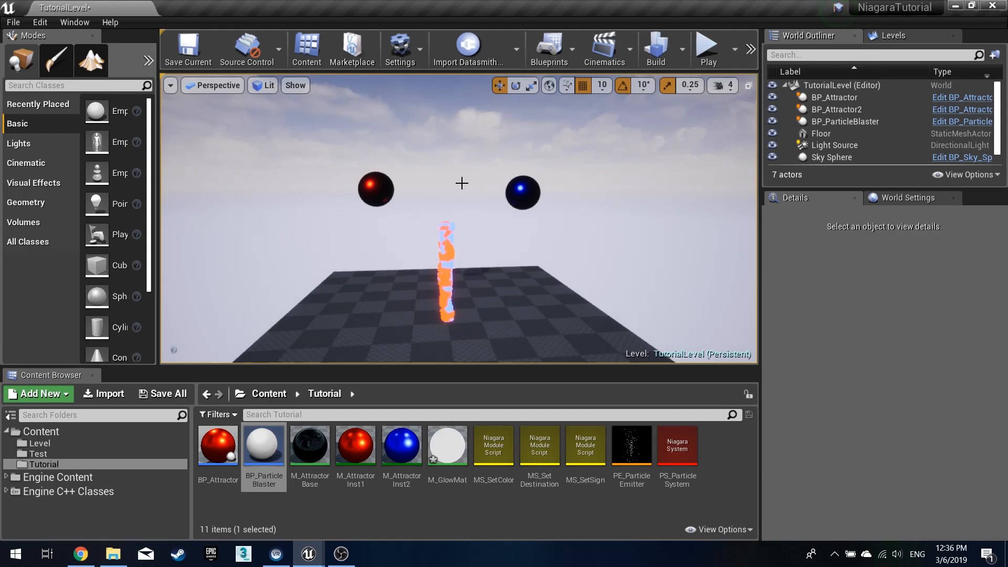
# - Enable the Sign option on the first attractor and play the level to preview the swapped colours
pyautogui.click(523, 193)
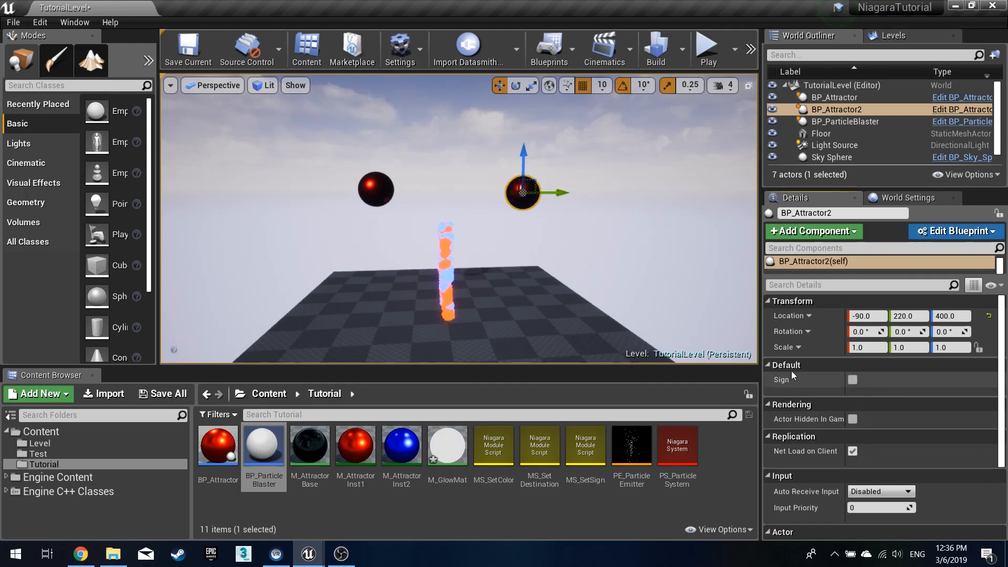
pyautogui.click(376, 189)
pyautogui.click(853, 379)
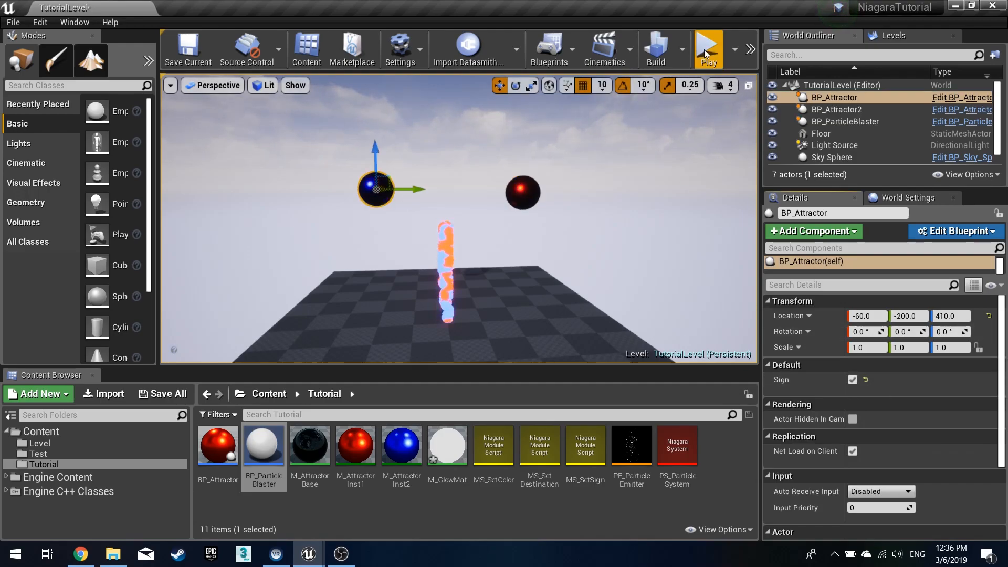
pyautogui.click(707, 51)
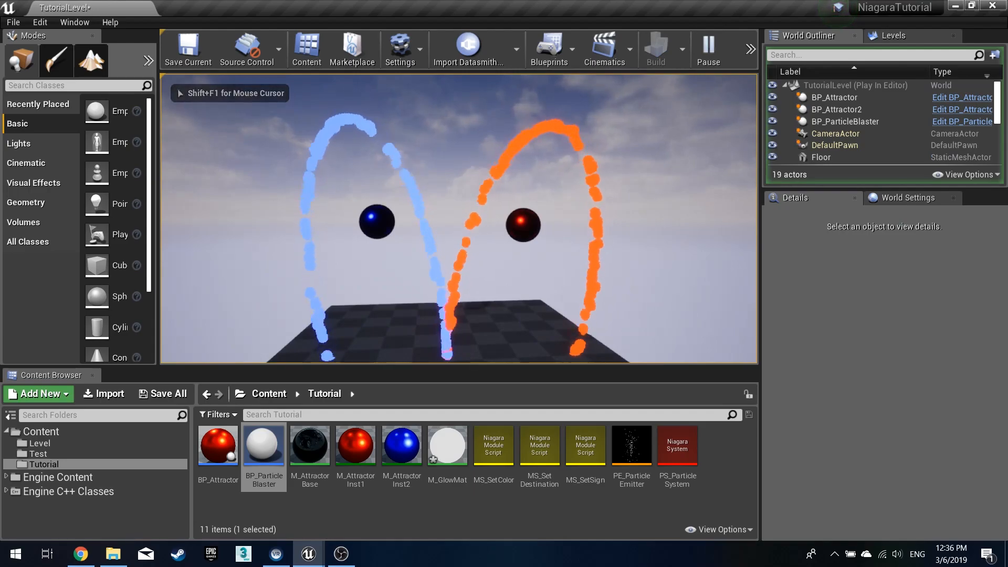
pyautogui.press('Escape')
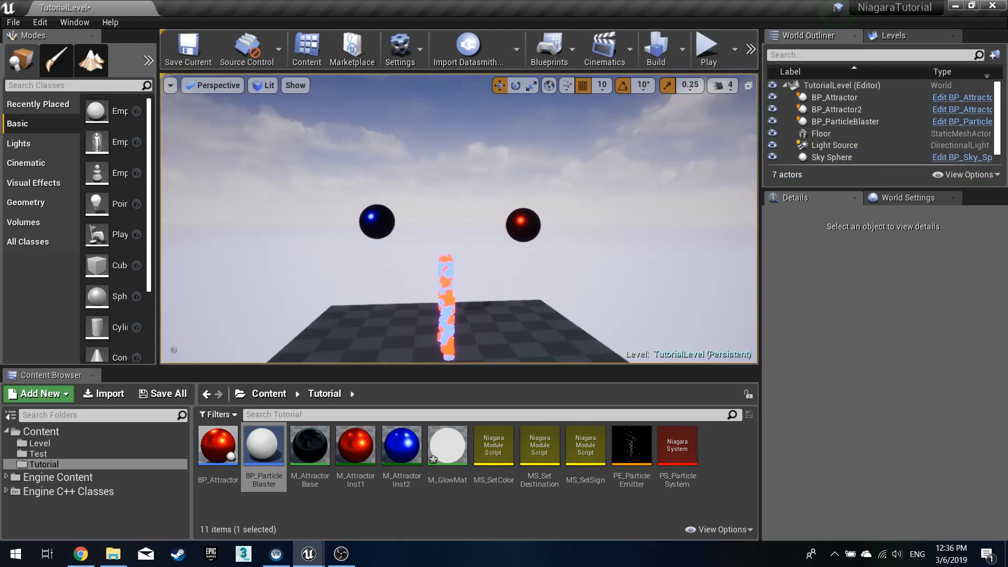
# - Enable the Sign option on the second attractor as well
pyautogui.click(518, 225)
pyautogui.click(854, 381)
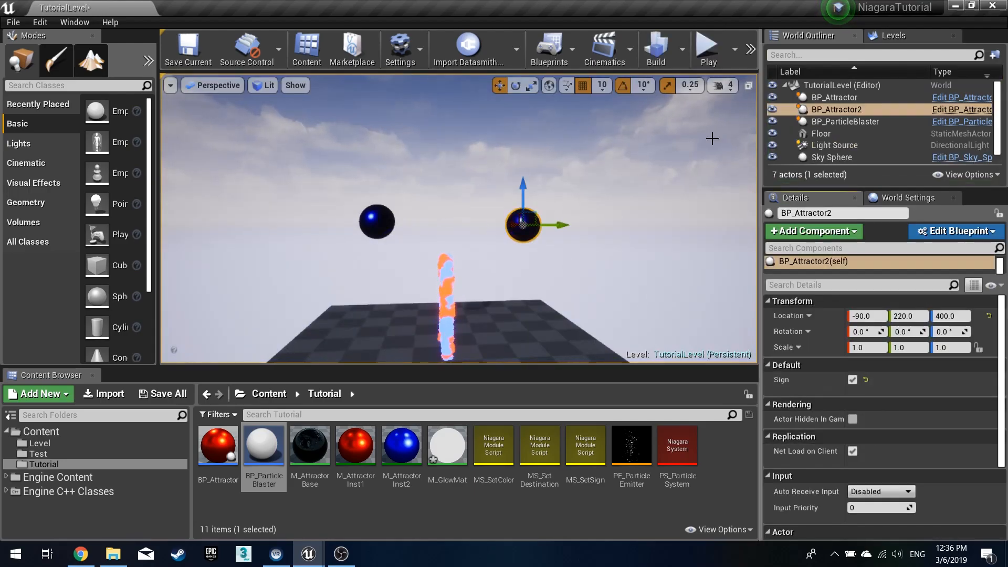
# - Play the level to preview the particles with Sign enabled on both attractors, then stop playing
pyautogui.click(704, 45)
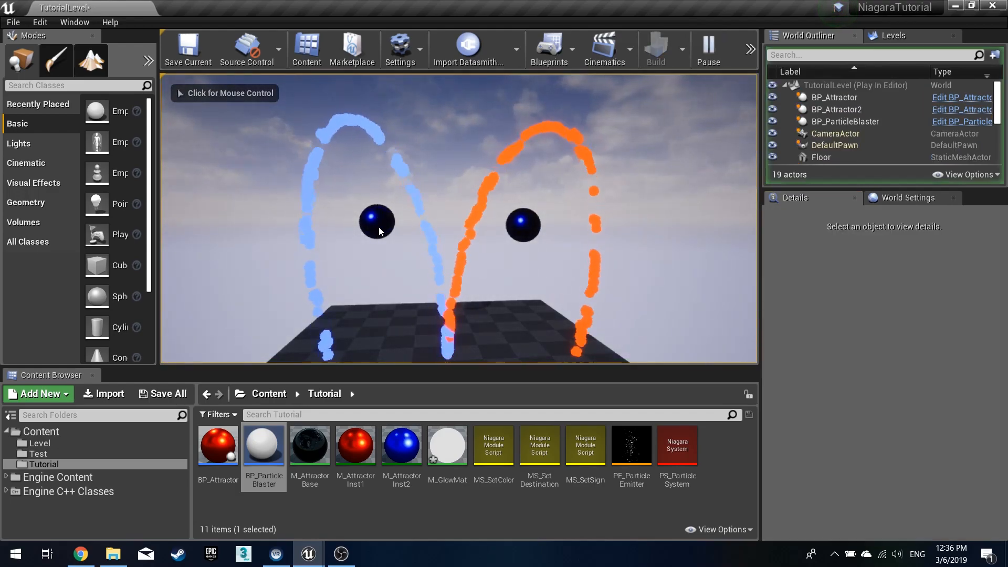
pyautogui.press('Escape')
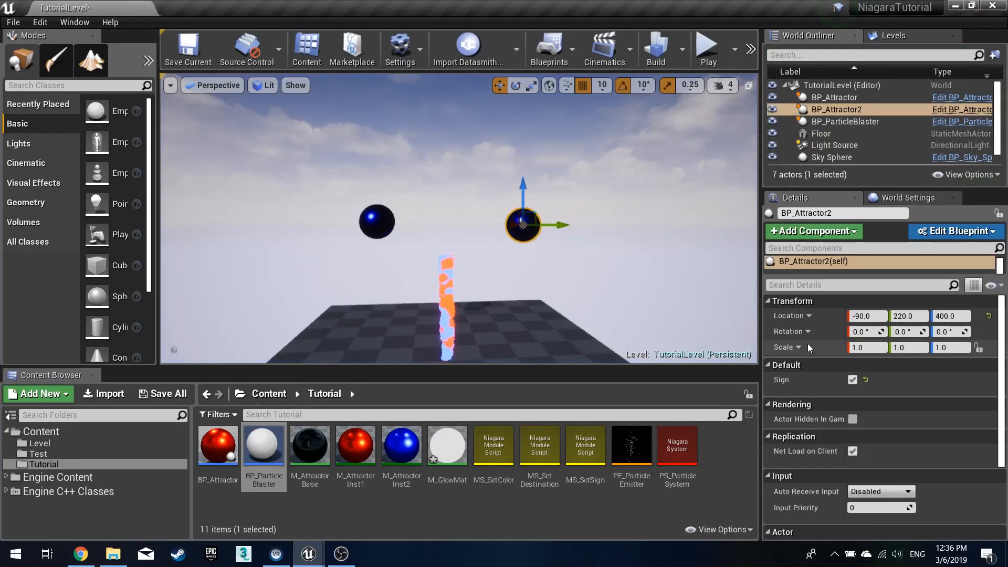
# - Toggle the first attractor's Sign option and play the level to preview the swapped particle colours
pyautogui.click(378, 224)
pyautogui.click(851, 379)
pyautogui.click(705, 46)
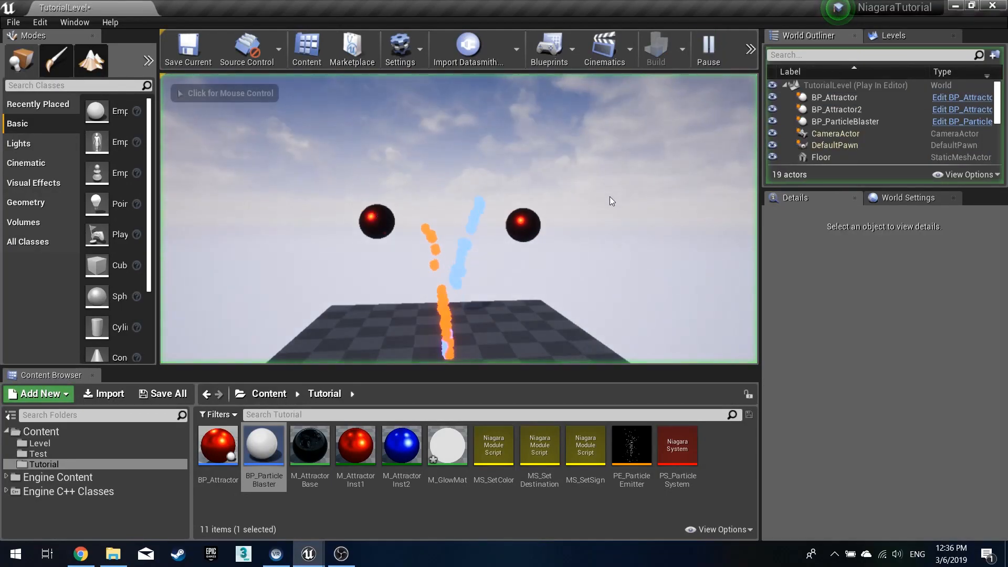
pyautogui.click(349, 163)
pyautogui.press('w')
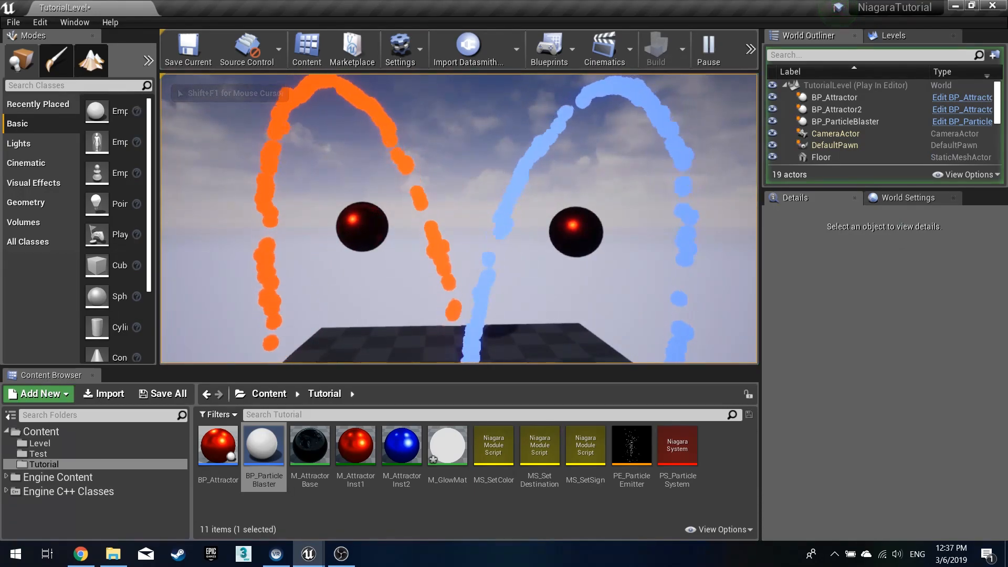
pyautogui.press('Escape')
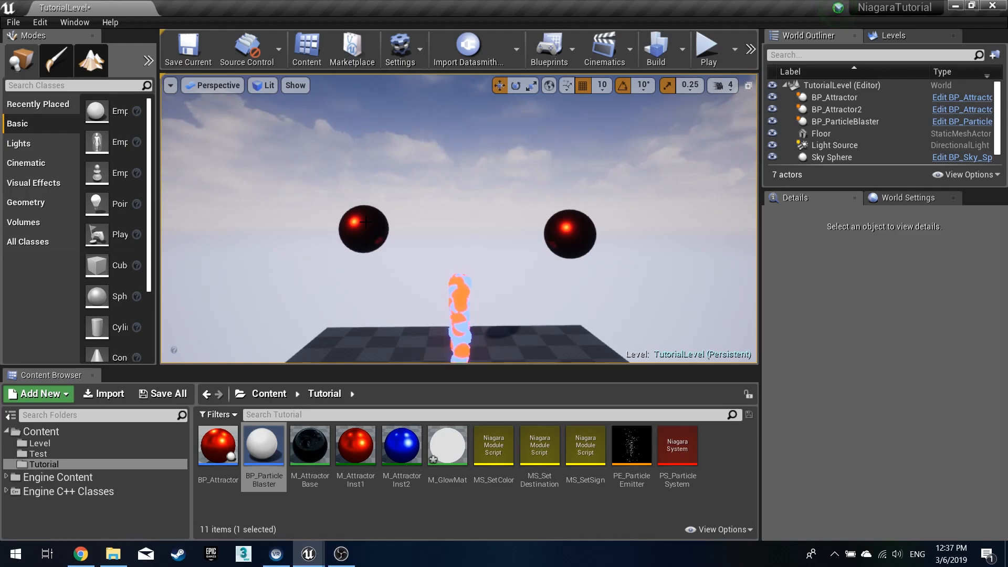
# - Move the viewport camera around to examine the attractors and the particle emitter
pyautogui.moveTo(482, 284)
pyautogui.mouseDown(button='right')
pyautogui.moveTo(485, 244)
pyautogui.moveTo(494, 241)
pyautogui.moveTo(495, 286)
pyautogui.moveTo(491, 277)
pyautogui.moveTo(483, 291)
pyautogui.moveTo(492, 284)
pyautogui.moveTo(484, 277)
pyautogui.moveTo(492, 283)
pyautogui.moveTo(481, 283)
pyautogui.mouseUp(button='right')
pyautogui.press('s')
pyautogui.press('w')
pyautogui.press('s')
pyautogui.press('w')
pyautogui.press('s')
pyautogui.press('w')
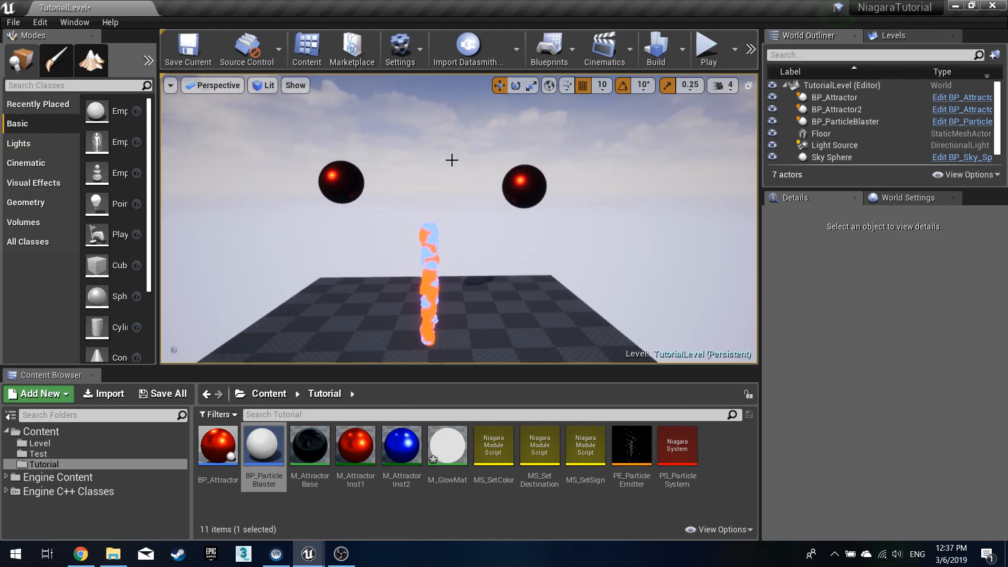
pyautogui.moveTo(504, 168); pyautogui.dragTo(504, 171, button='right')
pyautogui.press('s')
pyautogui.moveTo(459, 219); pyautogui.dragTo(494, 181, button='right')
pyautogui.press('w')
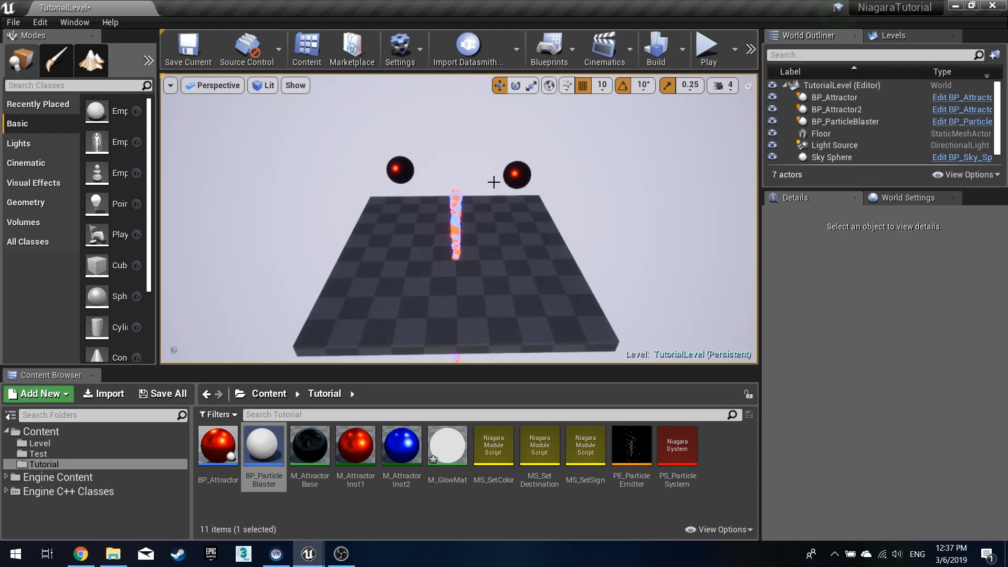
# - Try adding an instance-editable variable of BP Attractor object reference type to BP_ParticleBlaster
pyautogui.doubleClick(264, 446)
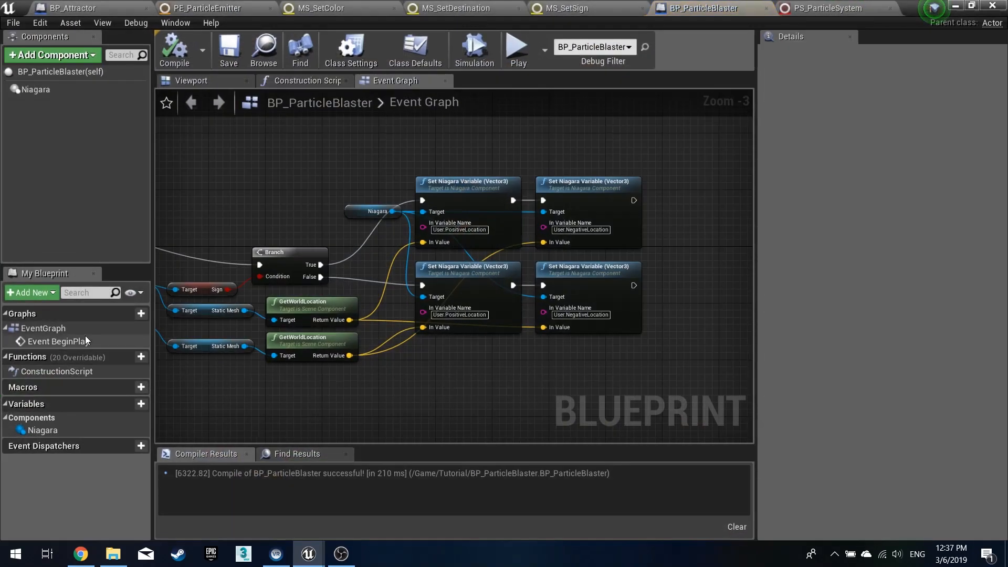
pyautogui.click(124, 404)
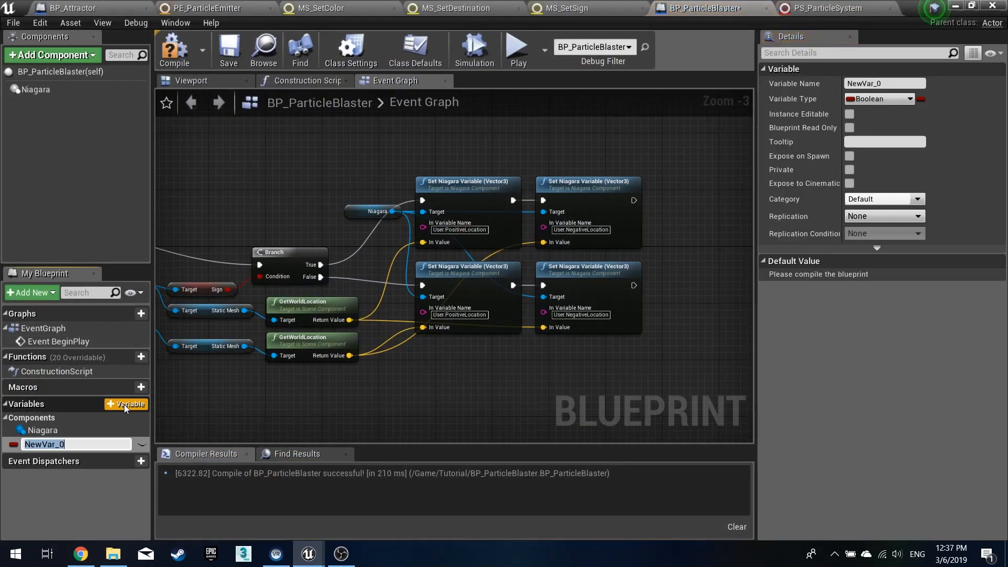
pyautogui.press('Return')
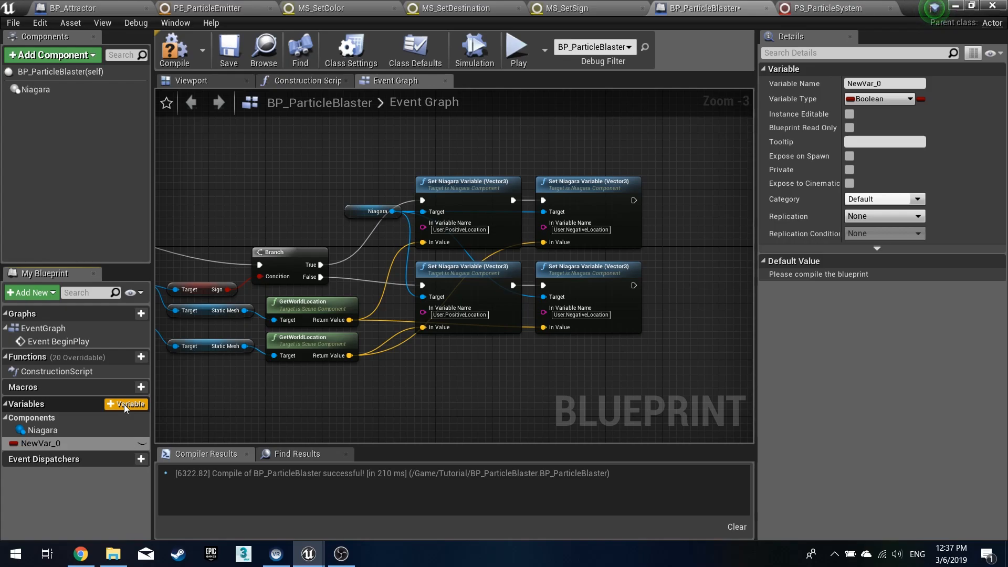
pyautogui.click(888, 100)
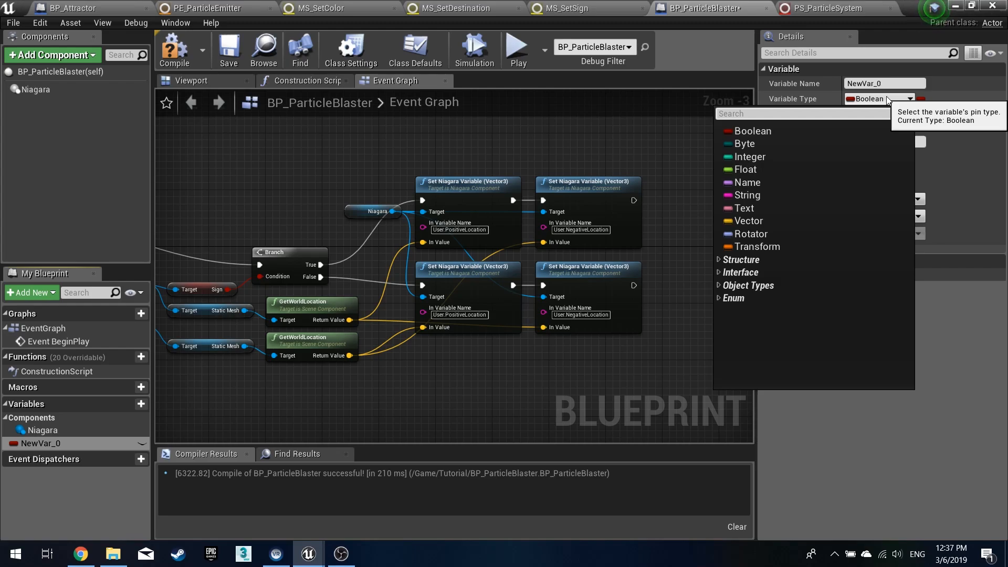
pyautogui.write('Attra')
pyautogui.moveTo(762, 170)
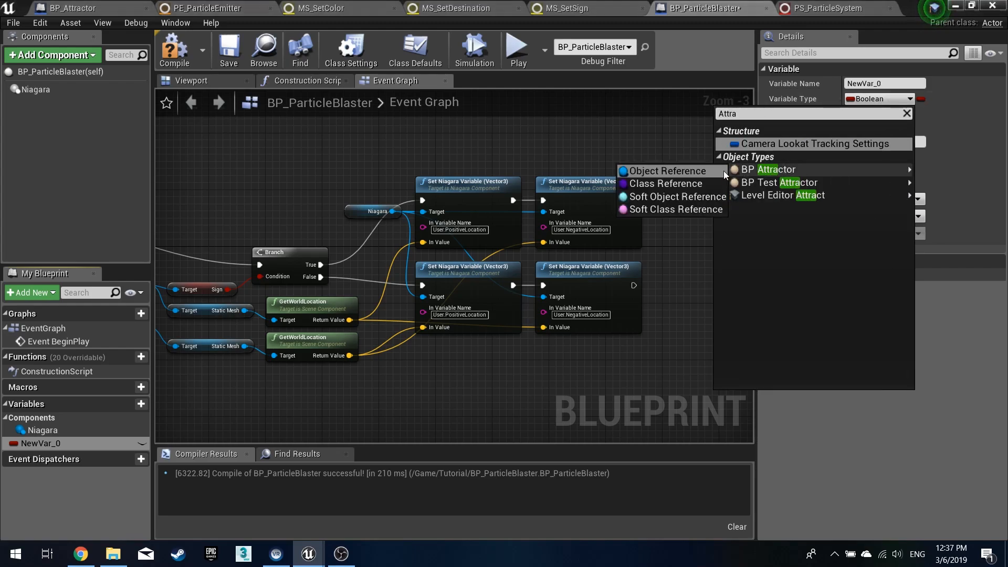
pyautogui.click(678, 172)
pyautogui.click(142, 443)
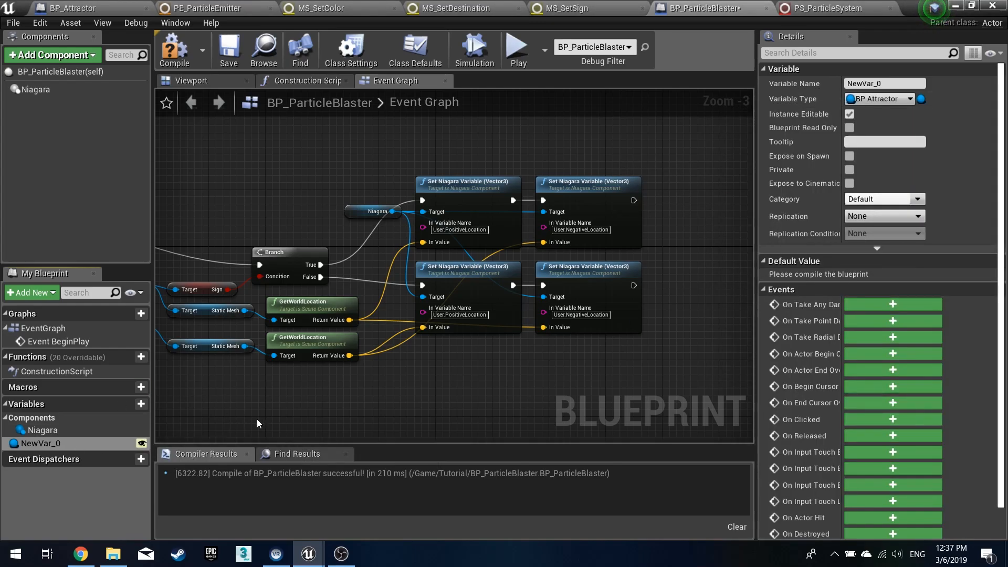
# - Place the new variable in the event graph, then delete the node and the variable
pyautogui.moveTo(142, 443); pyautogui.dragTo(190, 398)
pyautogui.click(368, 419)
pyautogui.moveTo(190, 398); pyautogui.dragTo(418, 382, button='right')
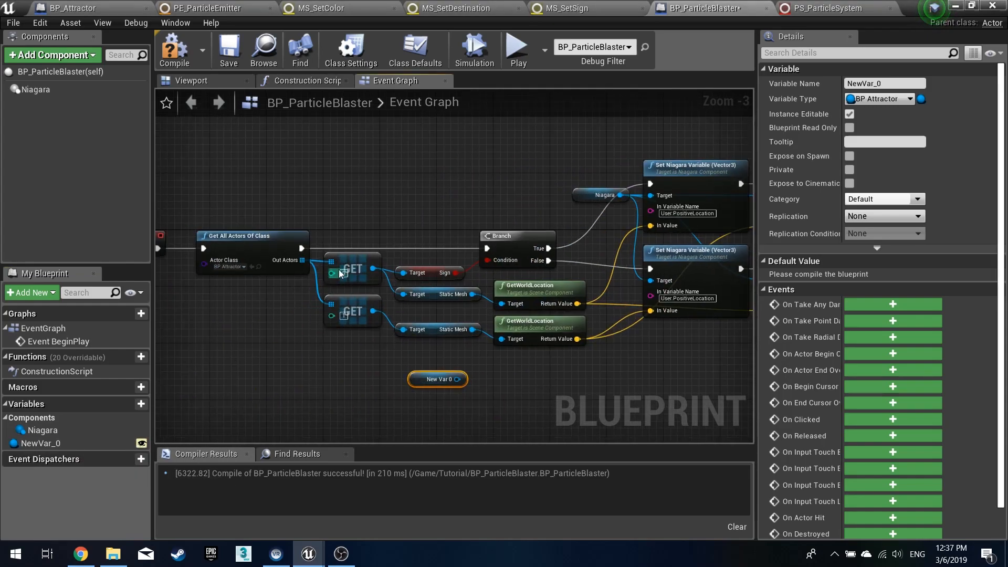
pyautogui.press('Delete')
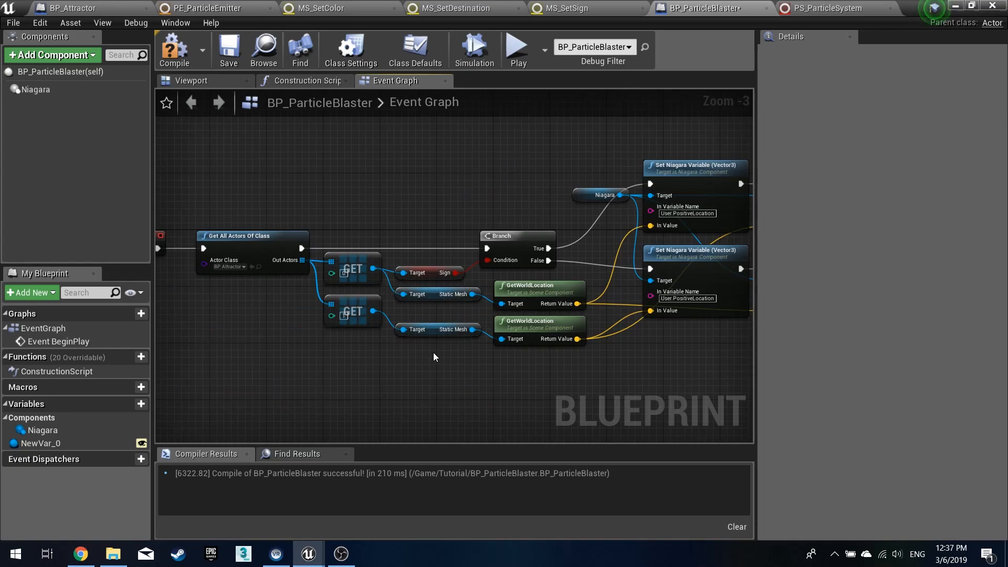
pyautogui.click(78, 442)
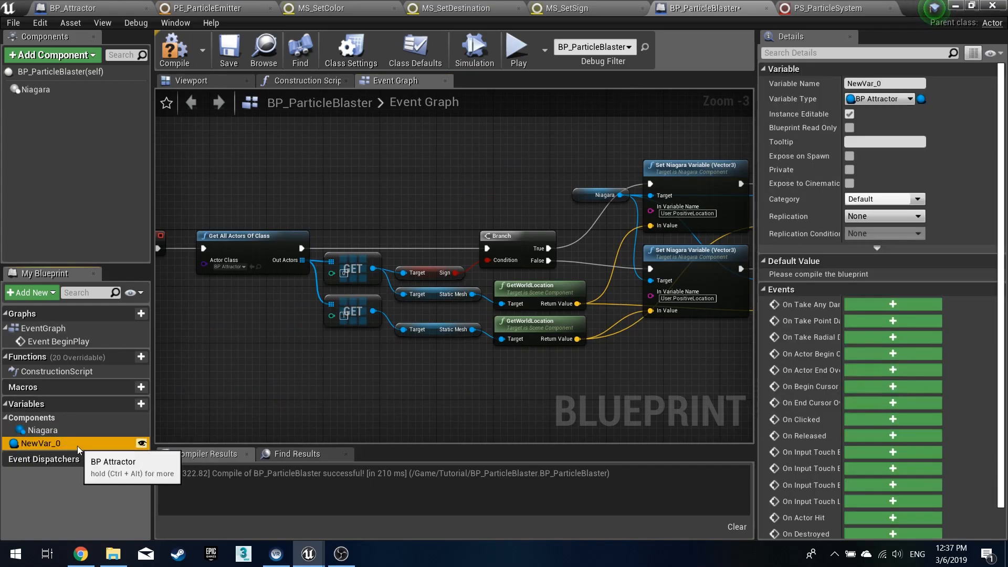
pyautogui.press('Delete')
# - Compile and save the BP_ParticleBlaster blueprint
pyautogui.click(179, 58)
pyautogui.click(229, 53)
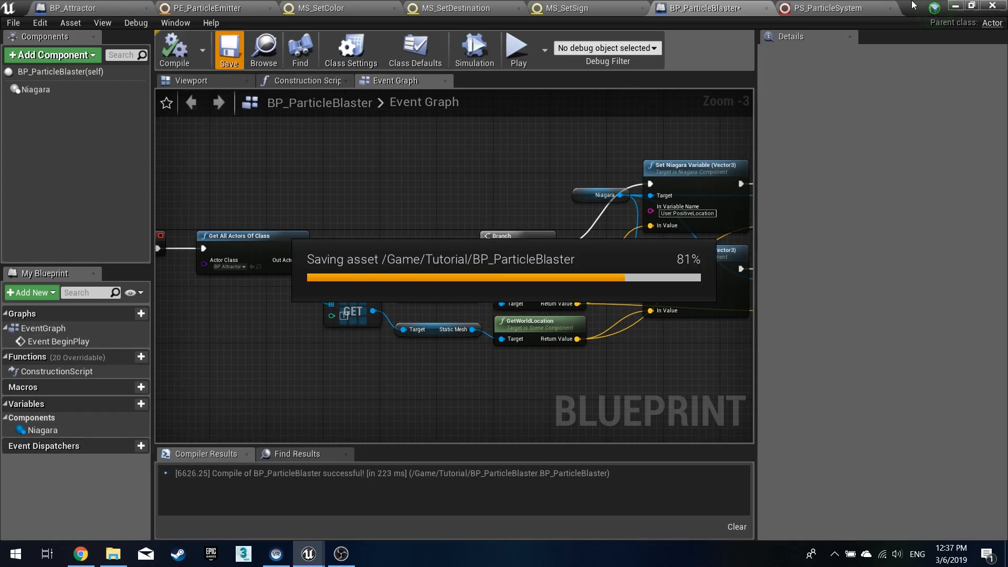
# - Return to the level editor and play the level to watch the particle arcs, then stop playing
pyautogui.click(875, 5)
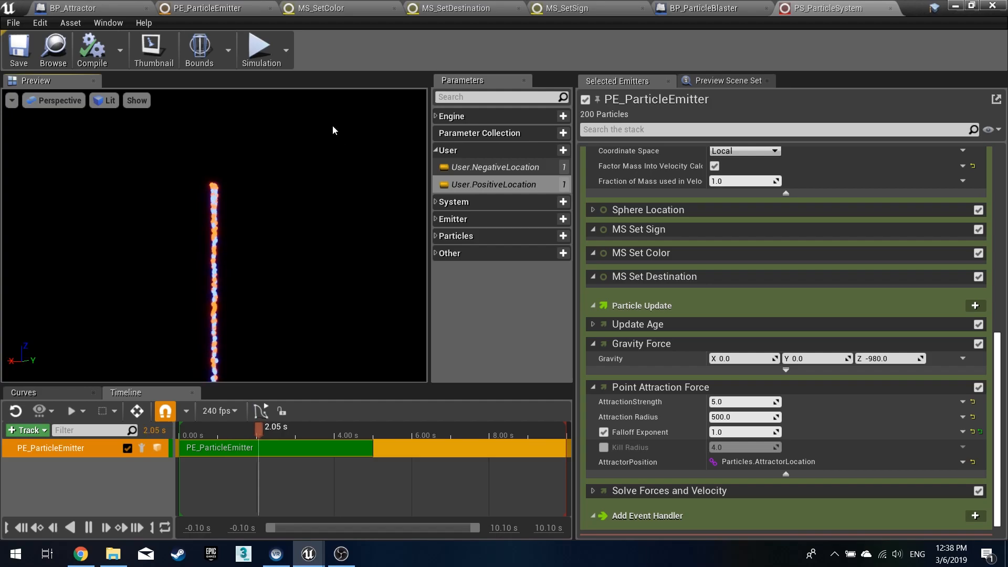
pyautogui.hotkey('alt', 'Tab')
pyautogui.moveTo(338, 145)
pyautogui.mouseDown(button='right')
pyautogui.moveTo(347, 135)
pyautogui.moveTo(343, 160)
pyautogui.moveTo(348, 146)
pyautogui.mouseUp(button='right')
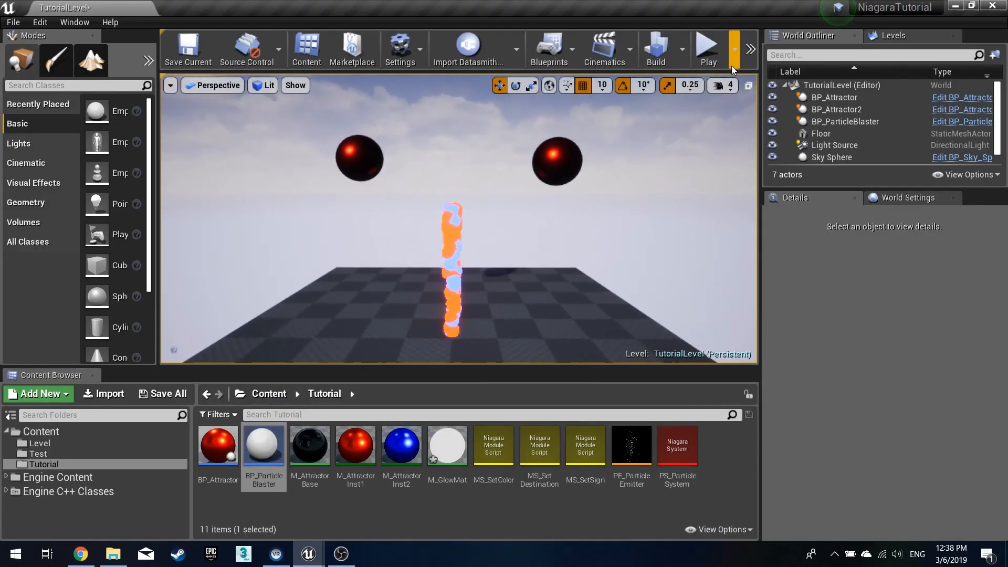
pyautogui.click(710, 47)
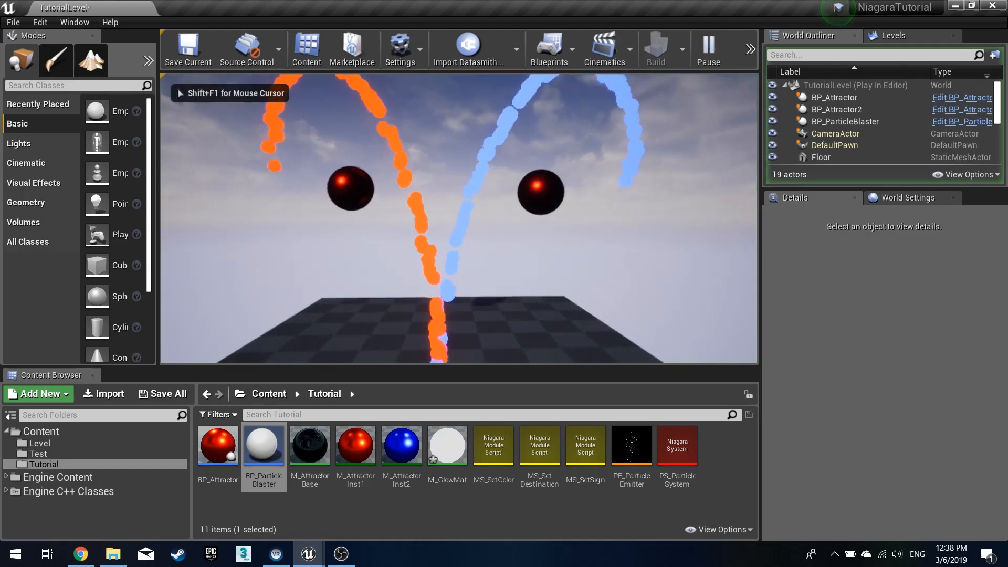
pyautogui.press('s')
pyautogui.press('w')
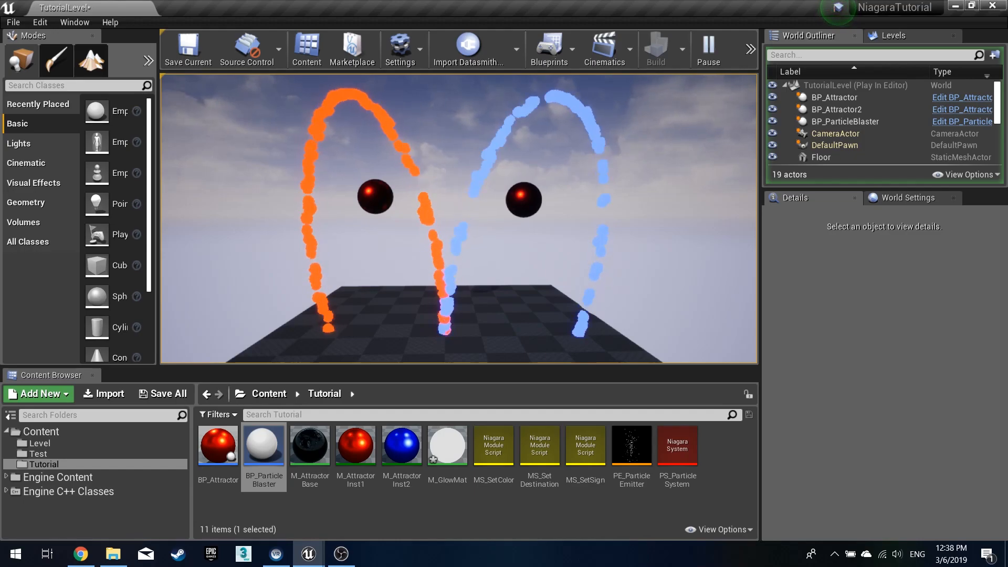
pyautogui.press('Escape')
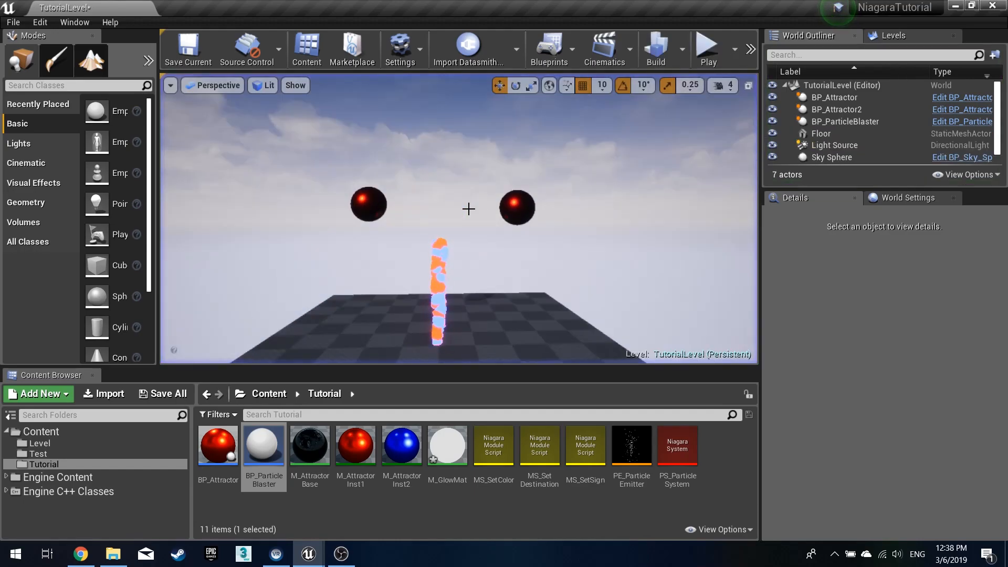
pyautogui.moveTo(458, 254)
pyautogui.mouseDown(button='right')
pyautogui.moveTo(434, 247)
pyautogui.moveTo(433, 256)
pyautogui.moveTo(470, 256)
pyautogui.moveTo(444, 256)
pyautogui.moveTo(461, 252)
pyautogui.mouseUp(button='right')
pyautogui.press('w')
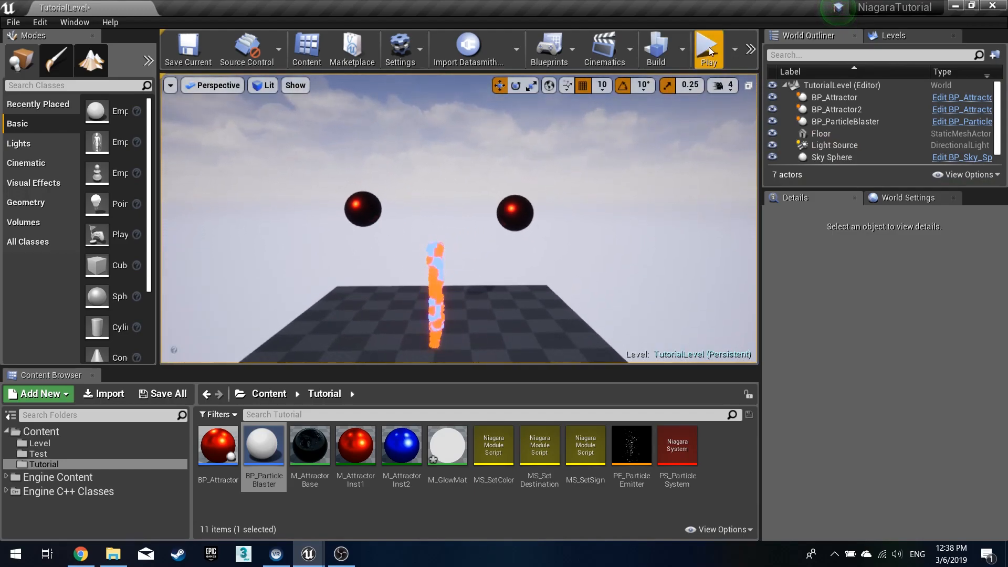